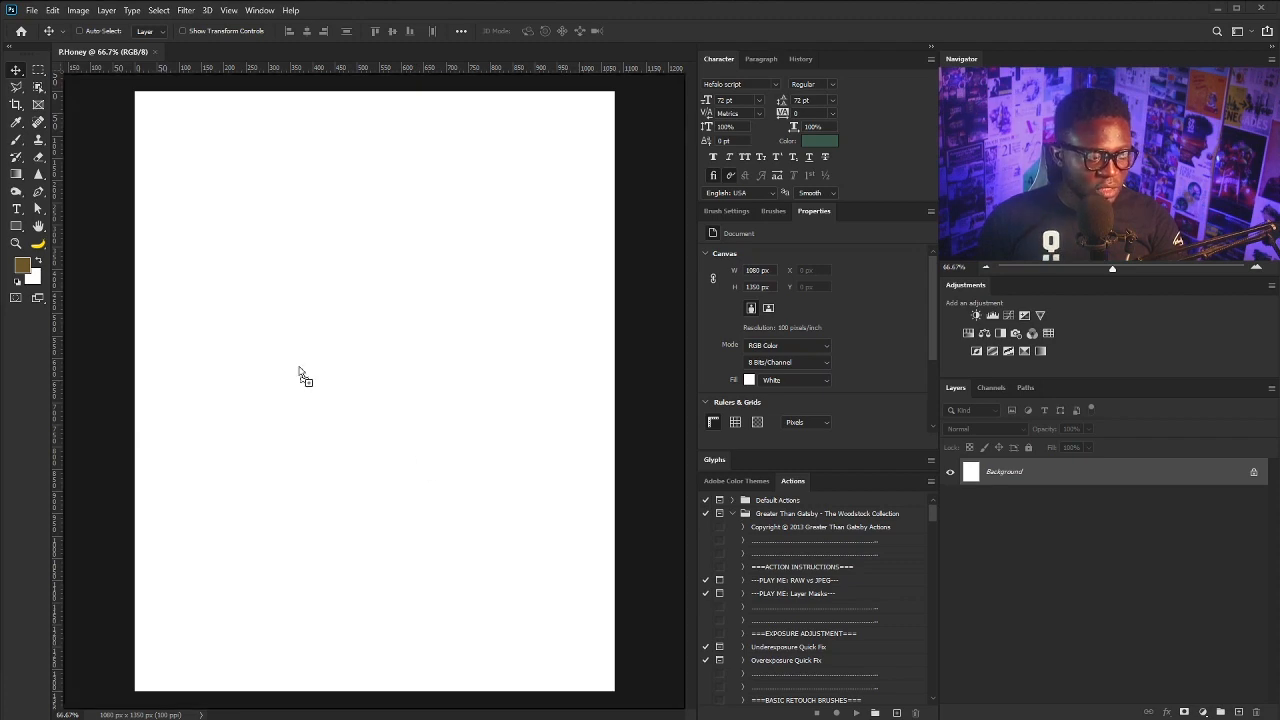
- Place the ivy image and rotate it along the top edge of the poster
drag(299, 367, 306, 371)
drag(348, 326, 231, 165)
drag(502, 378, 529, 342)
drag(291, 190, 316, 131)
key(Return)
- Duplicate the ivy, tilt the copy and shift it left, then nudge both ivies down-right
drag(1095, 476, 1238, 711)
drag(363, 145, 236, 137)
key(ctrl+t)
drag(453, 148, 450, 212)
drag(292, 186, 229, 188)
key(Return)
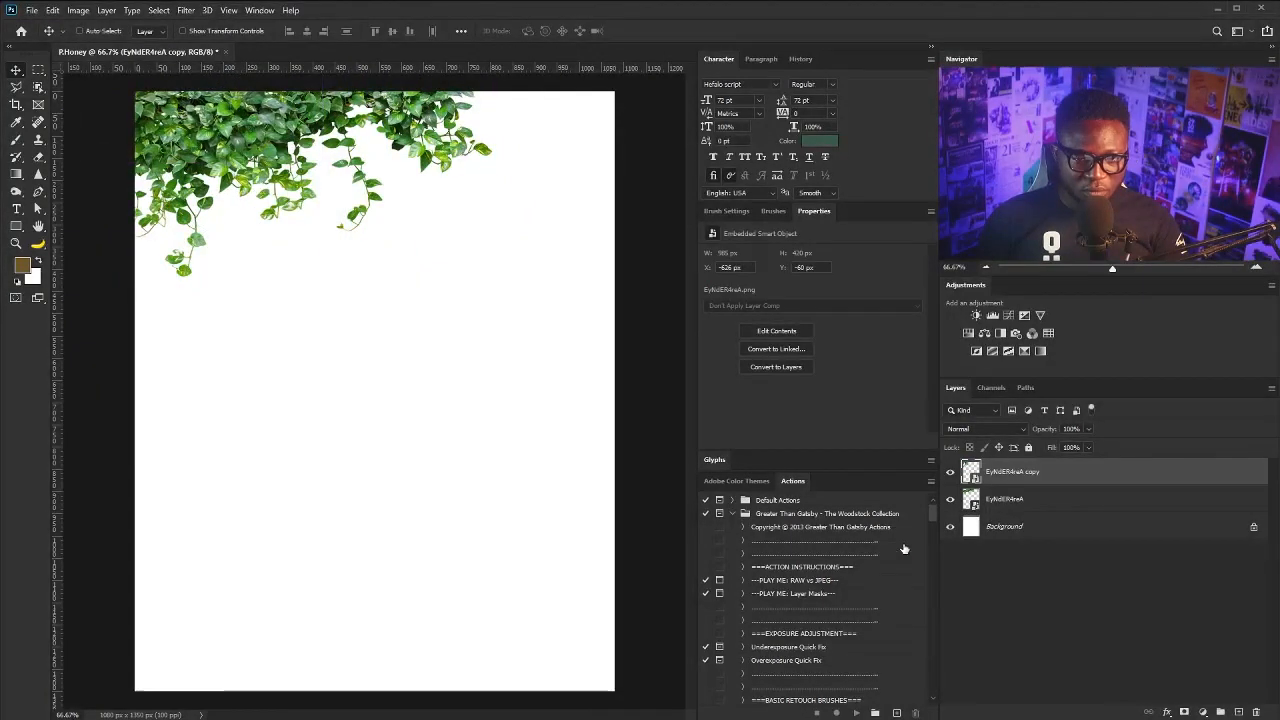
shift+click(1040, 500)
drag(252, 112, 260, 120)
- Add two more ivy copies, one along the top and one at the top-right
click(1049, 475)
drag(1049, 475, 1238, 711)
drag(283, 206, 309, 142)
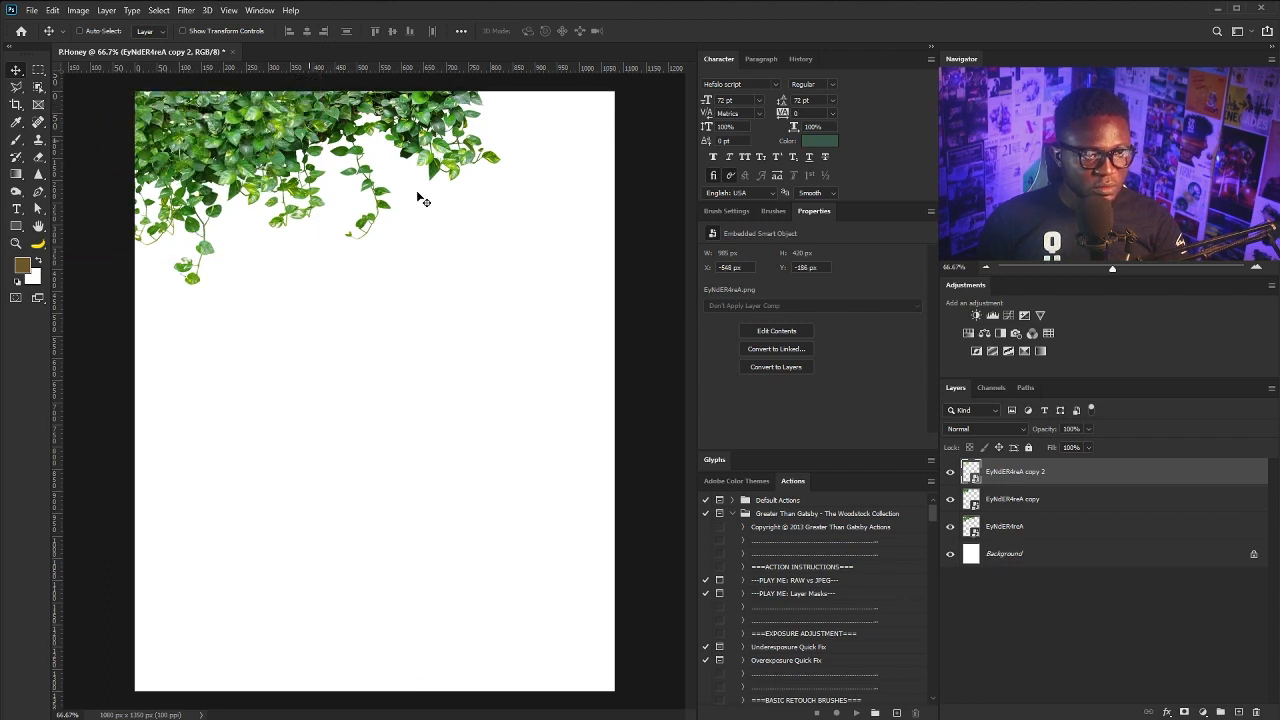
drag(1049, 475, 1238, 711)
drag(268, 178, 572, 168)
drag(350, 172, 581, 138)
- Flip the top-right ivy copy horizontally and move it up and left
right_click(578, 131)
click(569, 132)
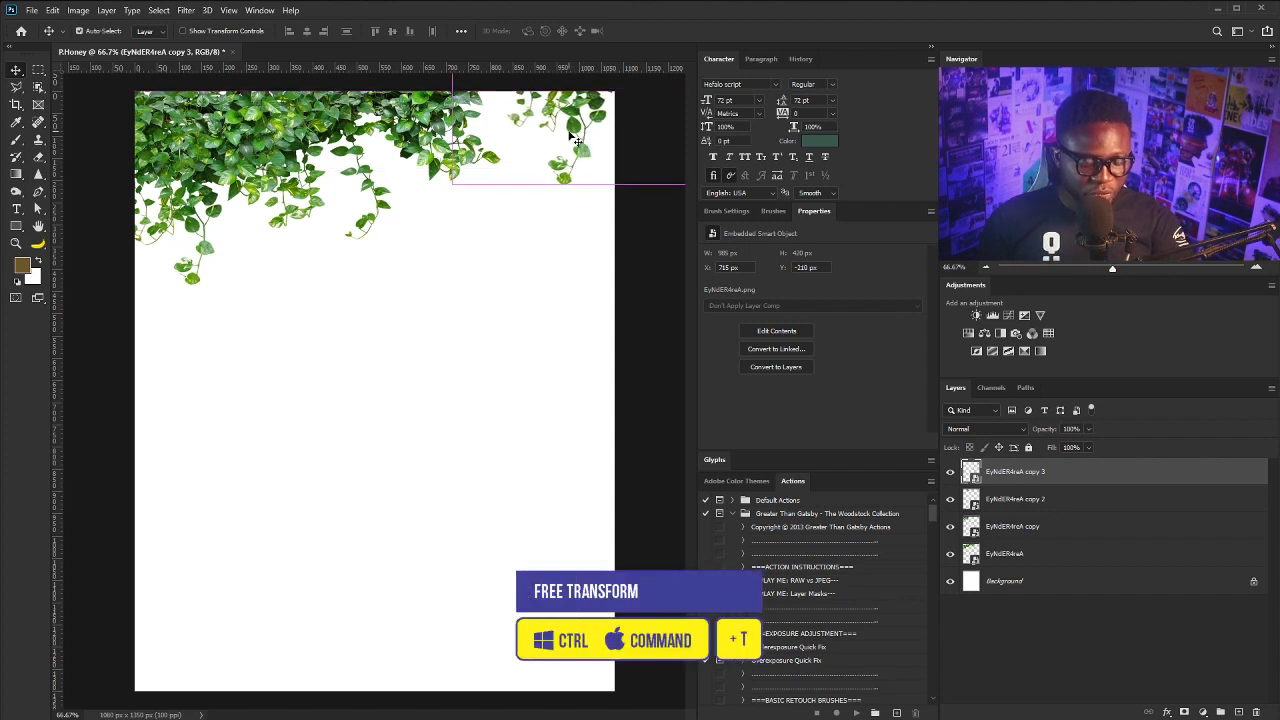
key(ctrl+t)
right_click(574, 120)
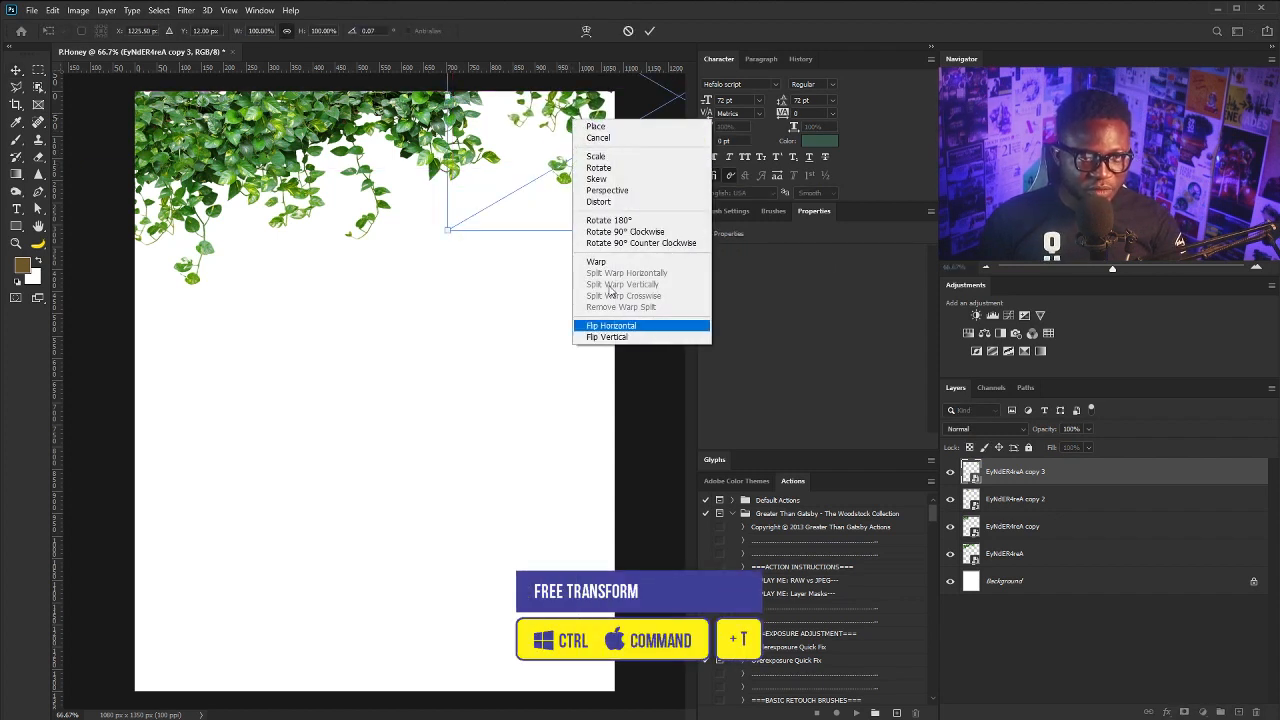
click(650, 337)
drag(557, 143, 615, 172)
key(Return)
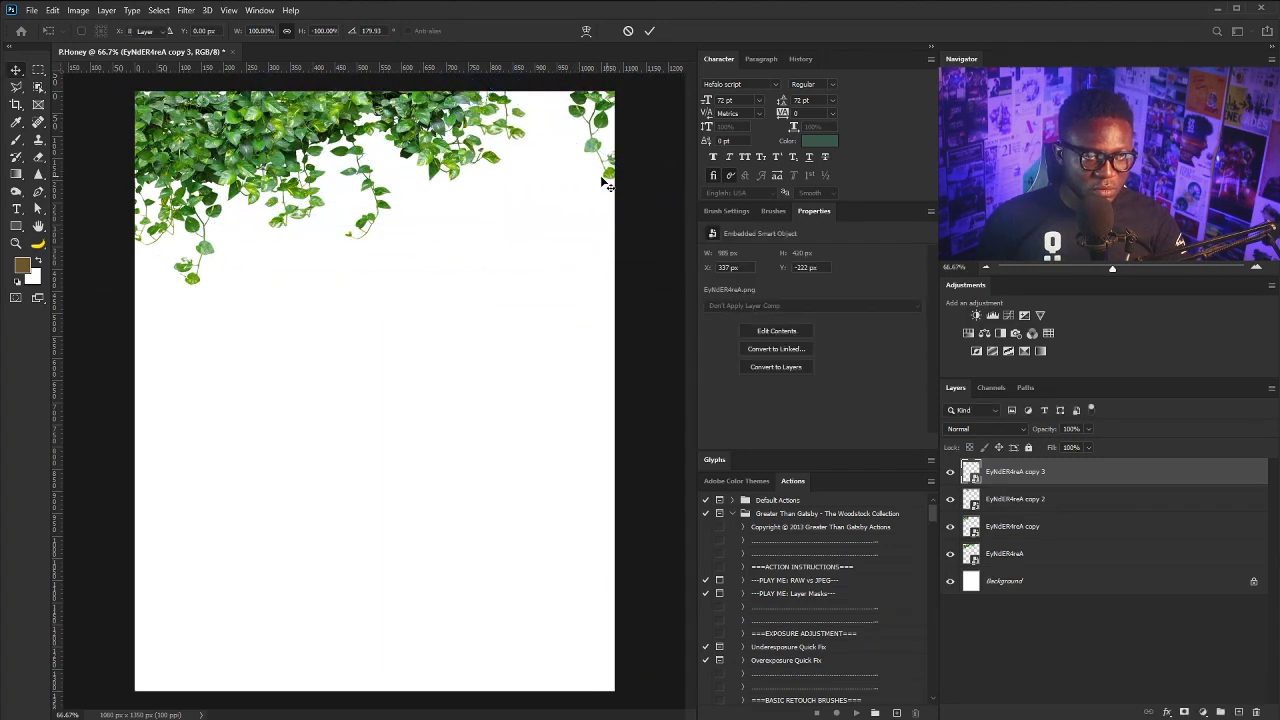
- Rotate the original ivy to about -19° and shift it slightly up-left
click(1029, 561)
key(ctrl+t)
drag(598, 375, 634, 314)
drag(363, 217, 346, 207)
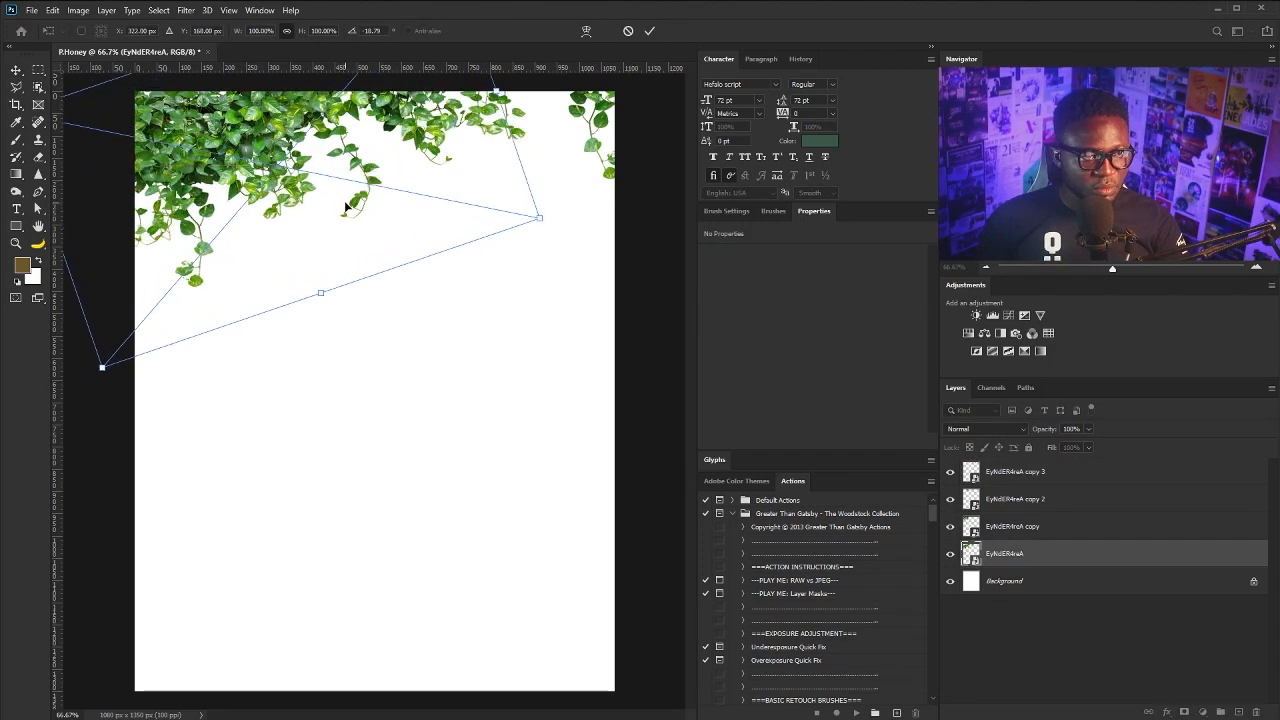
key(Return)
- Nudge the three ivy copies into their final positions along the top
click(1035, 527)
drag(451, 345, 444, 347)
click(1034, 503)
drag(498, 201, 508, 201)
click(1034, 474)
drag(394, 194, 510, 198)
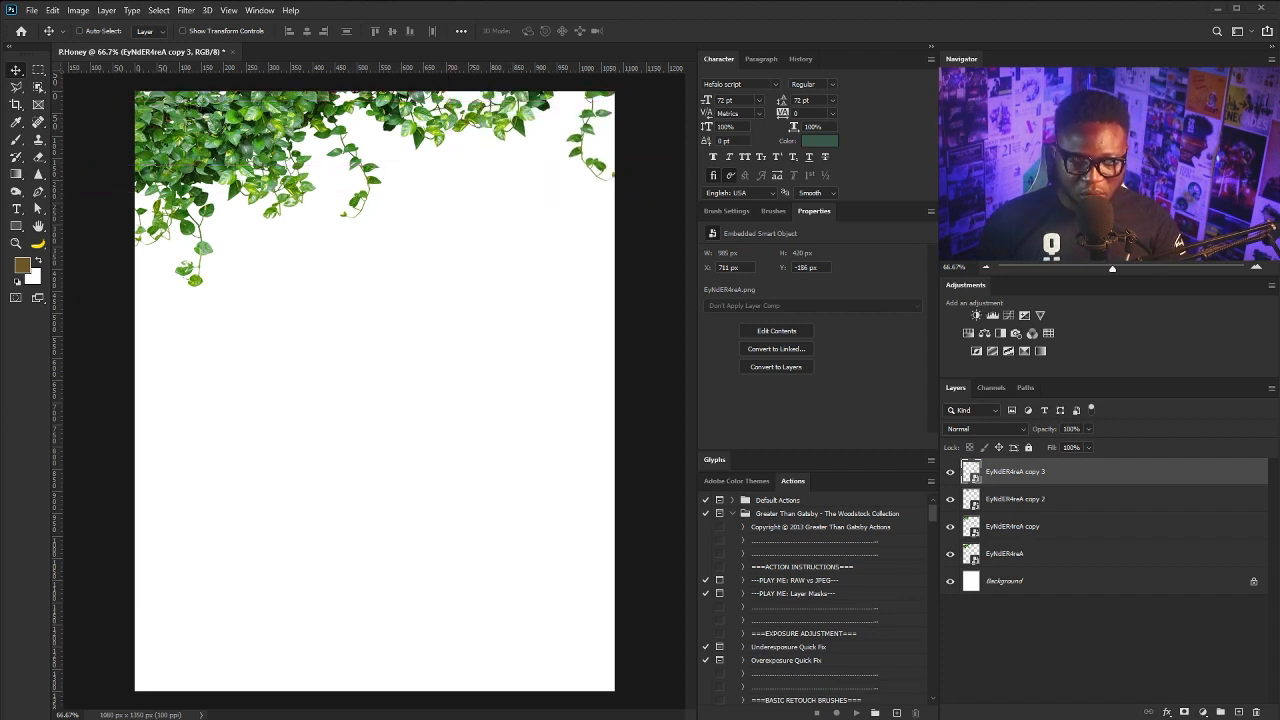
- Place the branch over the vines, rotated about 21° and scaled to about 64%
drag(429, 470, 392, 171)
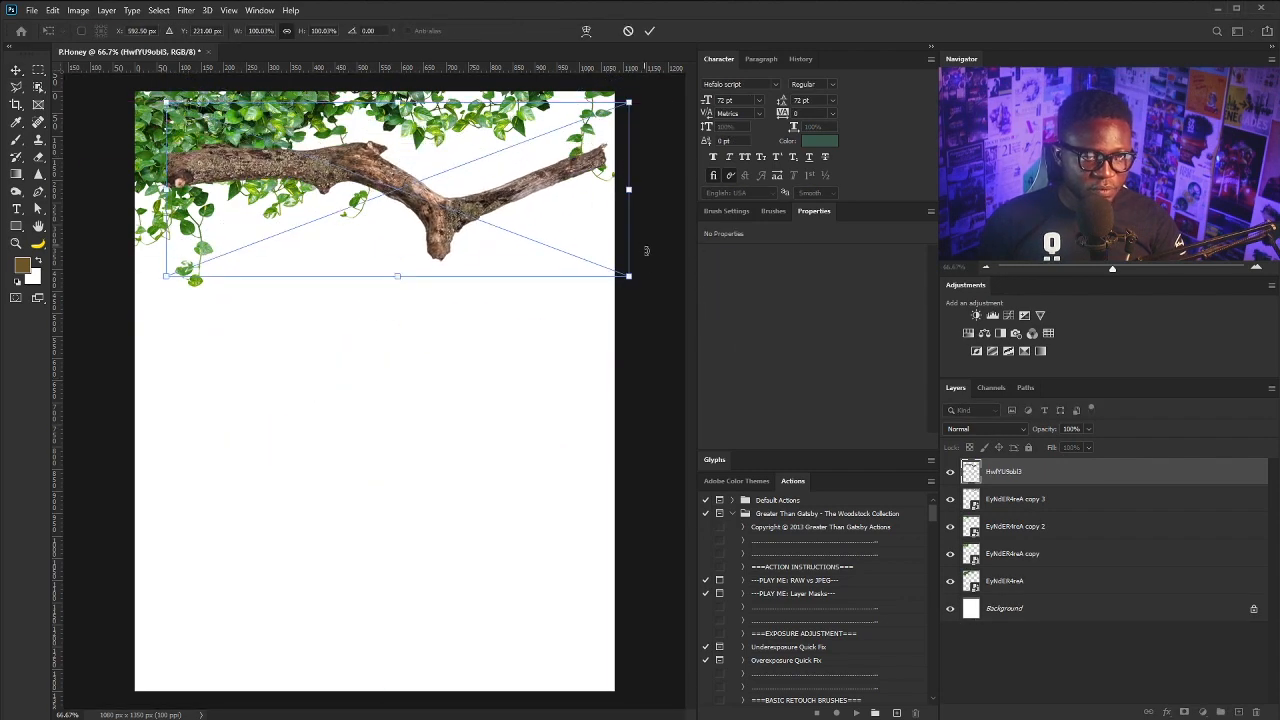
drag(647, 252, 585, 340)
drag(511, 267, 465, 296)
drag(539, 378, 491, 341)
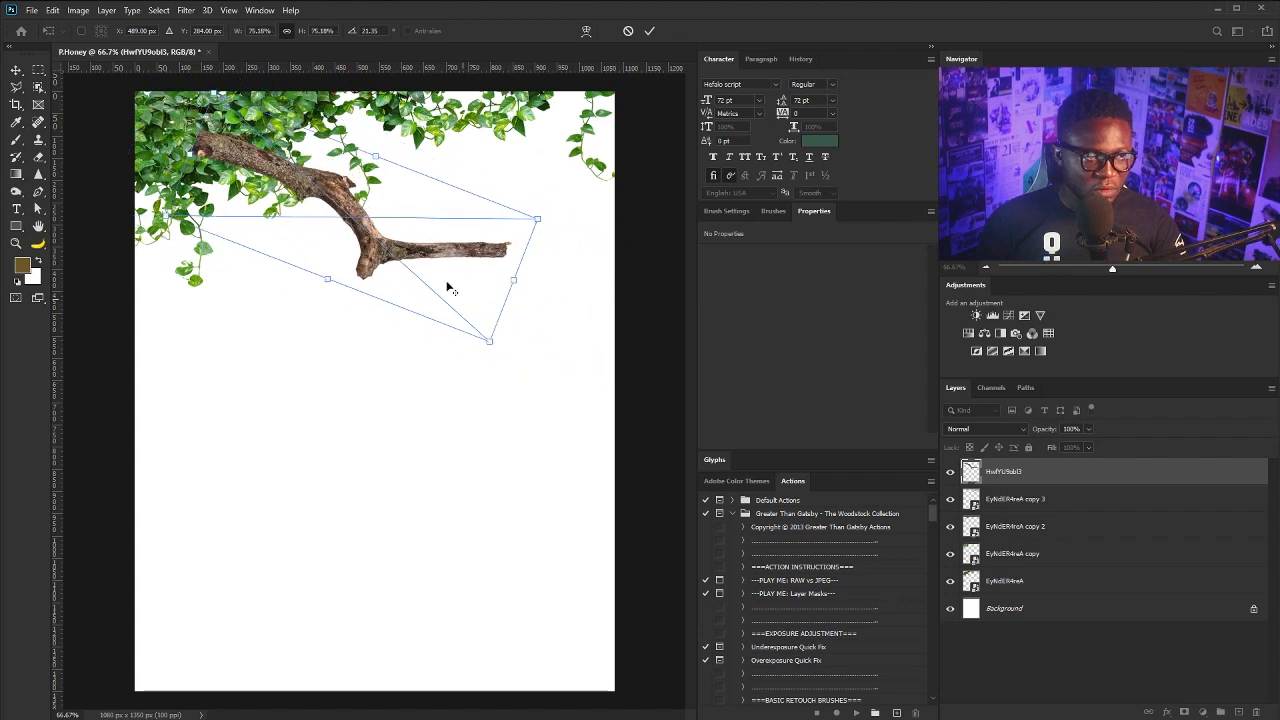
drag(377, 242, 339, 223)
drag(452, 323, 409, 288)
drag(357, 246, 331, 210)
key(Return)
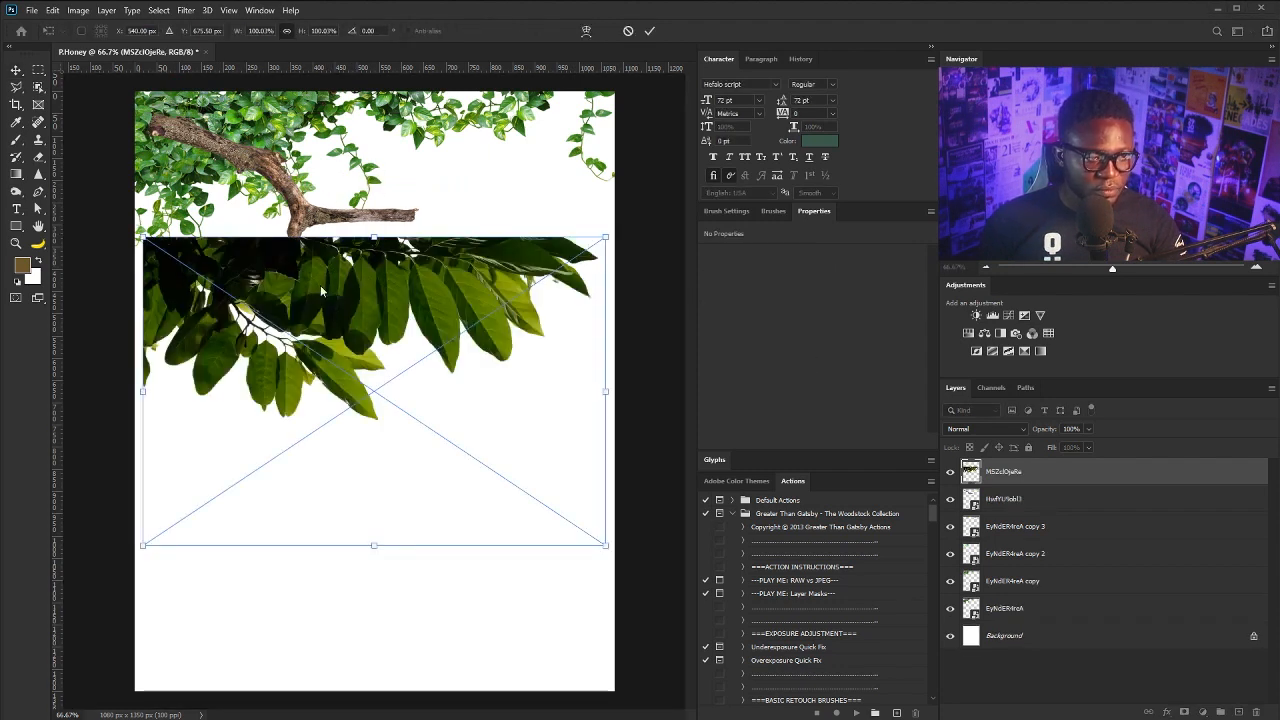
- Scale and tilt the large leaves at the upper left, then duplicate them and shift the copy left
drag(322, 291, 236, 127)
drag(515, 448, 567, 384)
drag(556, 310, 496, 291)
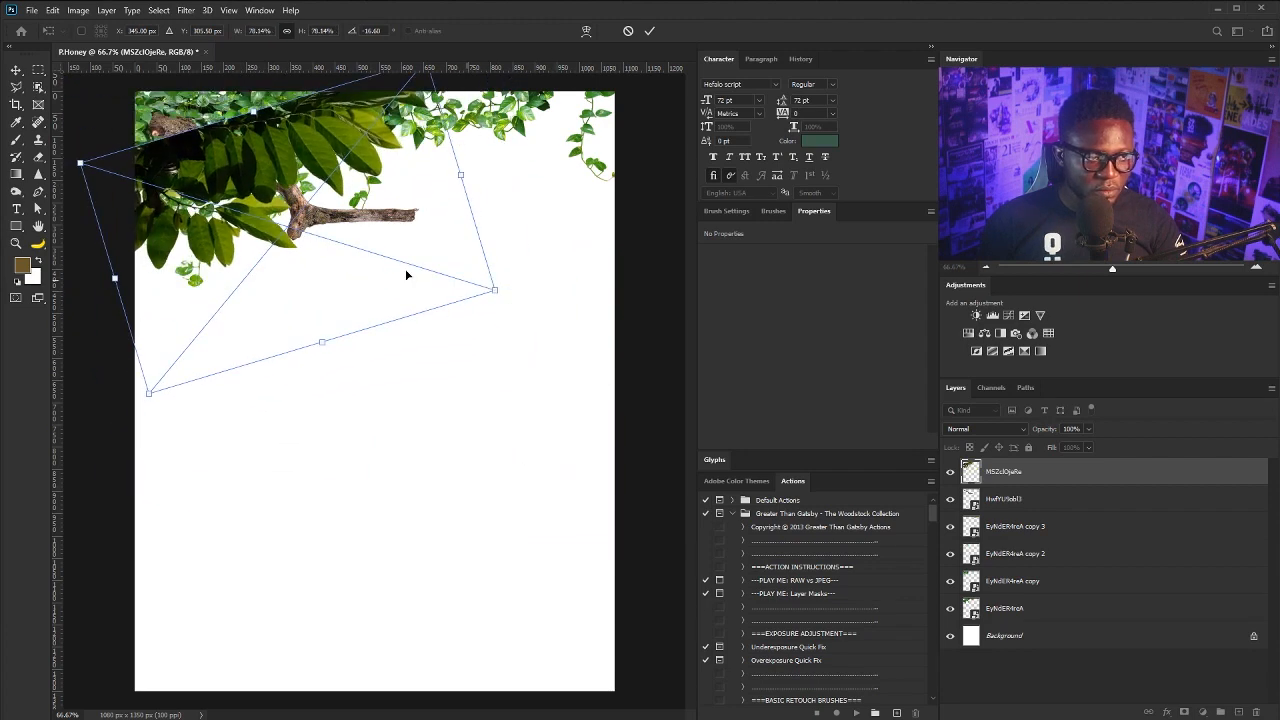
drag(376, 268, 299, 217)
drag(463, 236, 422, 242)
drag(234, 185, 239, 176)
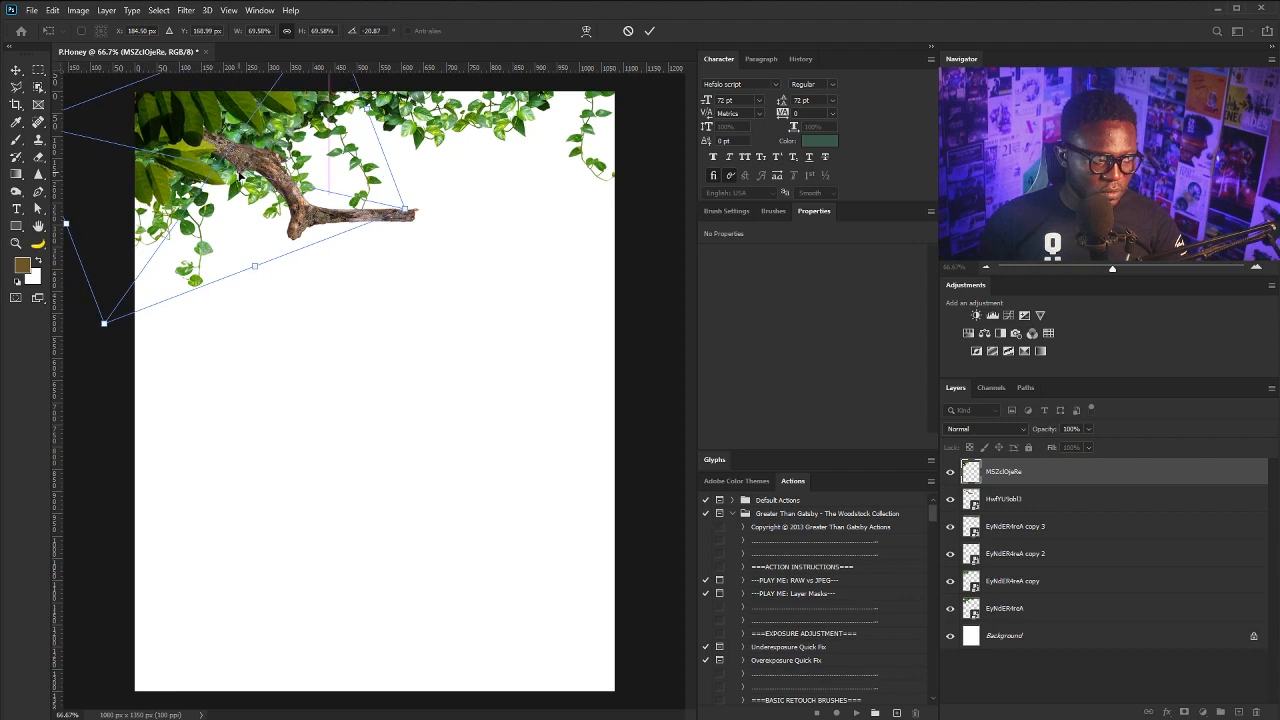
drag(430, 204, 403, 283)
mouse_move(224, 160)
mouse_down()
mouse_move(294, 168)
mouse_move(247, 160)
mouse_up()
drag(334, 192, 334, 184)
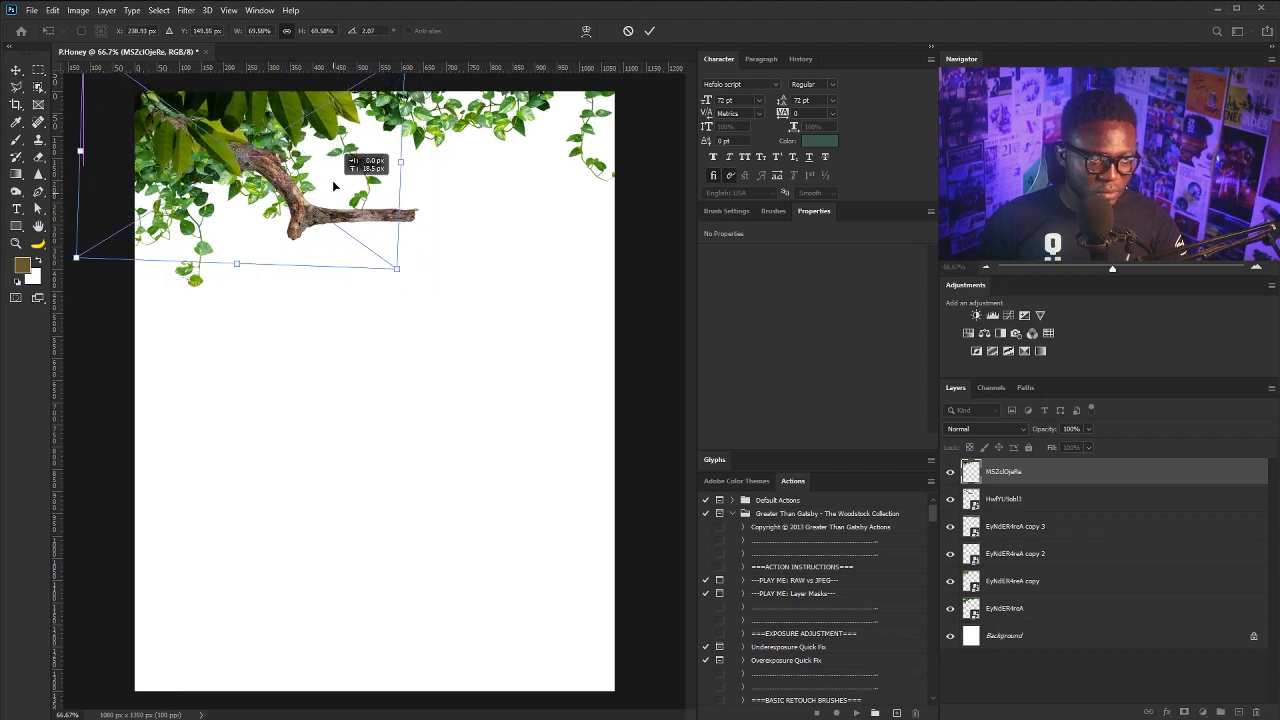
key(Return)
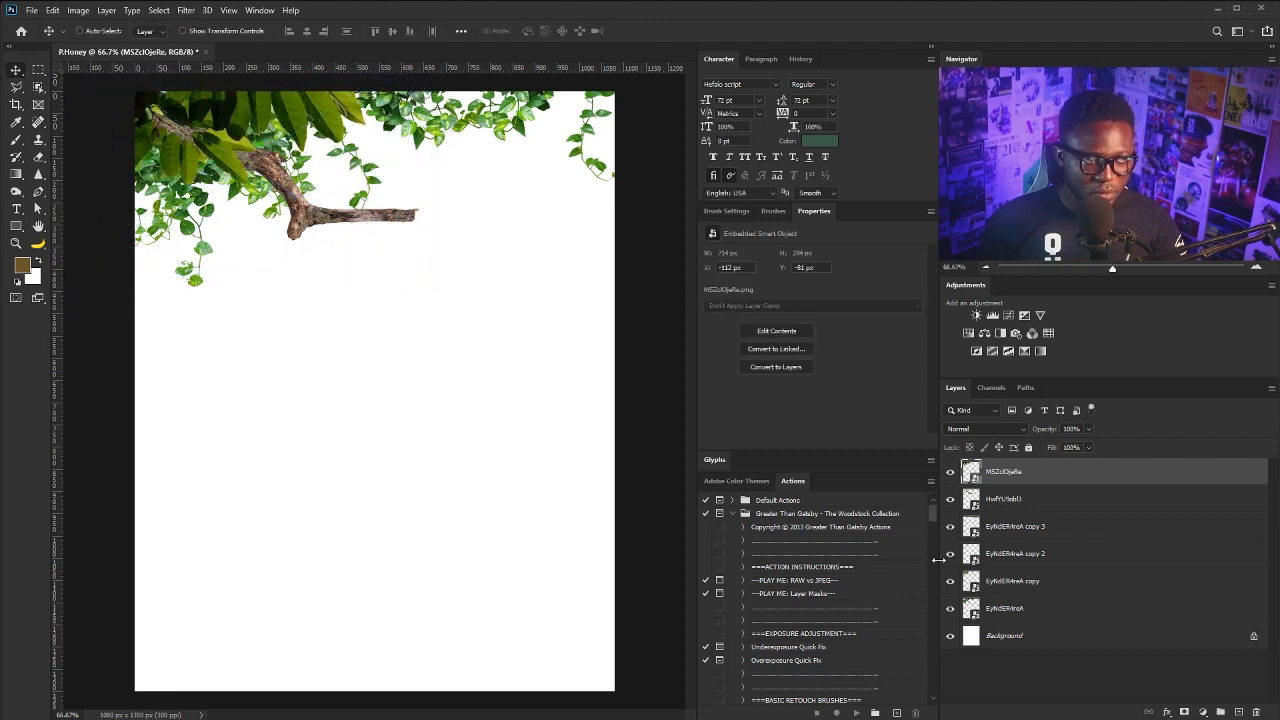
drag(1089, 483, 1241, 710)
drag(375, 146, 184, 173)
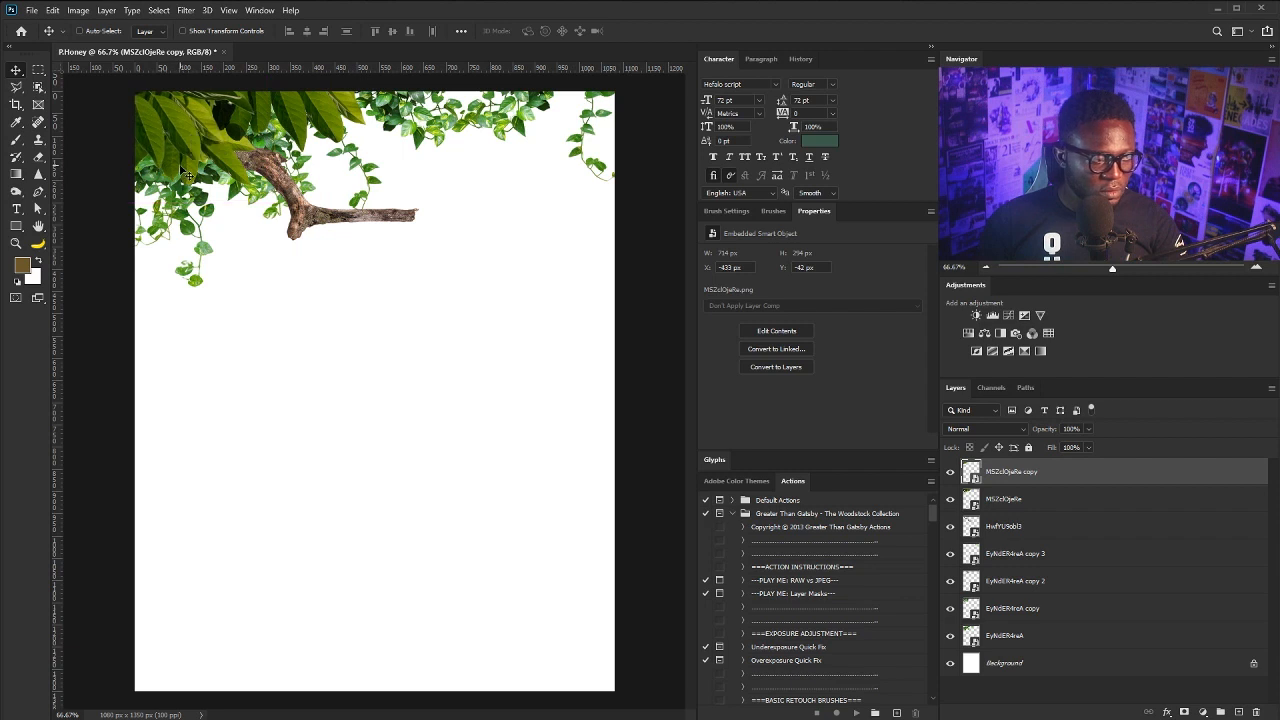
- Nudge both leaf layers up-left, shift the original ivy, and reposition the large leaves
shift+click(1011, 506)
drag(252, 152, 228, 143)
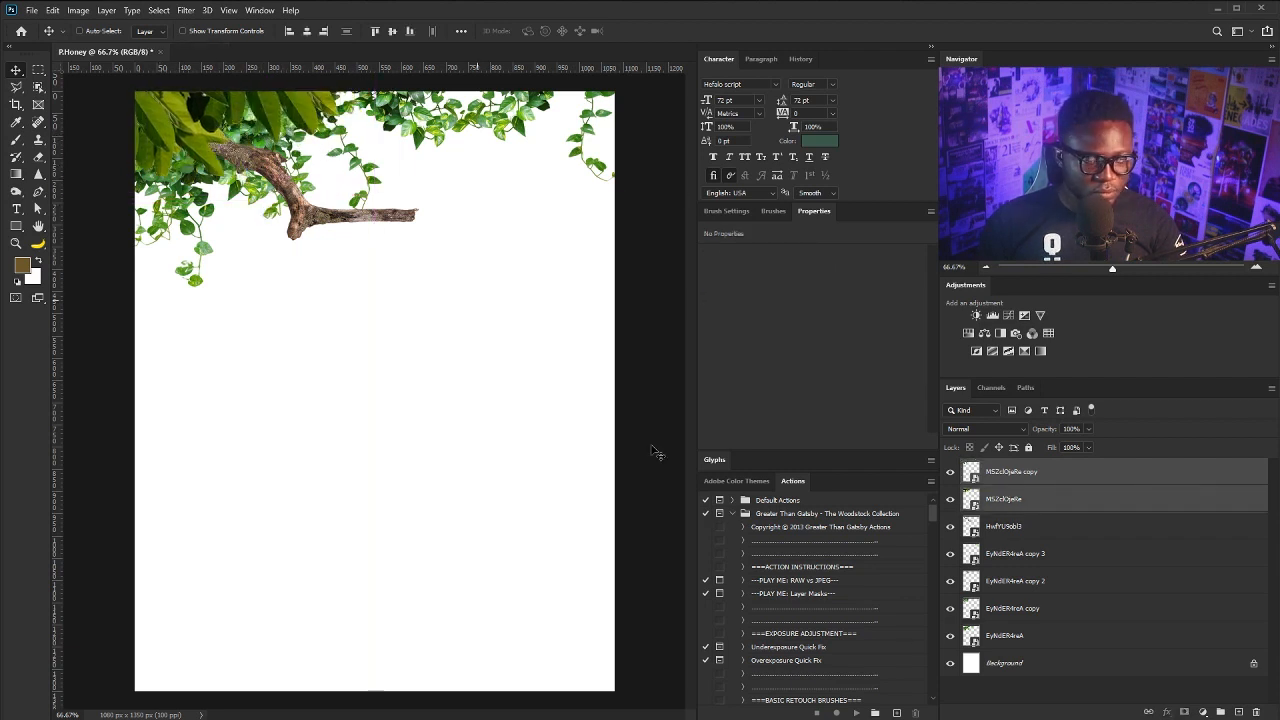
click(1009, 636)
drag(385, 219, 333, 202)
click(1036, 608)
click(1010, 471)
shift+click(1004, 498)
mouse_move(346, 250)
mouse_down()
mouse_move(366, 271)
mouse_move(340, 266)
mouse_up()
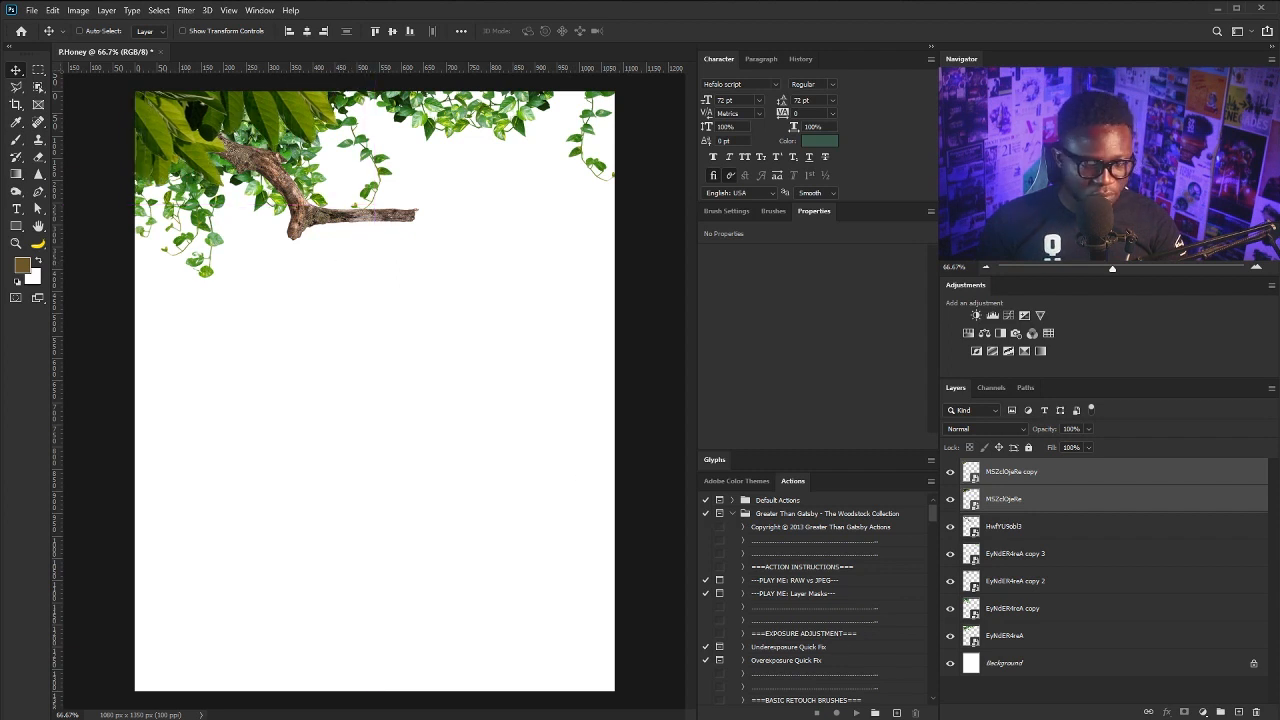
click(1007, 535)
- Duplicate the original ivy, tilt the copy about -5° and shrink it to about 79%
click(1010, 617)
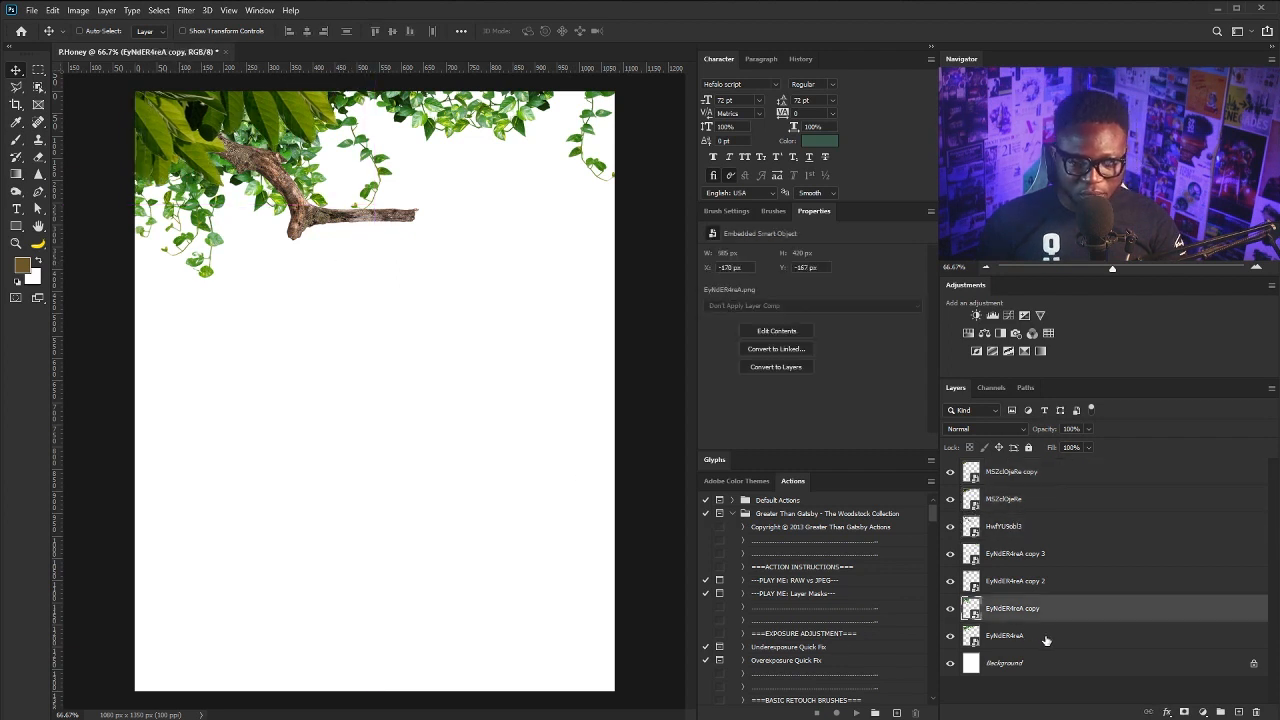
drag(1047, 641, 1241, 713)
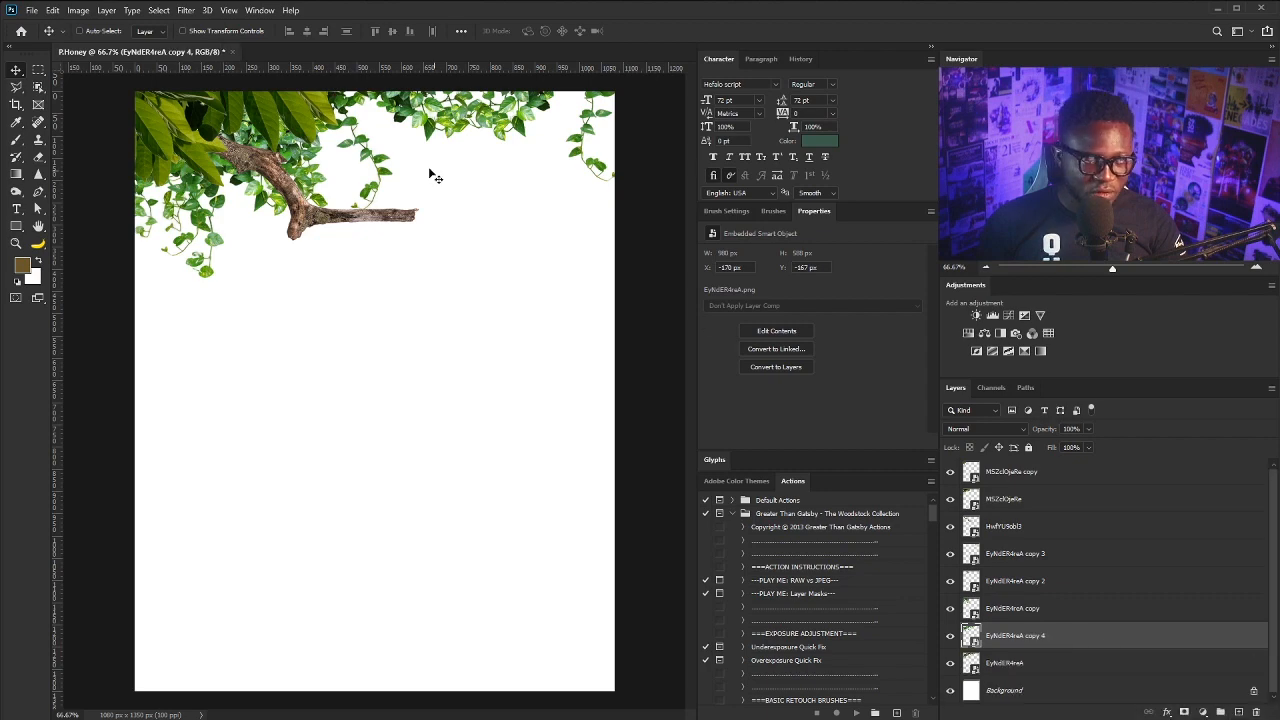
mouse_move(429, 171)
mouse_down()
mouse_move(402, 126)
mouse_move(453, 174)
mouse_up()
key(ctrl+t)
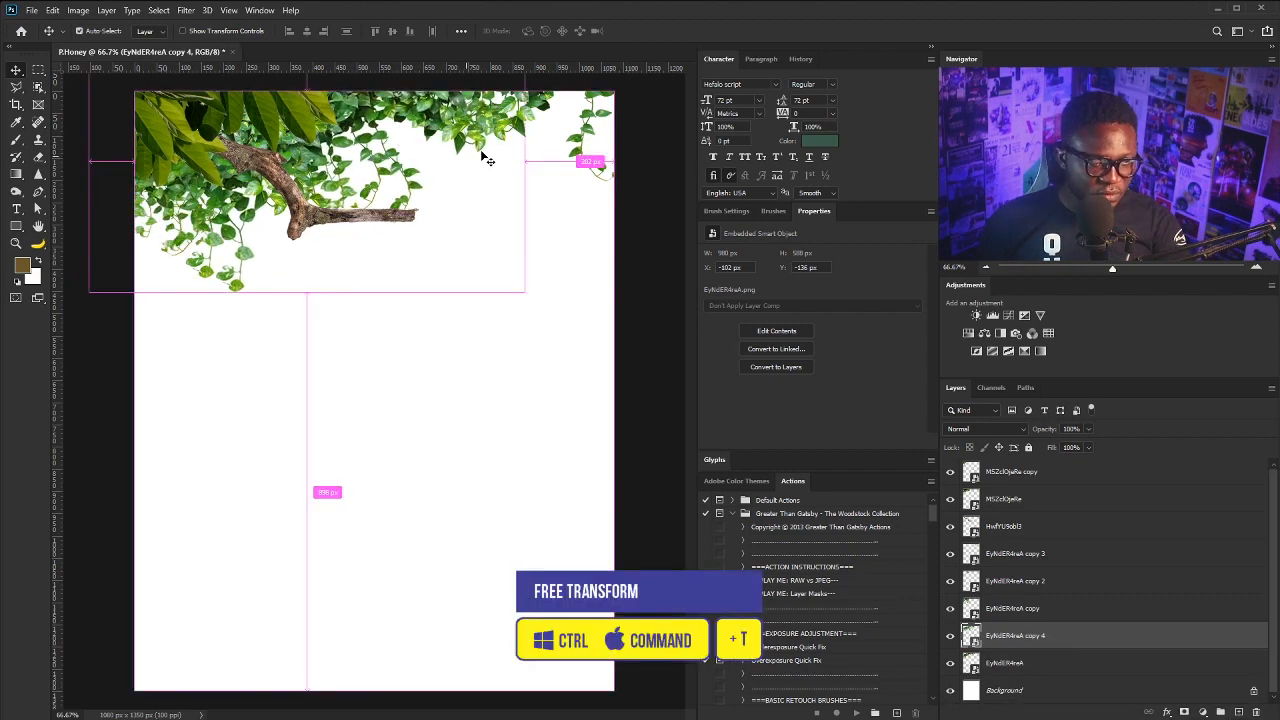
drag(540, 310, 523, 194)
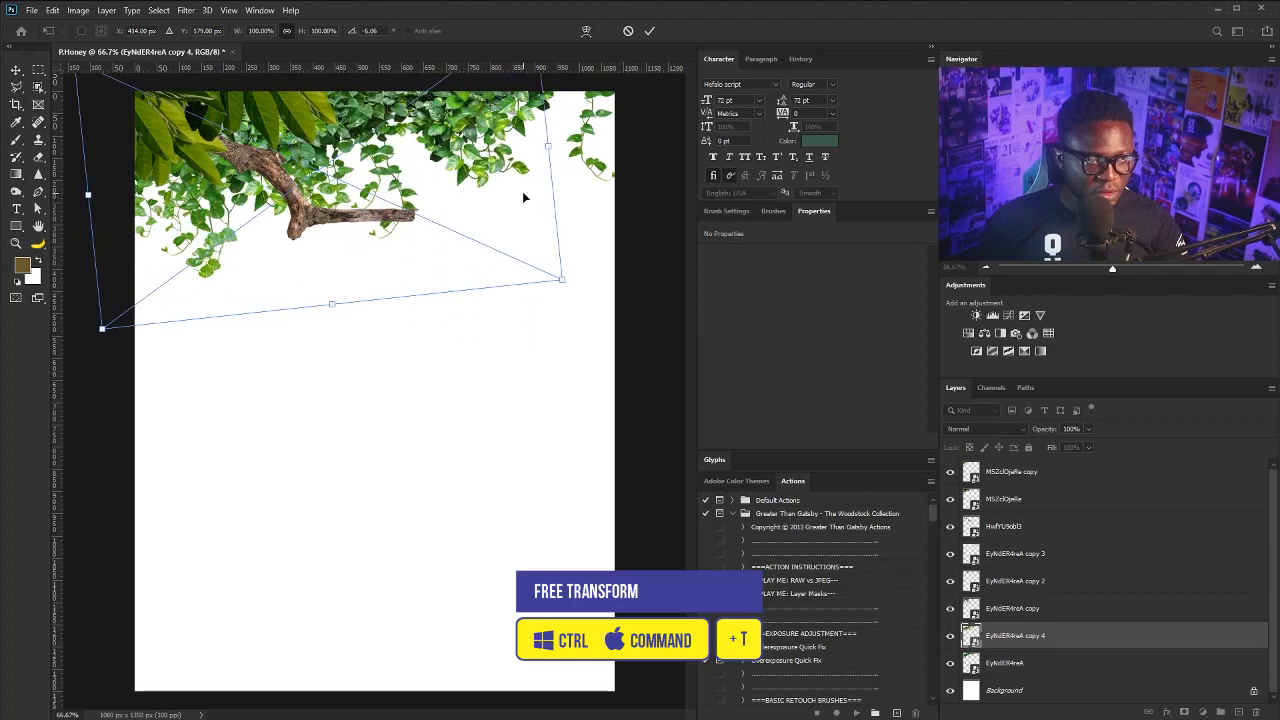
drag(448, 160, 433, 176)
drag(543, 293, 483, 246)
- Rotate the small ivy copy to about -9.6° and position it above the branch
drag(404, 178, 324, 188)
drag(448, 244, 424, 279)
drag(298, 172, 324, 168)
drag(433, 286, 451, 244)
drag(314, 185, 434, 193)
key(Return)
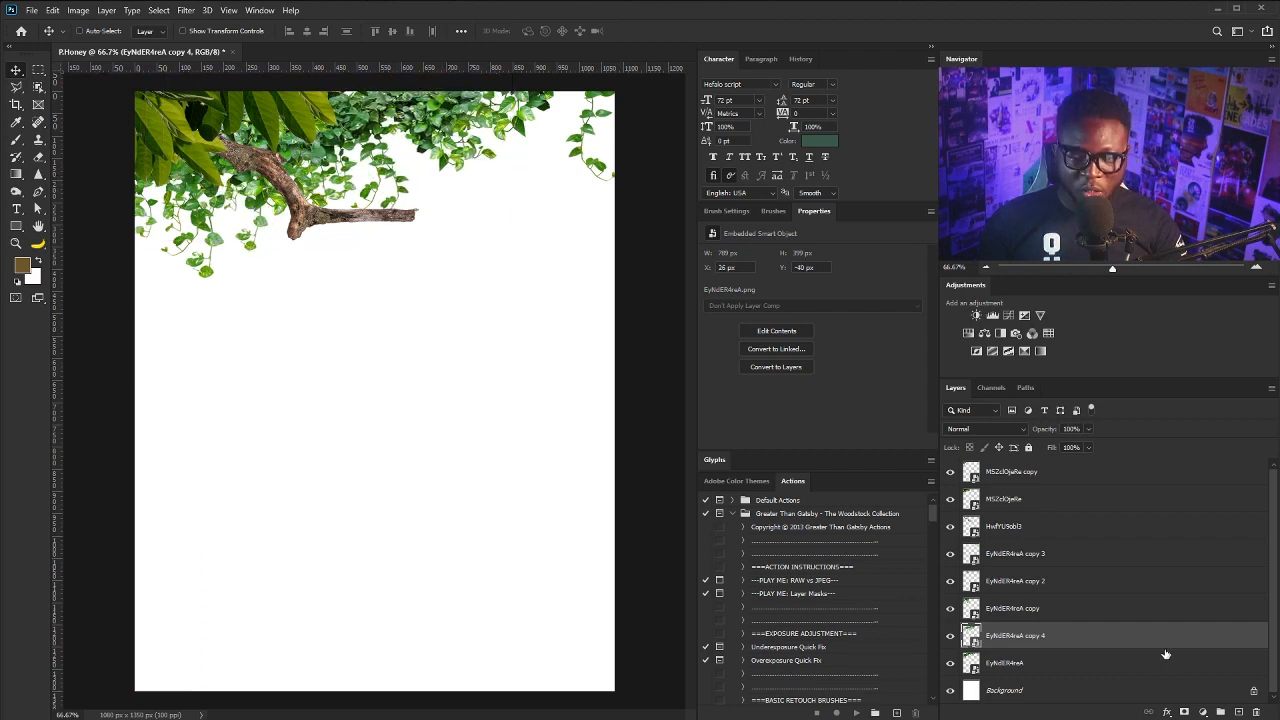
- Add a layer mask to ivy copy 4 and brush away ivy around the branch end
click(1184, 712)
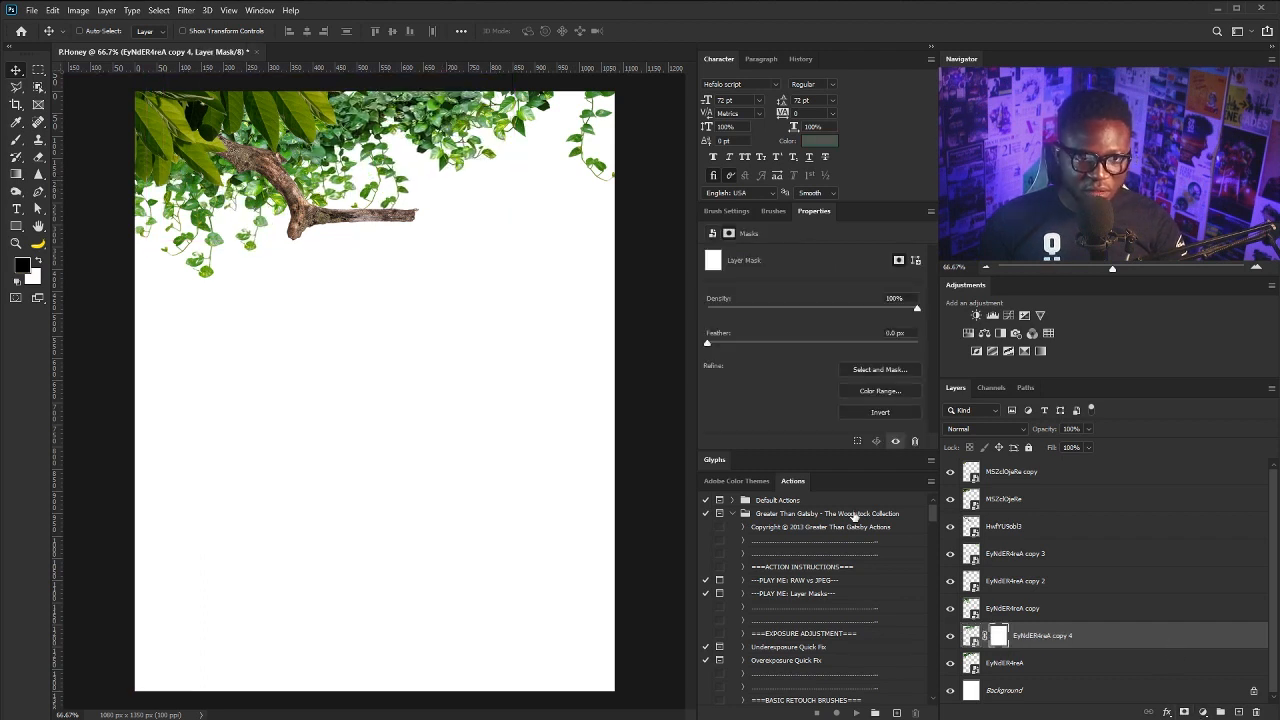
key(b)
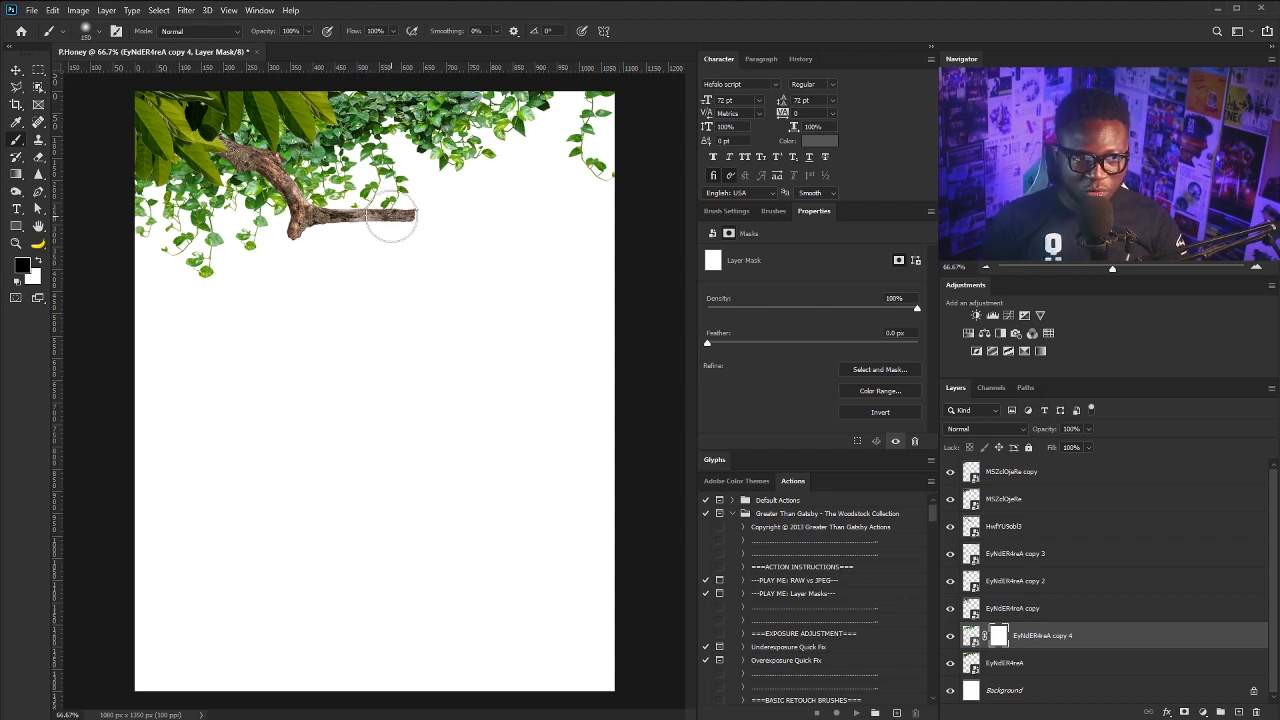
drag(391, 201, 390, 230)
key(])
key(])
key(])
key(])
key(])
key(])
key(])
key(])
key([)
key([)
key([)
key([)
key([)
key([)
key([)
key([)
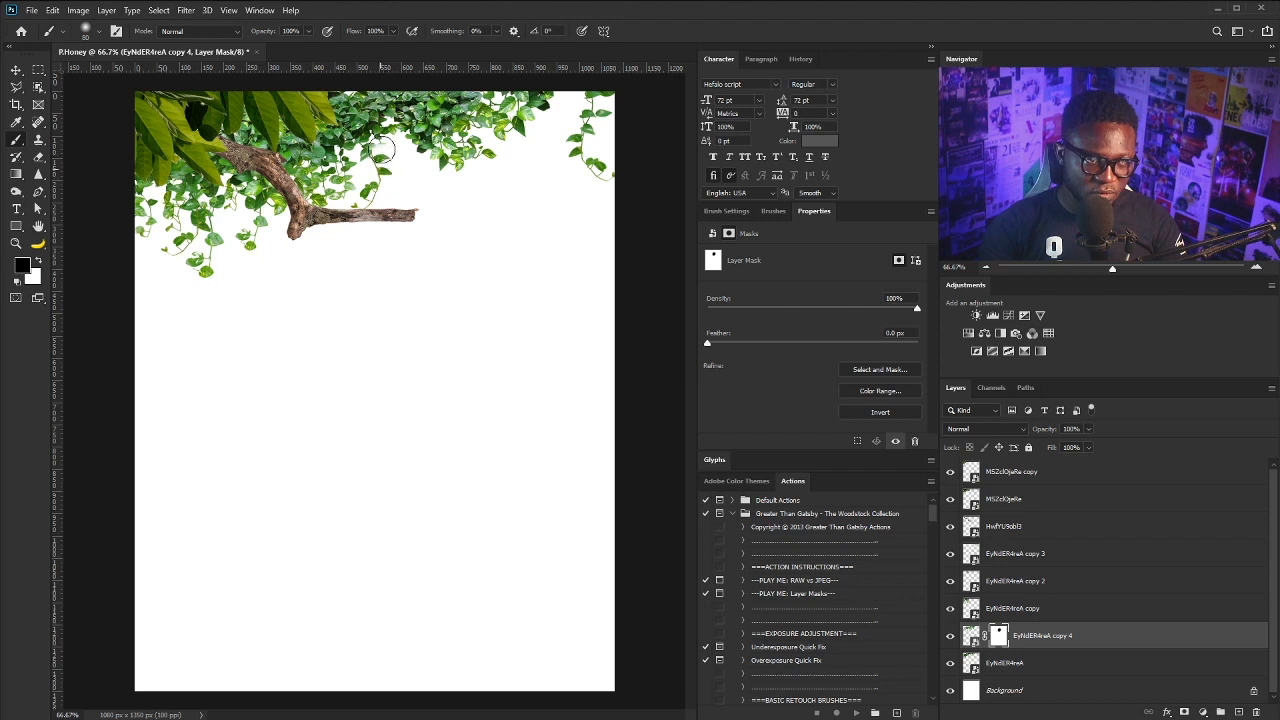
mouse_move(376, 194)
mouse_down()
mouse_move(465, 135)
mouse_move(512, 142)
mouse_up()
key(ctrl+z)
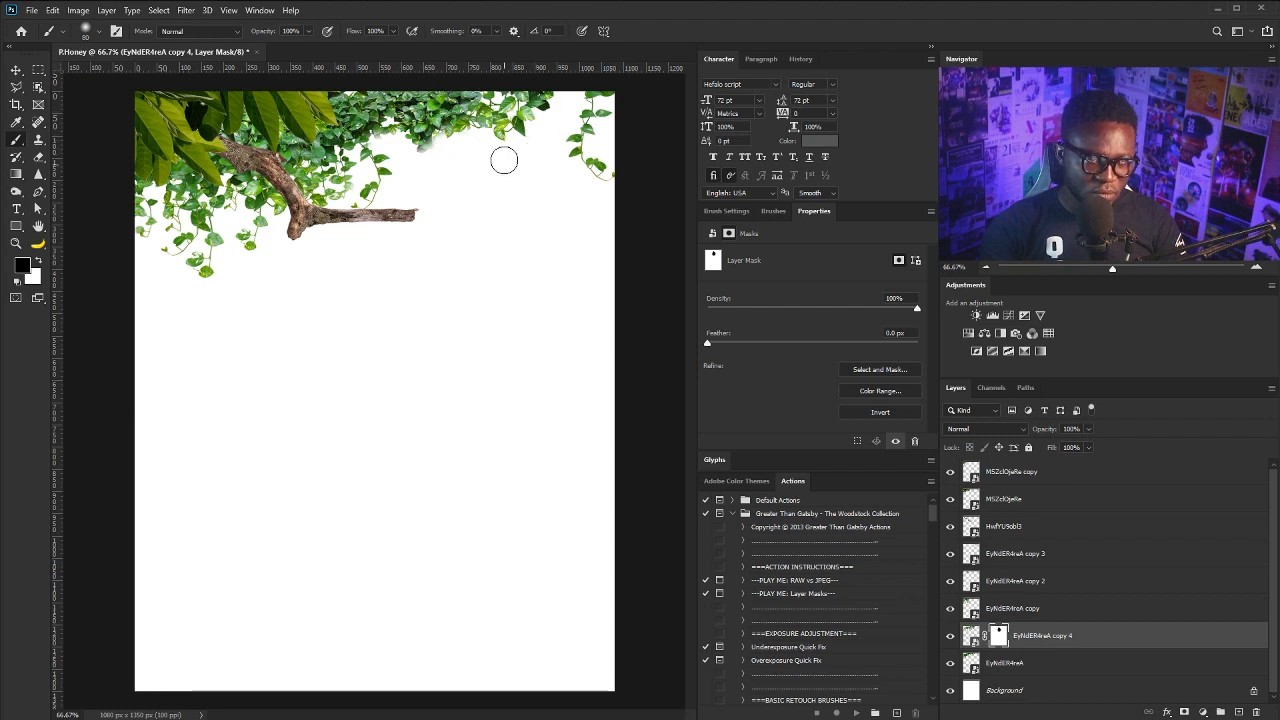
- Duplicate the masked ivy and rotate the copy so it hangs down, moved up
click(951, 664)
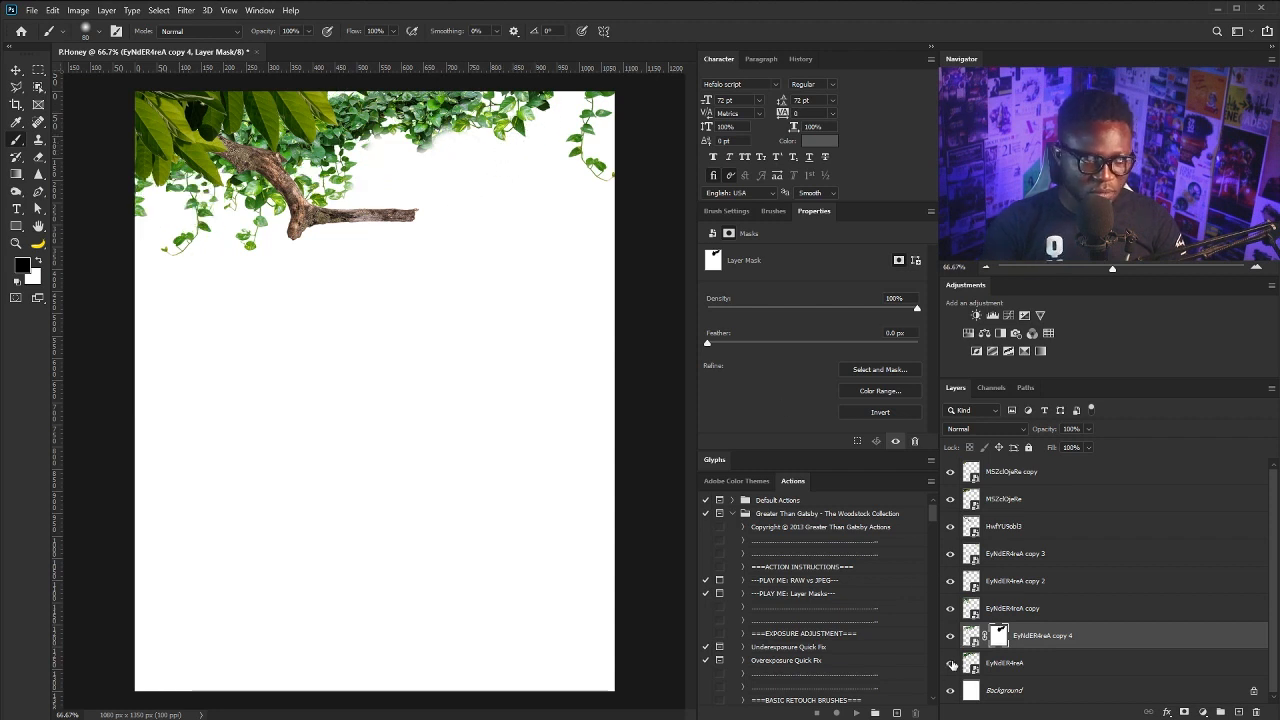
click(951, 664)
drag(1060, 637, 1238, 712)
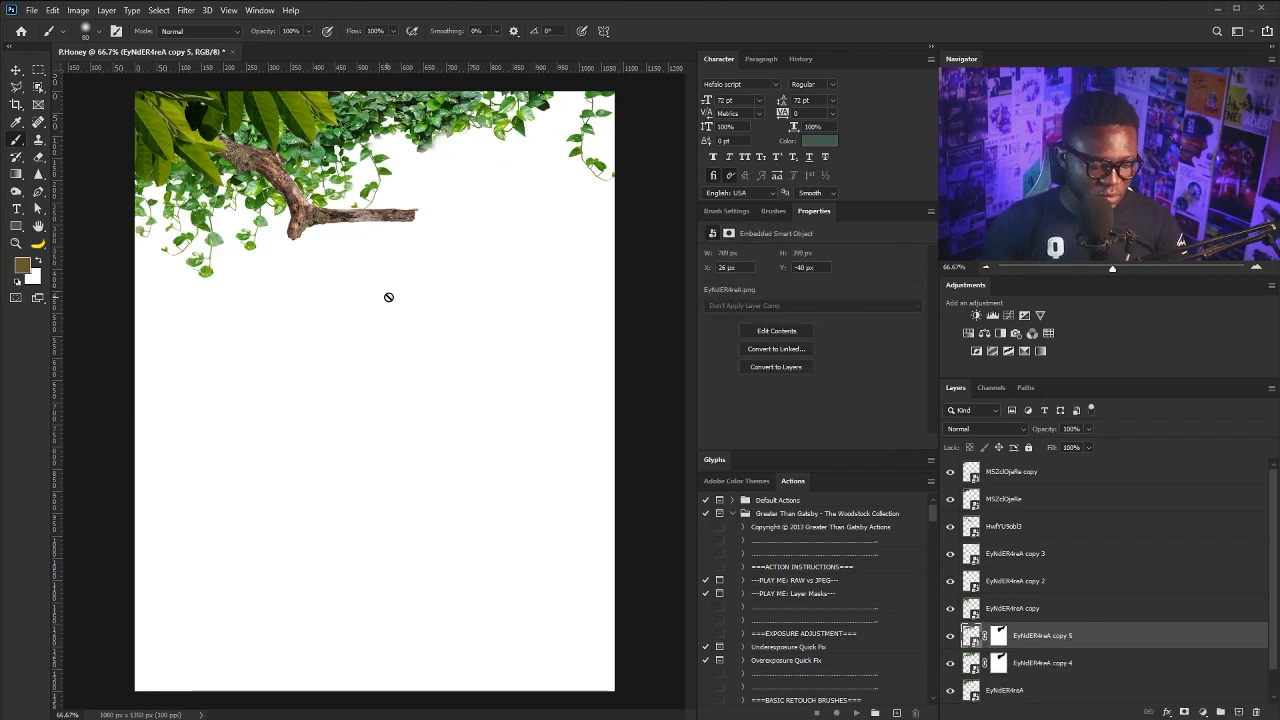
key(ctrl+t)
drag(412, 312, 325, 132)
drag(187, 254, 238, 237)
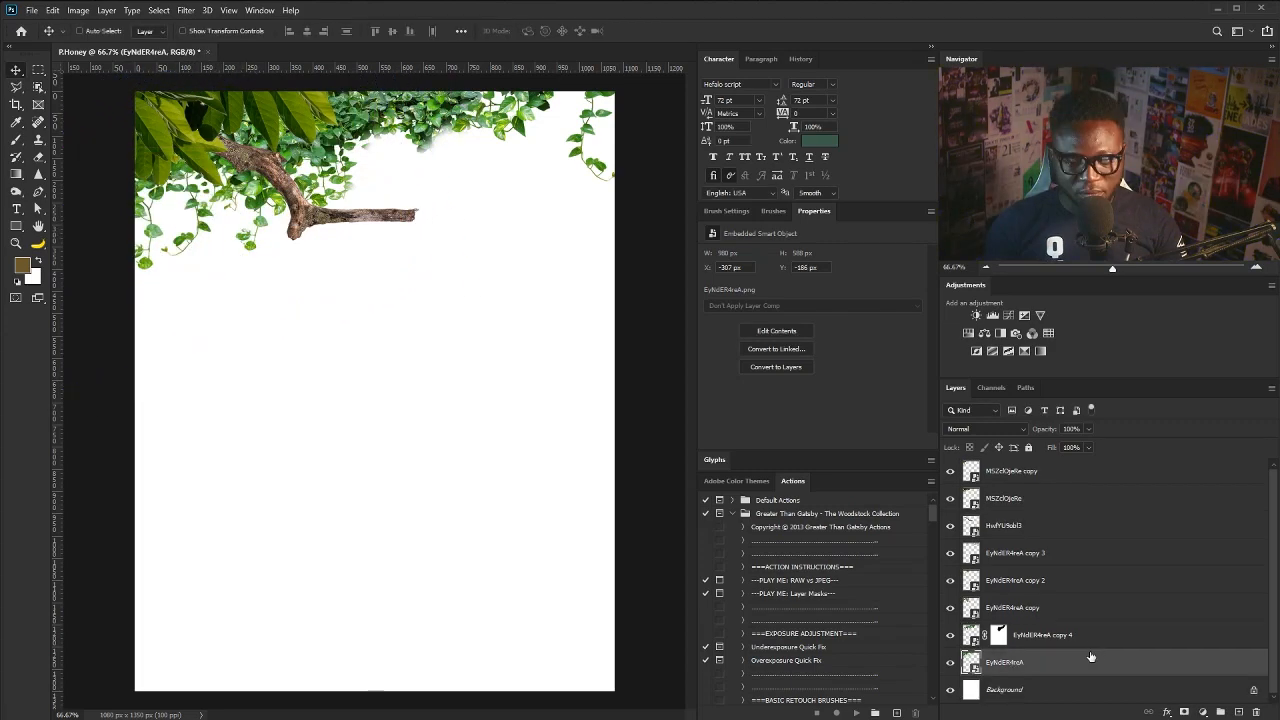
- Add another ivy copy, tilt it and tuck it up-left behind the leaves
drag(1091, 658, 1239, 712)
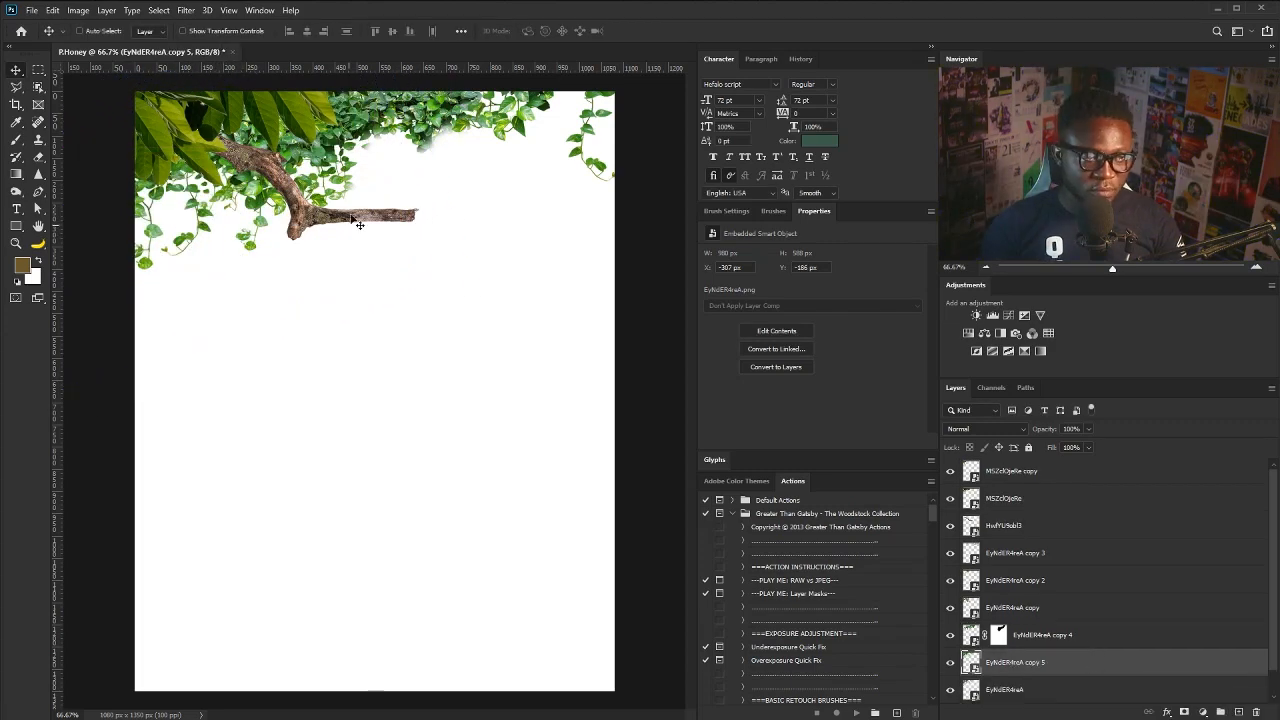
drag(354, 142, 403, 327)
key(ctrl+t)
drag(560, 331, 575, 350)
drag(451, 328, 260, 228)
drag(320, 389, 378, 357)
key(Return)
drag(229, 269, 230, 253)
- Shift ivy copy 4 right and select its layer mask for brushing
click(1019, 636)
mouse_move(387, 221)
mouse_down()
mouse_move(427, 221)
mouse_move(408, 199)
mouse_move(353, 184)
mouse_up()
click(1003, 634)
key(b)
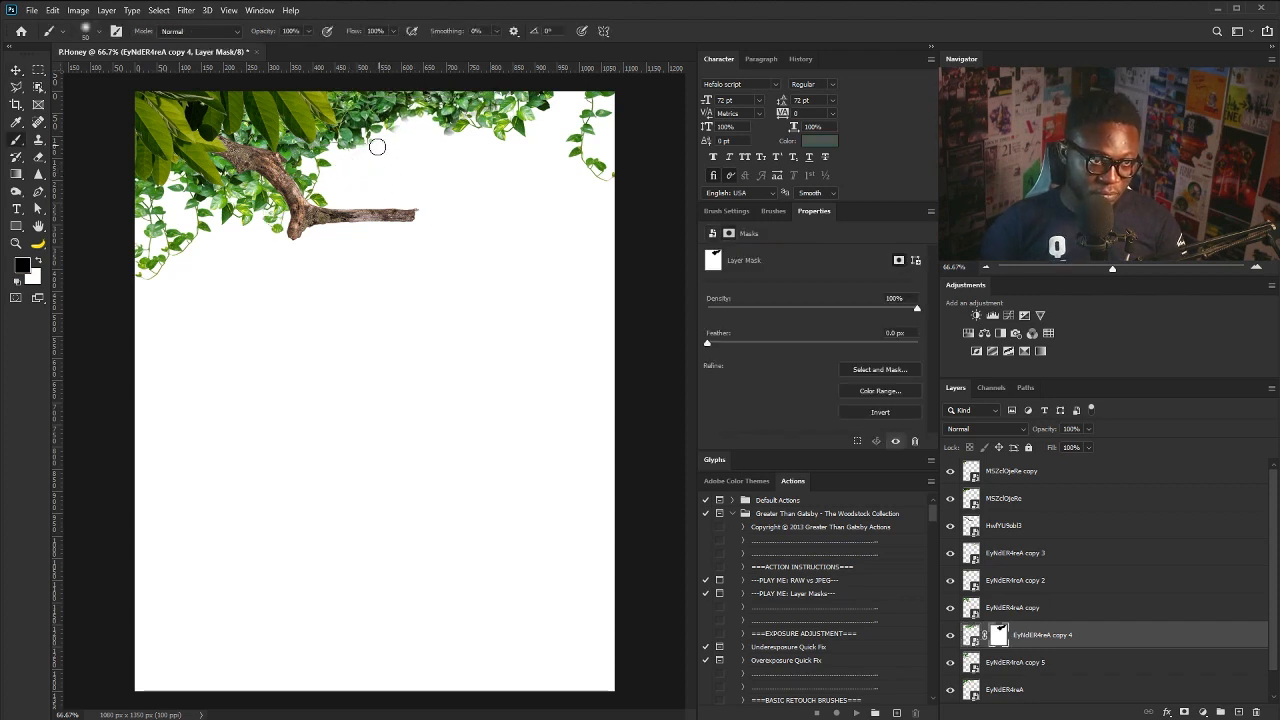
- Select the ivy and branch layers from HwfYU9obl3 down and group them with Ctrl+G
key(v)
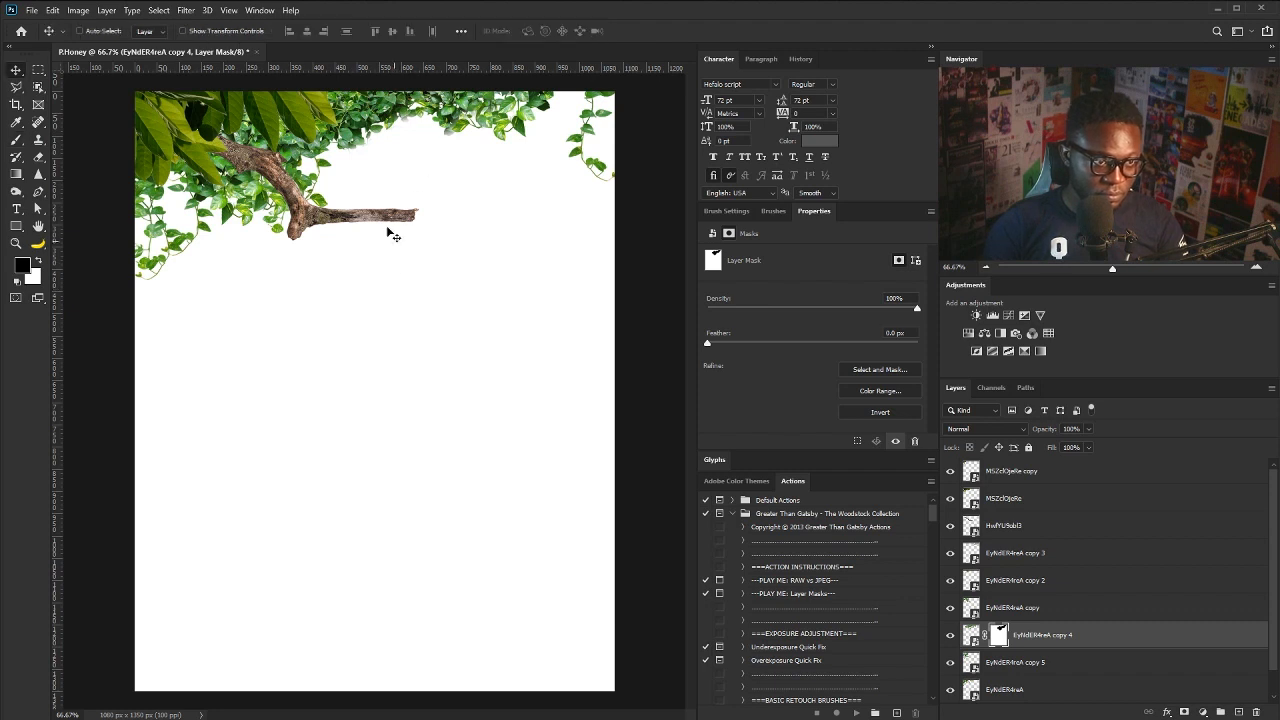
click(1025, 528)
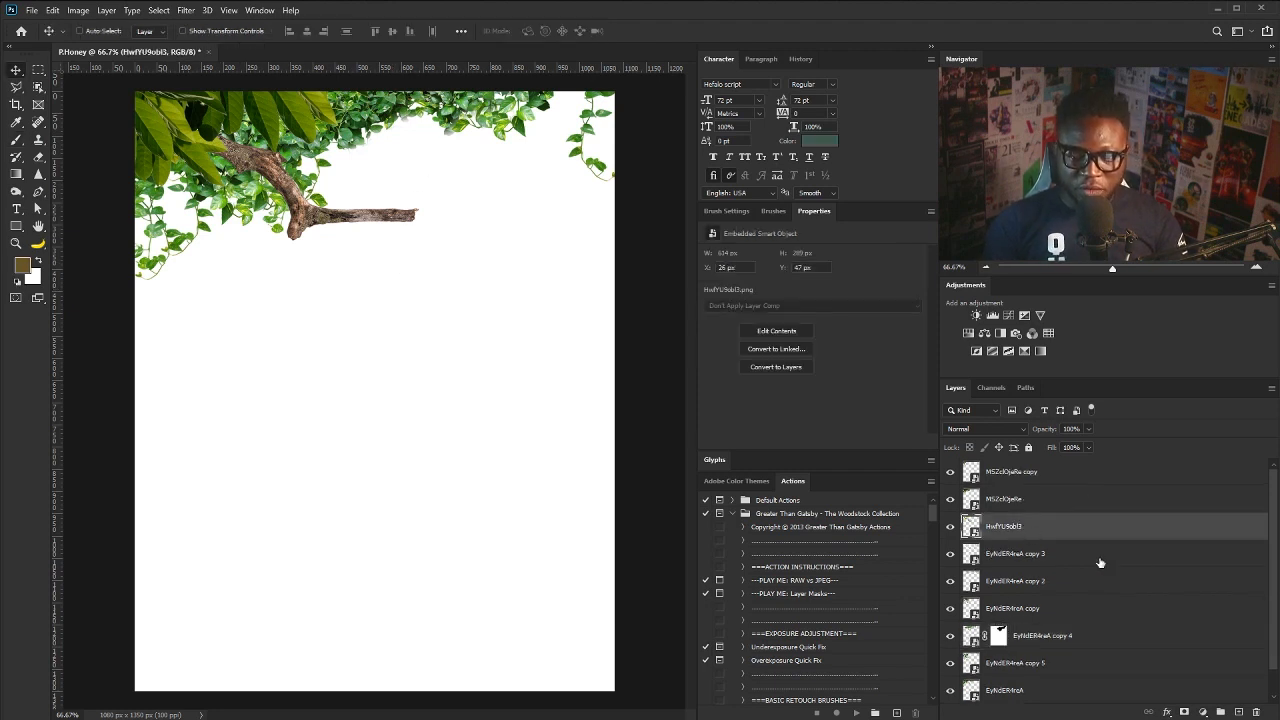
scroll(1267, 570, down, 1)
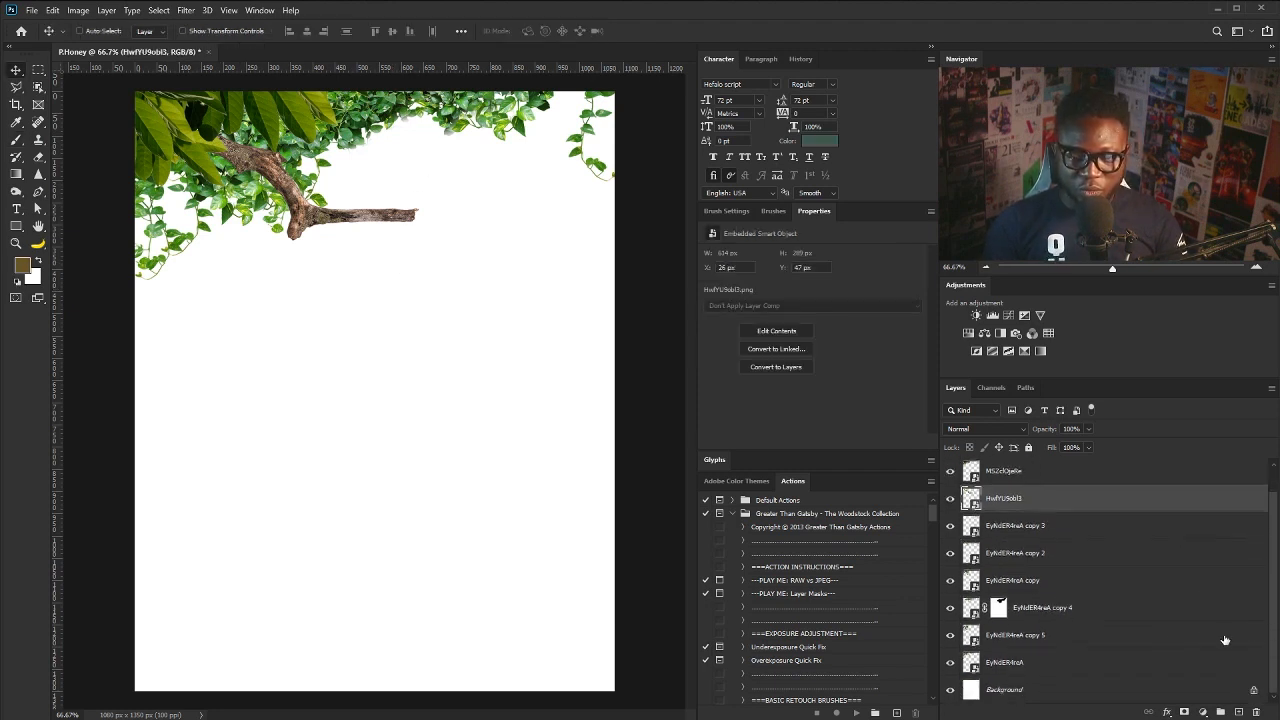
shift+click(1048, 664)
key(ctrl+g)
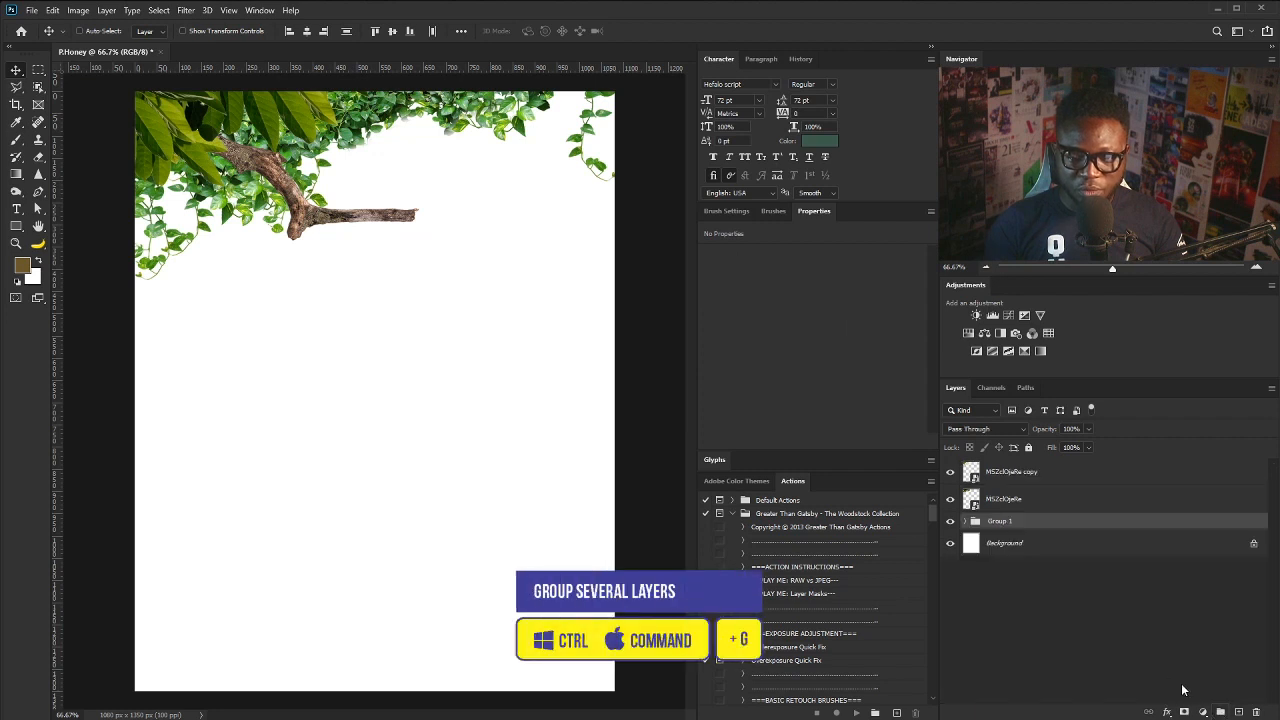
click(950, 521)
click(950, 521)
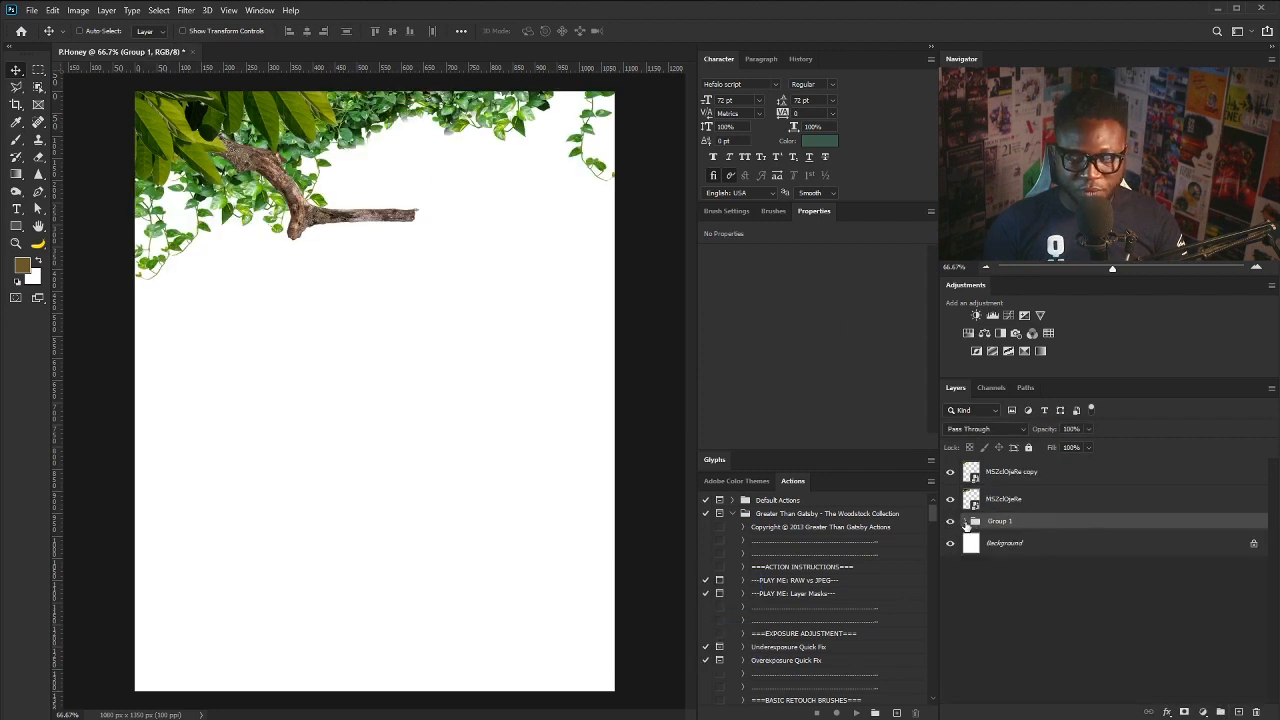
- Move HwfYU9obl3 out above the group and rename the group 'Leafs'
click(966, 522)
mouse_move(975, 547)
mouse_down()
mouse_move(986, 510)
mouse_move(988, 536)
mouse_up()
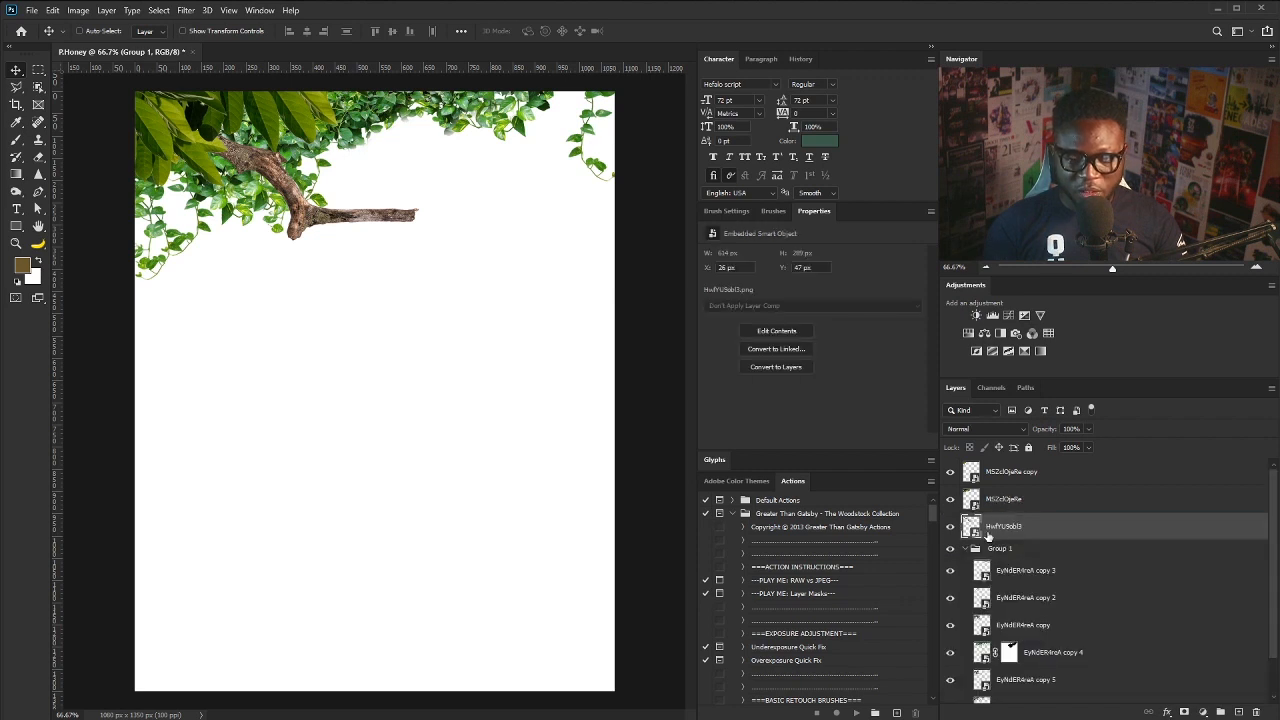
click(966, 549)
double_click(1001, 549)
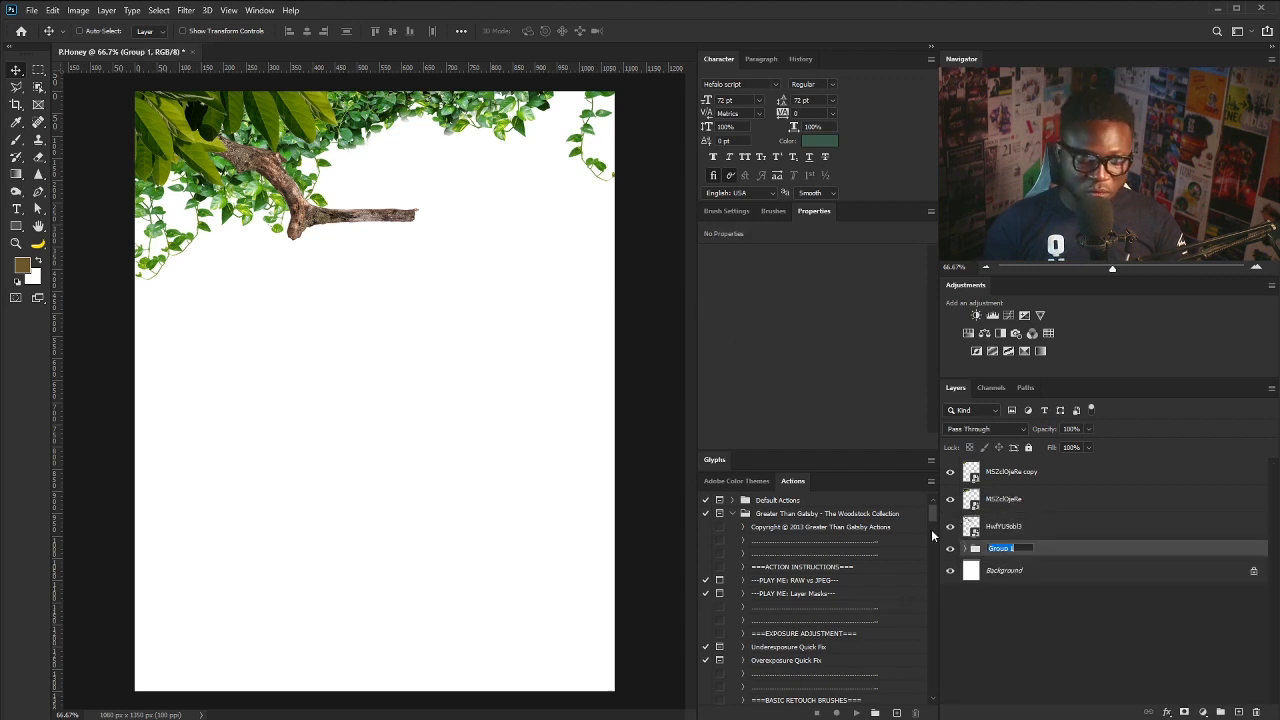
text(Leafs)
key(Return)
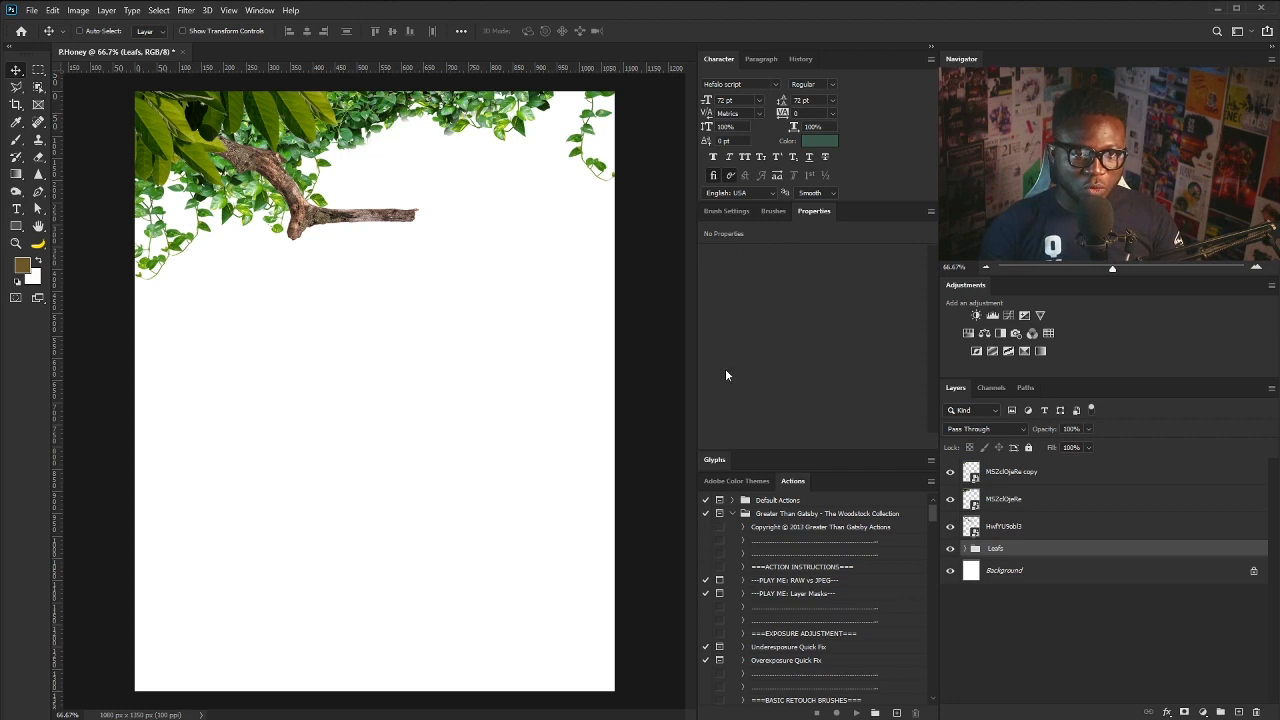
- Add a Curves adjustment clipped to Leafs and bend the curve down to darken
click(1009, 316)
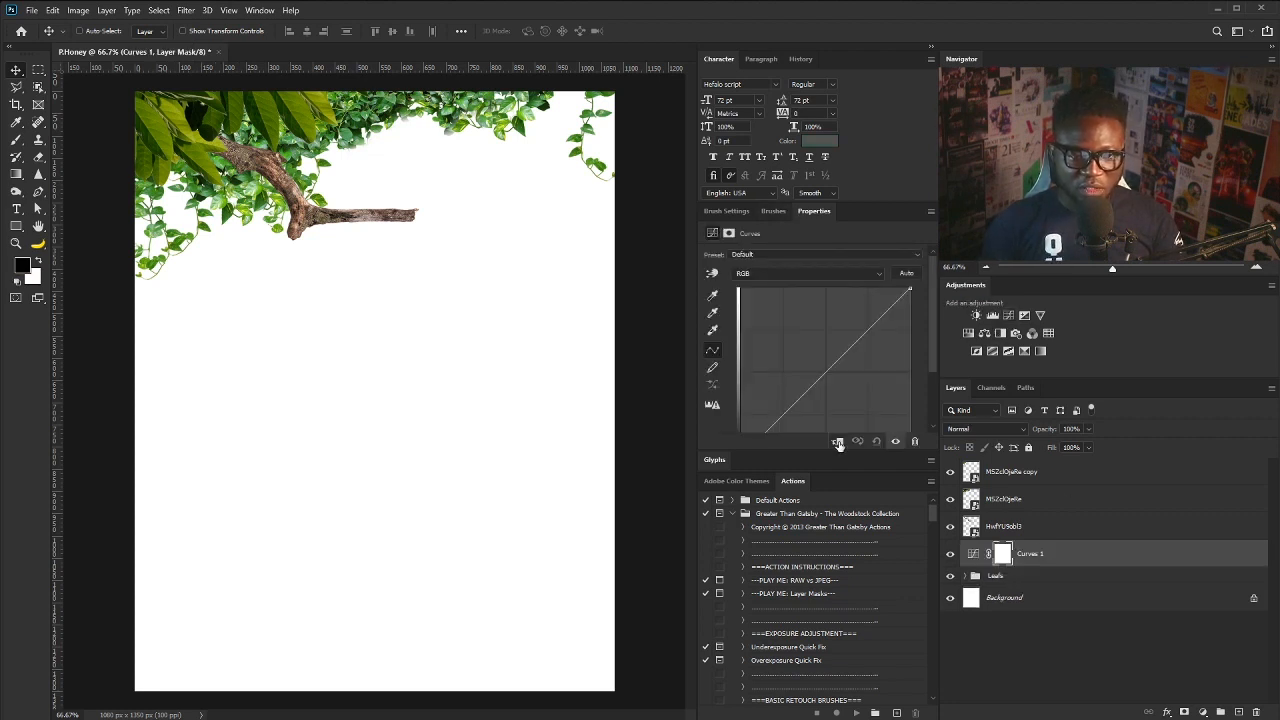
click(838, 443)
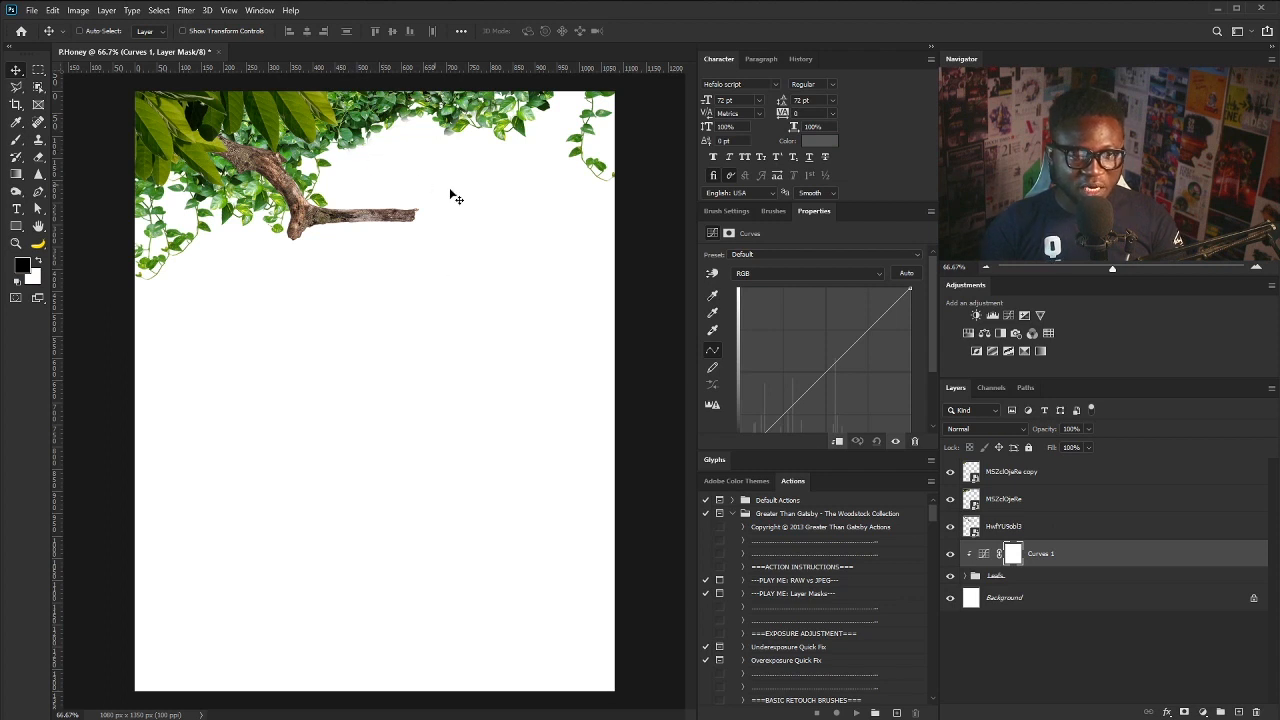
scroll(785, 320, up, 1)
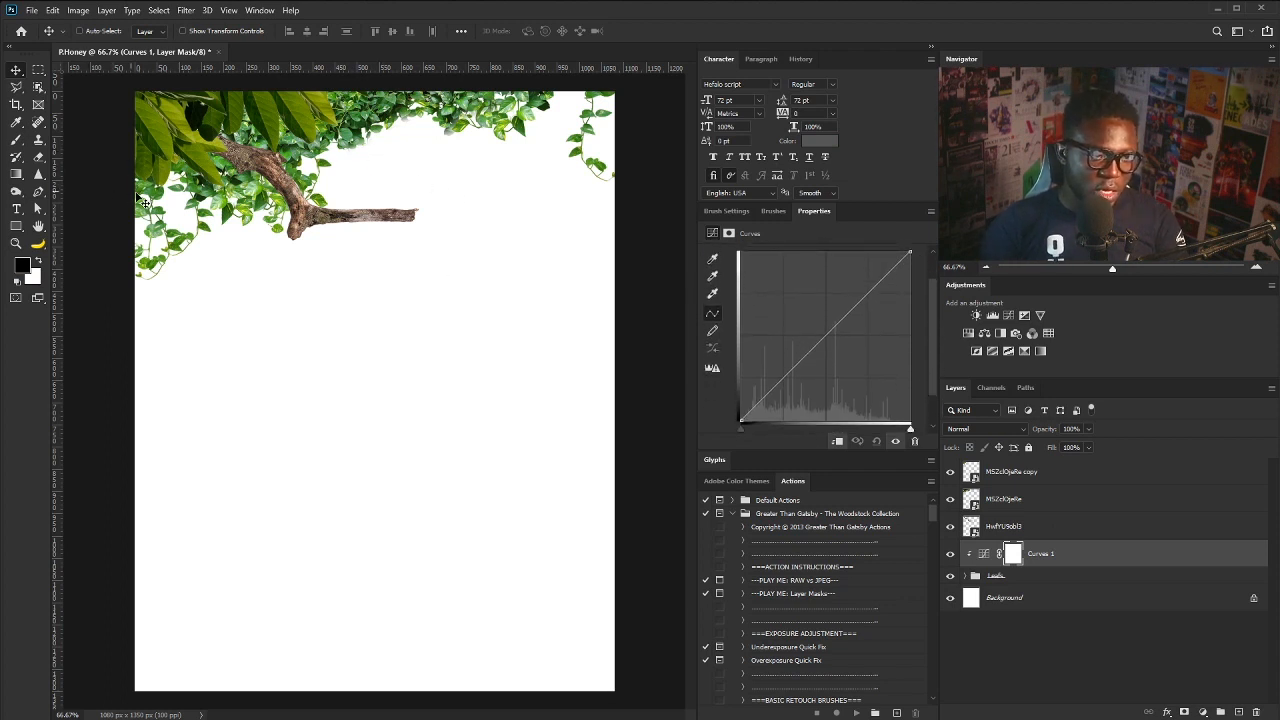
key(b)
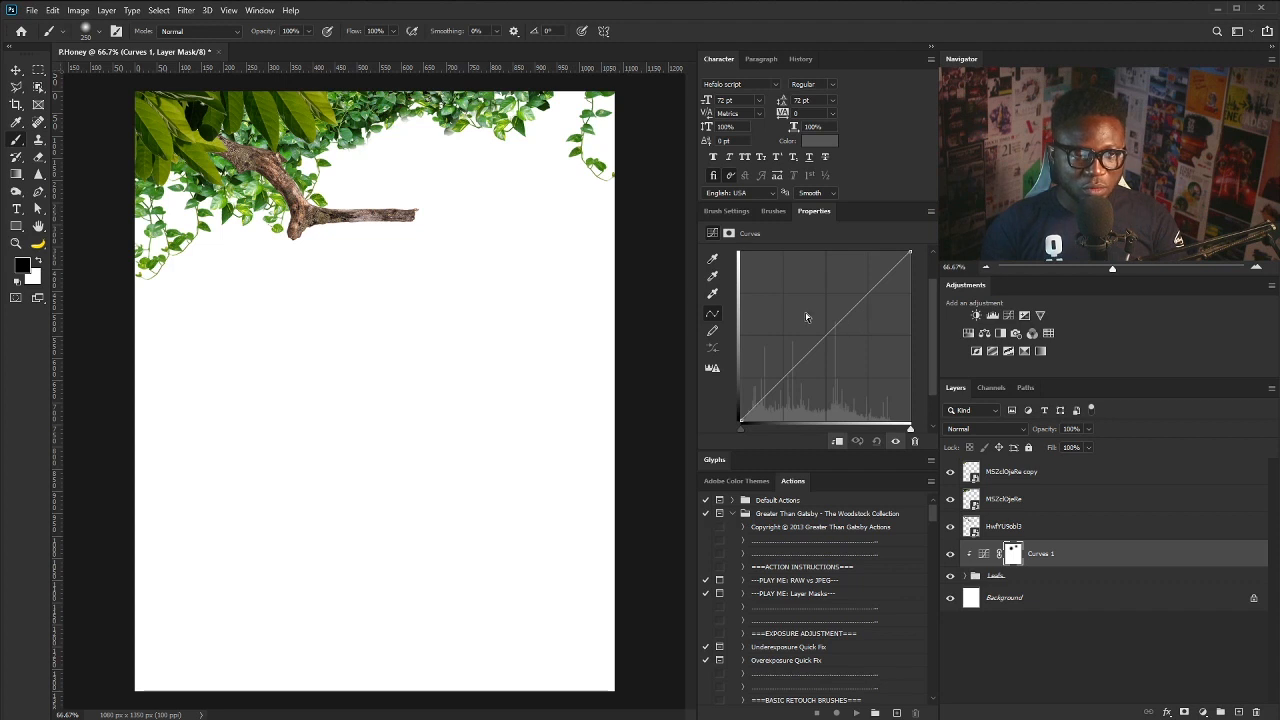
drag(809, 333, 846, 360)
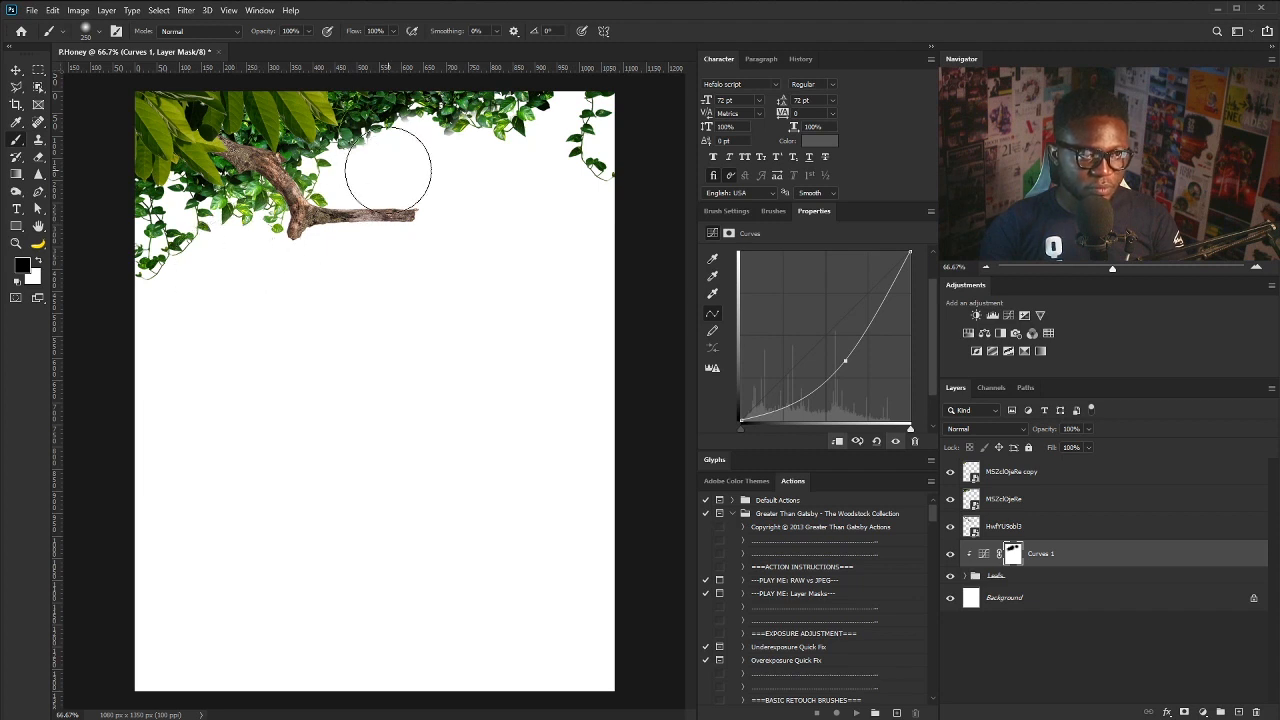
- Expand the Leafs group and select the EyNdER4reA copy 3 layer
click(966, 576)
scroll(1045, 527, down, 3)
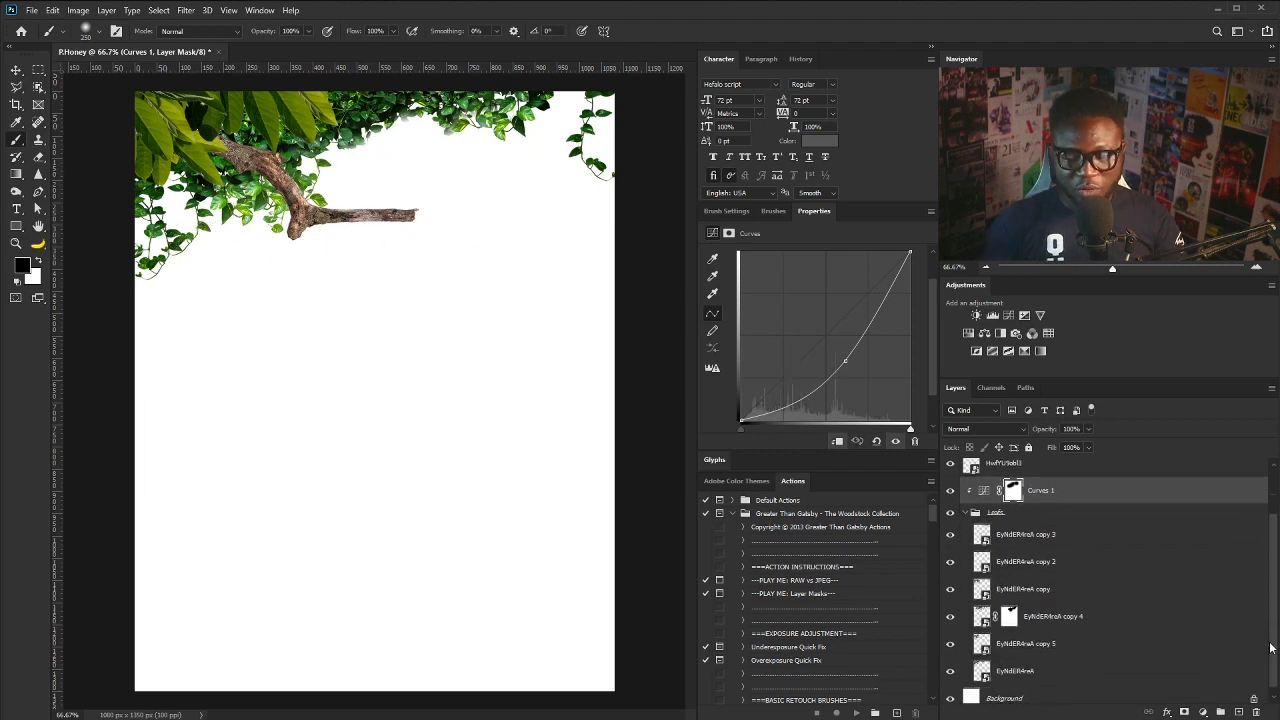
click(1045, 530)
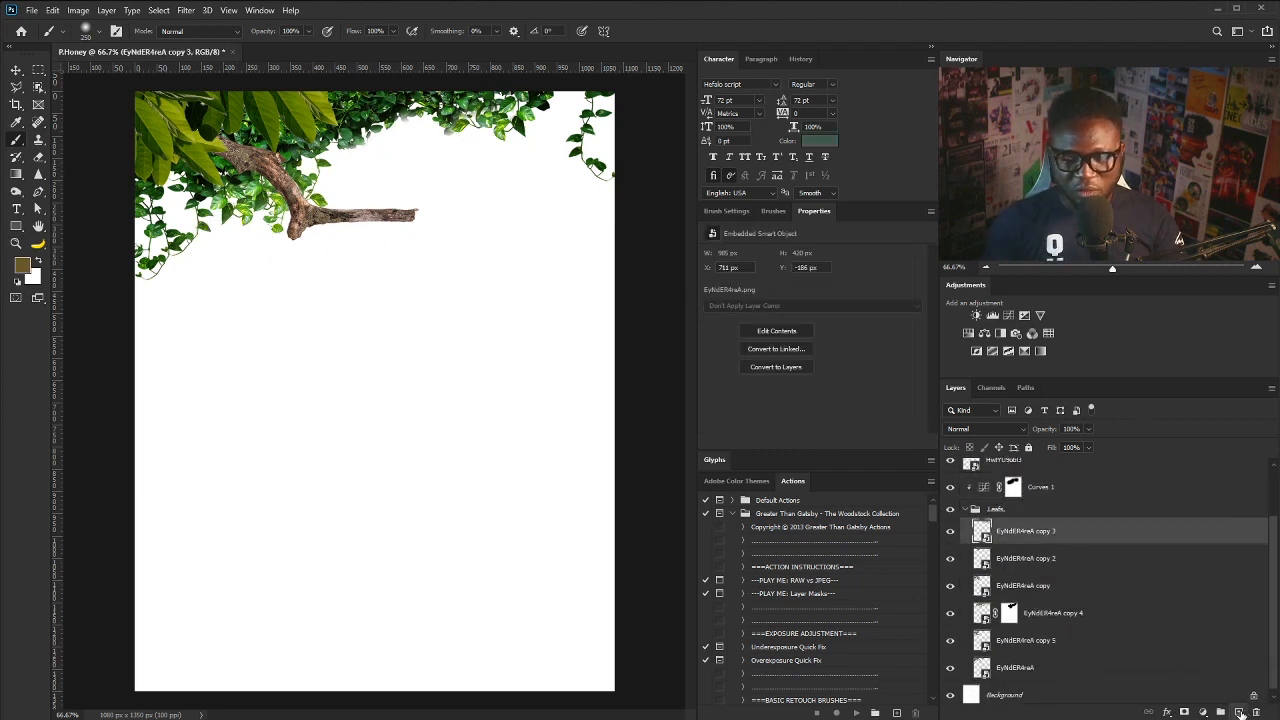
- Add a new layer above copy 3 and set the foreground colour to #1c1c1c
click(1239, 712)
key(x)
click(22, 265)
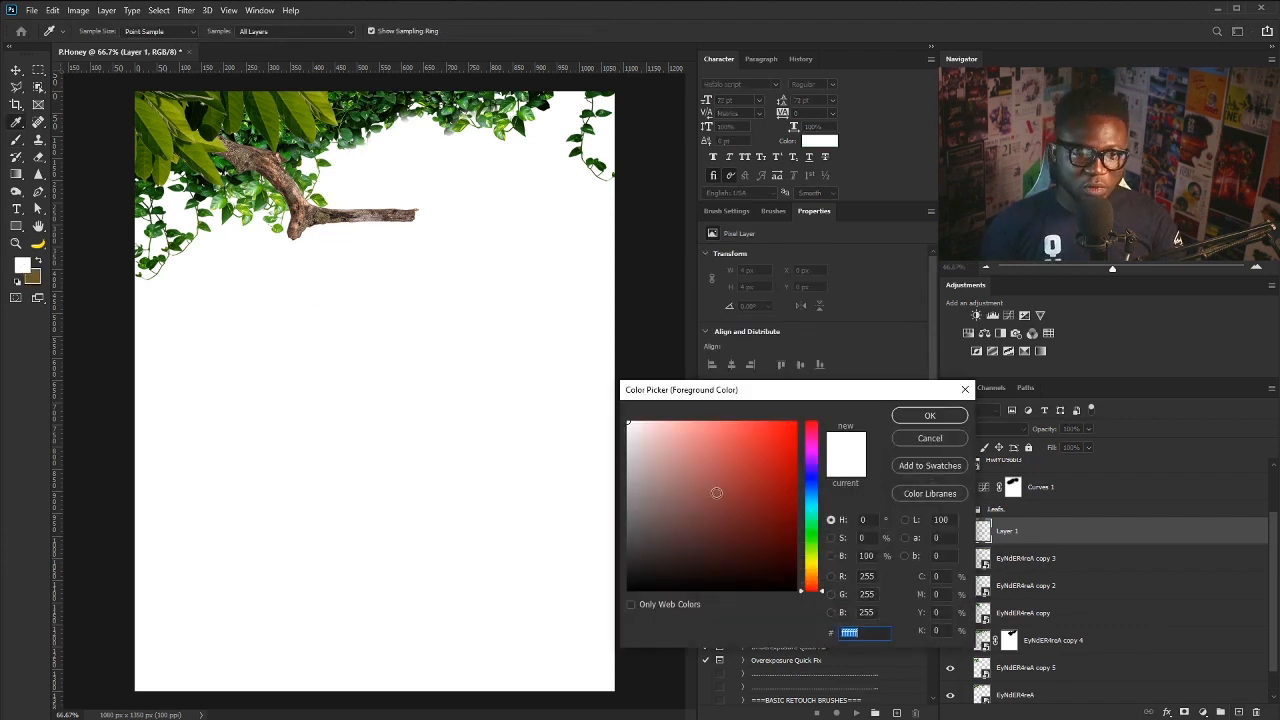
text(1c1c1c)
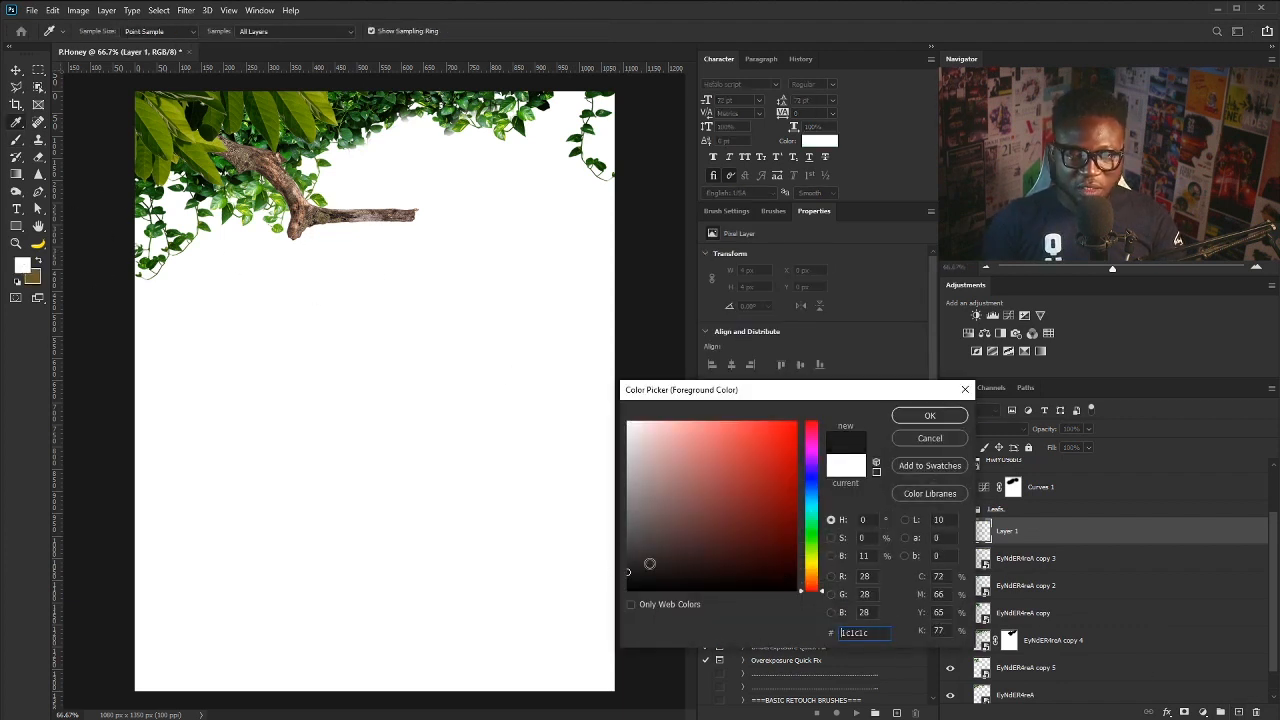
click(930, 416)
- Paint soft dark shading over the top-left leaves and branch with brush Flow 13%
key(b)
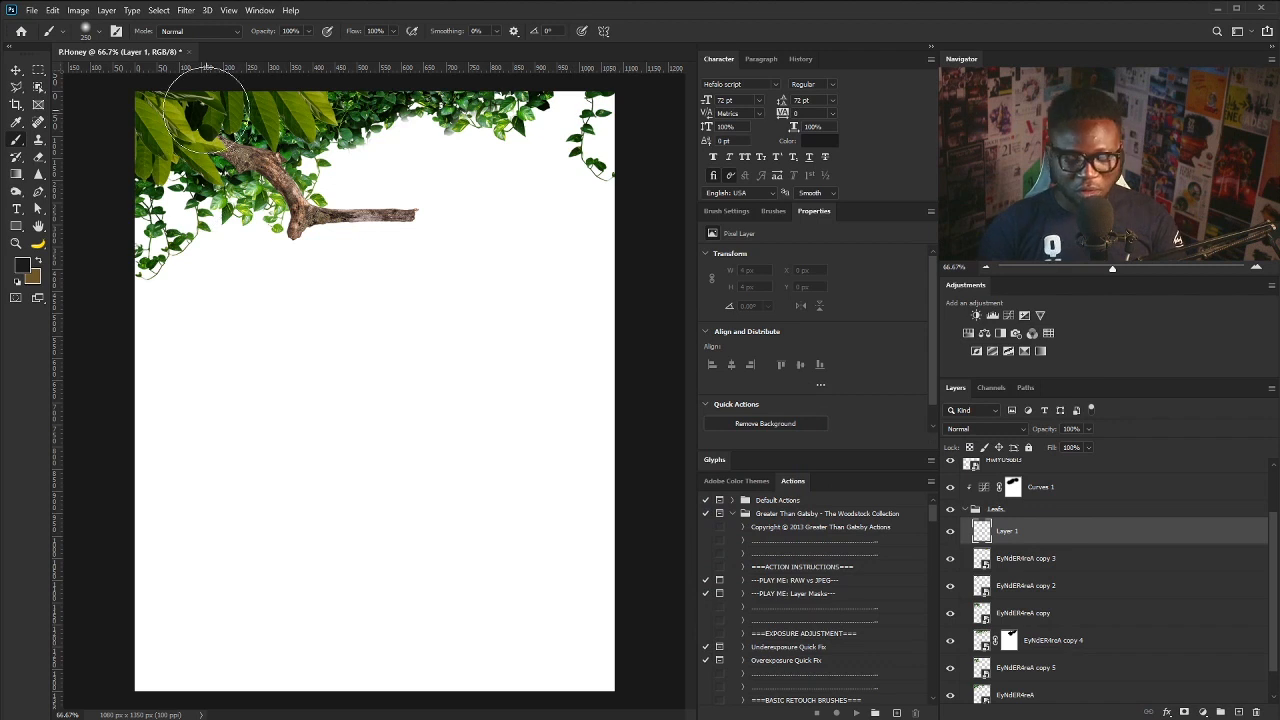
key(bracketleft)
key(bracketleft)
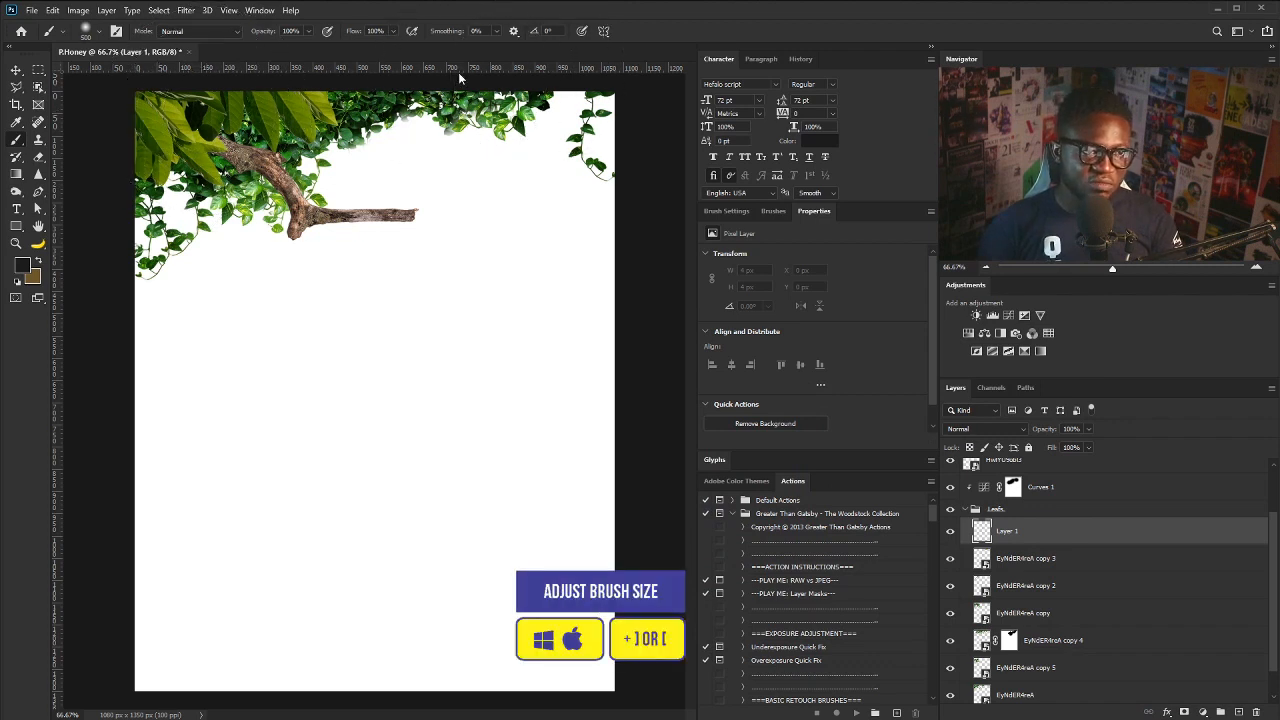
click(393, 31)
drag(392, 47, 335, 50)
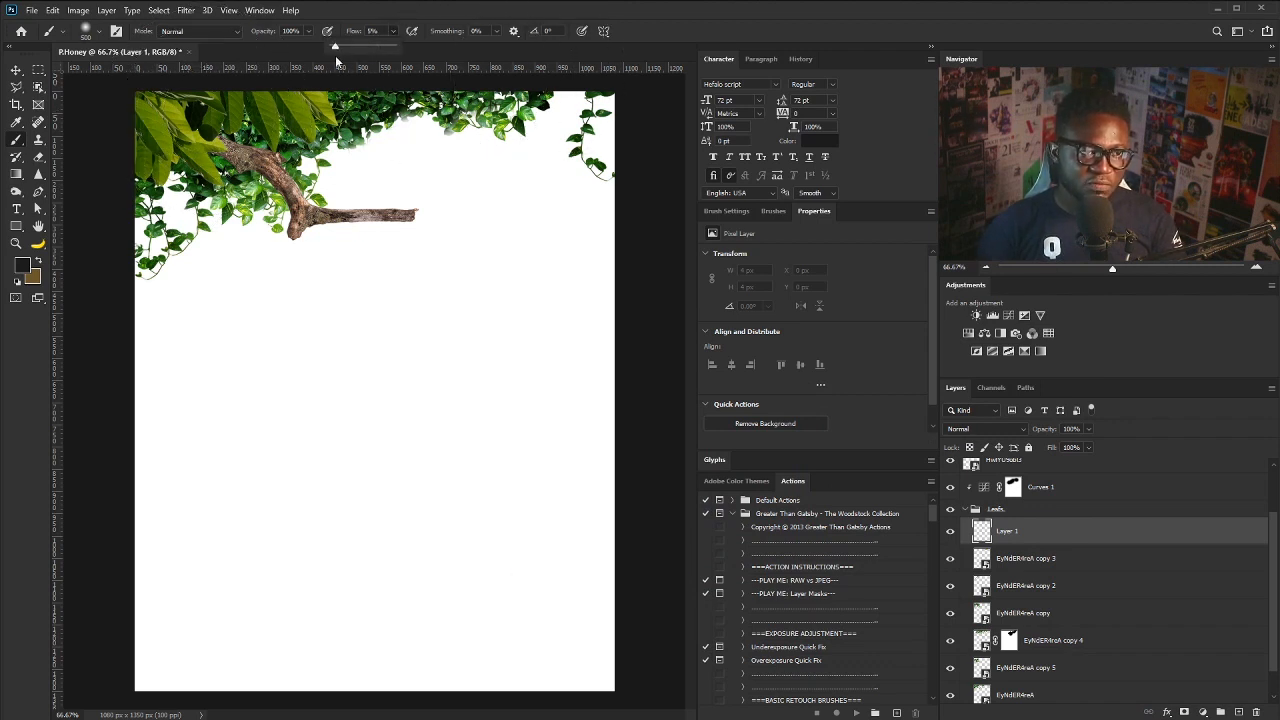
click(181, 69)
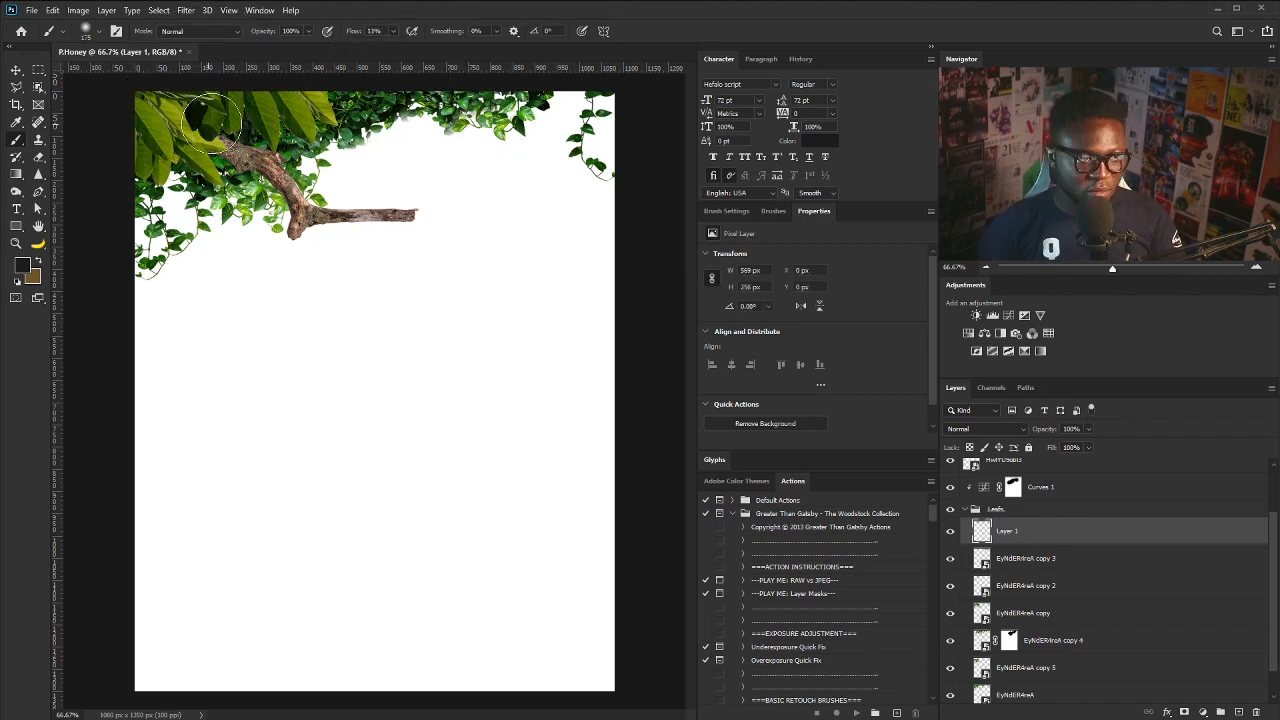
mouse_move(211, 123)
mouse_down()
mouse_move(196, 145)
mouse_move(148, 135)
mouse_move(292, 94)
mouse_move(109, 157)
mouse_move(237, 122)
mouse_move(343, 63)
mouse_move(101, 171)
mouse_move(240, 142)
mouse_move(205, 170)
mouse_move(244, 165)
mouse_move(137, 283)
mouse_up()
key(v)
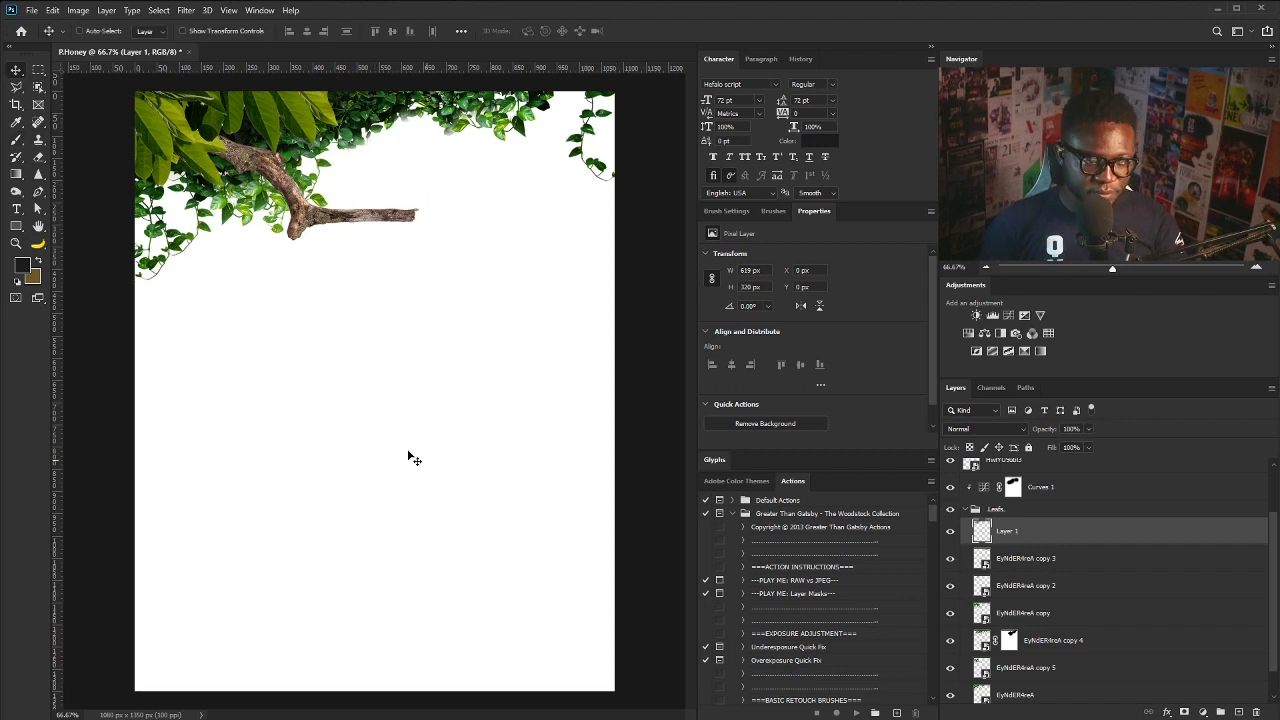
click(964, 510)
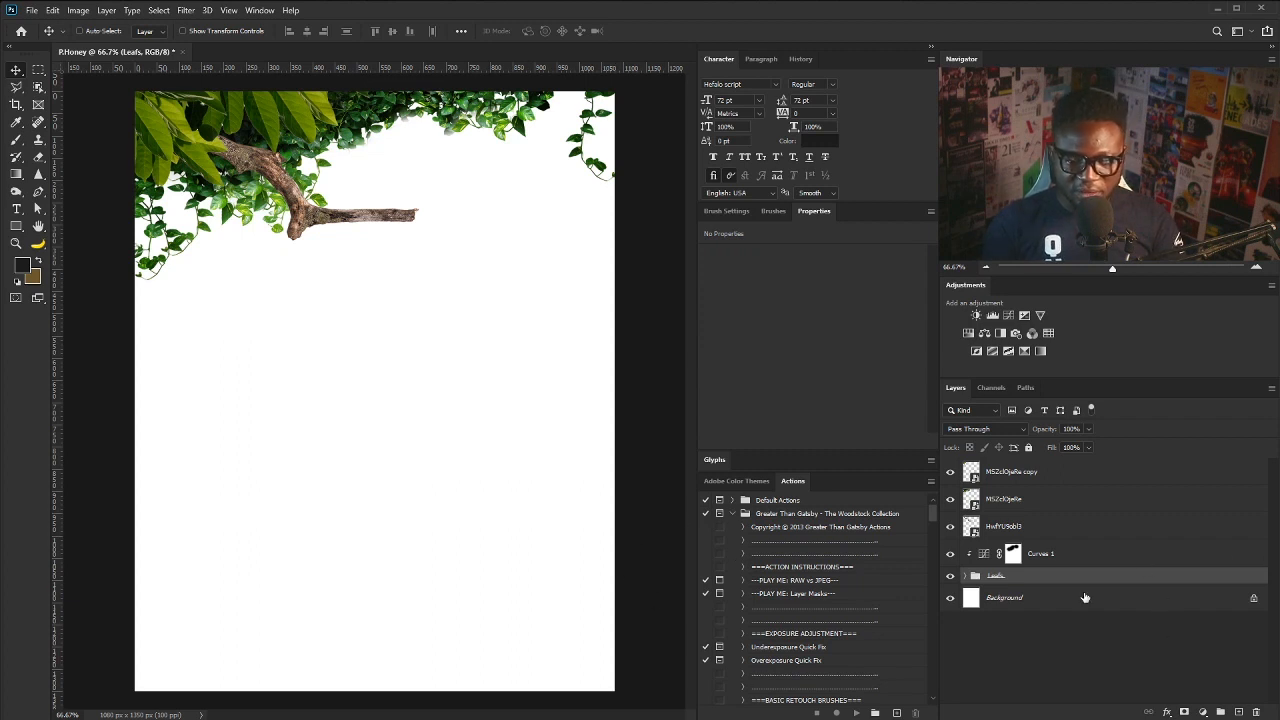
- Place the grass image, enlarge it, skew it into perspective and tilt it about 4.5° counter-clockwise
drag(522, 607, 526, 520)
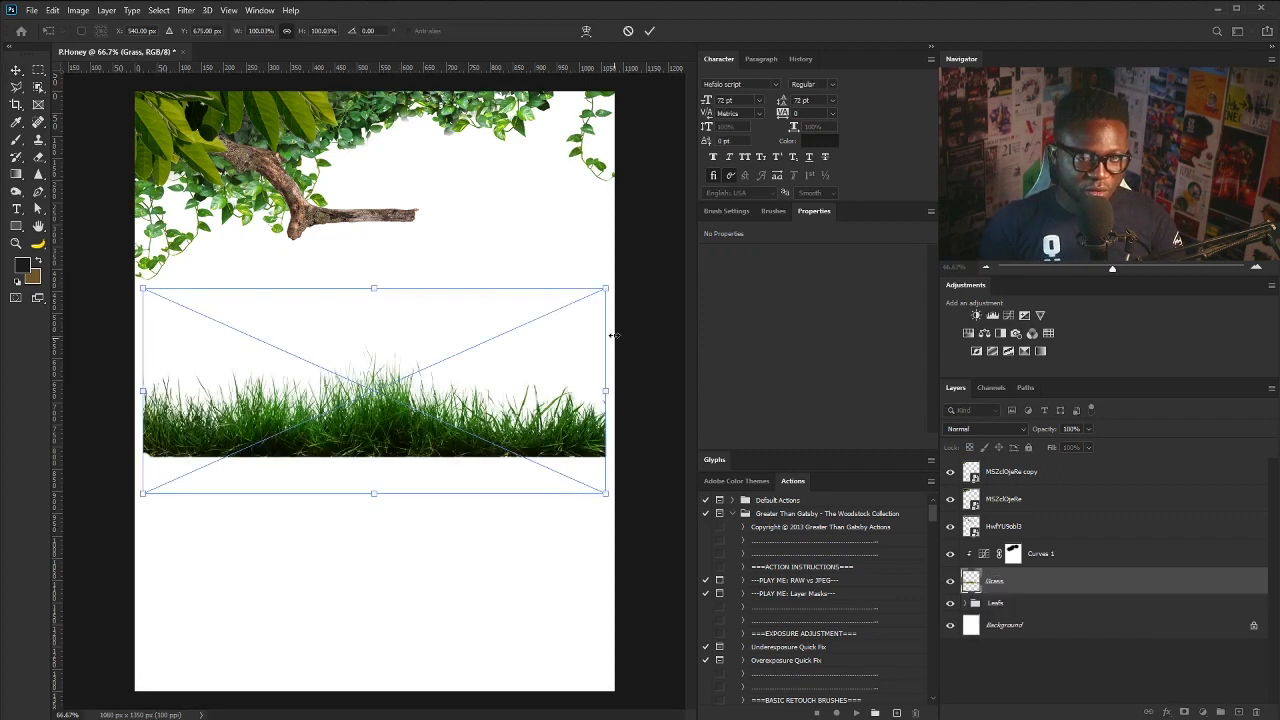
drag(606, 290, 761, 218)
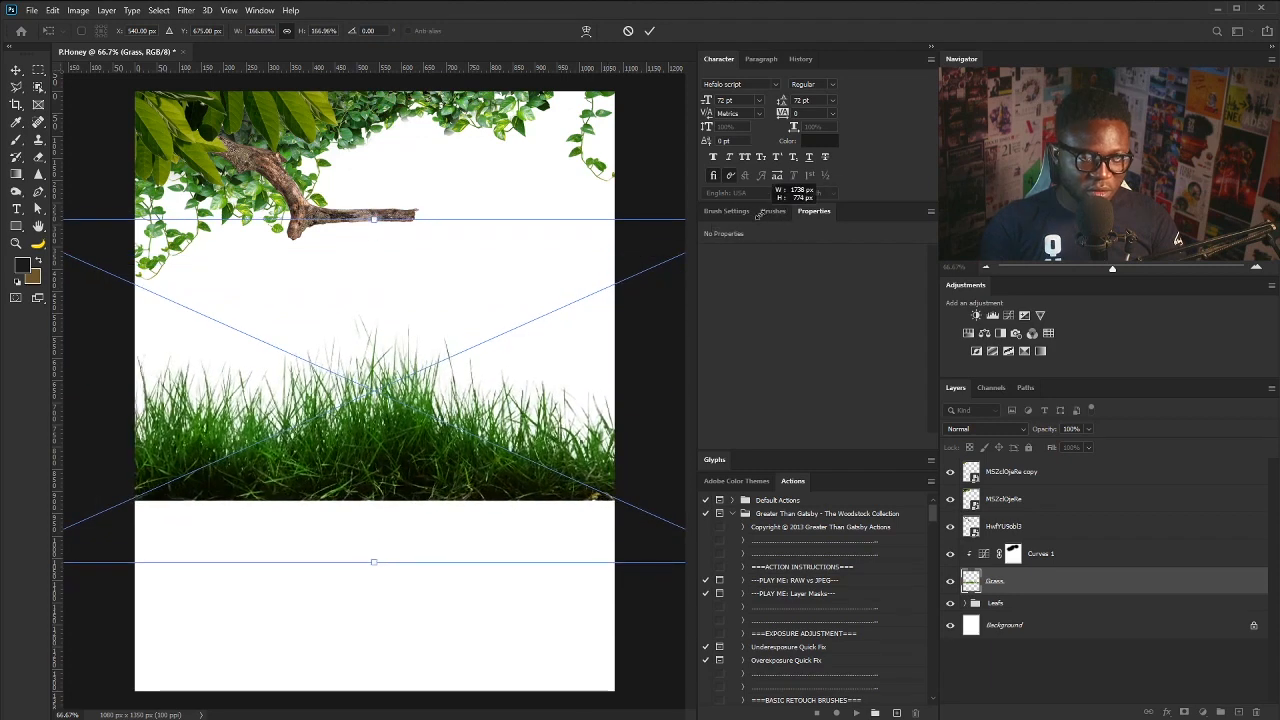
drag(571, 388, 420, 433)
drag(614, 264, 691, 511)
drag(316, 657, 316, 637)
key(Return)
key(ctrl+t)
drag(671, 466, 628, 437)
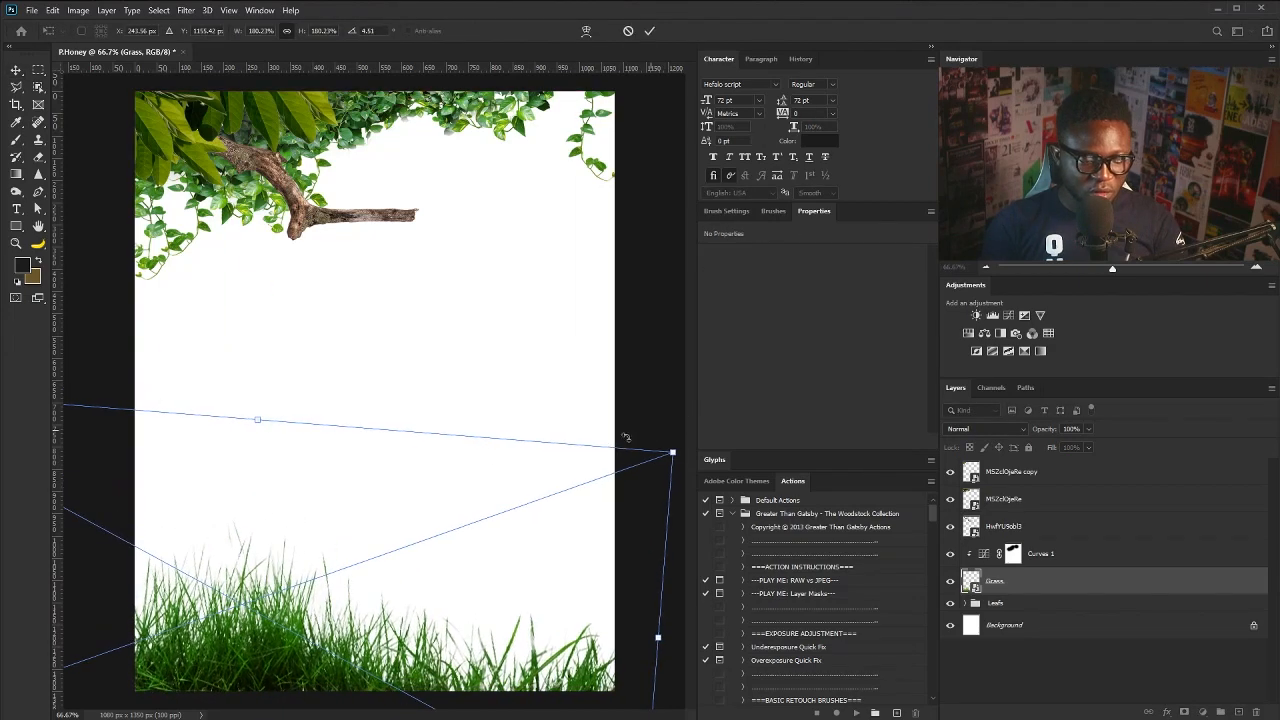
drag(334, 608, 336, 618)
key(Return)
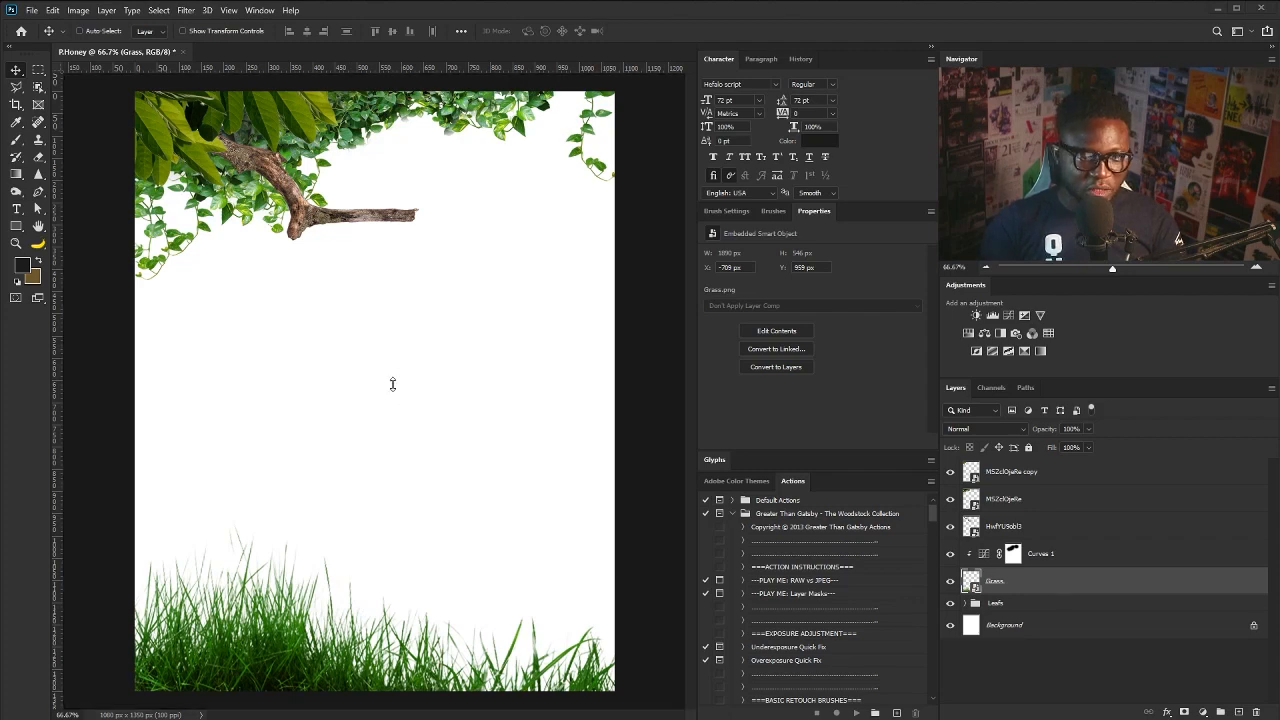
- Scale the blue sky image to fill the canvas and move its layer below the leaves and grass
drag(407, 403, 409, 408)
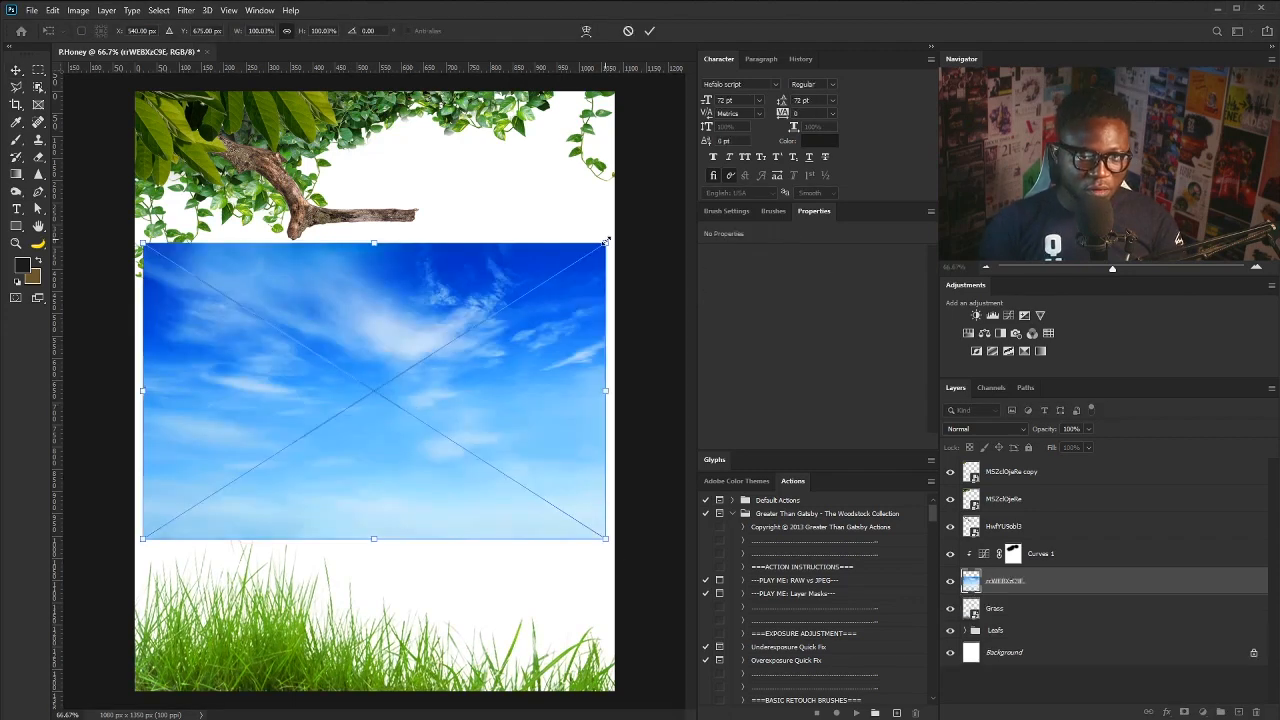
drag(606, 241, 862, 127)
mouse_move(474, 436)
mouse_down()
mouse_move(323, 451)
mouse_move(452, 440)
mouse_up()
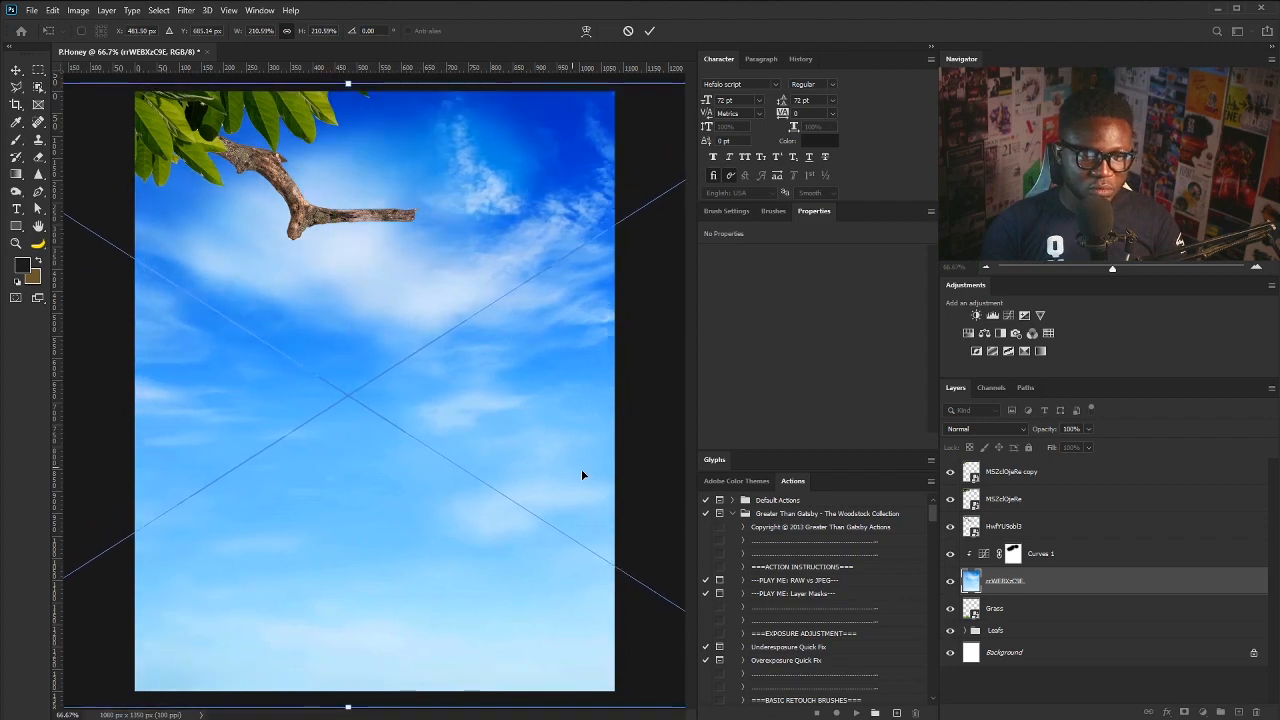
key(Return)
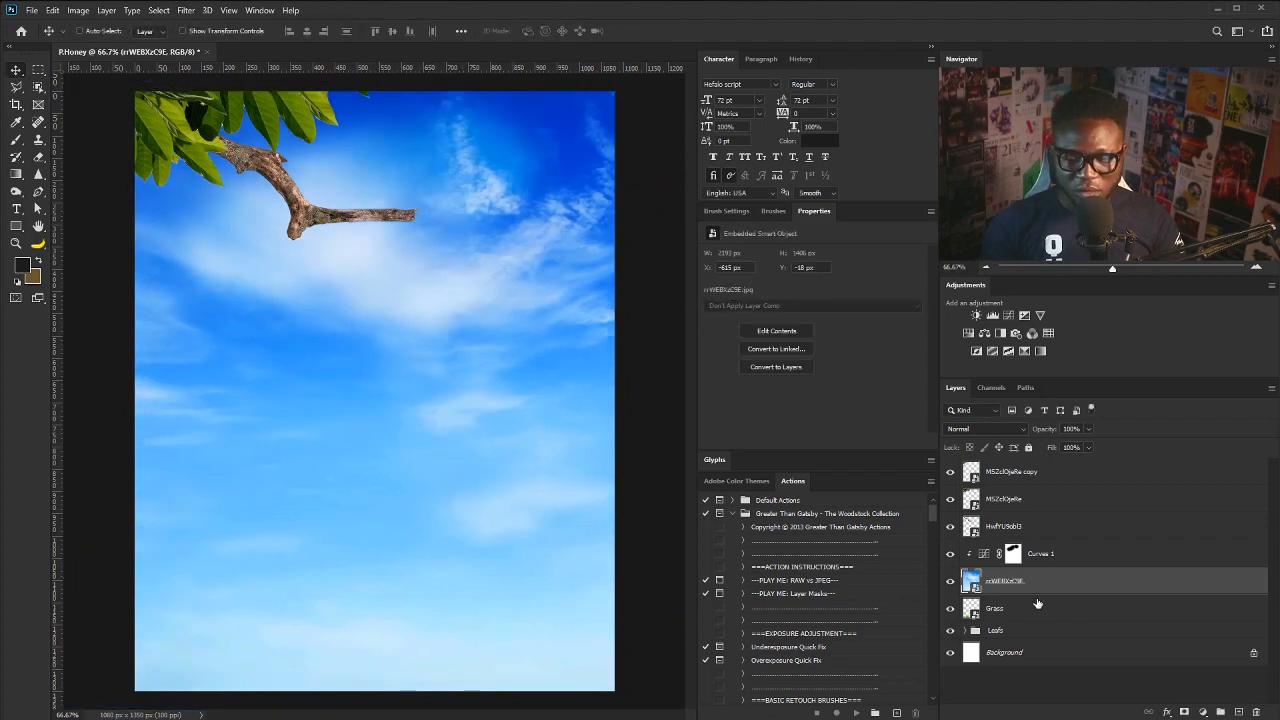
drag(1076, 581, 1068, 641)
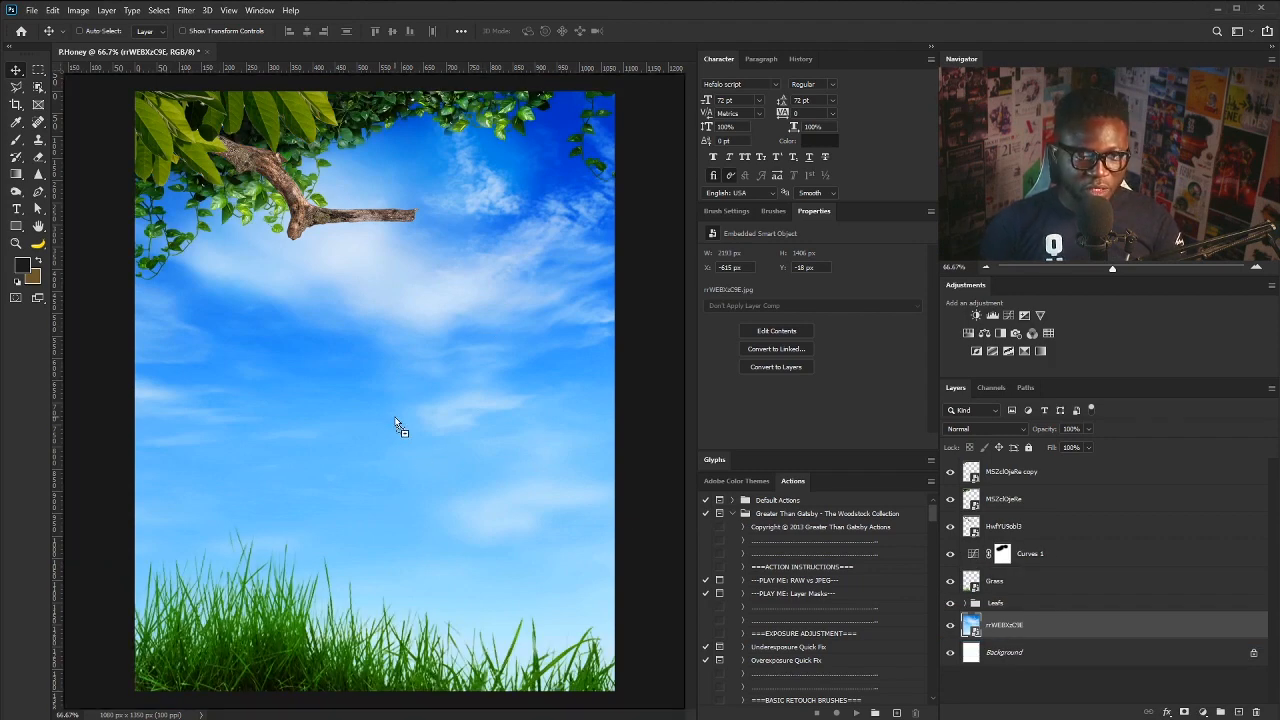
- Place the honey jug image, shrink it about its centre and raise it slightly
drag(395, 418, 413, 423)
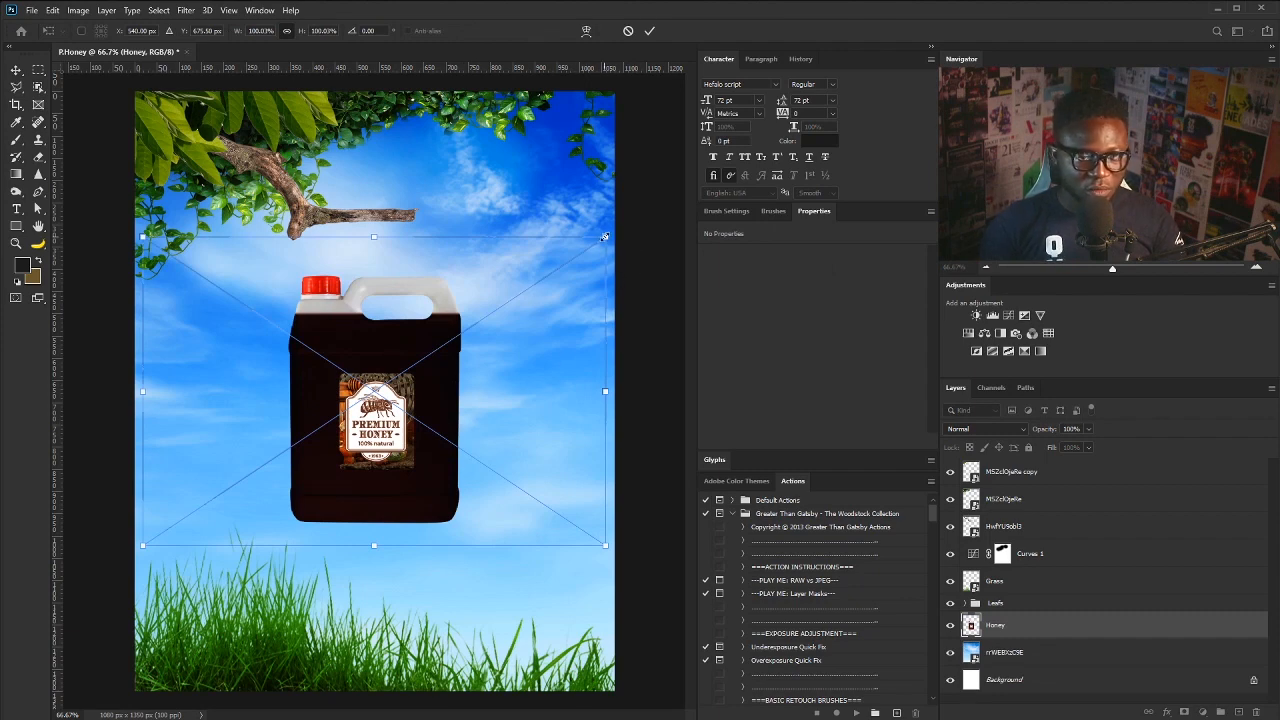
drag(604, 237, 543, 279)
key(Return)
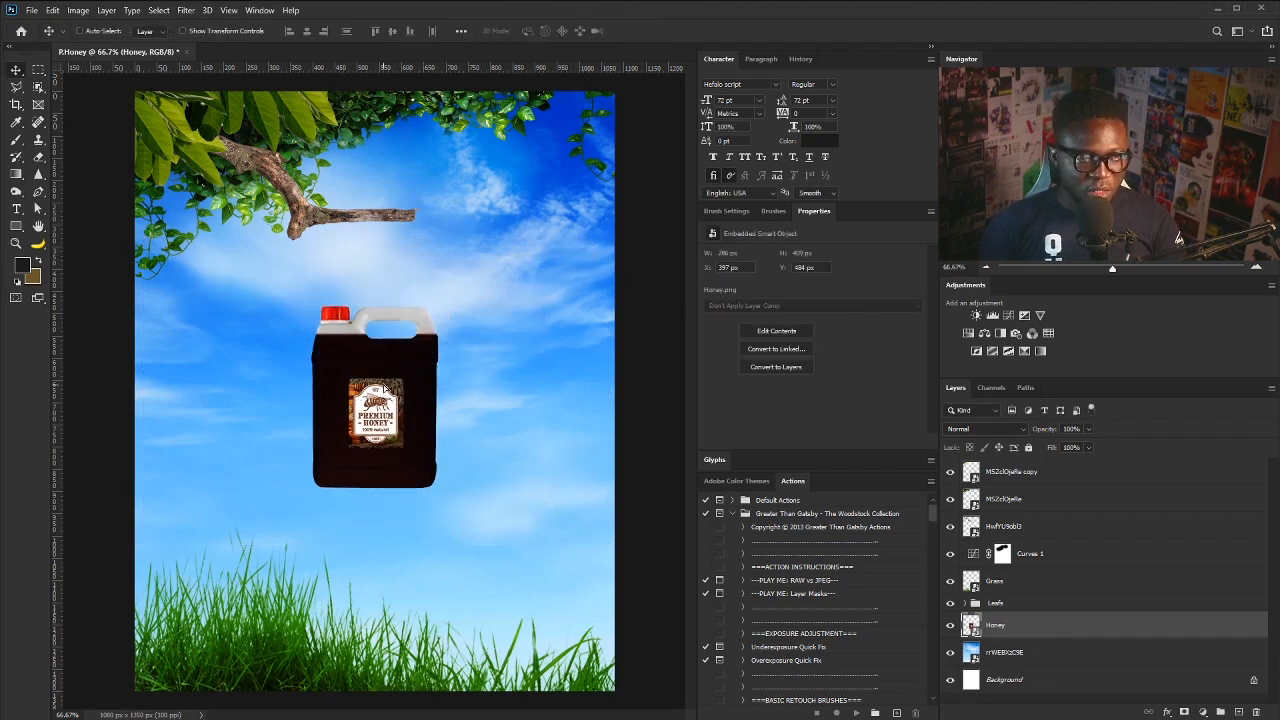
drag(385, 388, 388, 360)
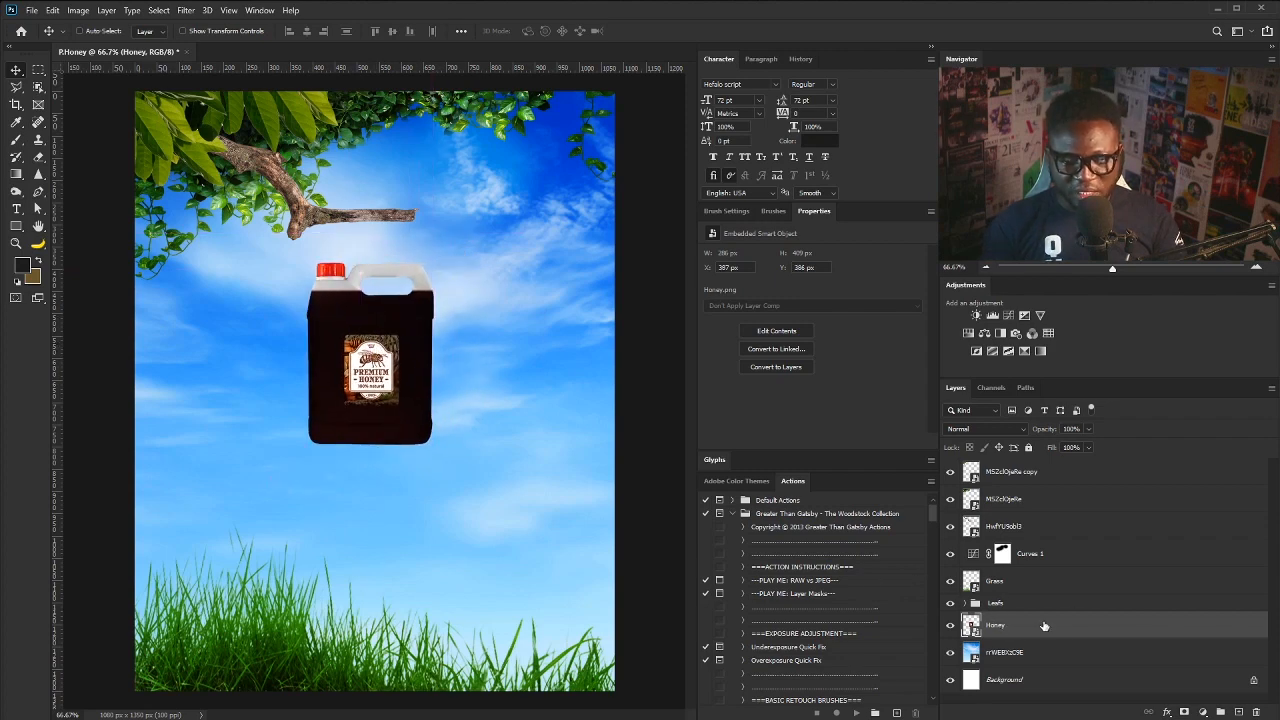
- Move Curves 1 below the Grass layer, clip it to the layer beneath, and lower Grass in the stack
click(975, 560)
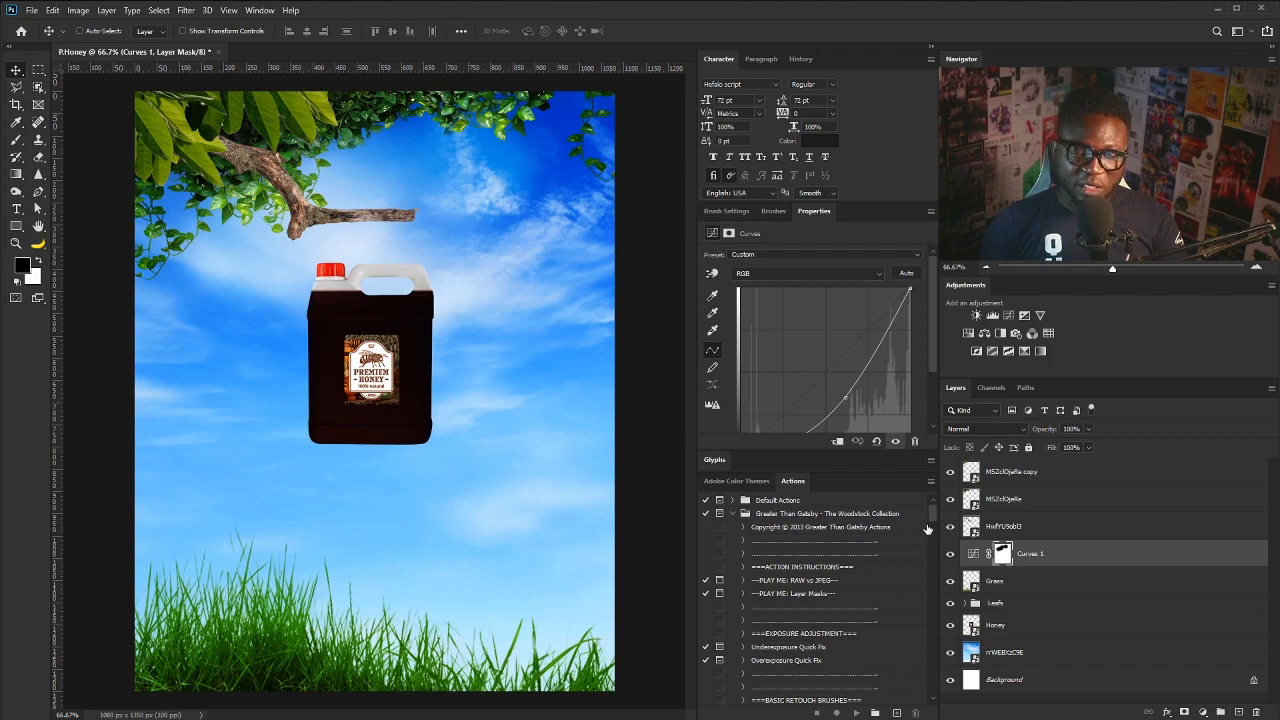
drag(1040, 562, 1030, 596)
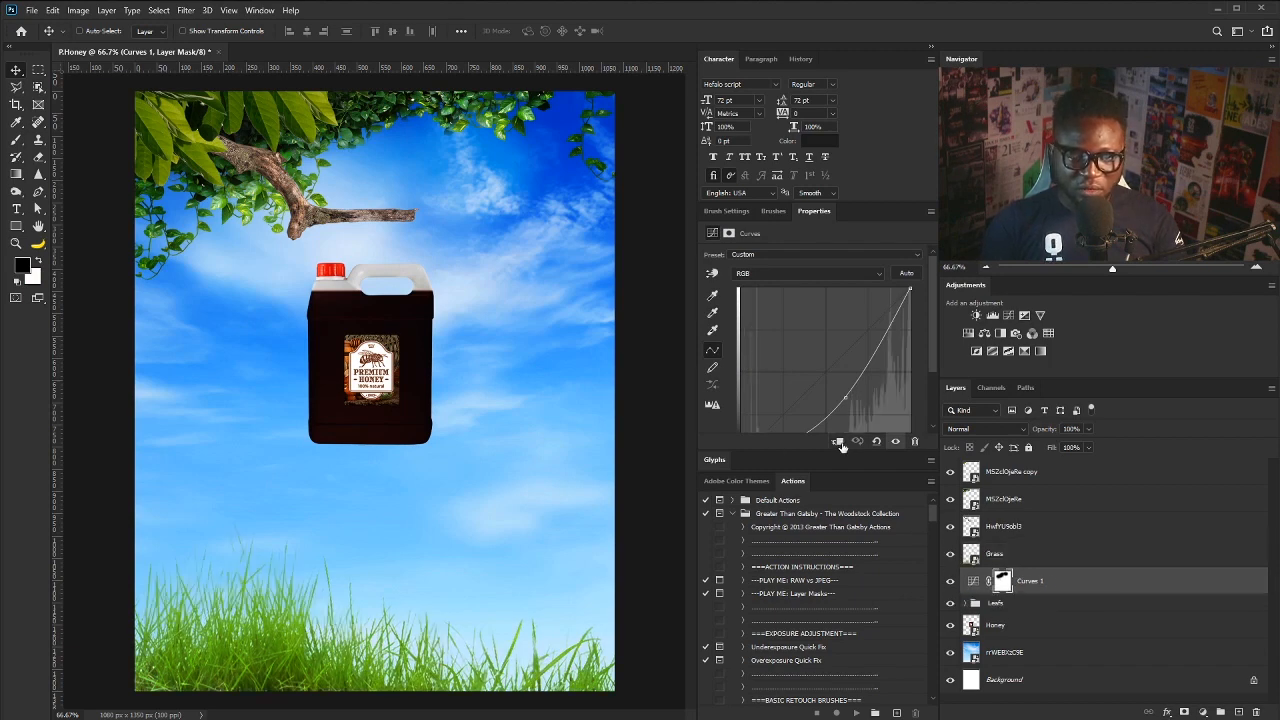
click(838, 441)
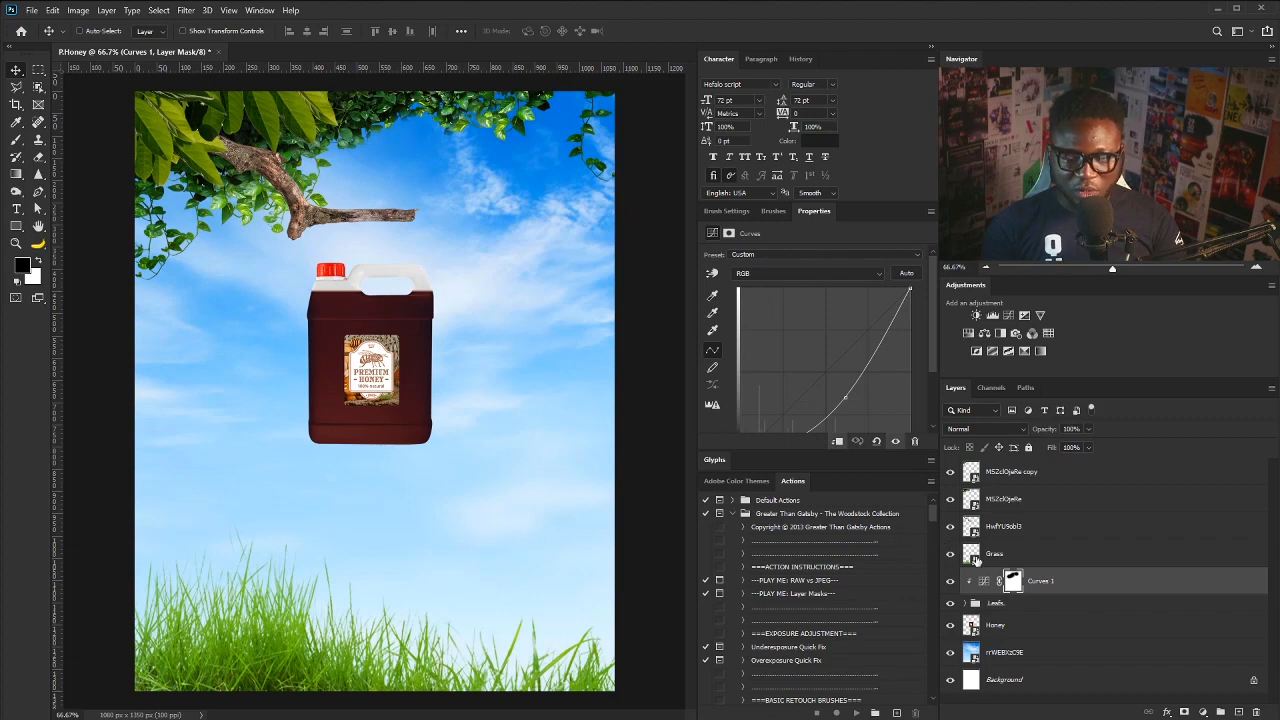
click(1010, 560)
mouse_move(1025, 557)
mouse_down()
mouse_move(1008, 626)
mouse_move(1010, 538)
mouse_up()
- Lift the jug just under the branch and rename the branch layer HwfYU9obl3 to Stick
drag(400, 347, 397, 292)
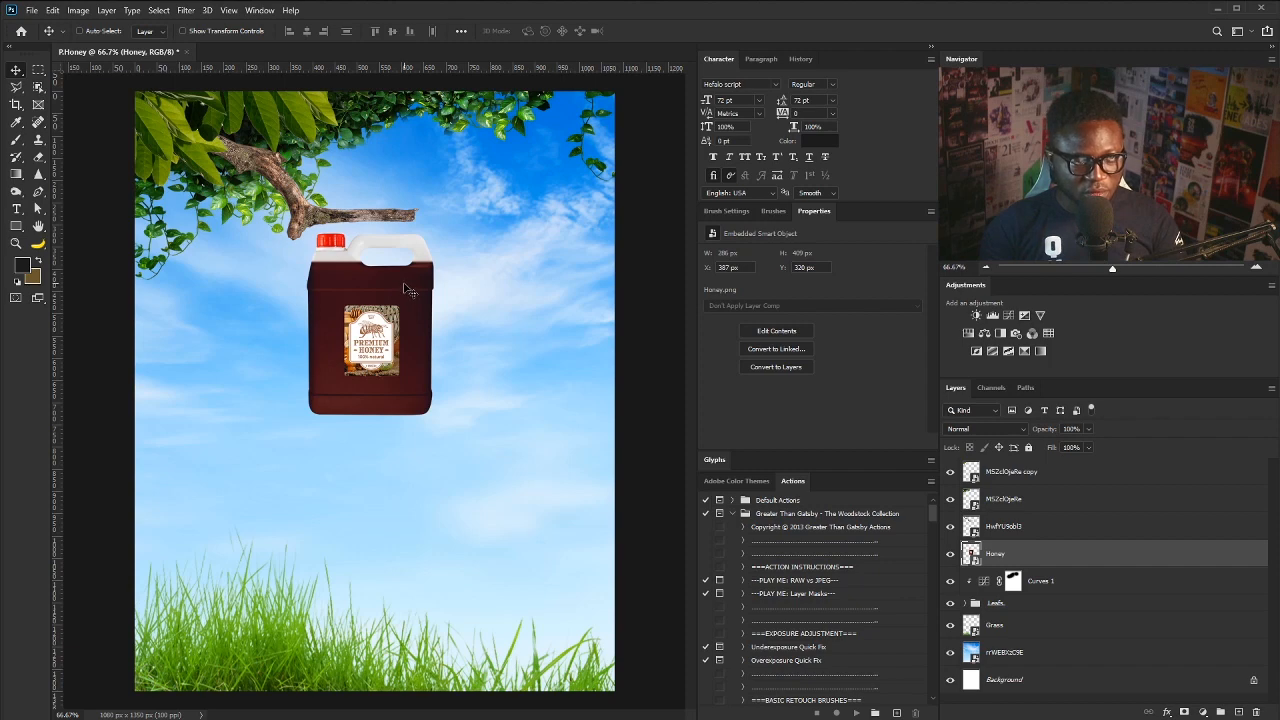
right_click(272, 174)
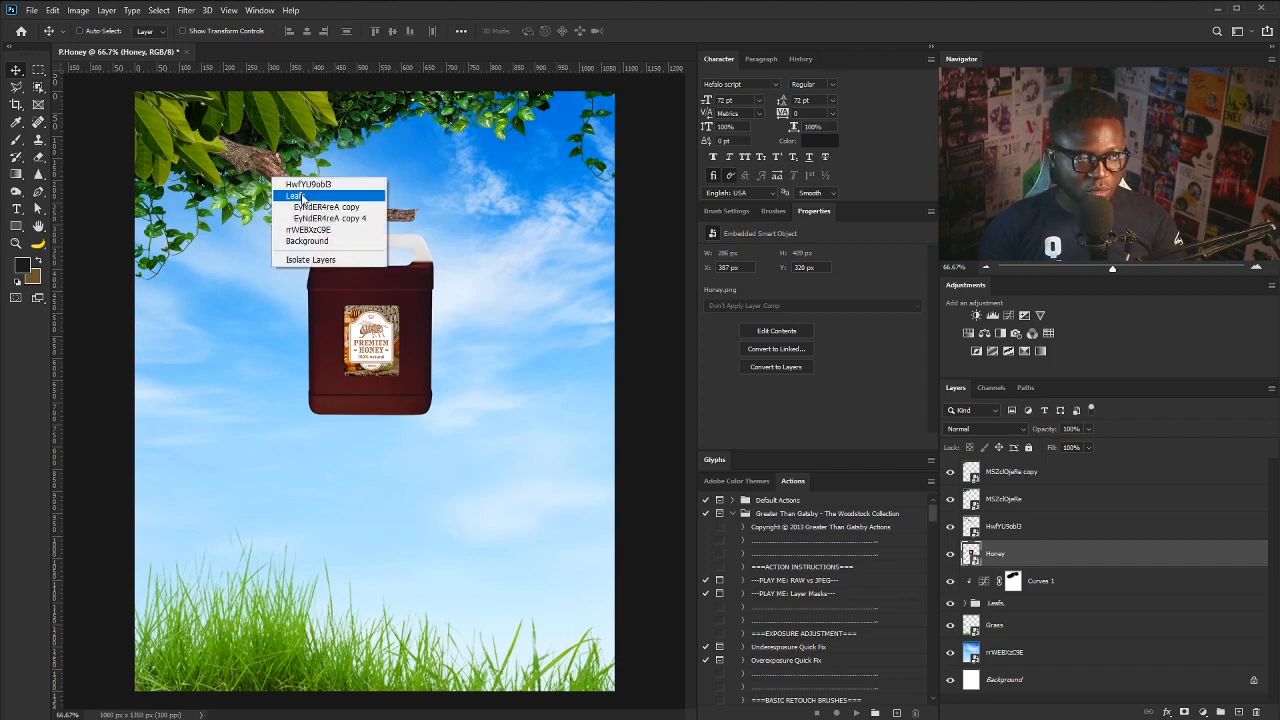
click(308, 180)
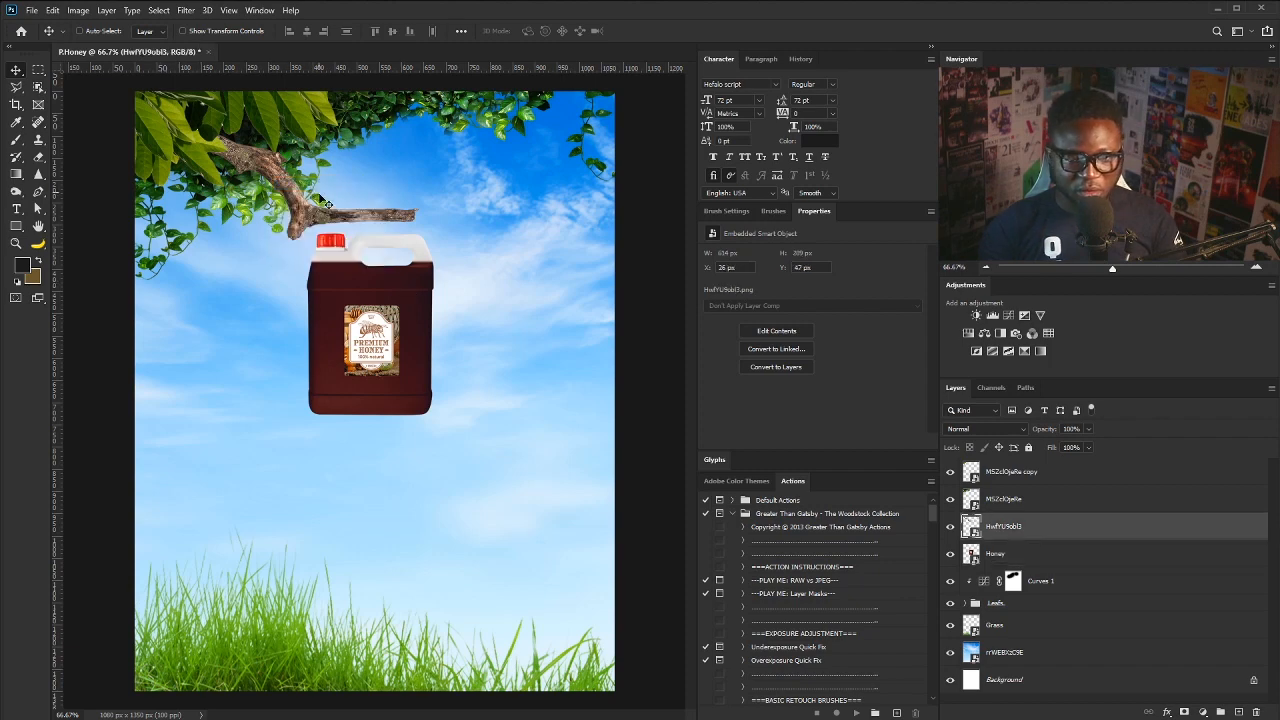
double_click(1004, 526)
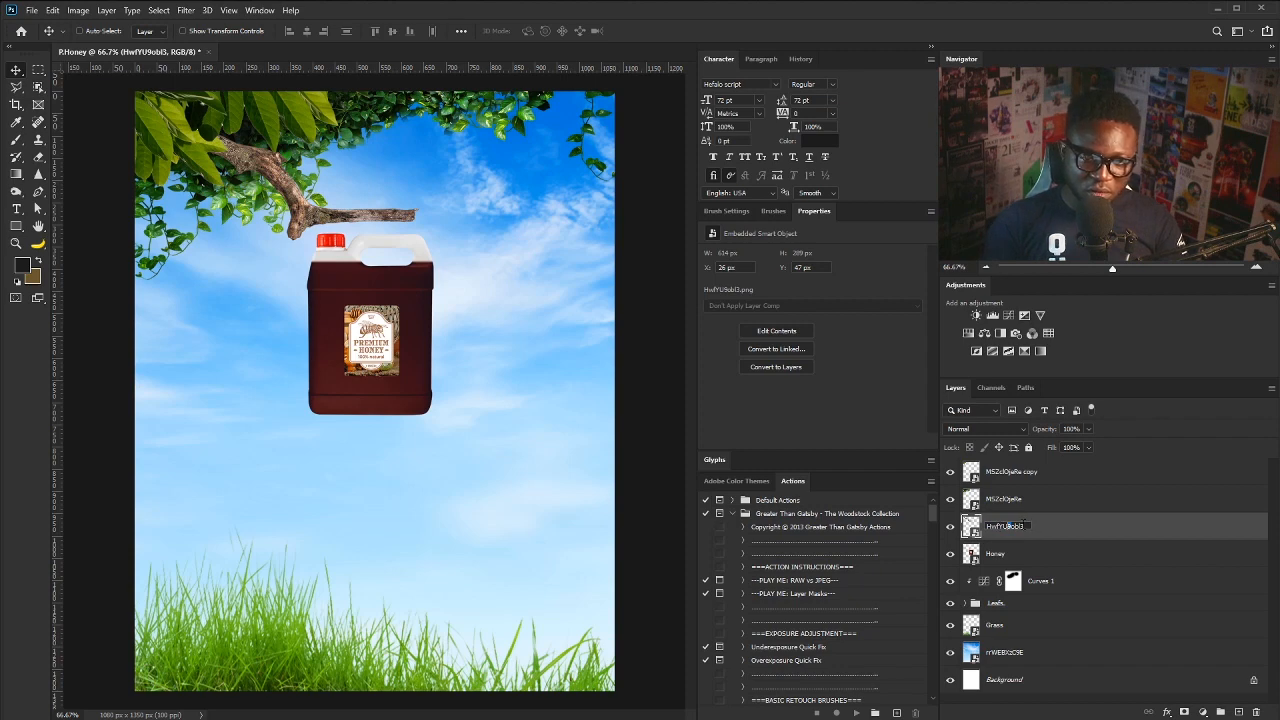
double_click(1010, 526)
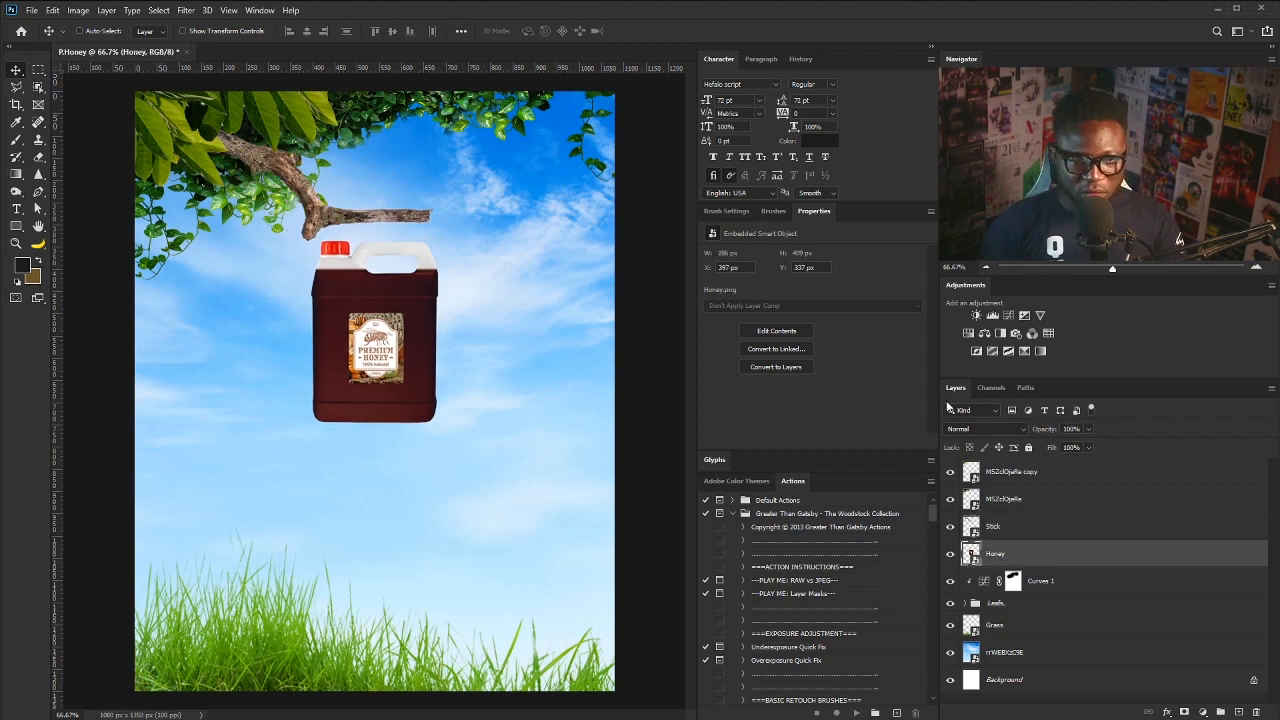
- Add a Curves 2 adjustment clipped to the Grass layer, lowering the curve to darken it
click(1002, 626)
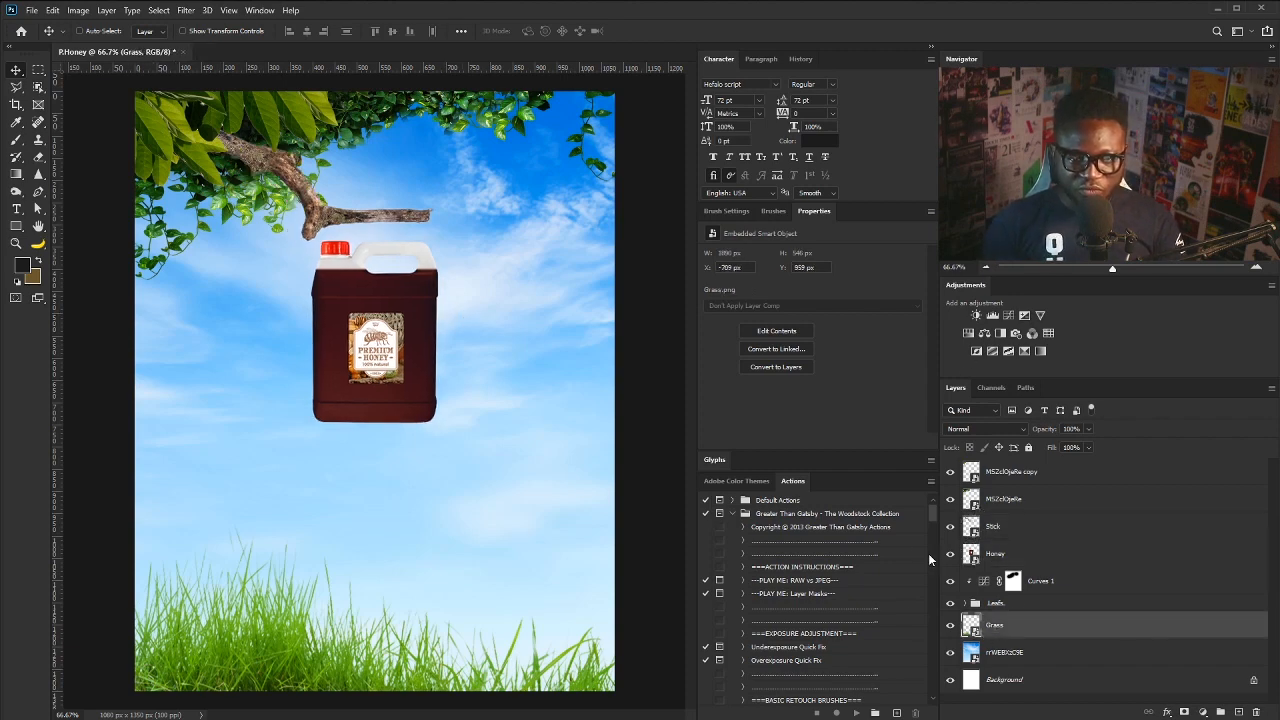
click(1008, 315)
drag(810, 393, 826, 402)
click(838, 442)
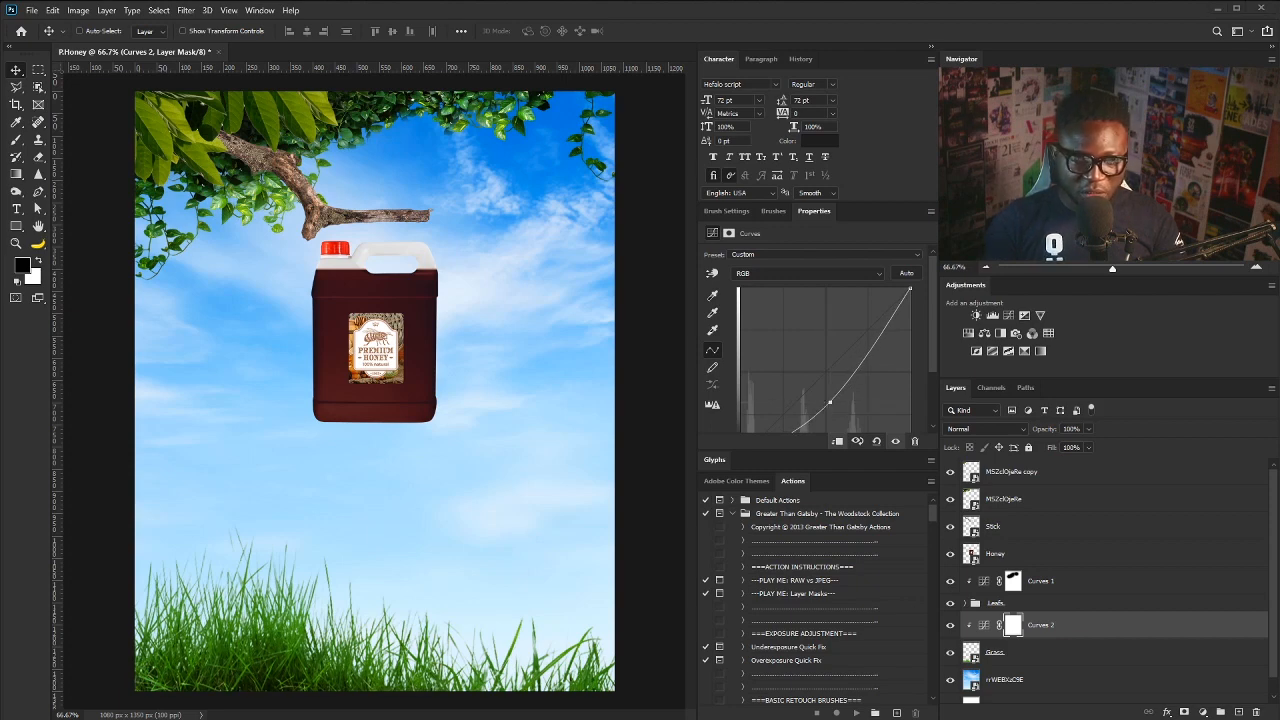
- Place the honeycomb image near the jug's cap, move its layer to the top and name it Bee Nest
drag(471, 267, 394, 263)
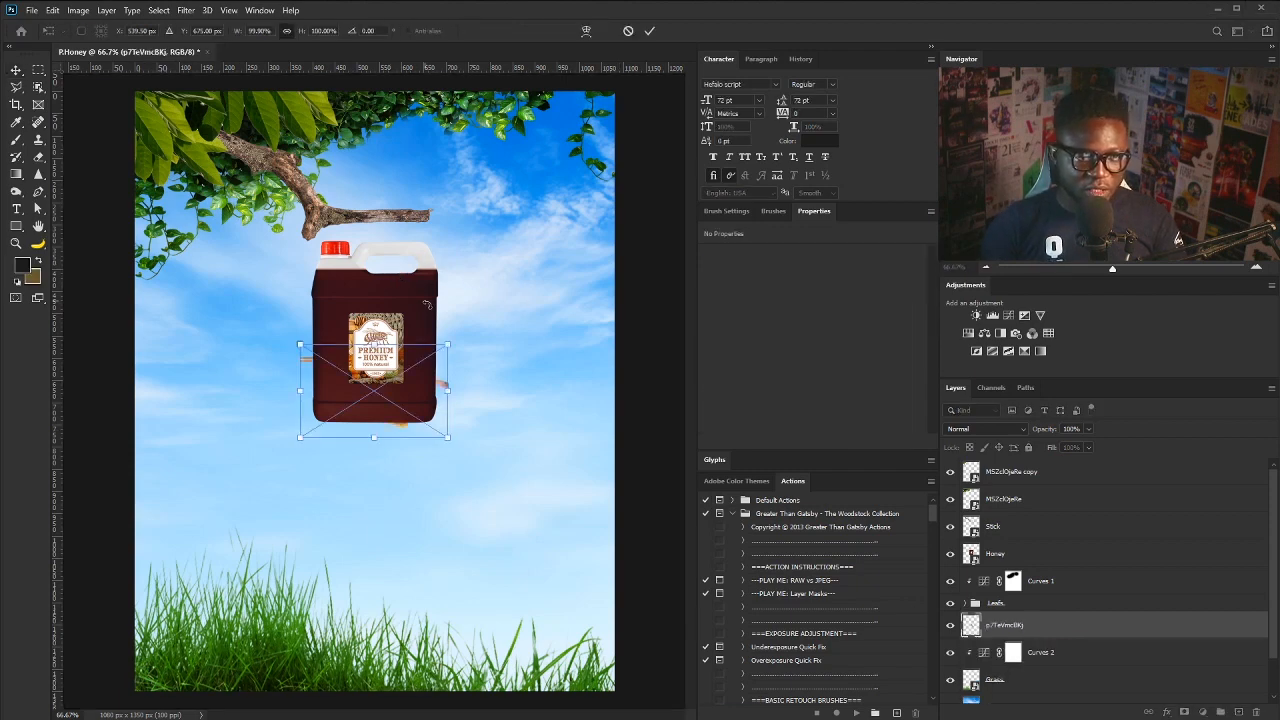
drag(414, 390, 405, 239)
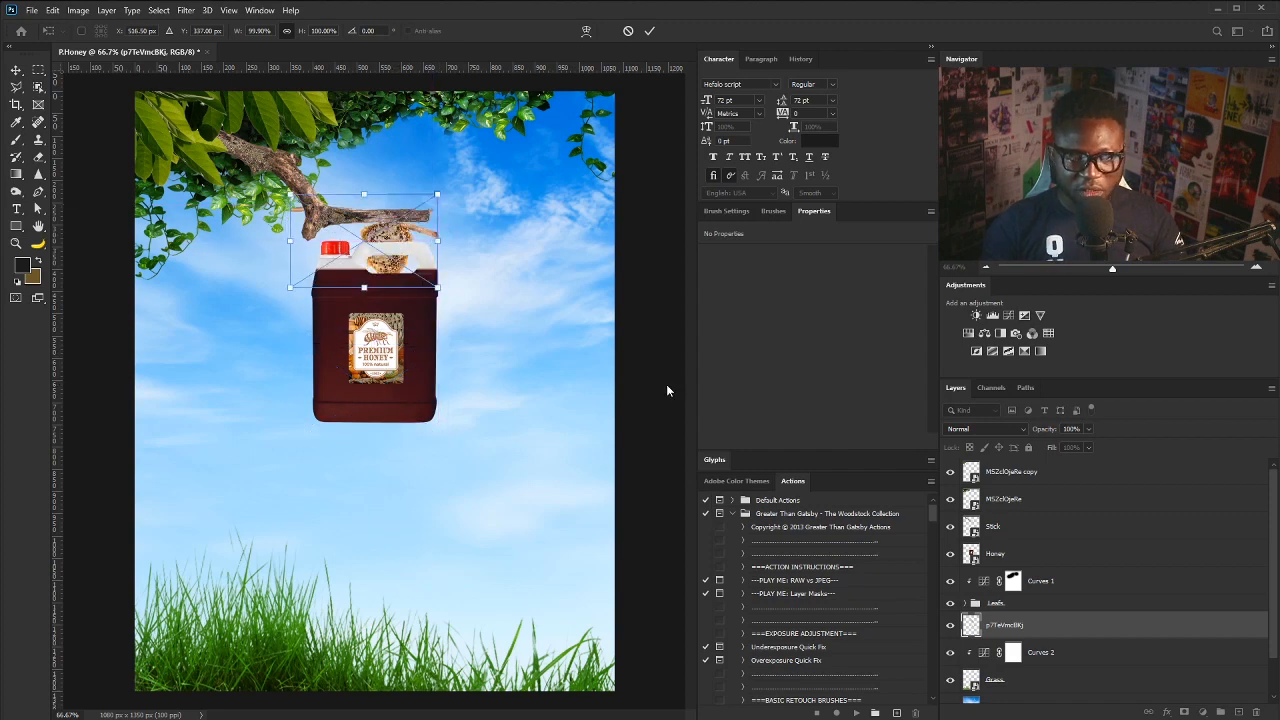
key(Return)
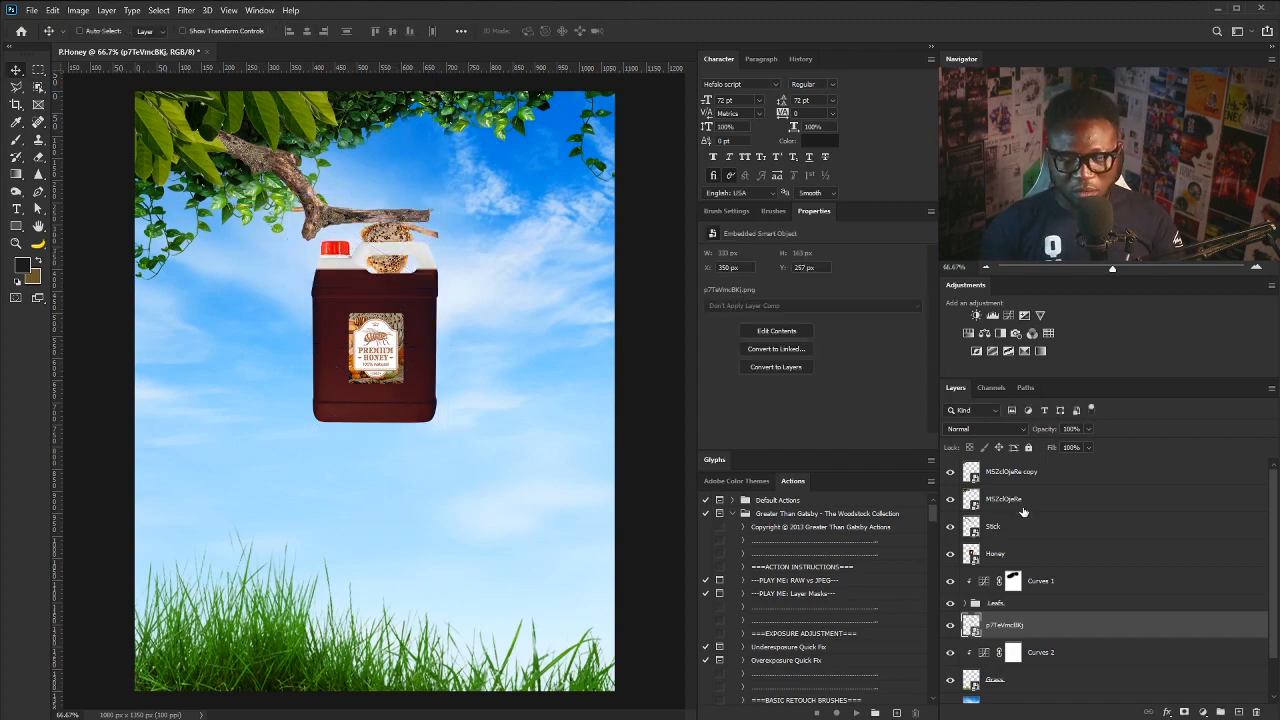
drag(1044, 627, 927, 474)
double_click(1002, 474)
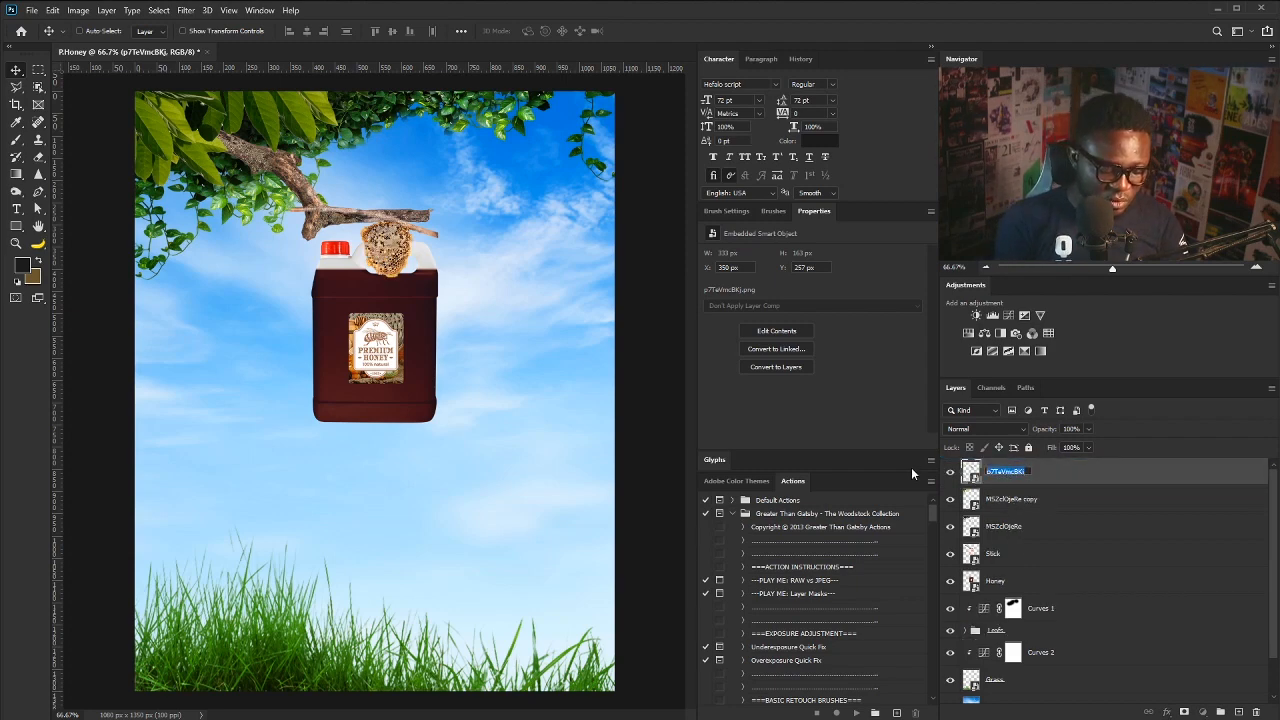
text(Bee Nes)
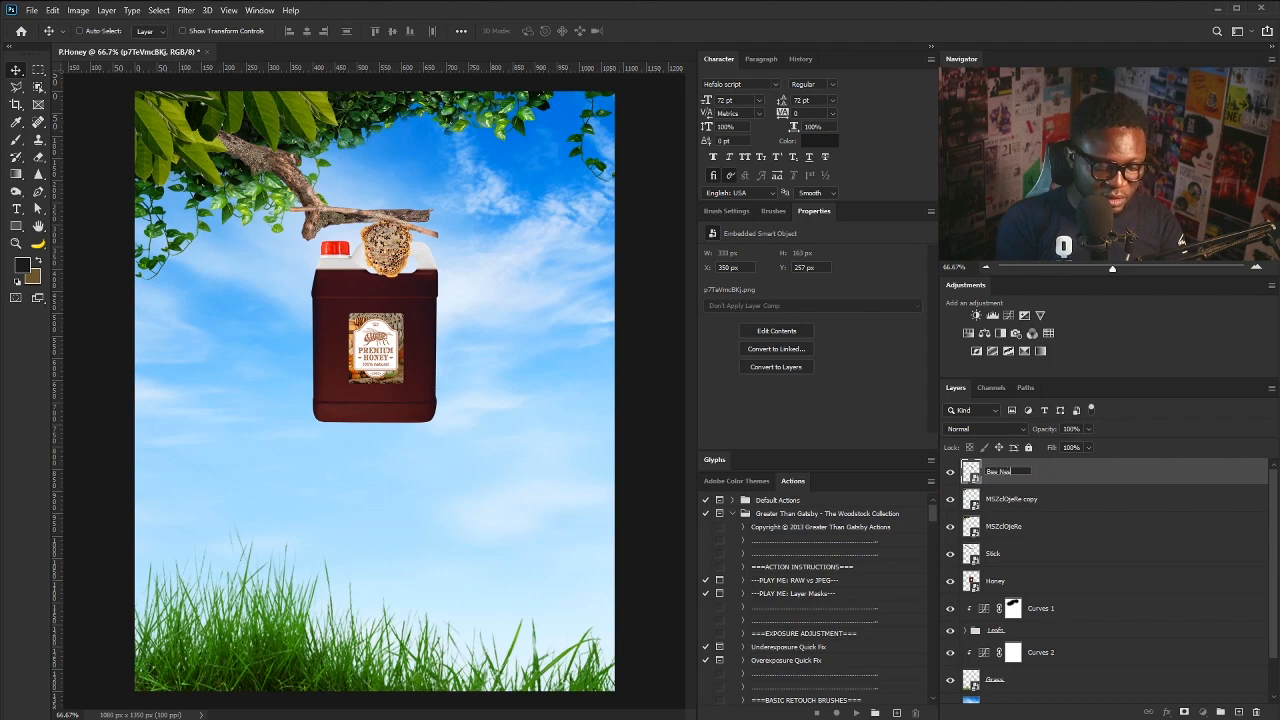
text(t)
key(Return)
- Tilt the honeycomb about 16°, scale it to about 77% and set it under the branch
drag(332, 169, 387, 222)
drag(575, 360, 376, 372)
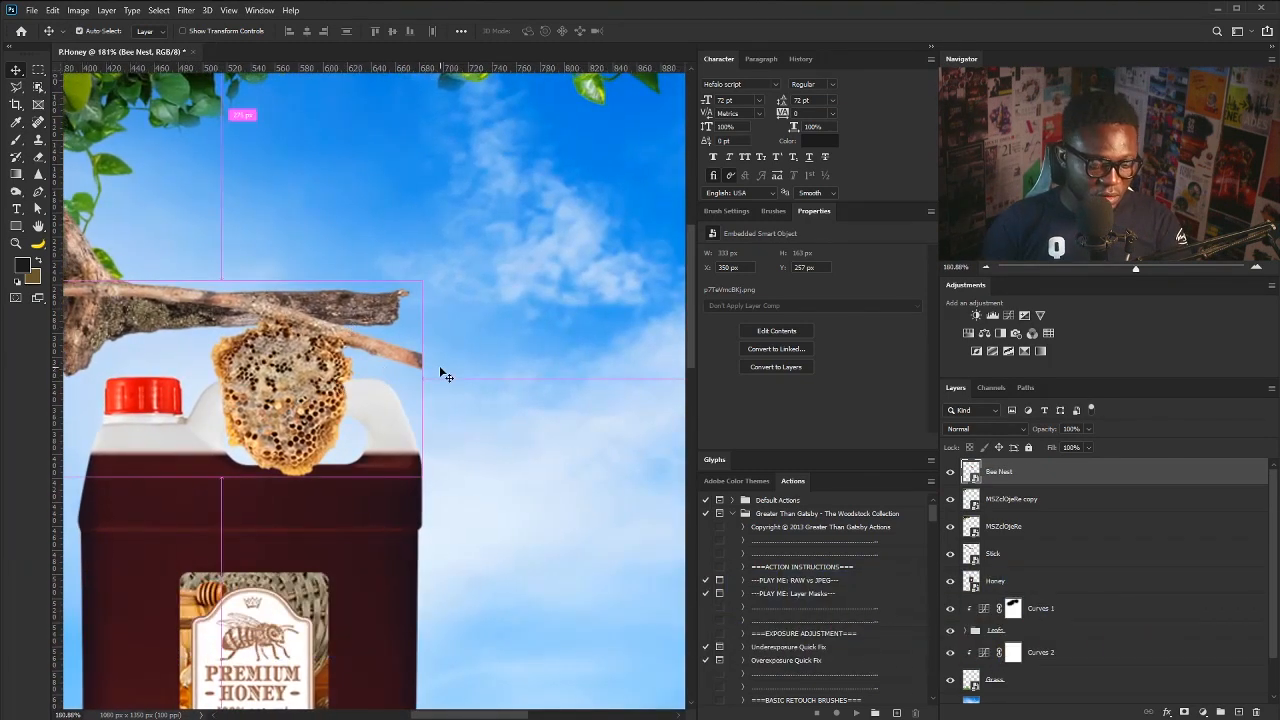
key(ctrl+t)
drag(471, 437, 490, 357)
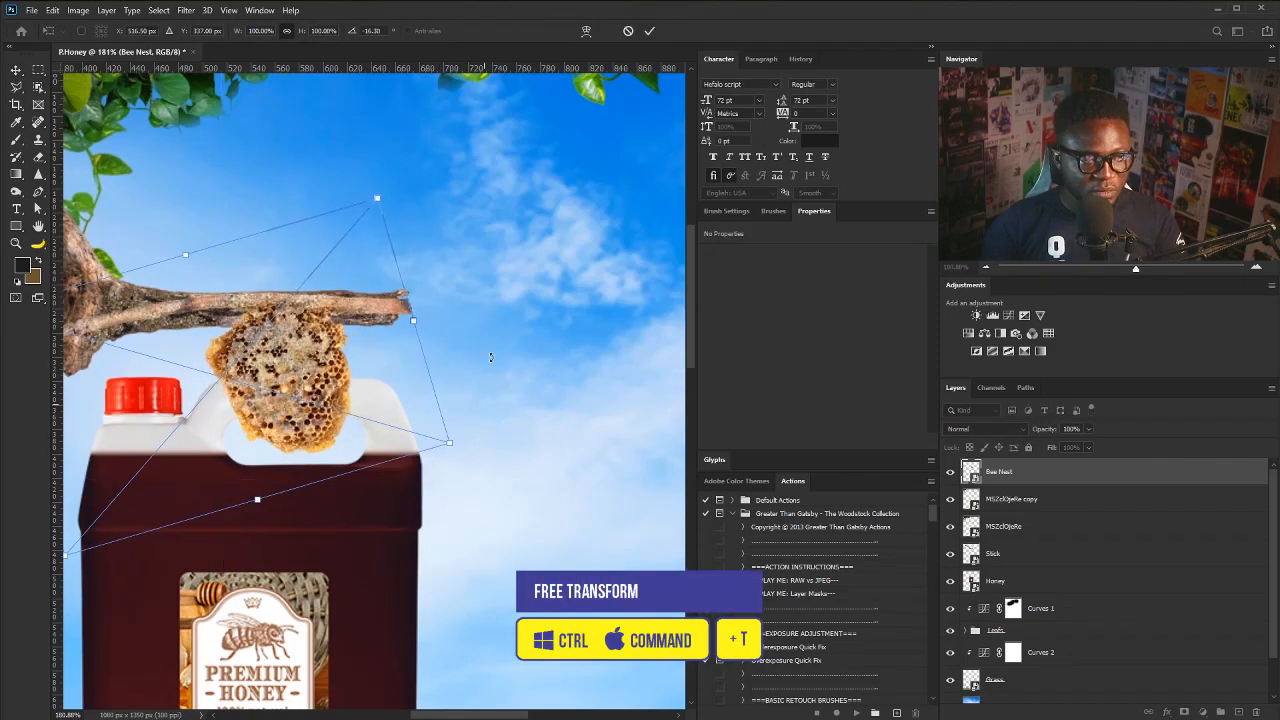
drag(375, 196, 341, 240)
mouse_move(285, 330)
mouse_down()
mouse_move(315, 280)
mouse_move(305, 315)
mouse_up()
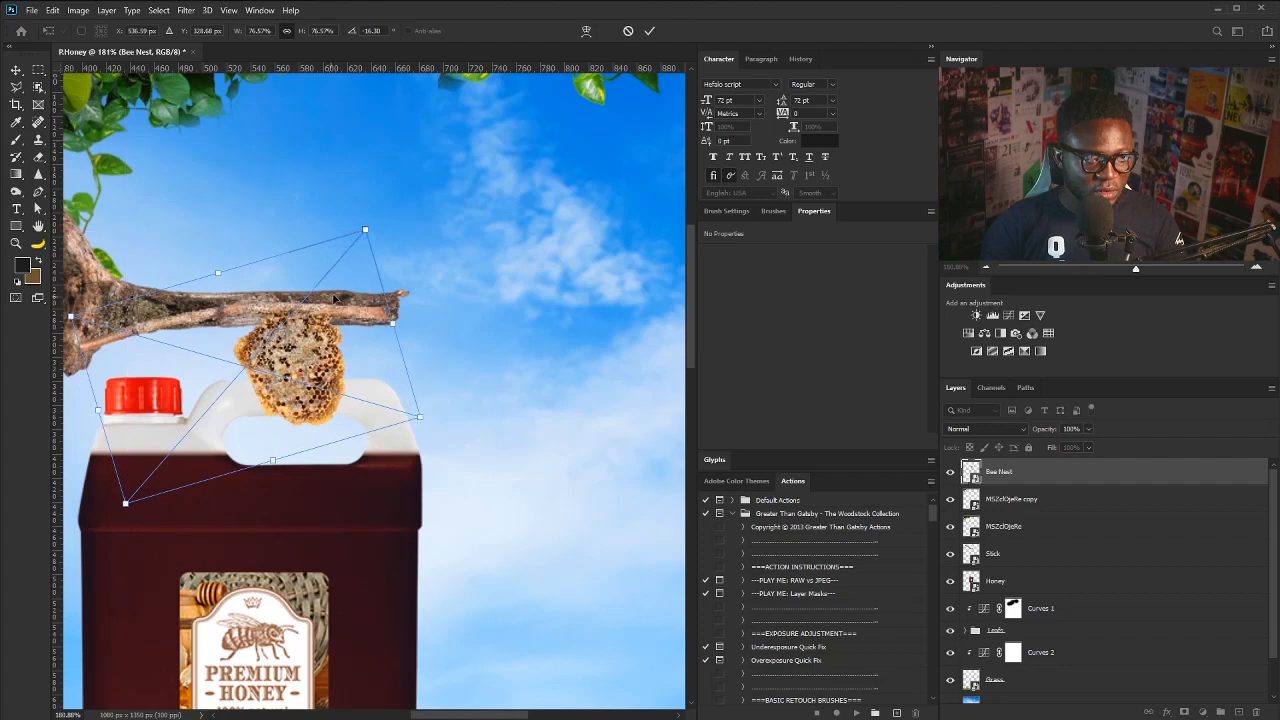
key(Return)
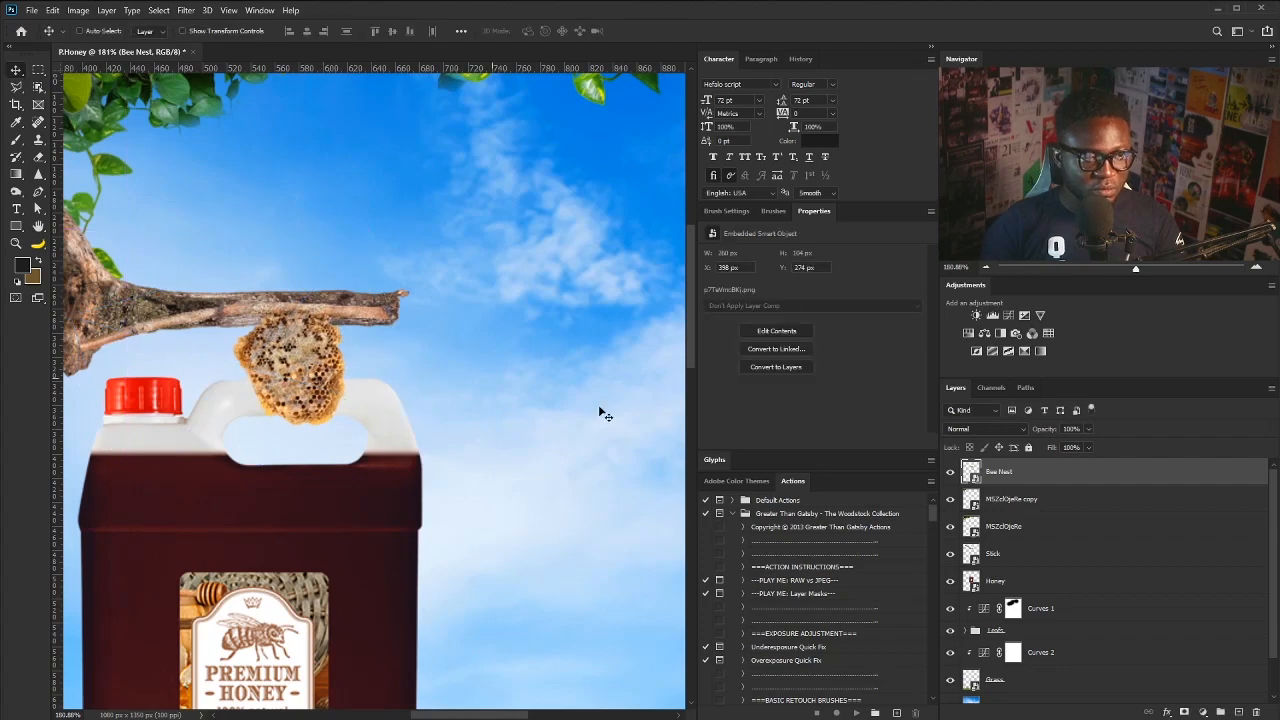
- Add a mask to Bee Nest and paint out the light twig with a 25 px, 55% hardness brush
click(1183, 712)
key(d)
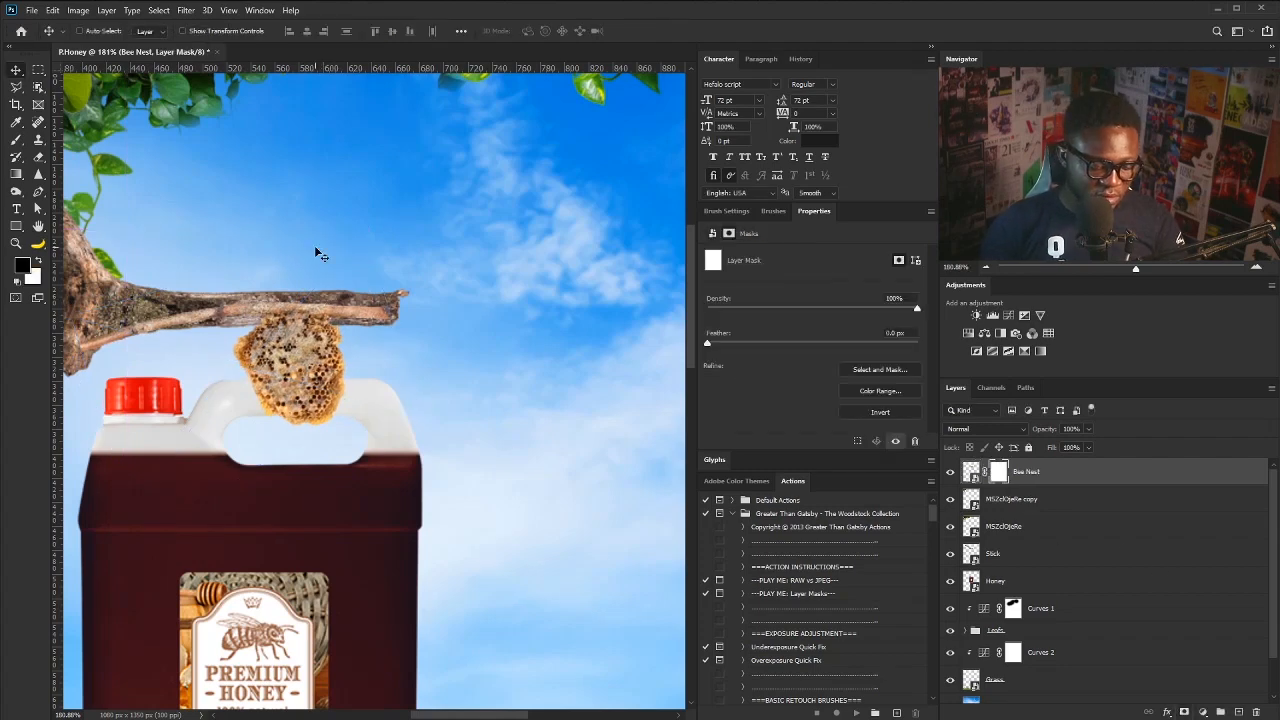
key(b)
key(bracketleft)
key(bracketleft)
key(bracketleft)
key(bracketleft)
key(bracketleft)
key(bracketleft)
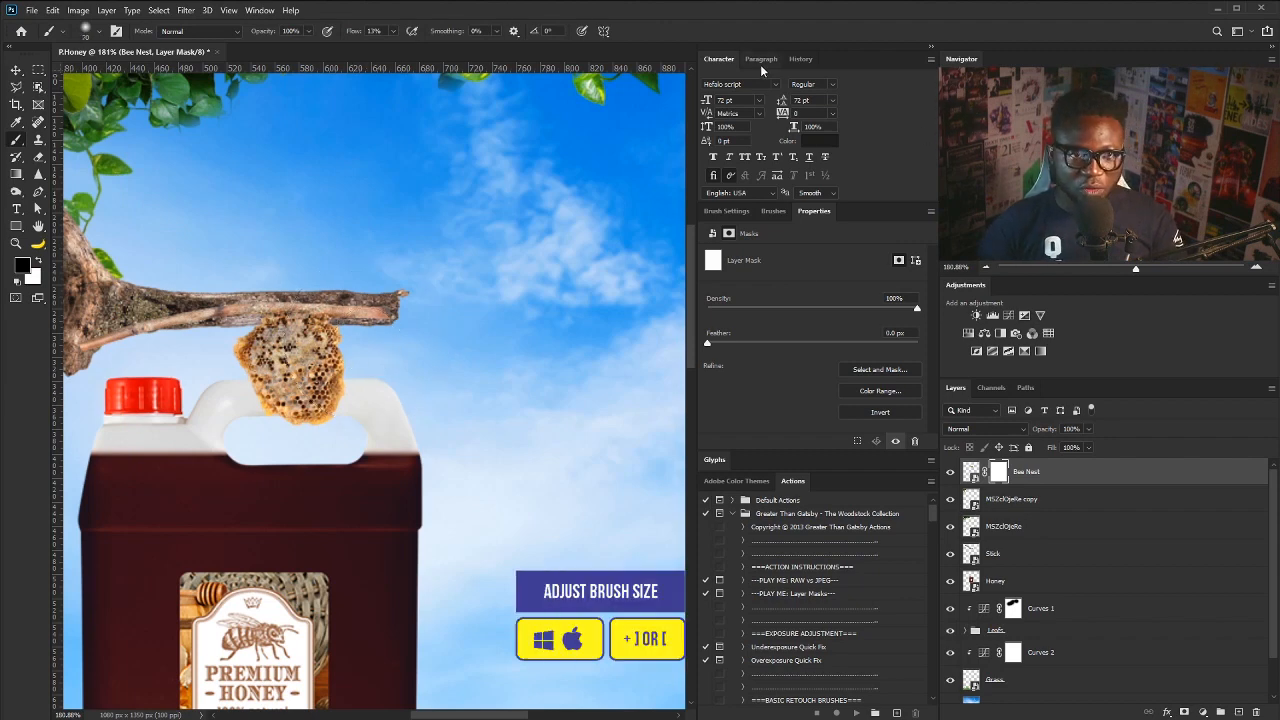
click(733, 213)
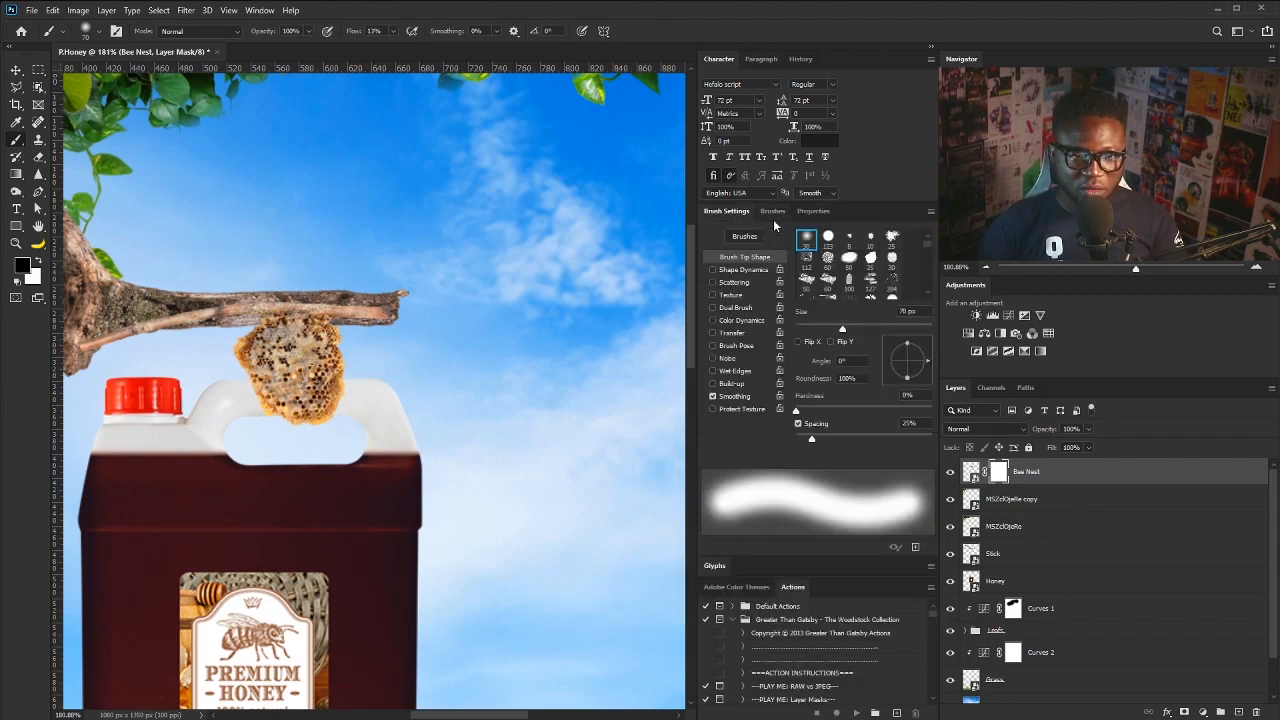
click(827, 239)
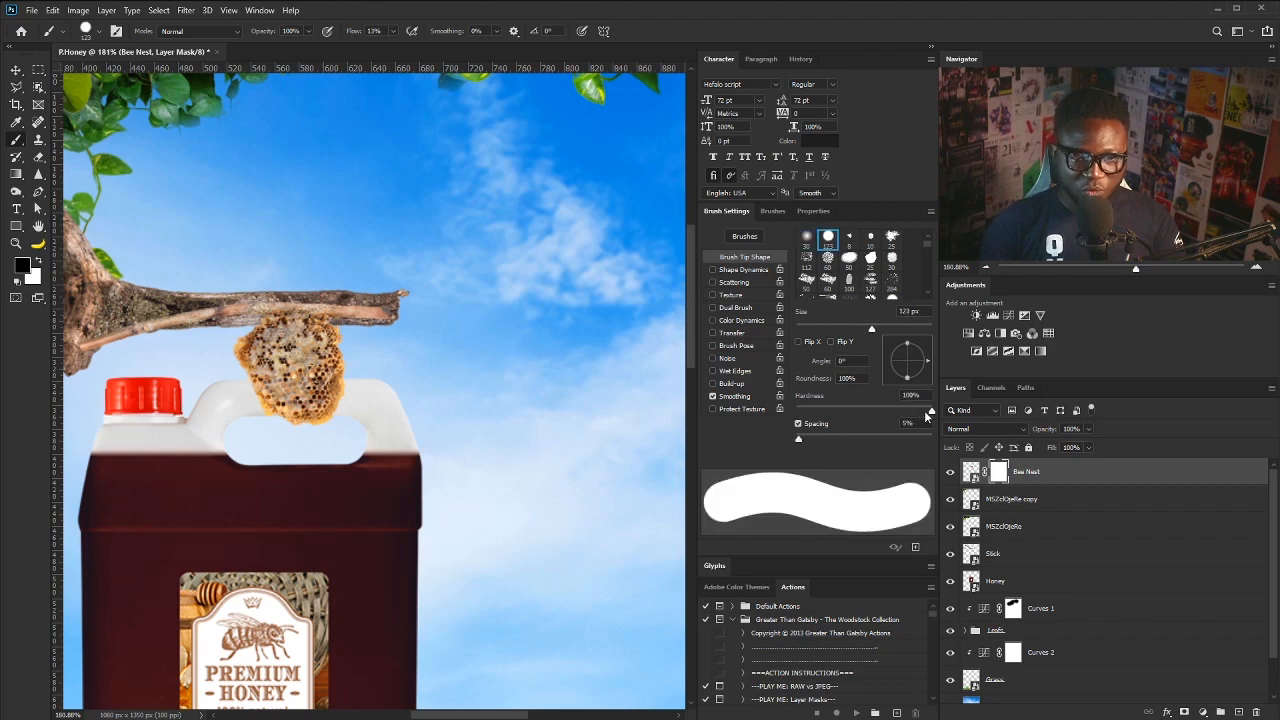
drag(929, 412, 868, 414)
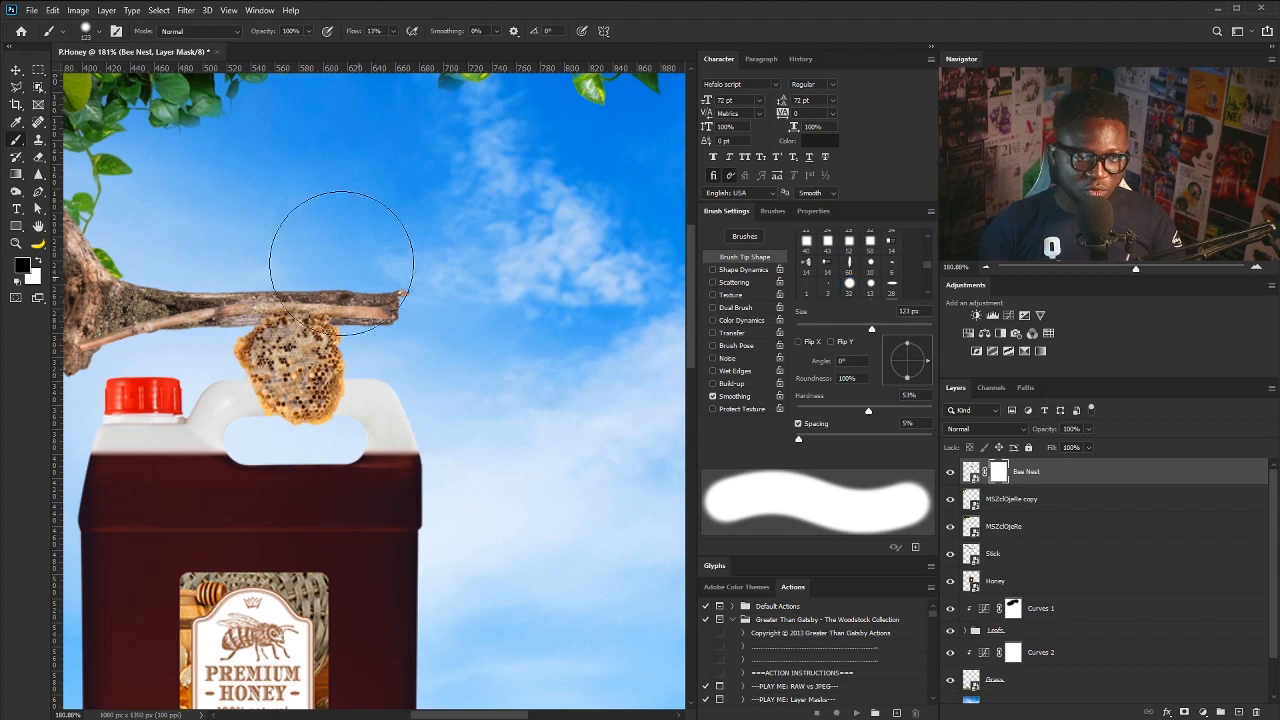
key(bracketleft)
key(bracketleft)
key(bracketleft)
key(bracketleft)
key(bracketleft)
key(bracketleft)
key(bracketleft)
key(bracketleft)
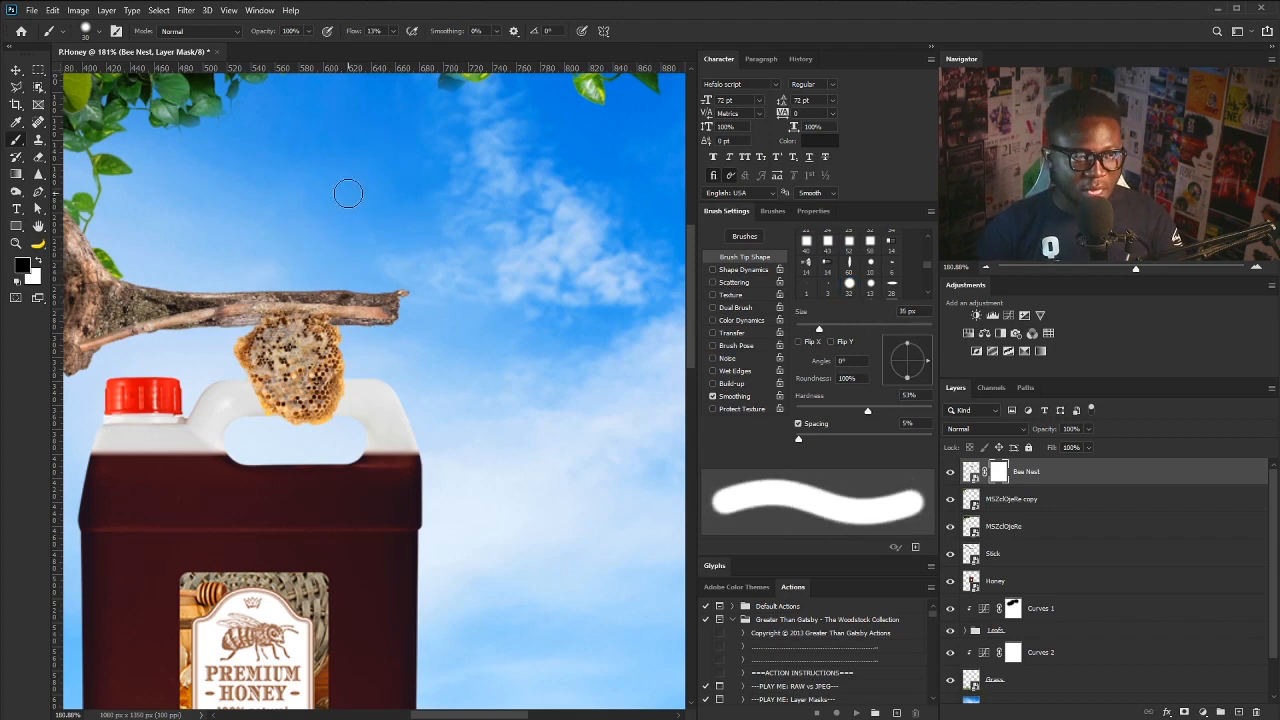
key(bracketleft)
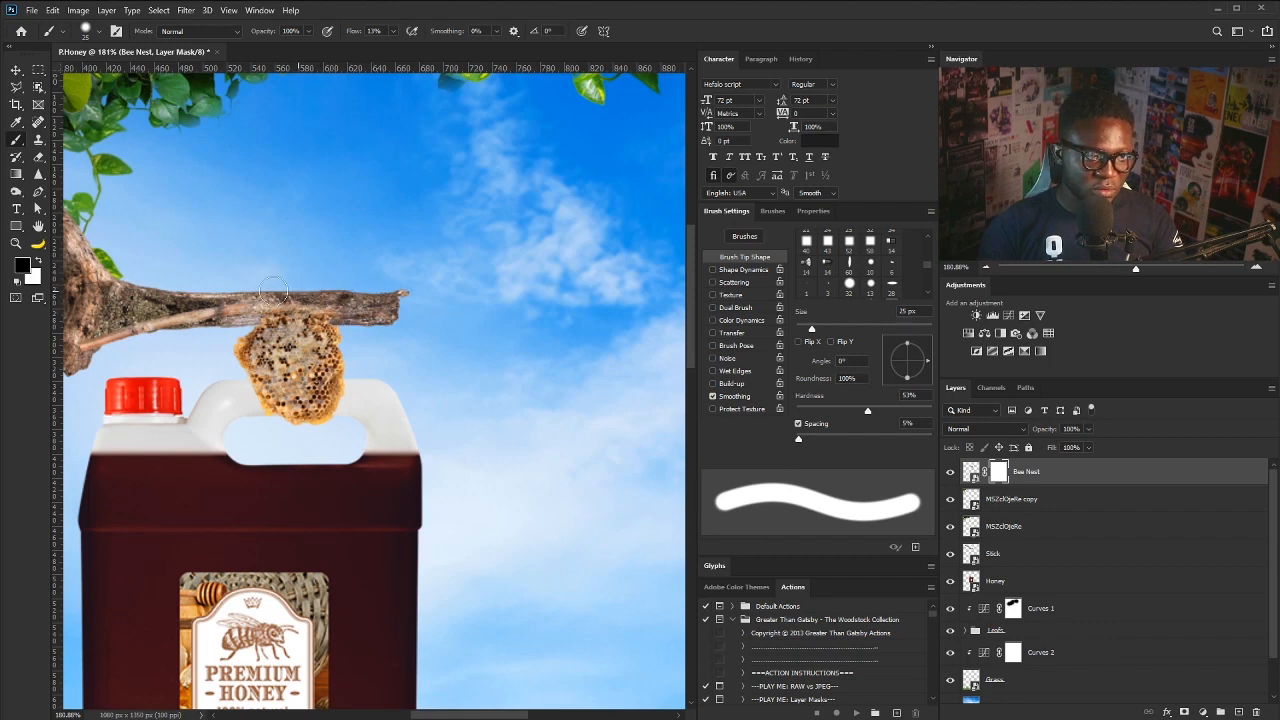
drag(222, 309, 142, 325)
mouse_move(138, 327)
mouse_down()
mouse_move(270, 313)
mouse_move(226, 330)
mouse_up()
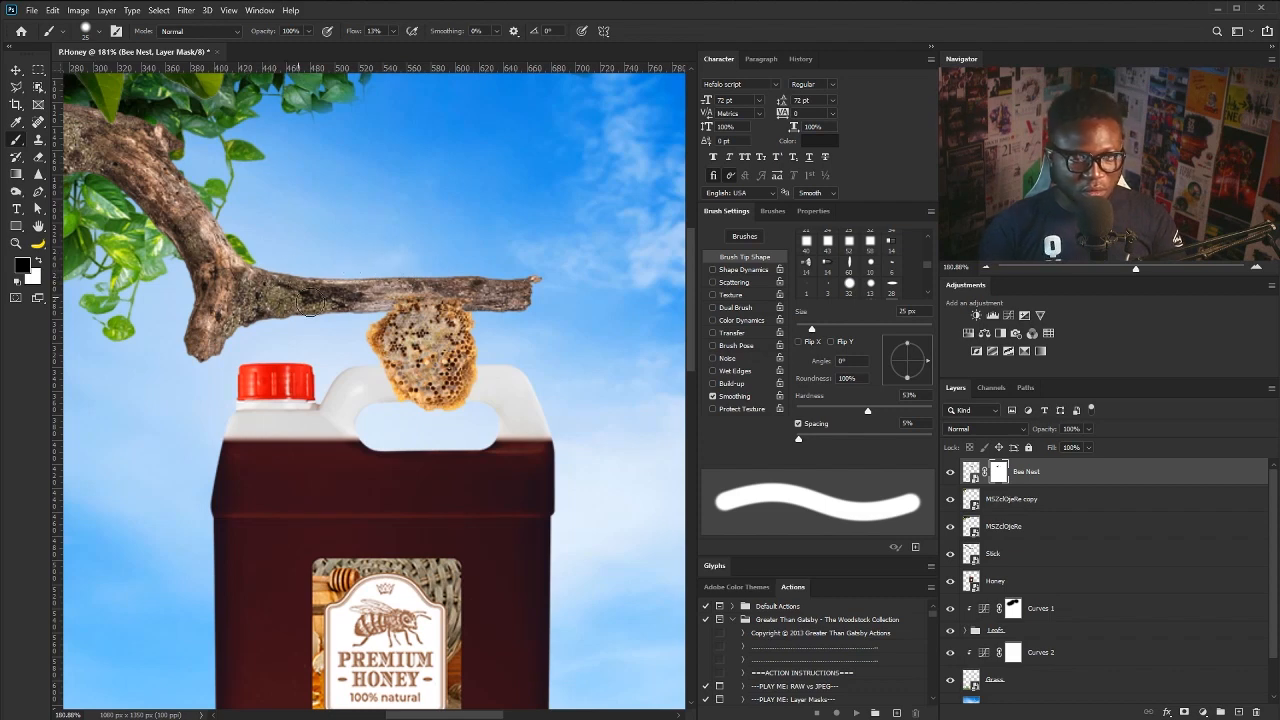
- Move the Honey jug layer up slightly
click(998, 588)
key(v)
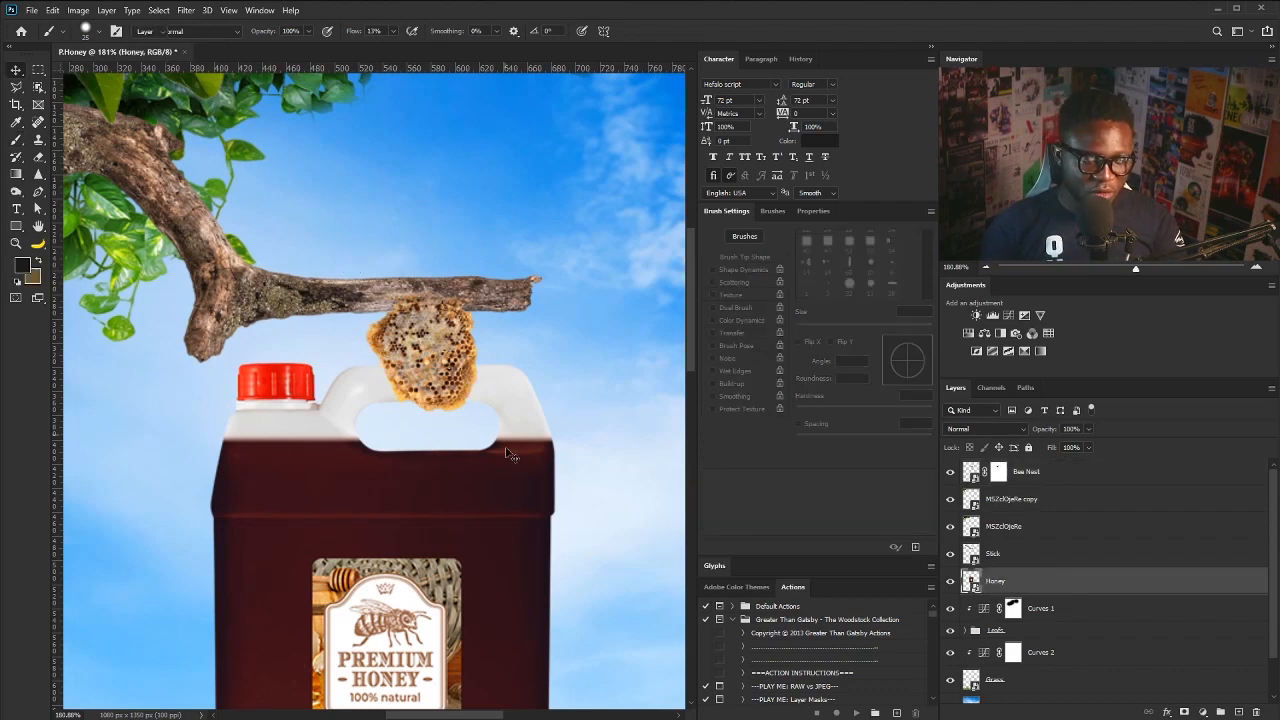
drag(470, 448, 473, 434)
drag(447, 328, 427, 377)
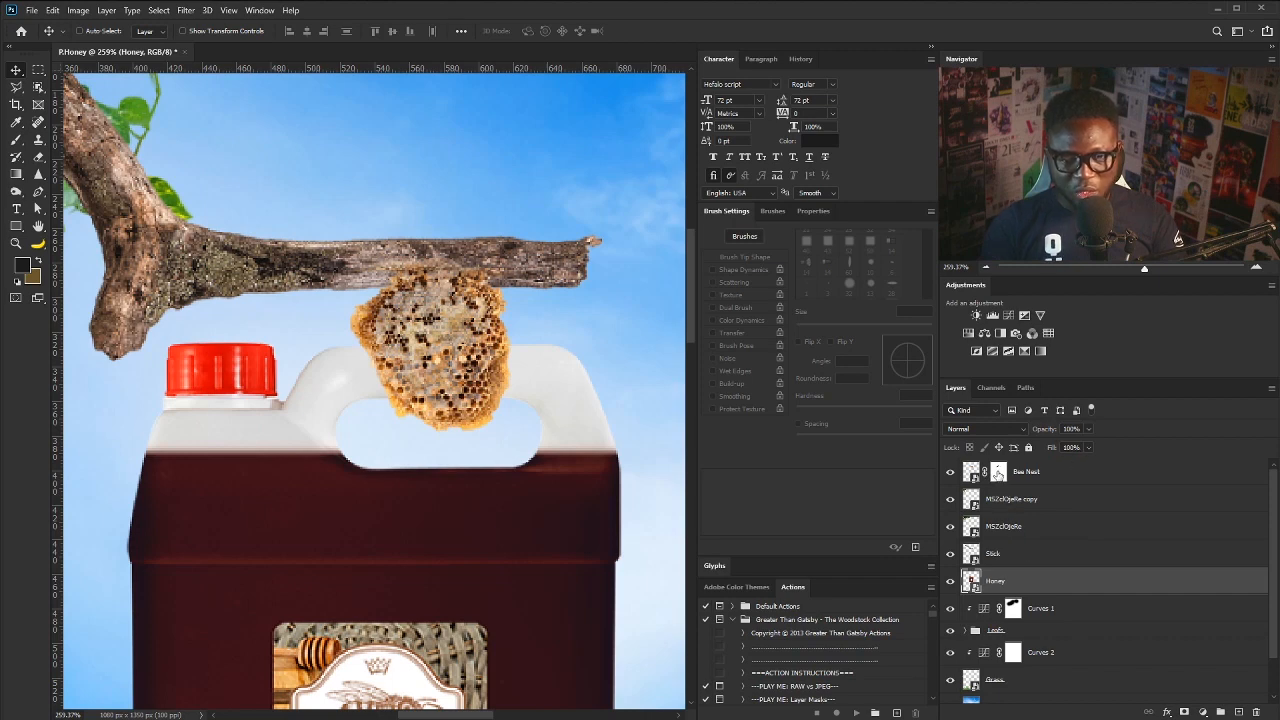
- Choose a spatter brush tip for painting on the Bee Nest layer mask
click(998, 471)
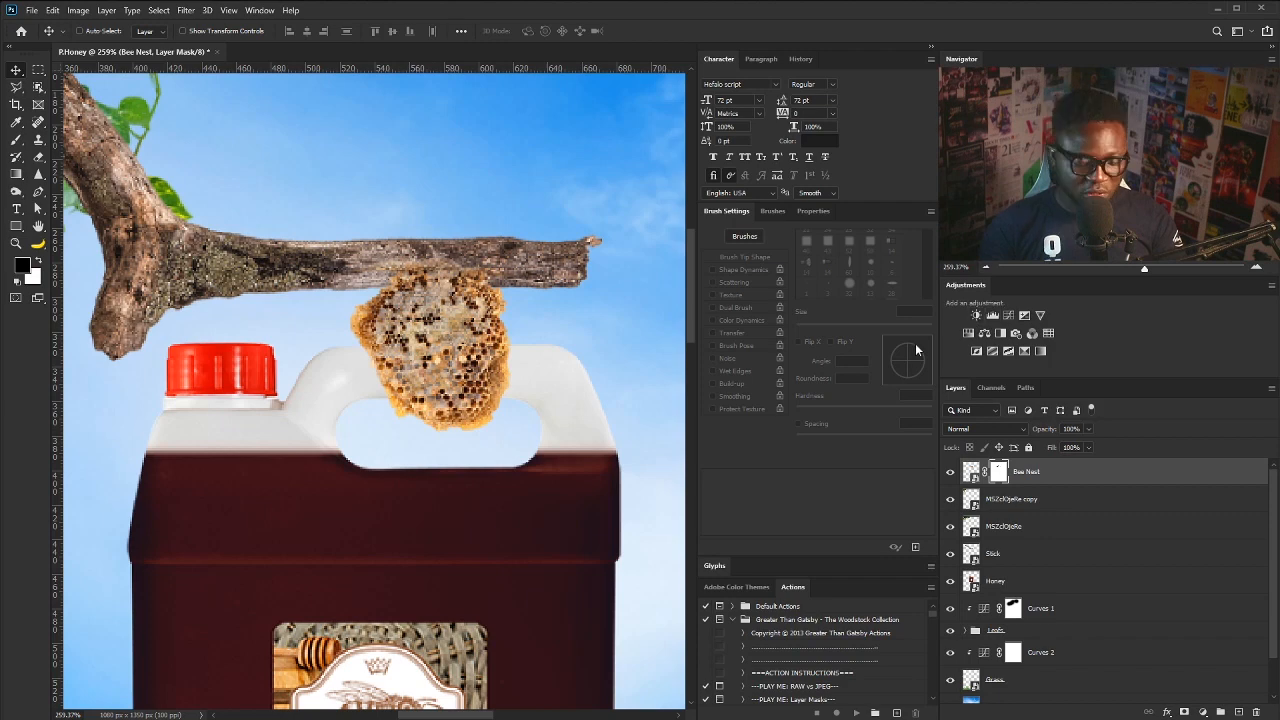
key(b)
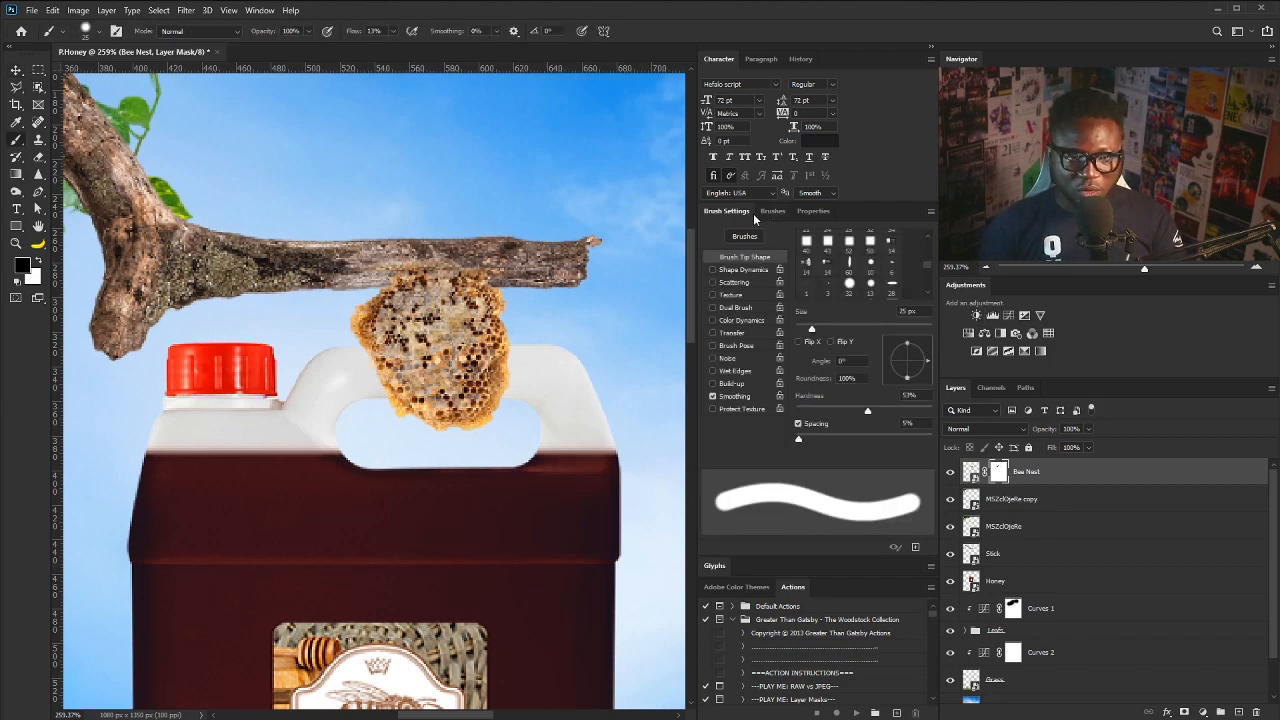
scroll(926, 265, down, 10)
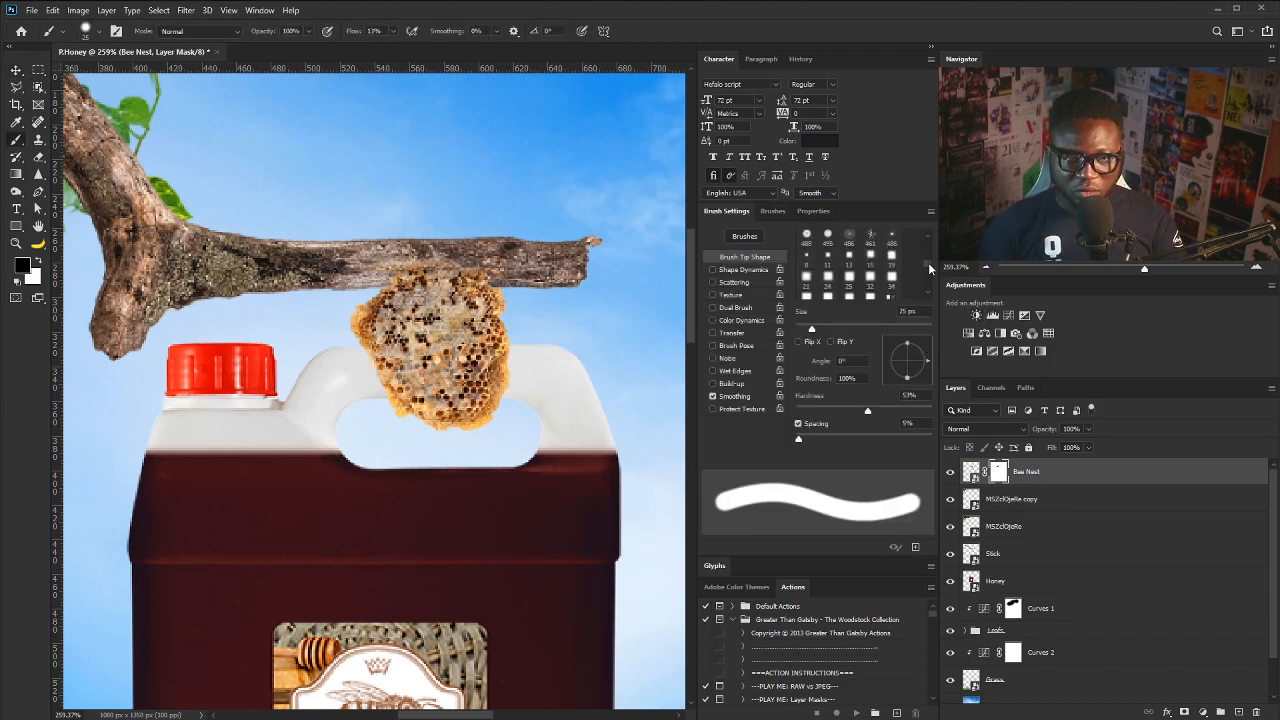
scroll(927, 276, down, 10)
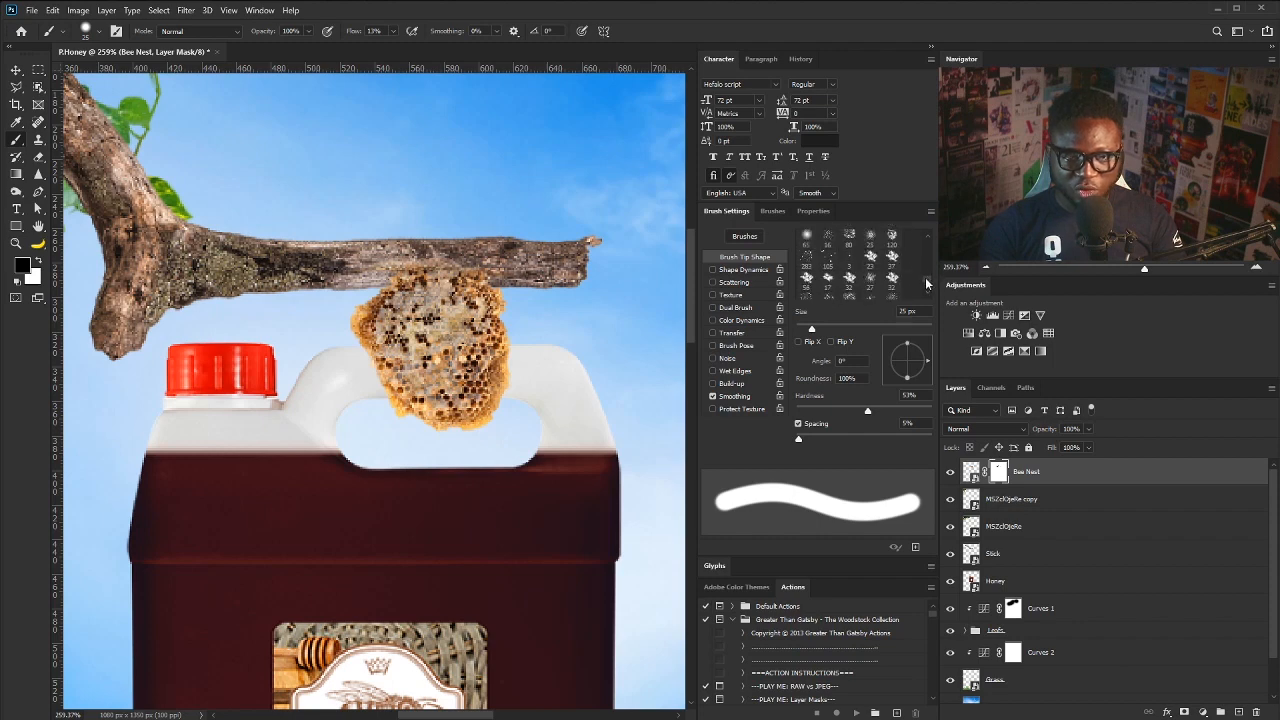
scroll(925, 278, down, 10)
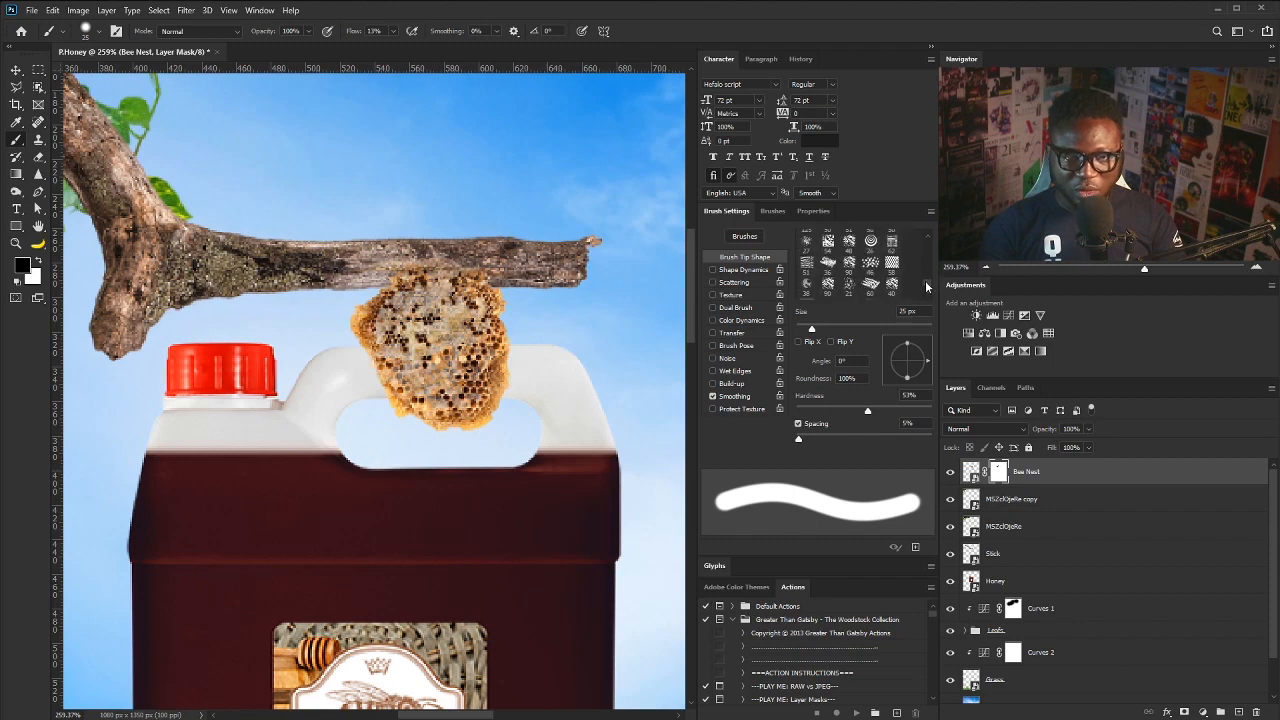
click(870, 265)
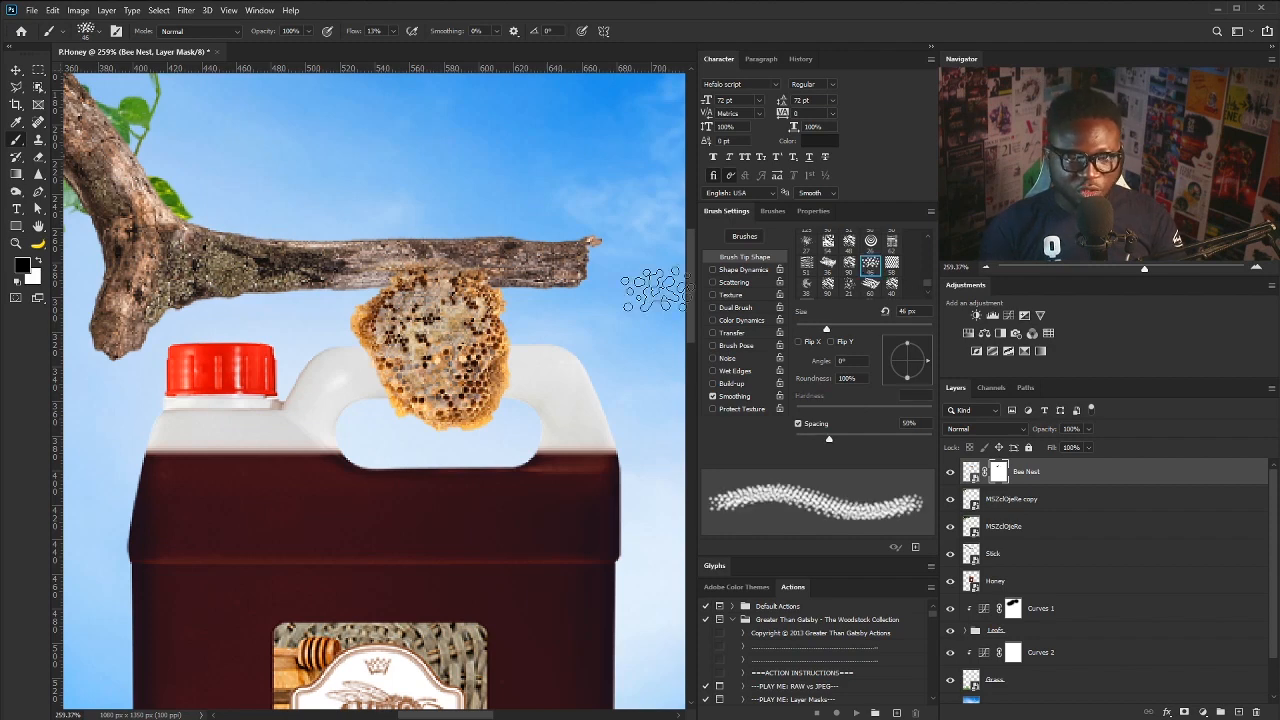
click(100, 35)
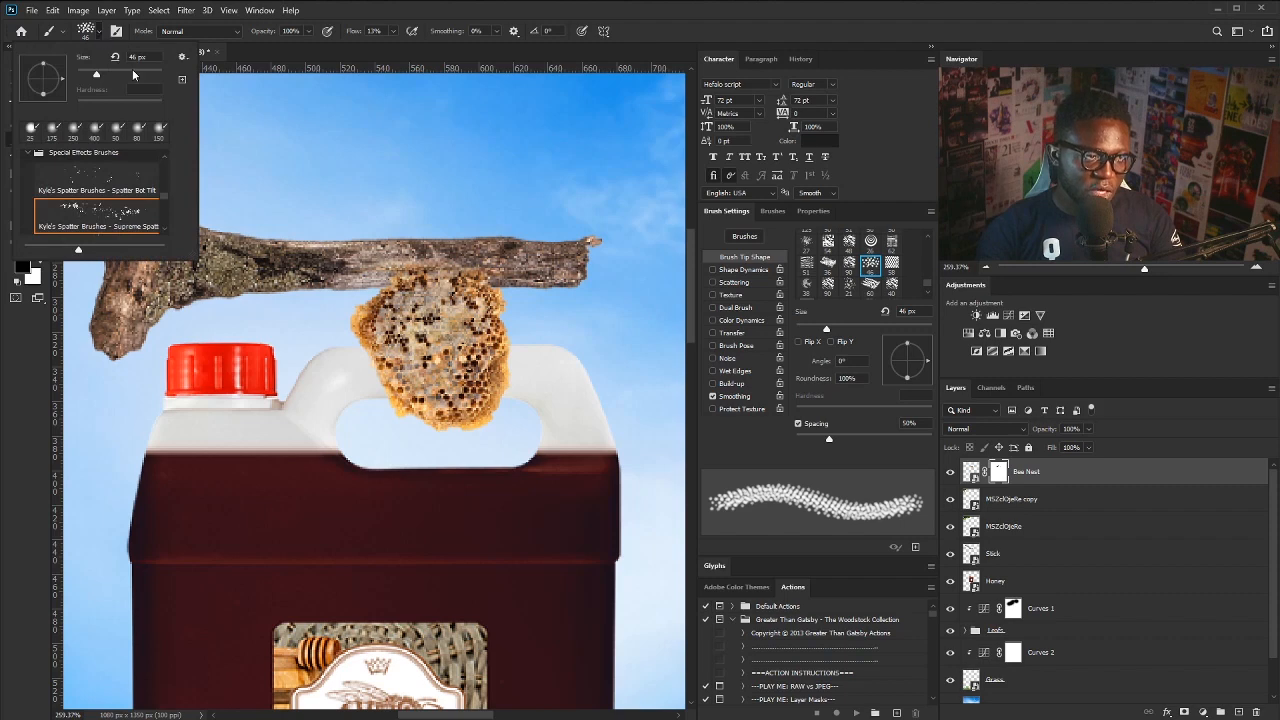
click(182, 57)
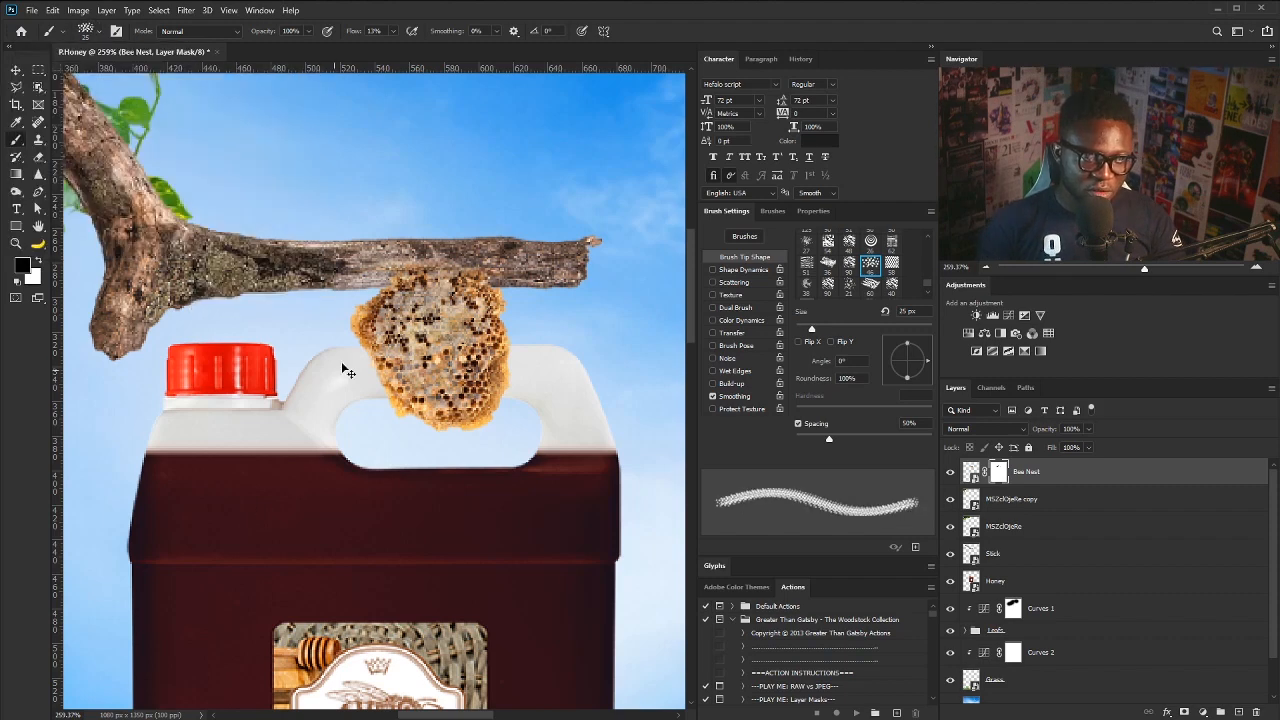
scroll(357, 357, up, 7)
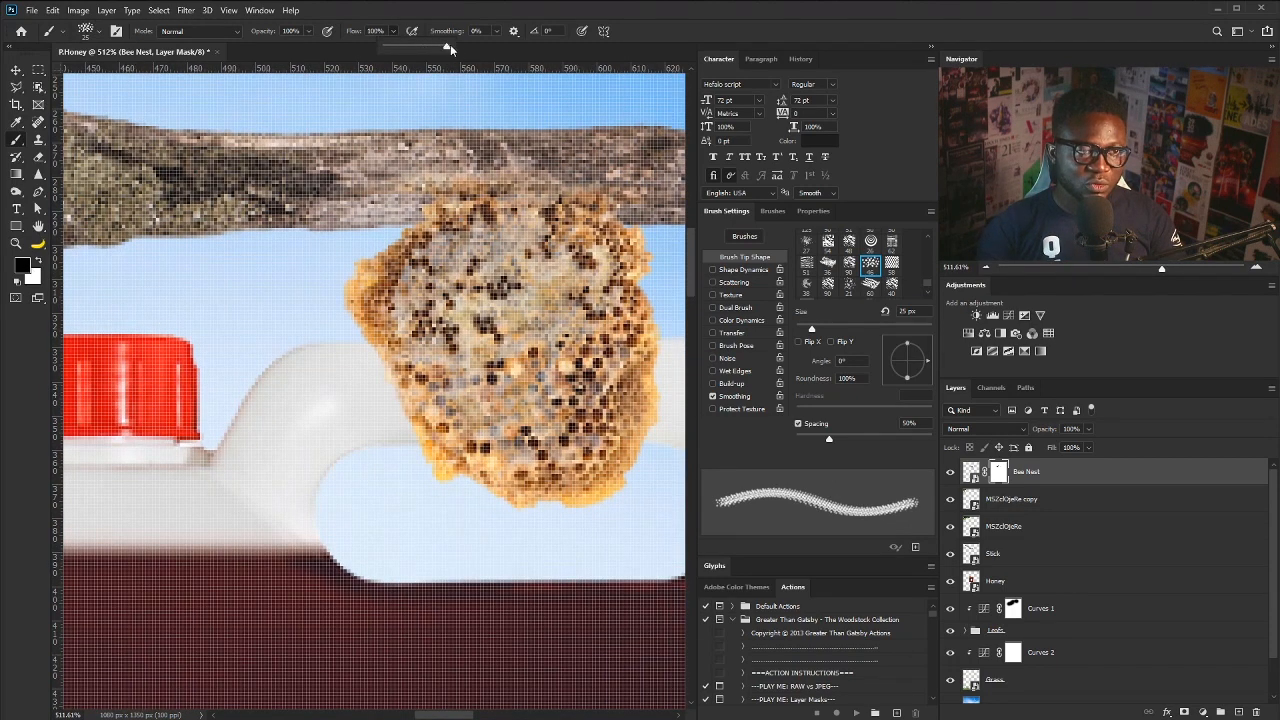
- Mask a ragged bit off the honeycomb's left edge, then shrink the brush to 10 px
click(373, 379)
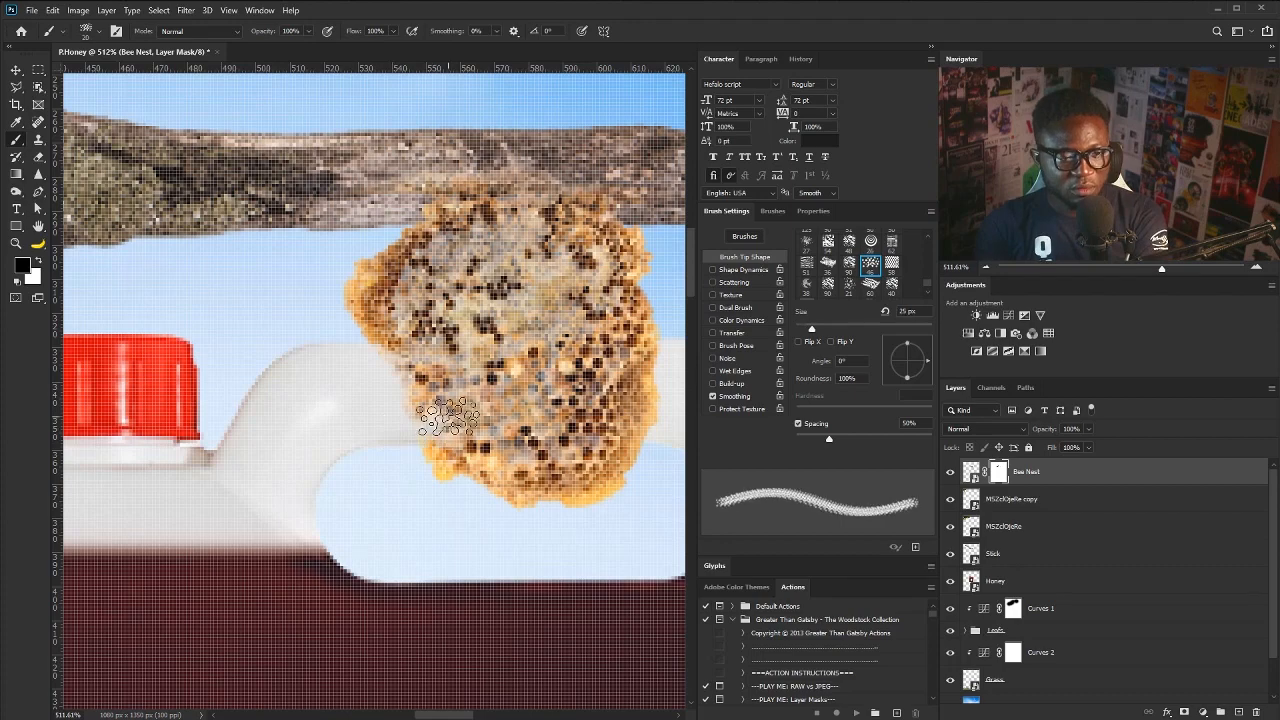
key(bracketleft)
key(bracketleft)
key(bracketleft)
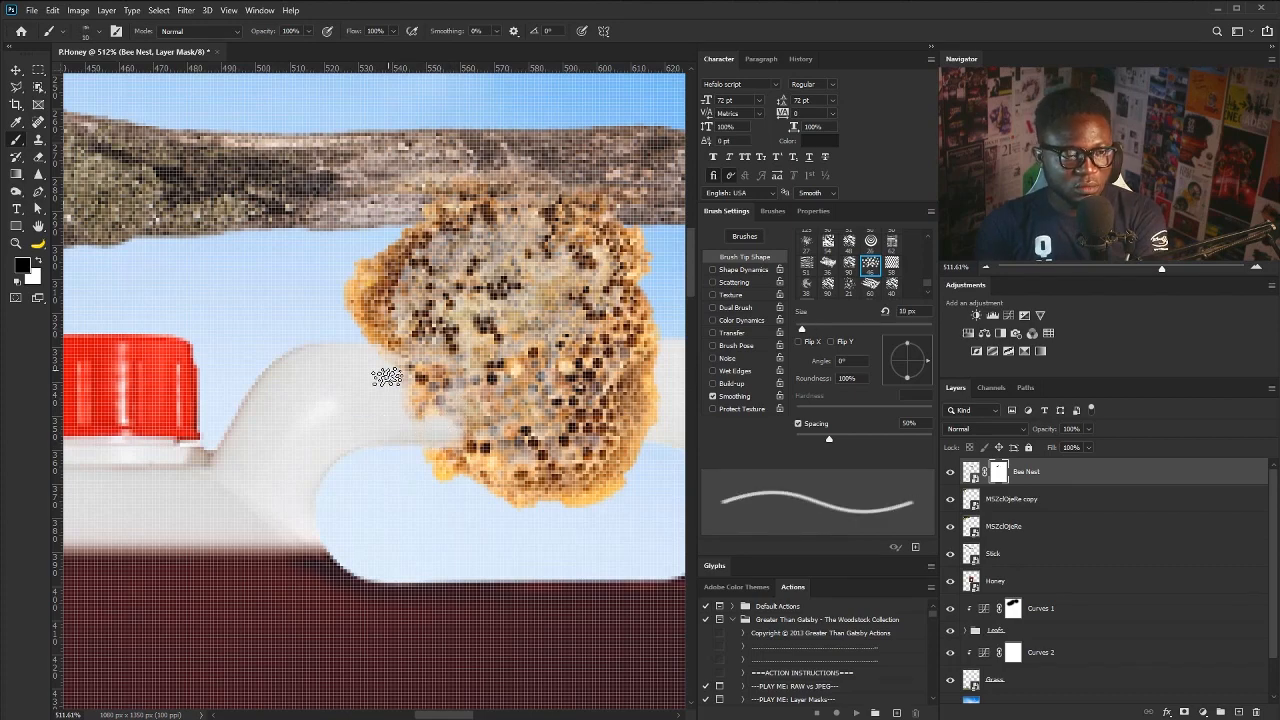
drag(653, 370, 514, 380)
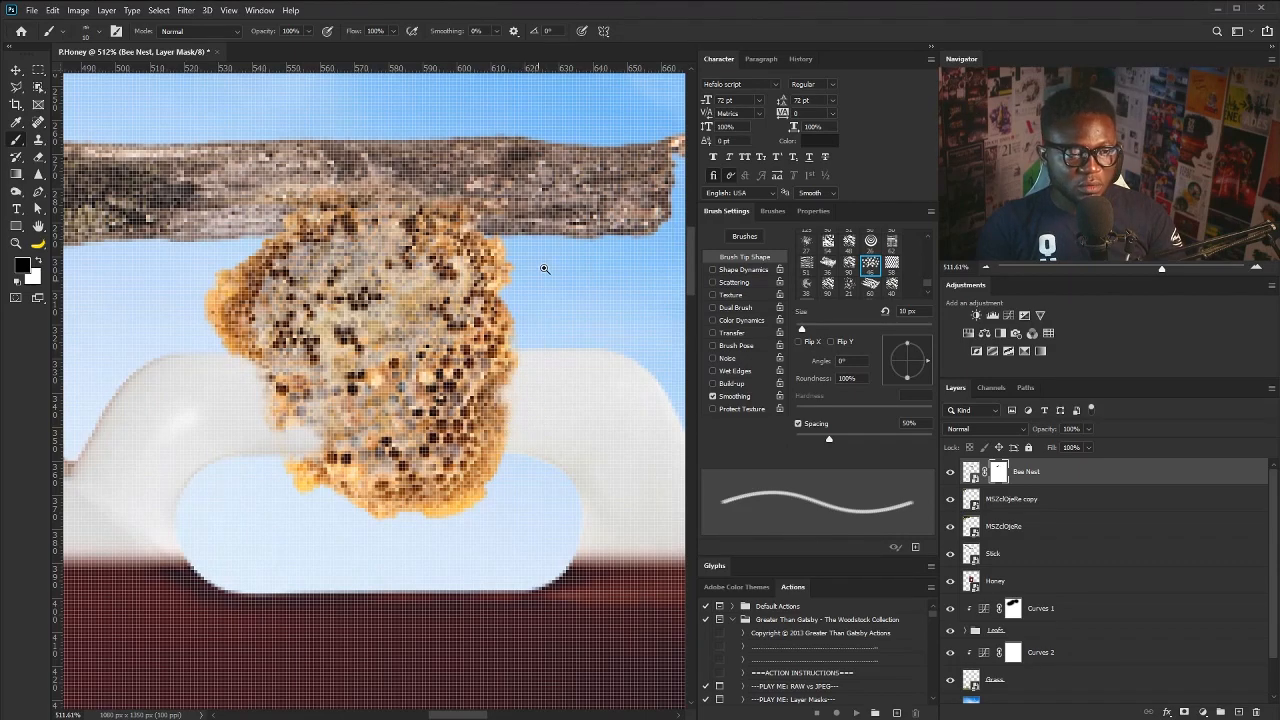
drag(544, 268, 412, 415)
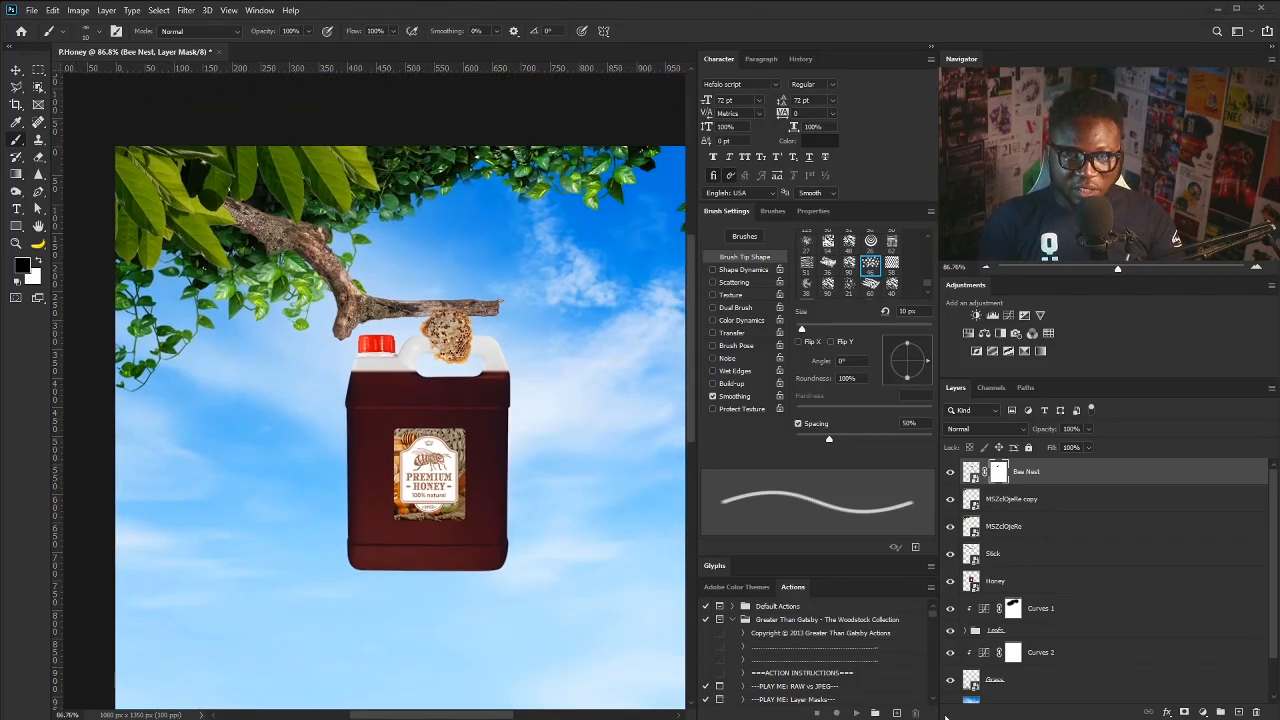
- Place a bee image, shrink it to a tiny size and rotate it onto the honeycomb's lower tip
drag(437, 476, 437, 476)
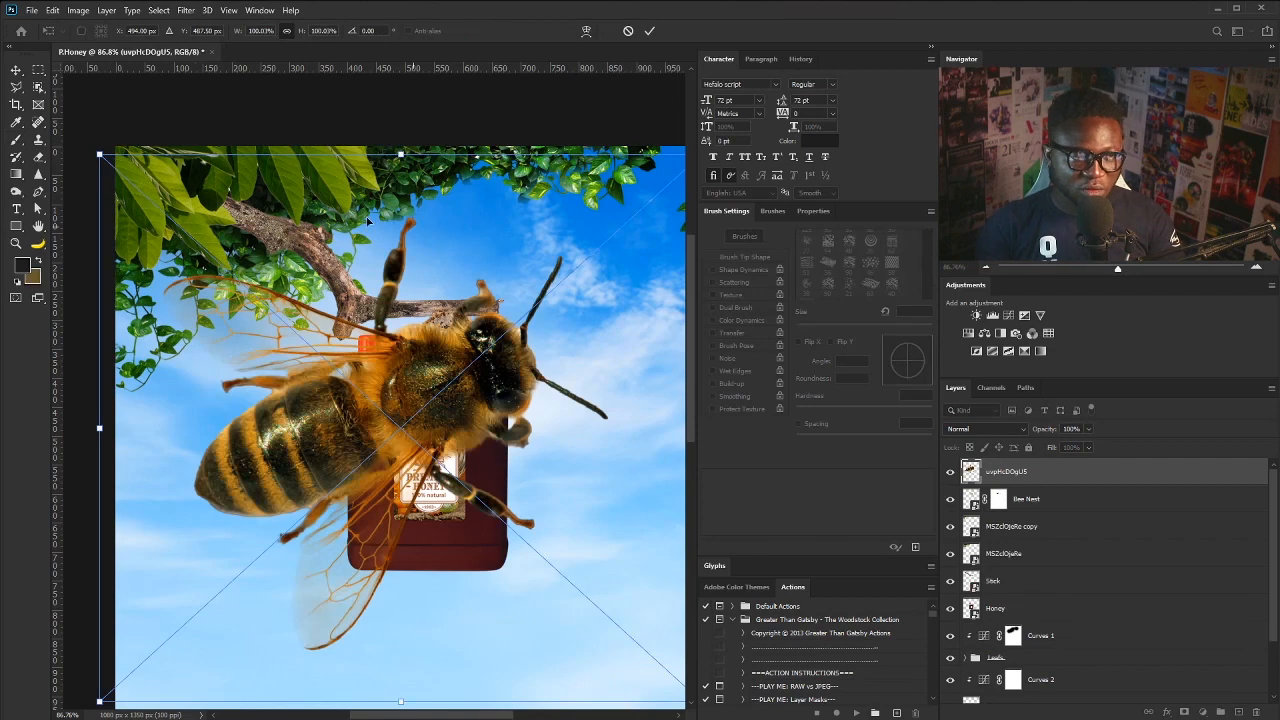
drag(104, 156, 374, 406)
scroll(453, 360, up, 5)
drag(340, 626, 440, 437)
drag(508, 536, 489, 464)
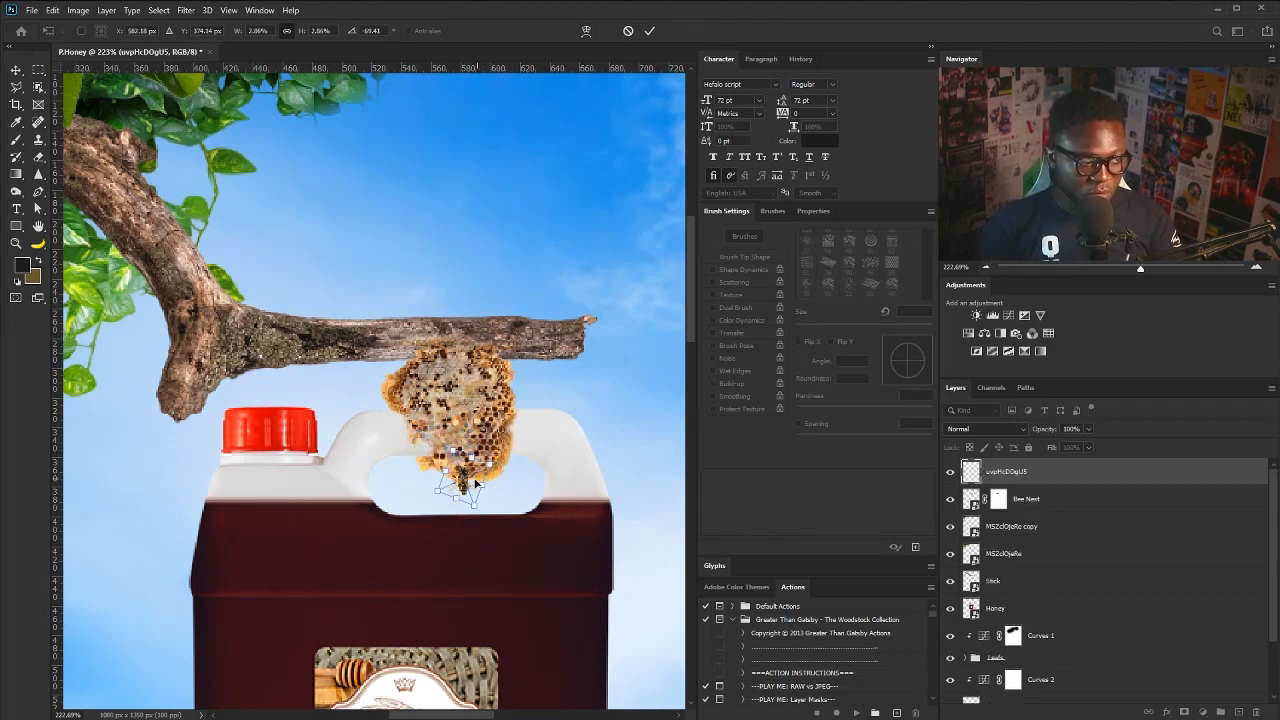
key(Return)
- Bring in a second bee image and scale it down
key(b)
drag(614, 533, 473, 300)
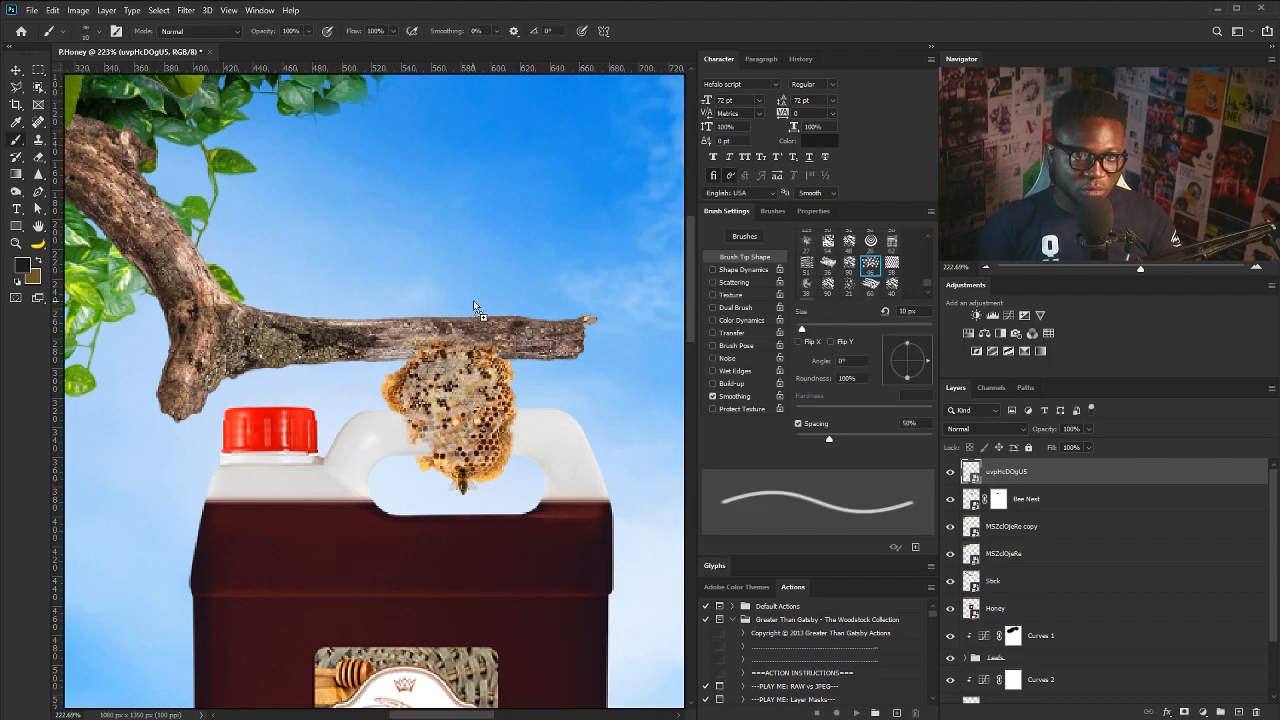
drag(541, 212, 225, 178)
drag(147, 99, 338, 221)
scroll(343, 188, up, 4)
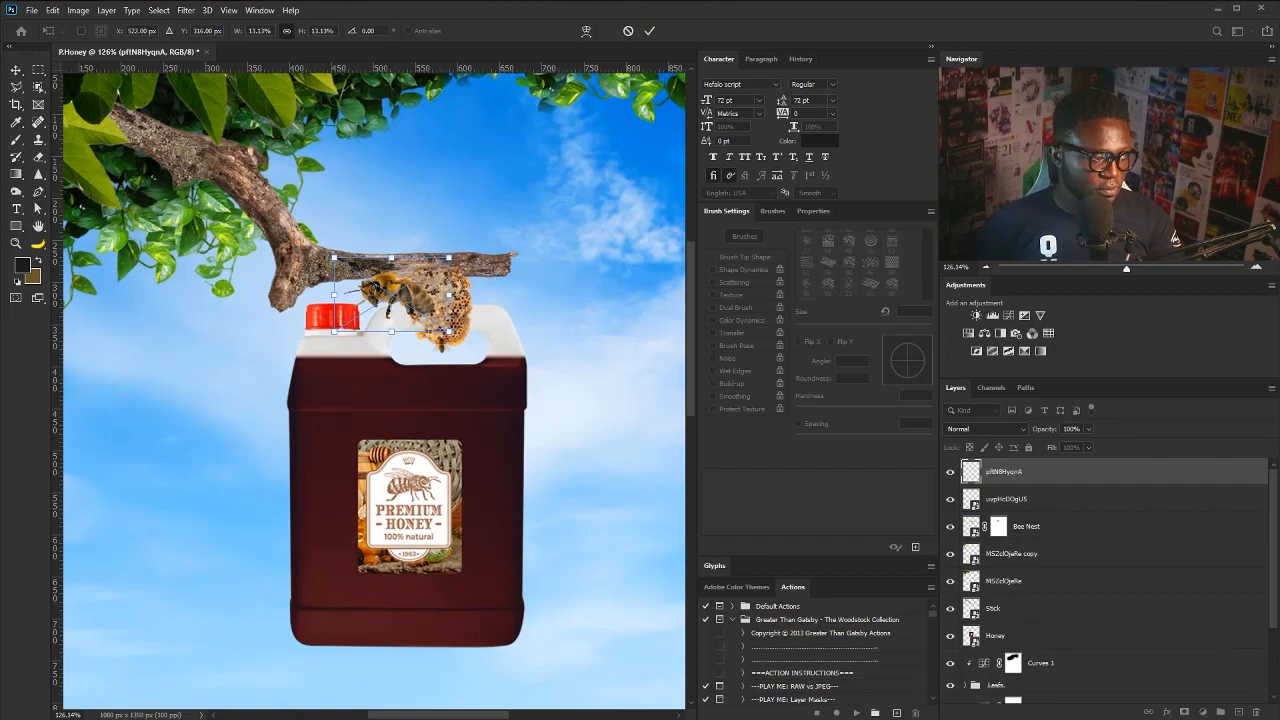
- Shrink the second bee to a tiny size and tilt it onto the branch
drag(392, 279, 462, 227)
scroll(457, 207, up, 4)
drag(578, 203, 502, 251)
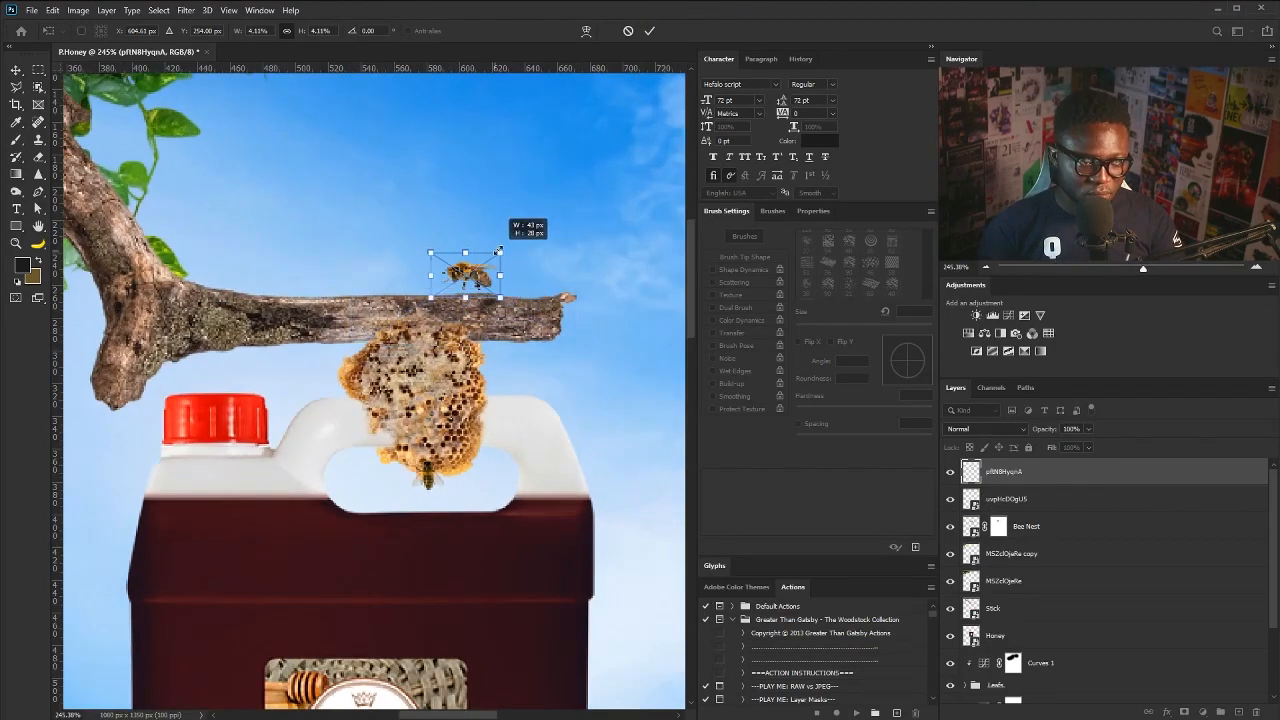
mouse_move(514, 306)
mouse_down()
mouse_move(521, 292)
mouse_move(437, 284)
mouse_up()
key(Return)
- Undo and redo the bee placement, settling a tiny tilted bee on the branch
click(439, 283)
key(Escape)
key(v)
key(ctrl+z)
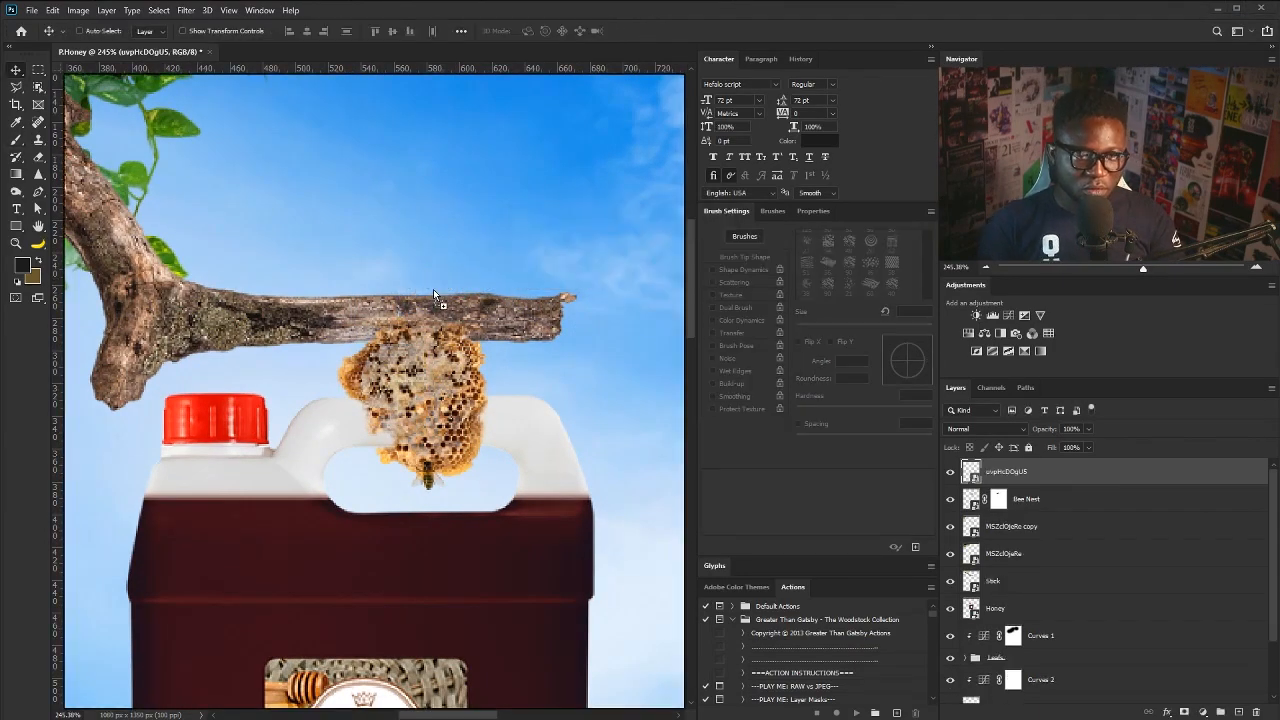
drag(525, 297, 445, 290)
drag(173, 121, 350, 237)
drag(353, 238, 426, 295)
drag(454, 373, 497, 282)
drag(575, 244, 504, 285)
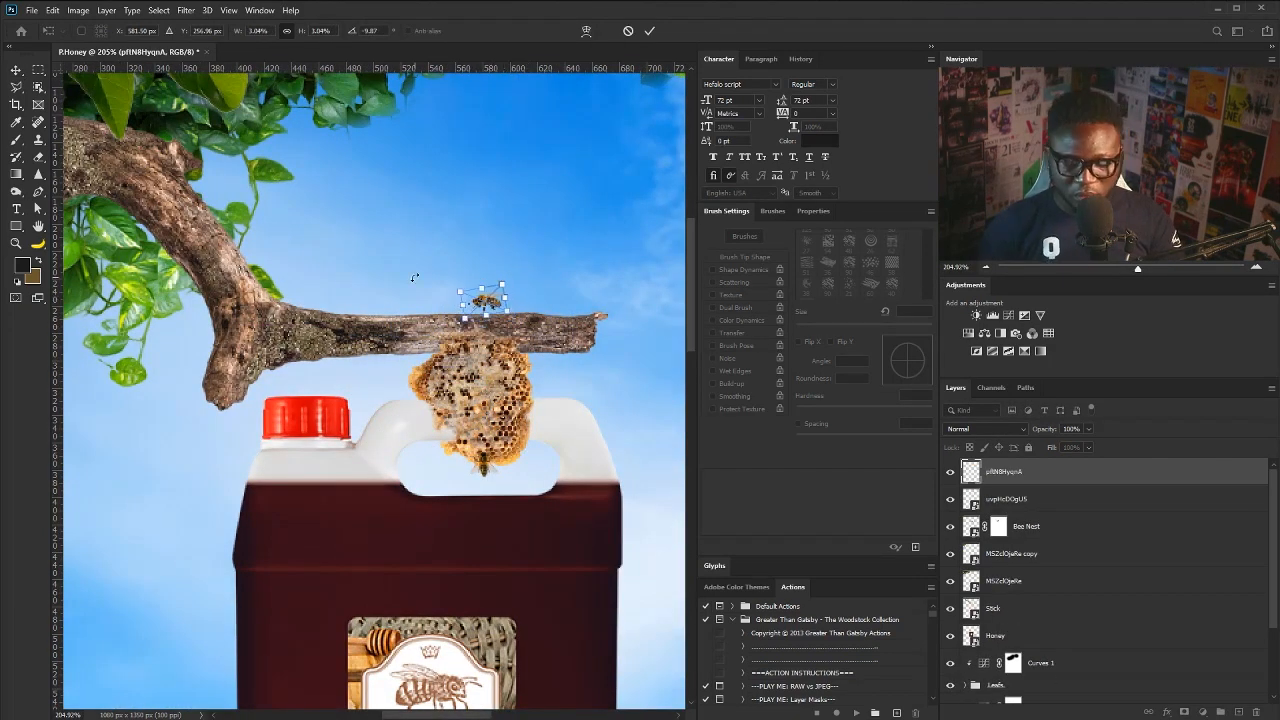
key(Return)
- Duplicate the bee and rotate the copy beside the branch's right end
drag(1080, 482, 1239, 712)
drag(542, 364, 375, 322)
key(ctrl+t)
drag(380, 230, 375, 346)
drag(321, 256, 441, 362)
key(Return)
- Duplicate the bee again, flip it, and rotate it onto the jug's left edge
drag(1010, 472, 1240, 712)
key(ctrl+t)
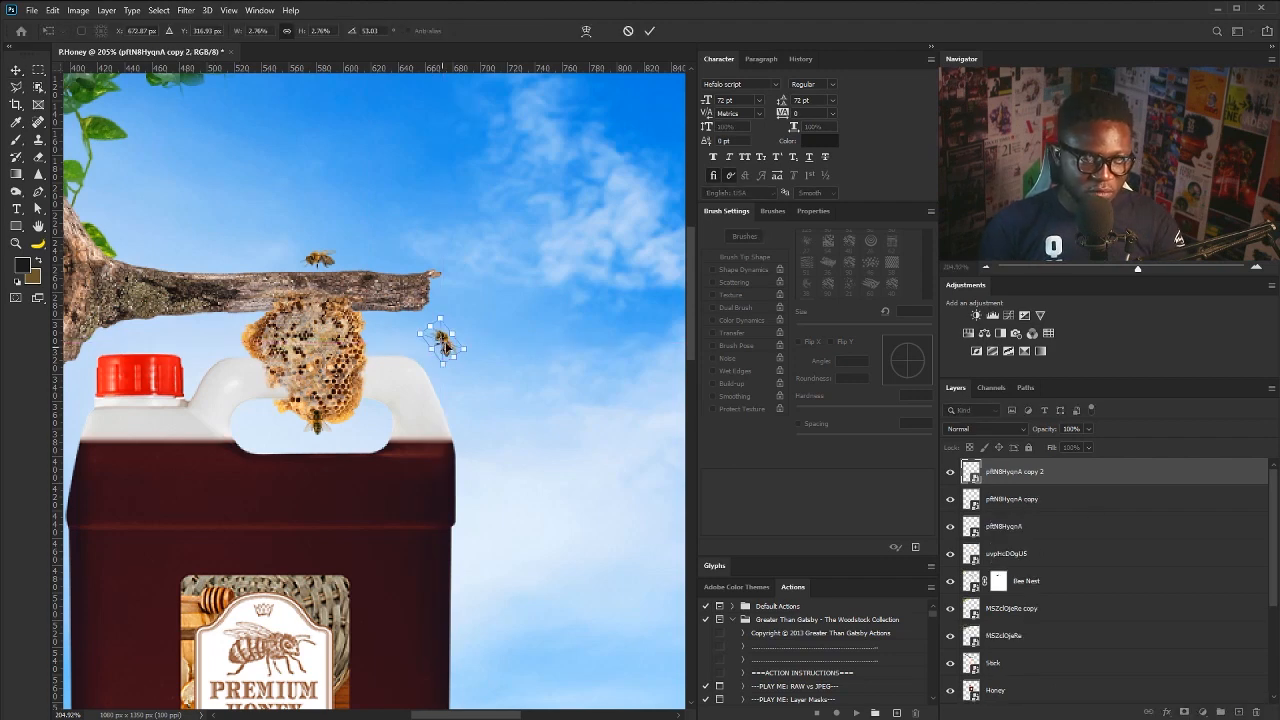
right_click(446, 343)
click(480, 557)
drag(475, 374, 189, 561)
drag(276, 556, 276, 498)
drag(197, 566, 203, 497)
key(Return)
- Duplicate another bee onto the honeycomb's left edge and bring in a large bee image
drag(467, 416, 448, 432)
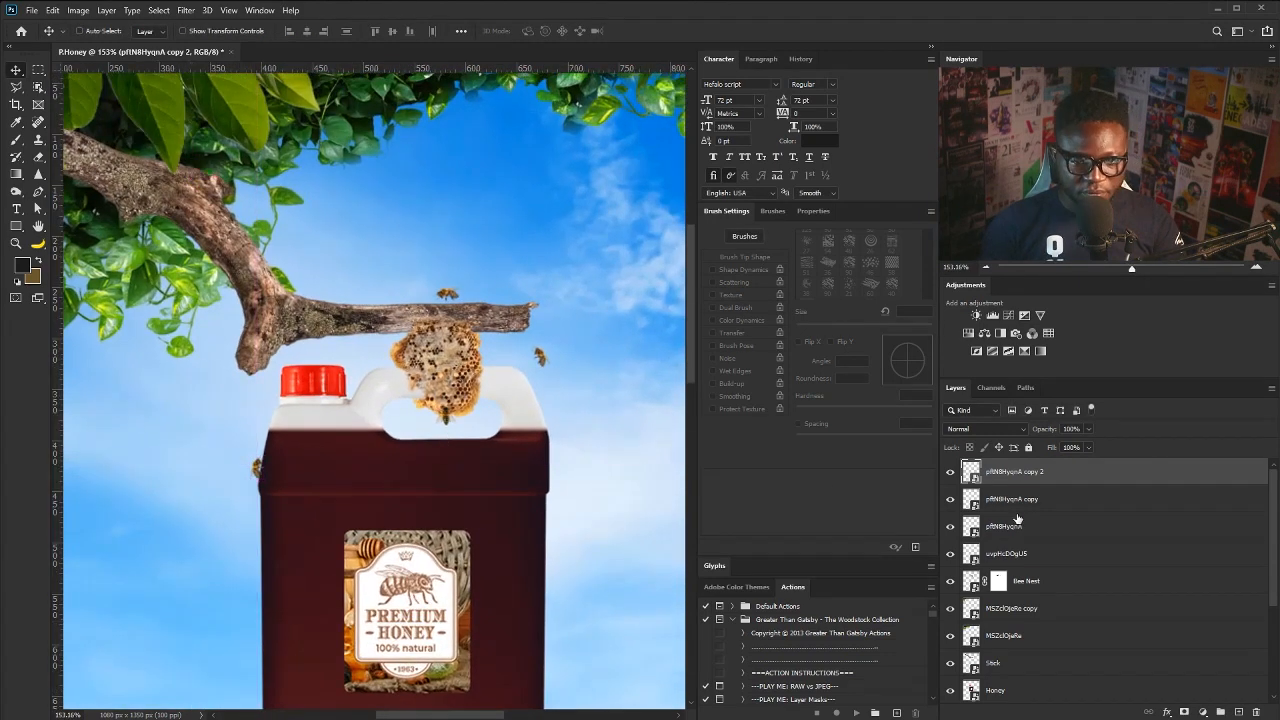
key(ctrl+j)
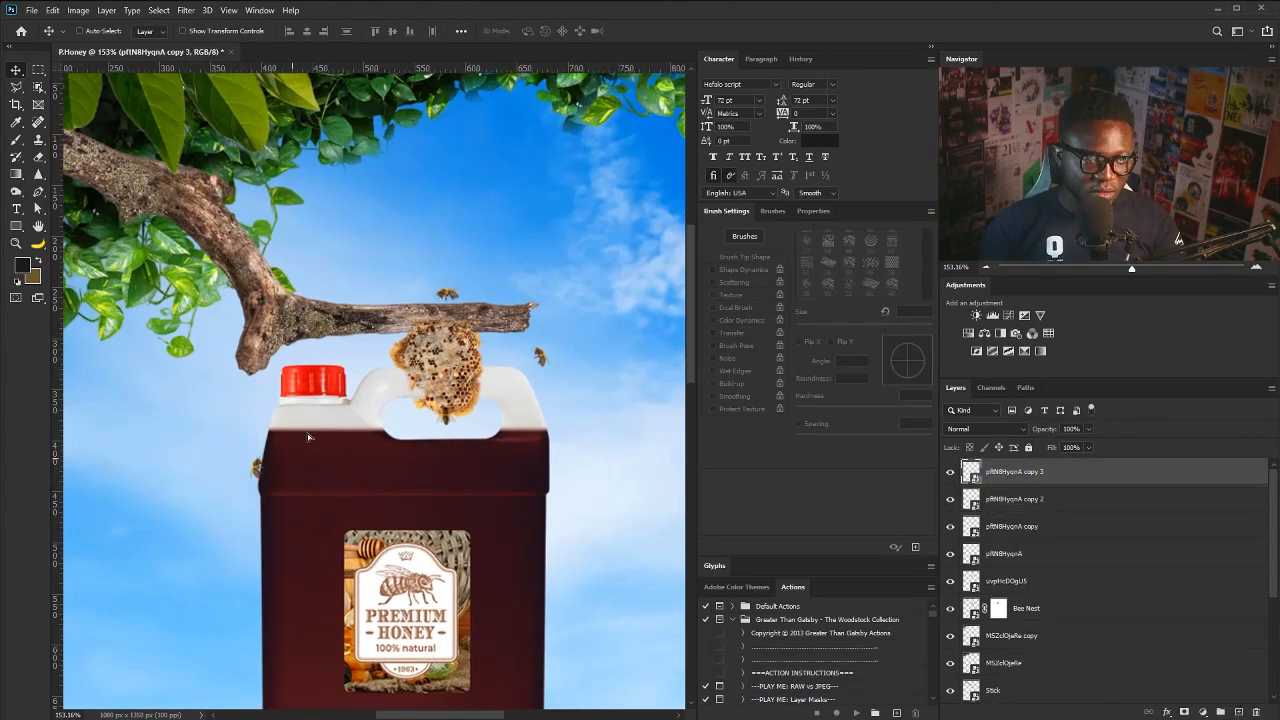
mouse_move(432, 336)
mouse_down()
mouse_move(451, 323)
mouse_move(432, 343)
mouse_up()
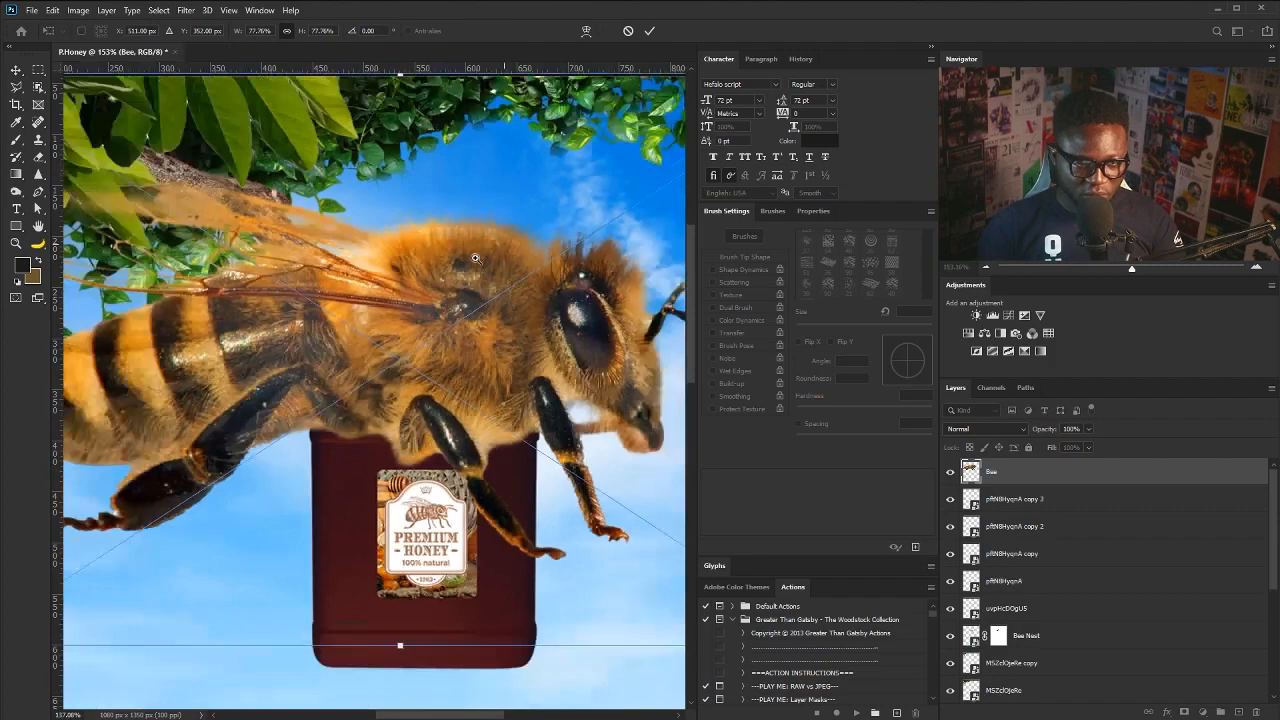
key(ctrl+0)
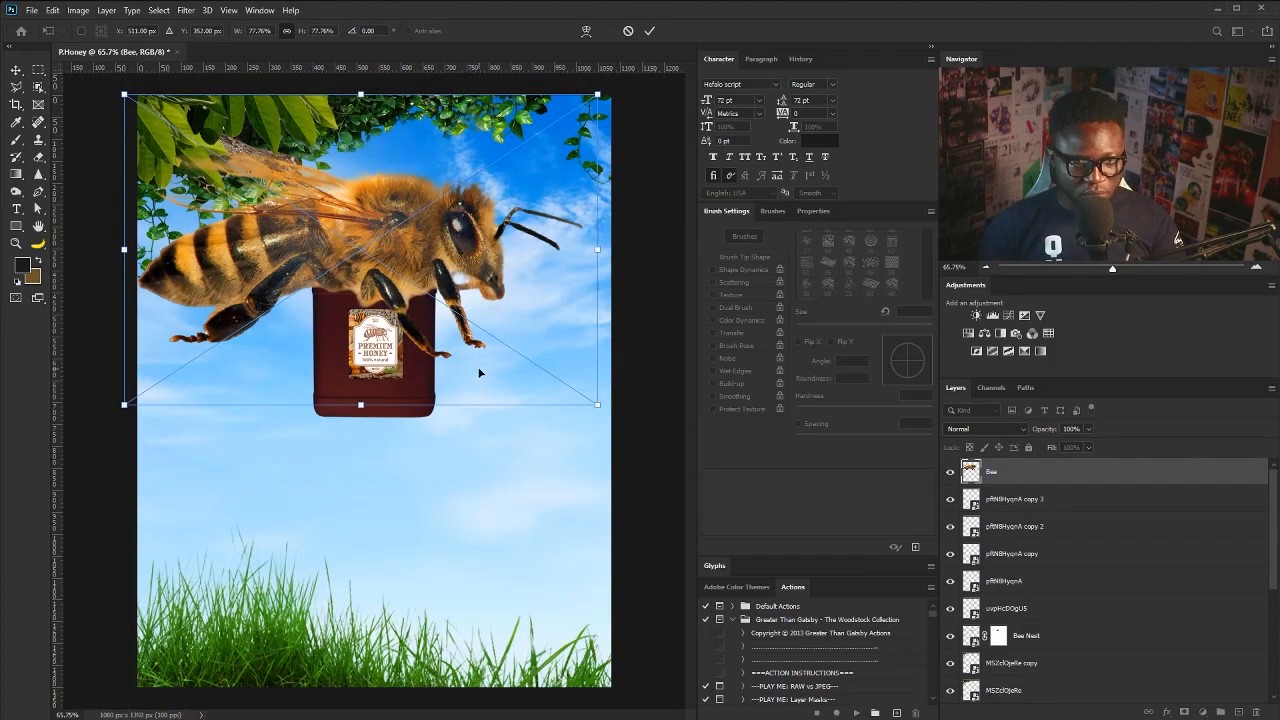
- Discard the large bee, then shrink a bee and set it at the honeycomb's right edge
key(Escape)
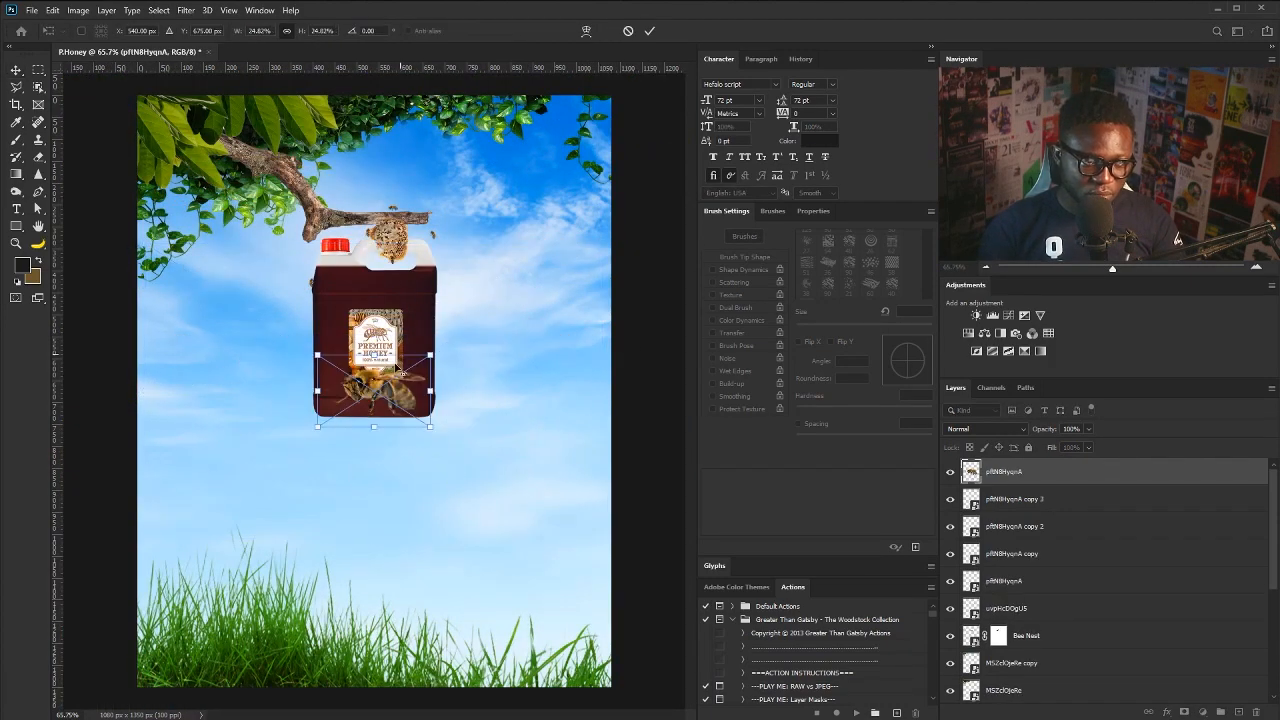
drag(402, 373, 416, 225)
scroll(372, 205, up, 7)
drag(553, 213, 524, 282)
scroll(443, 261, up, 7)
drag(510, 304, 533, 290)
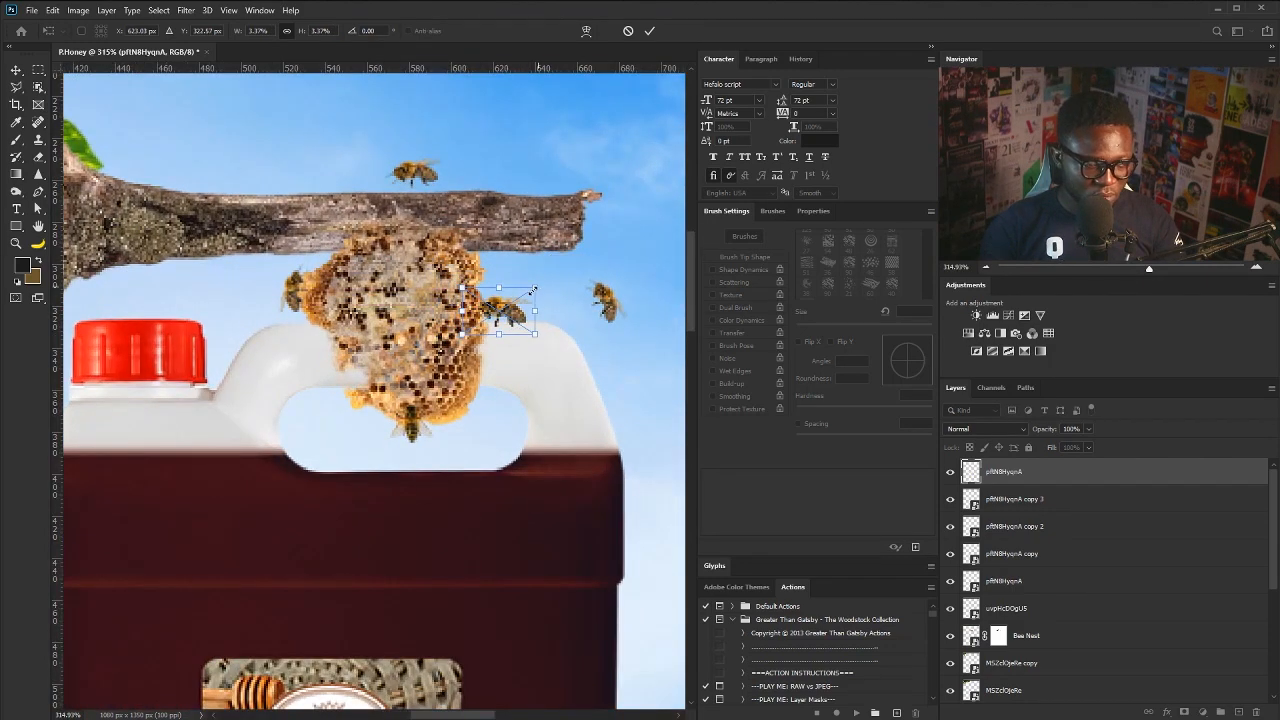
key(Return)
scroll(533, 290, down, 5)
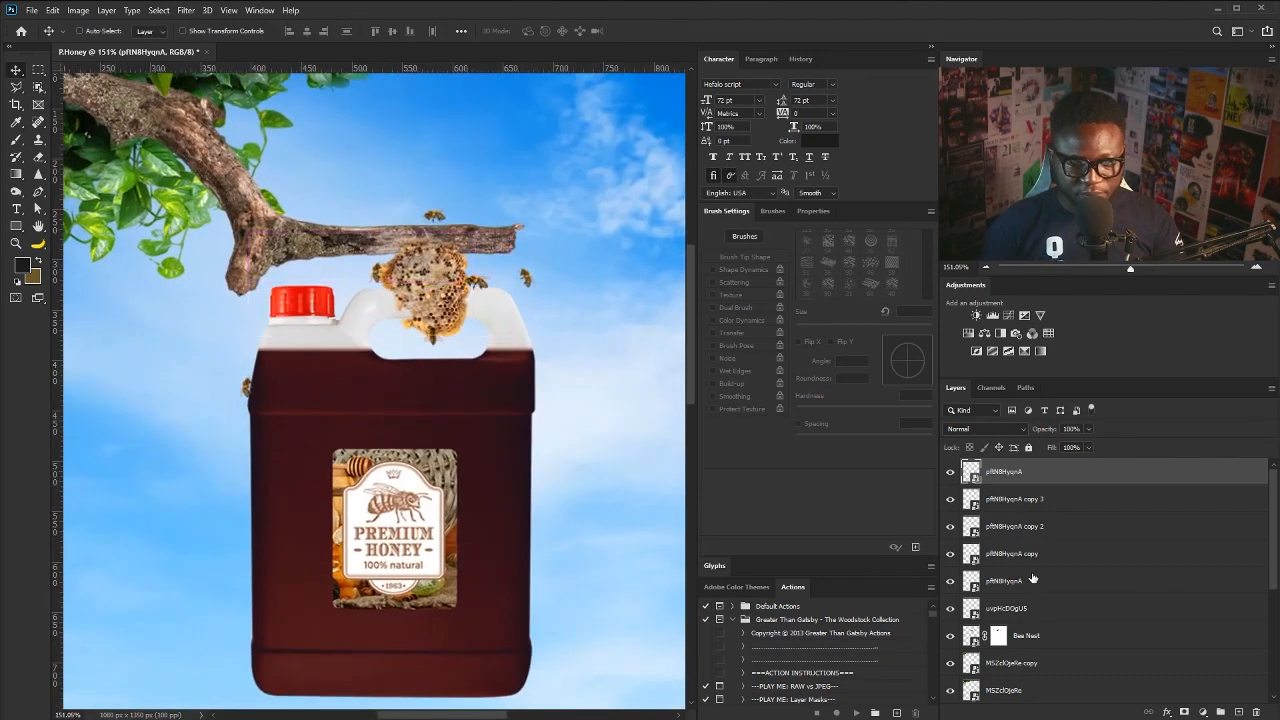
- Duplicate the uvpHcDOgU5 bee, move the copy up toward the branch and rotate it
right_click(437, 348)
click(468, 372)
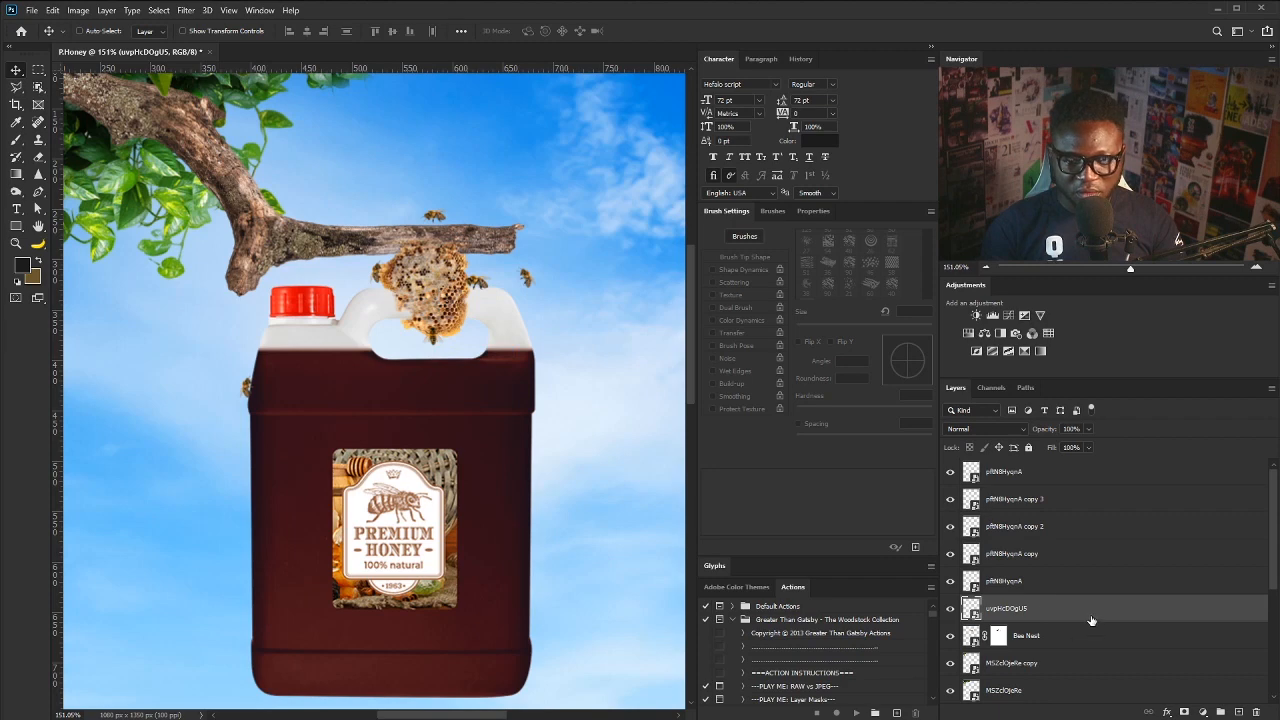
key(ctrl+j)
drag(482, 346, 448, 260)
key(ctrl+t)
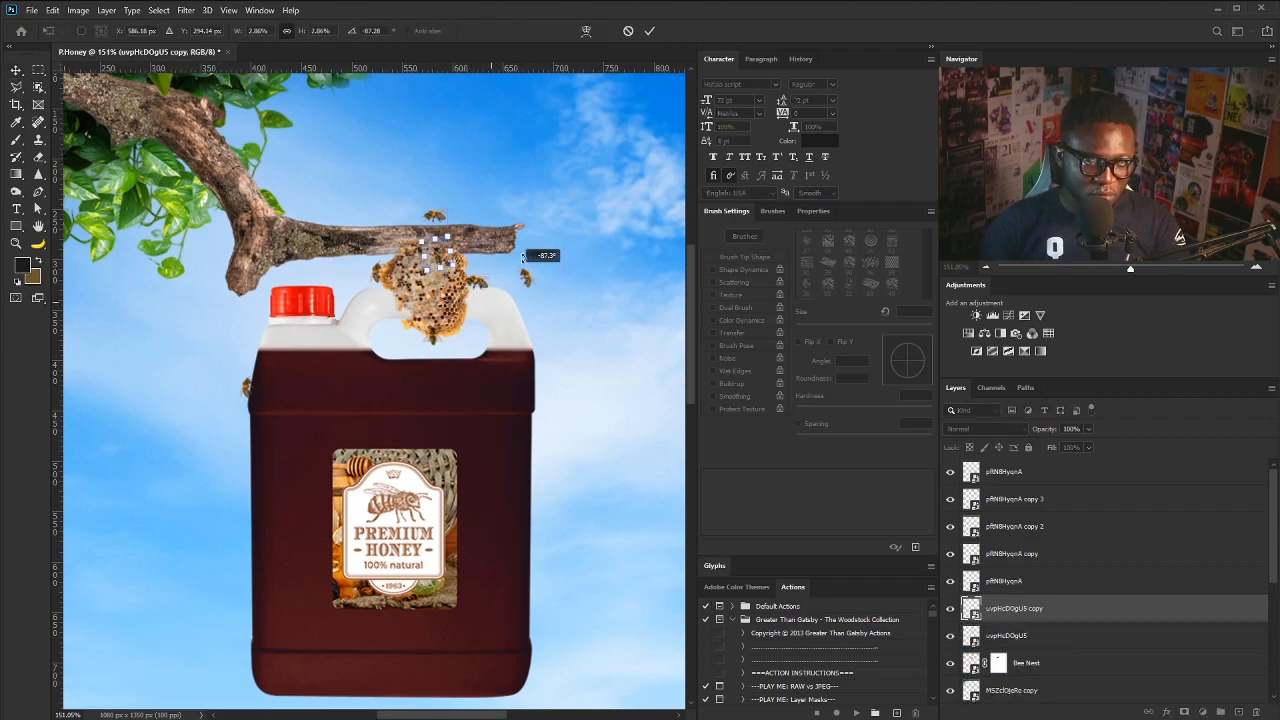
key(Return)
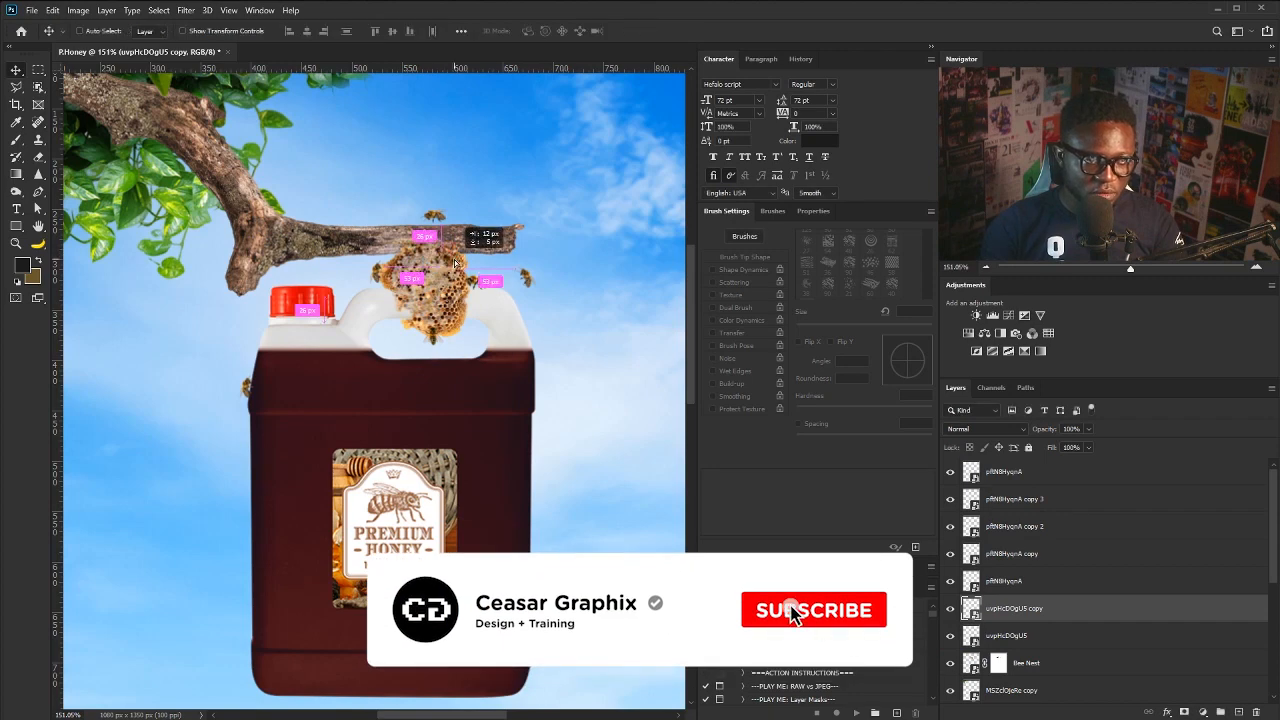
mouse_move(519, 200)
mouse_down()
mouse_move(485, 208)
mouse_move(530, 208)
mouse_up()
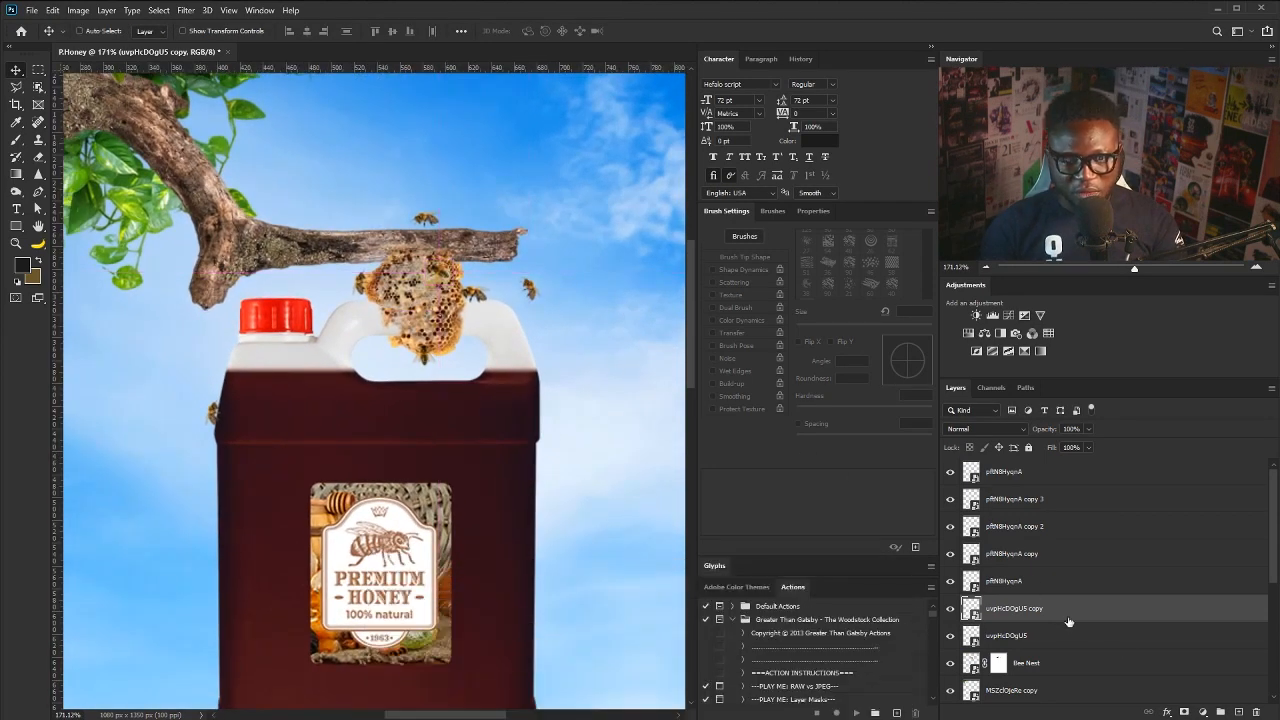
click(1075, 665)
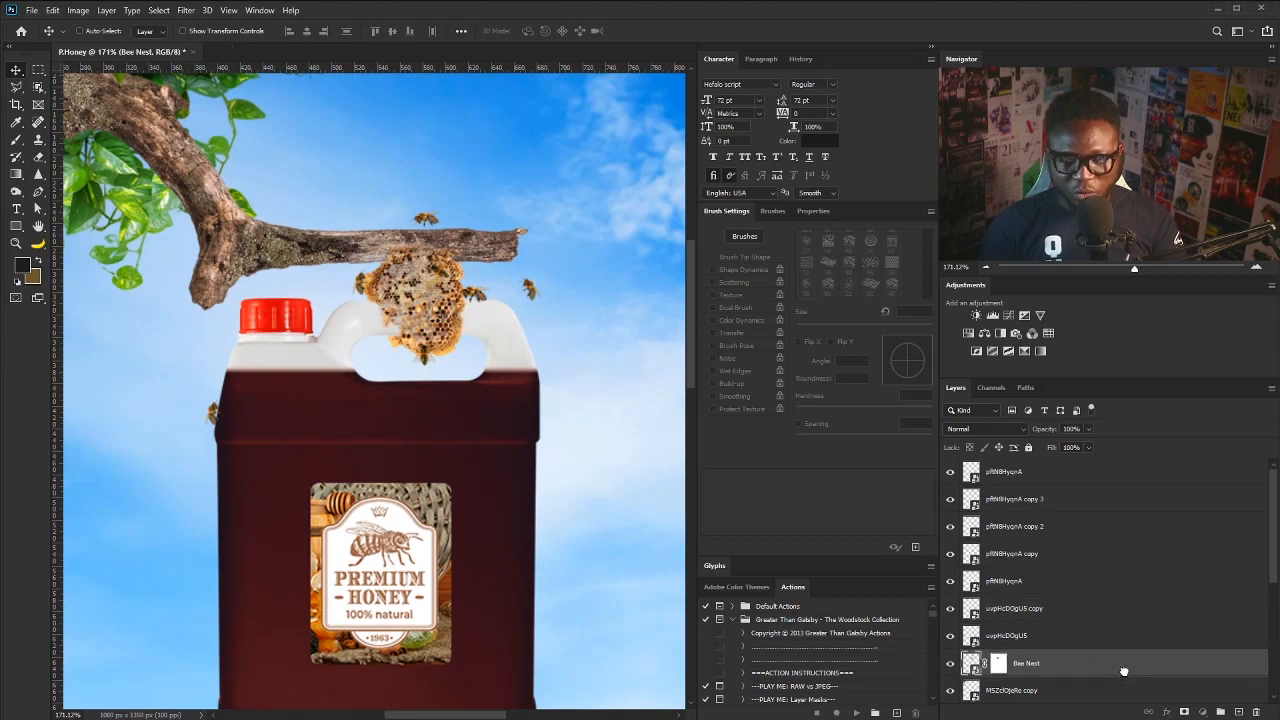
- Duplicate the Bee Nest layer, raise the copy over the branch, and target its mask with a spatter brush
key(ctrl+j)
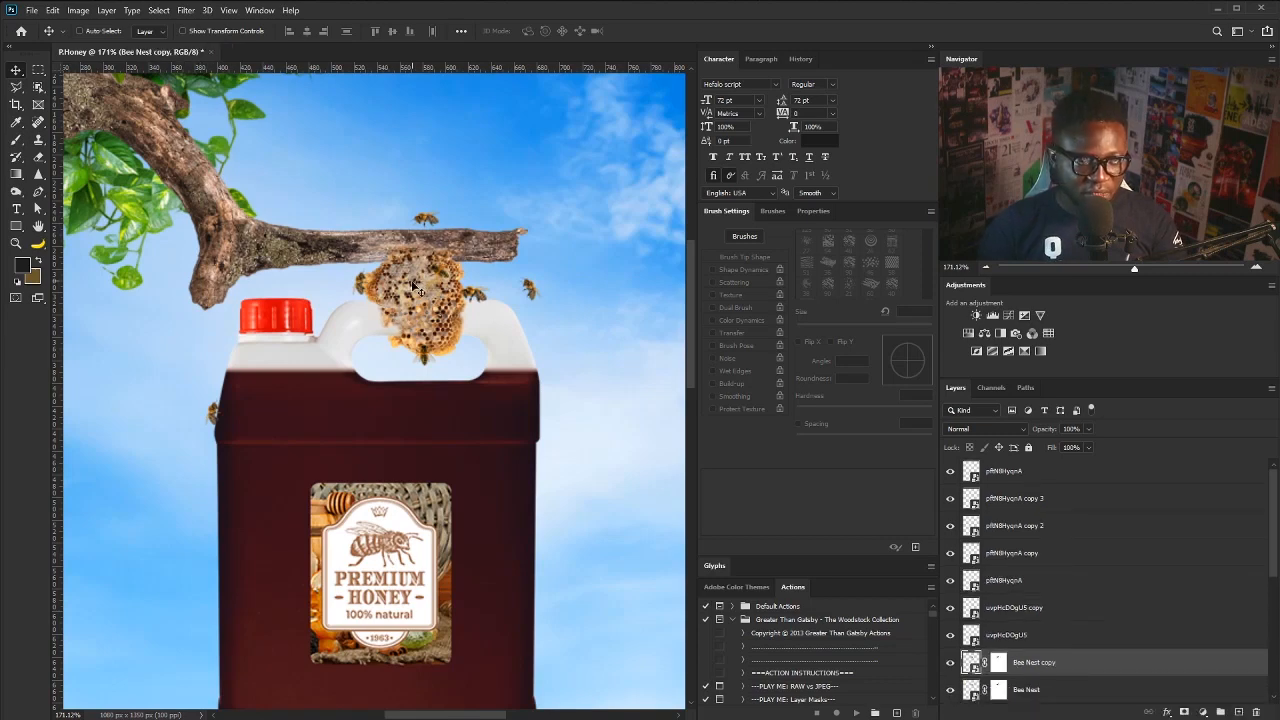
drag(413, 285, 413, 252)
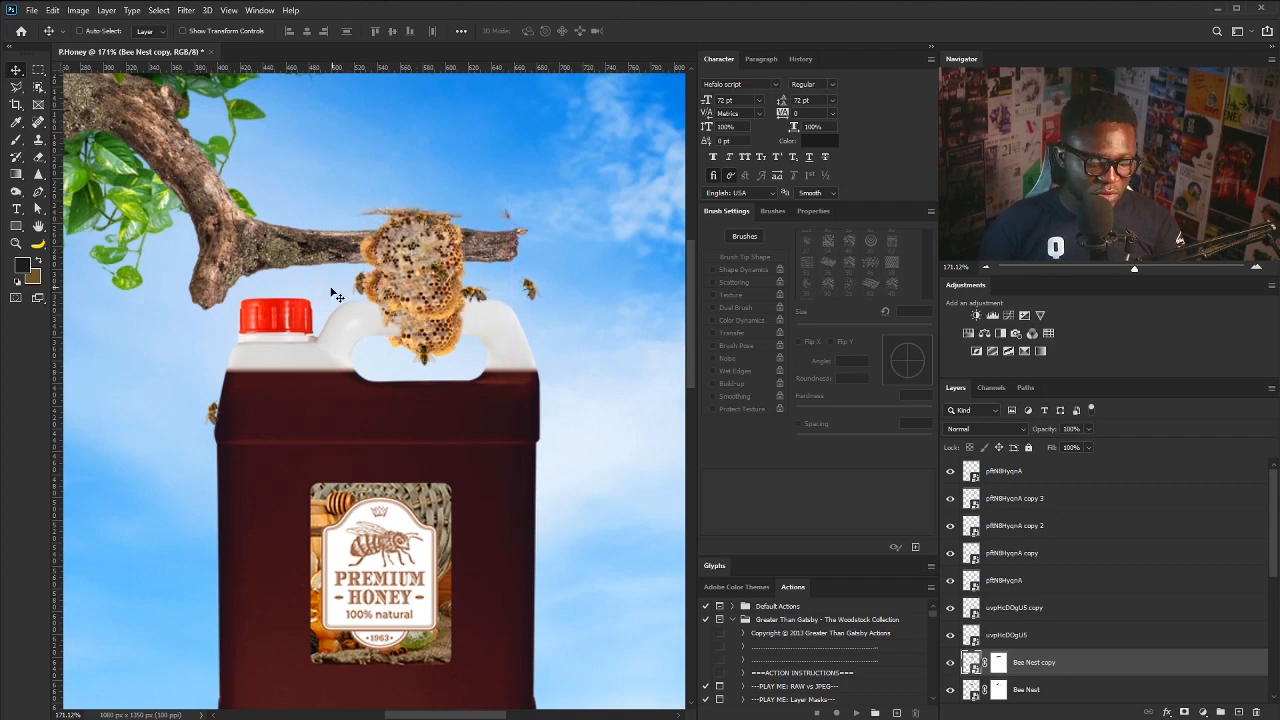
key(b)
click(870, 264)
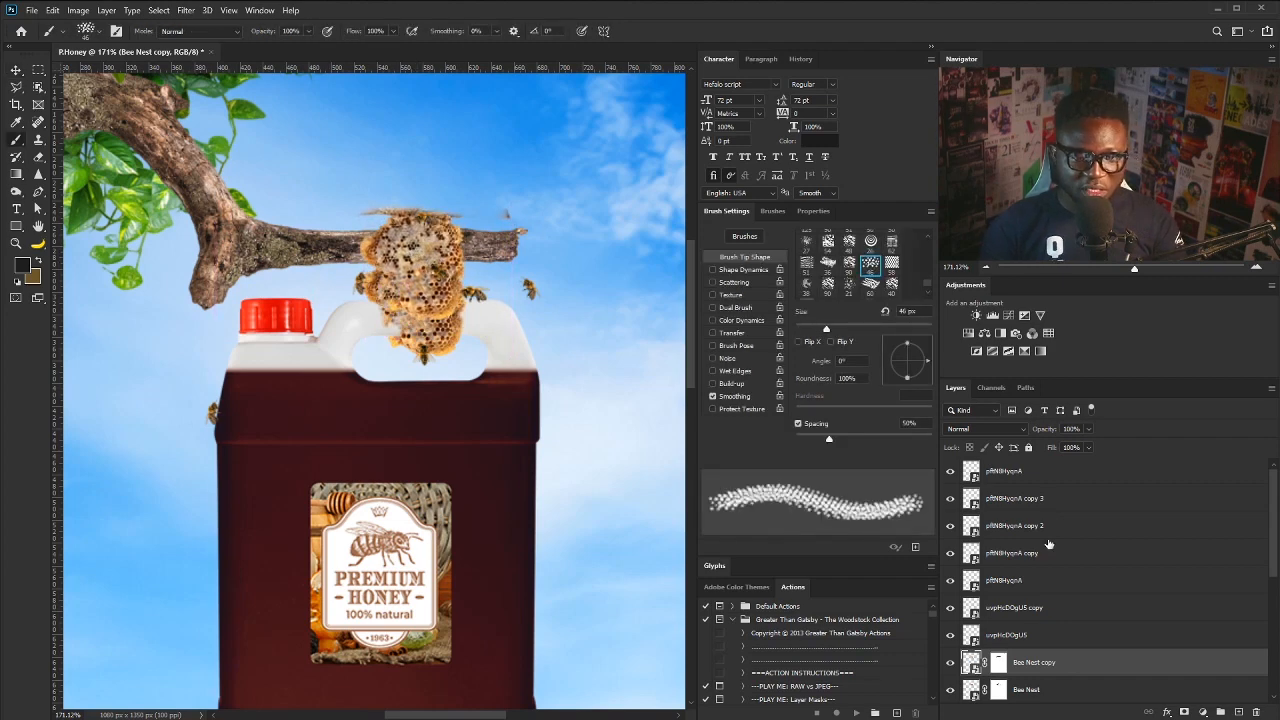
click(997, 664)
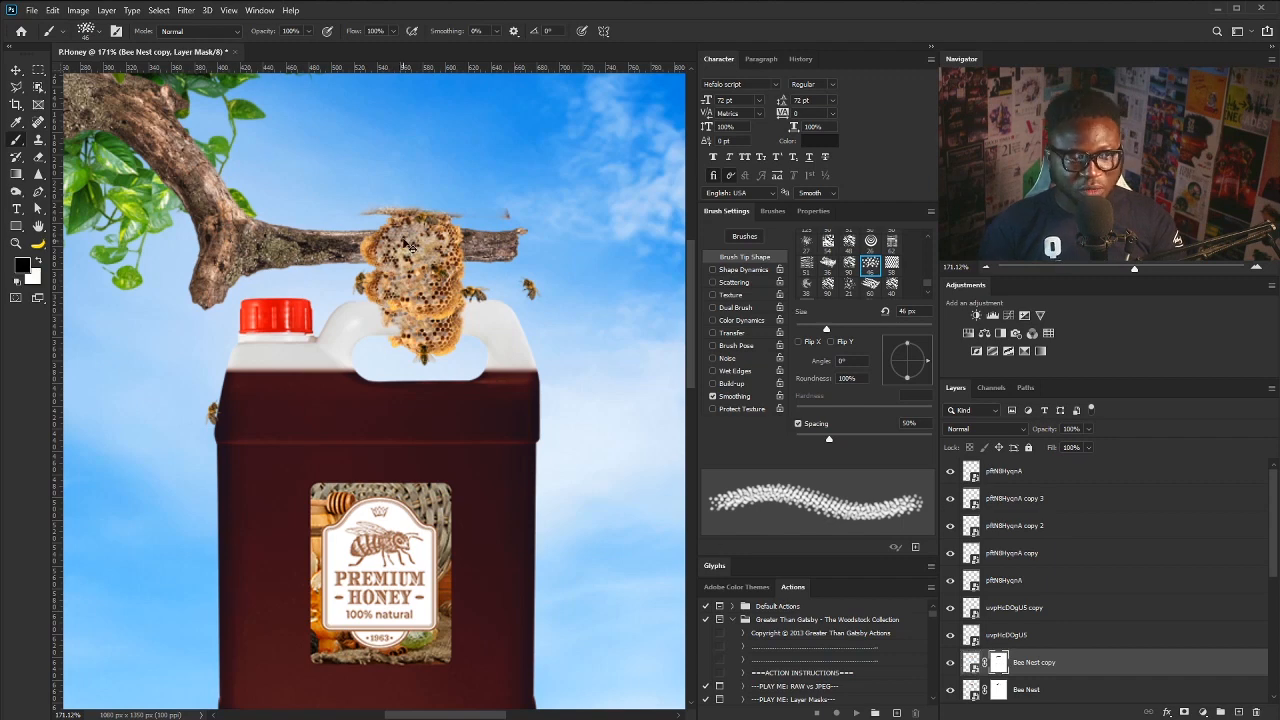
- Shrink the spatter brush to about 25 px, then hide the Bee Nest copy layer
scroll(408, 245, up, 5)
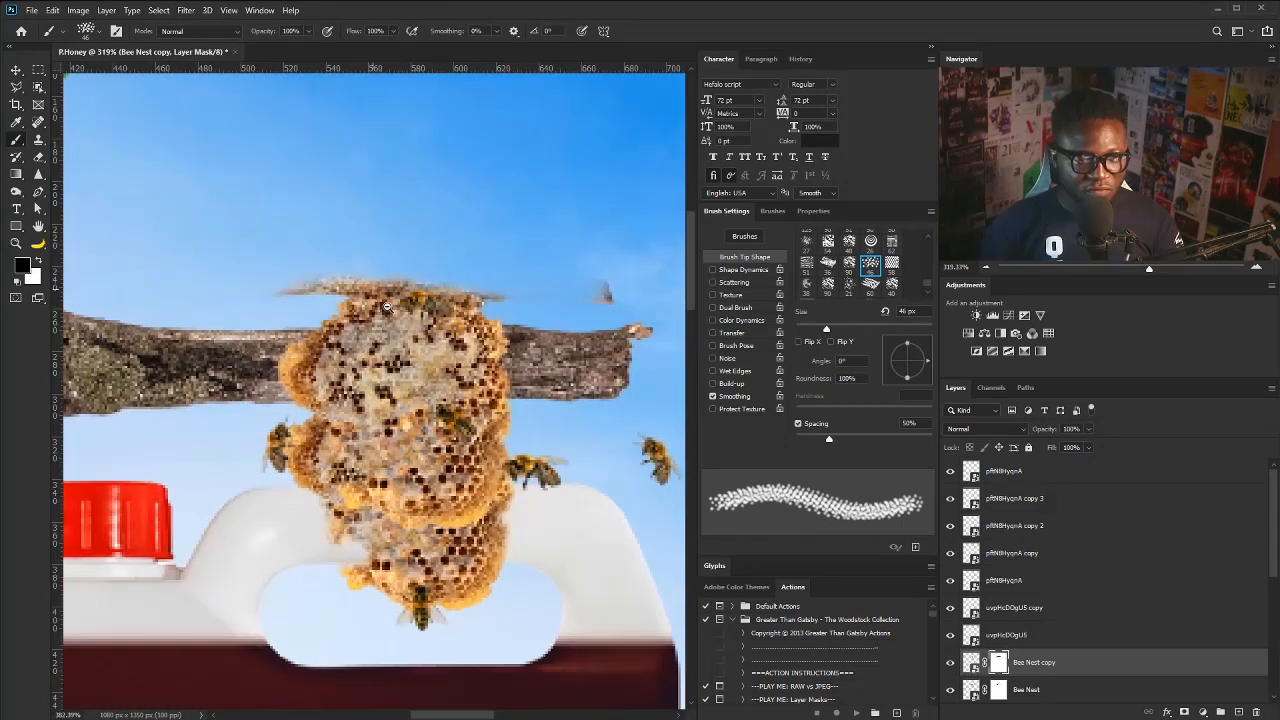
scroll(387, 307, up, 1)
key(bracketleft)
key(bracketleft)
key(bracketleft)
key(bracketleft)
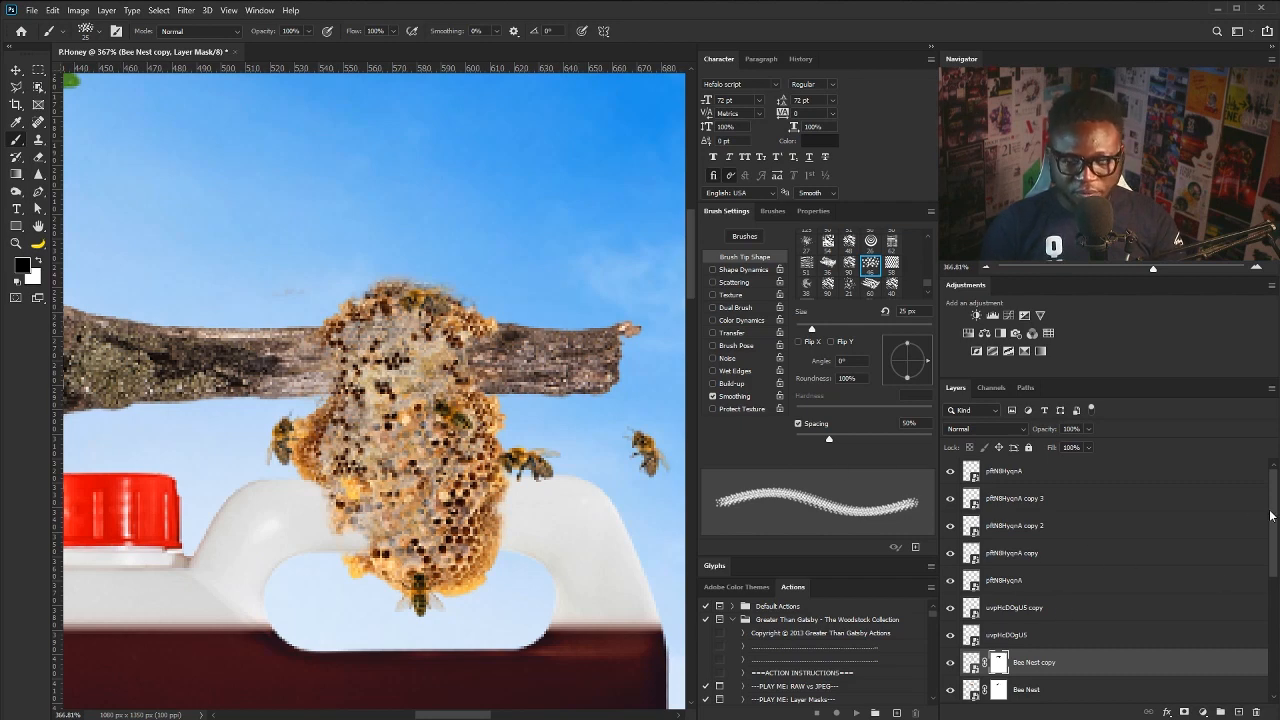
scroll(1271, 515, down, 3)
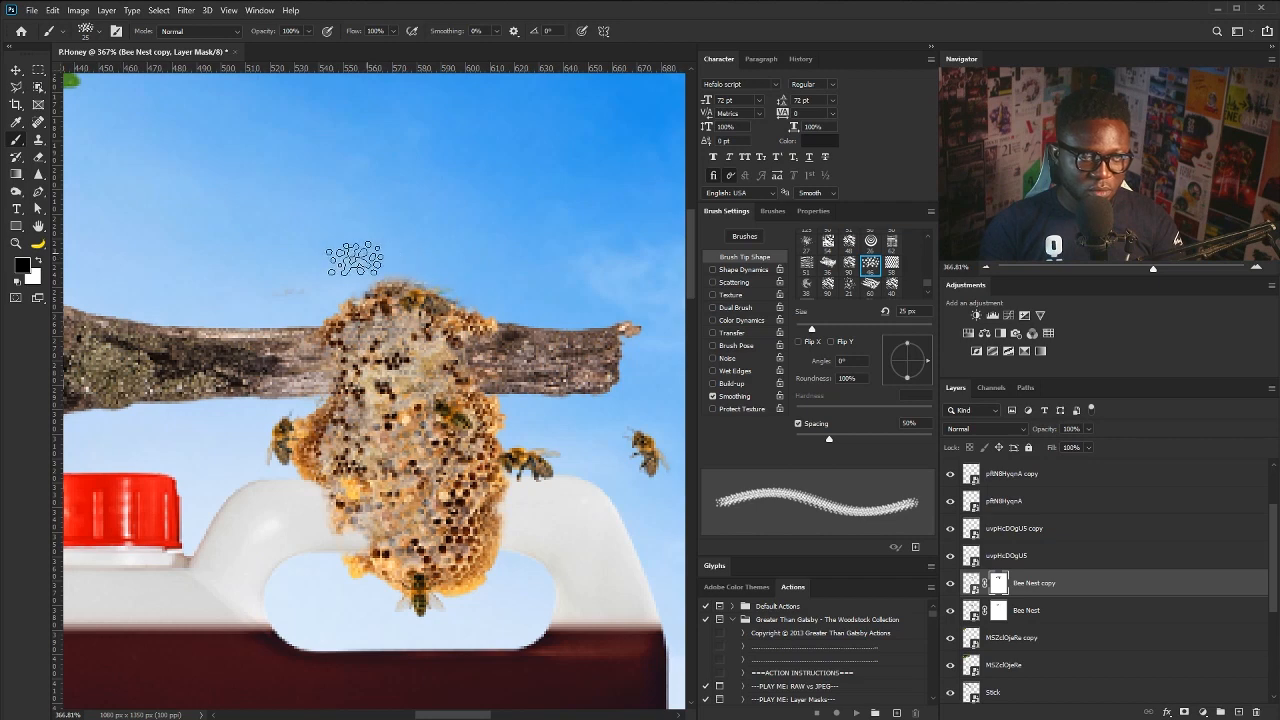
click(948, 584)
- Lift the bee above the branch, show the Bee Nest copy again, and fit the poster in view
key(v)
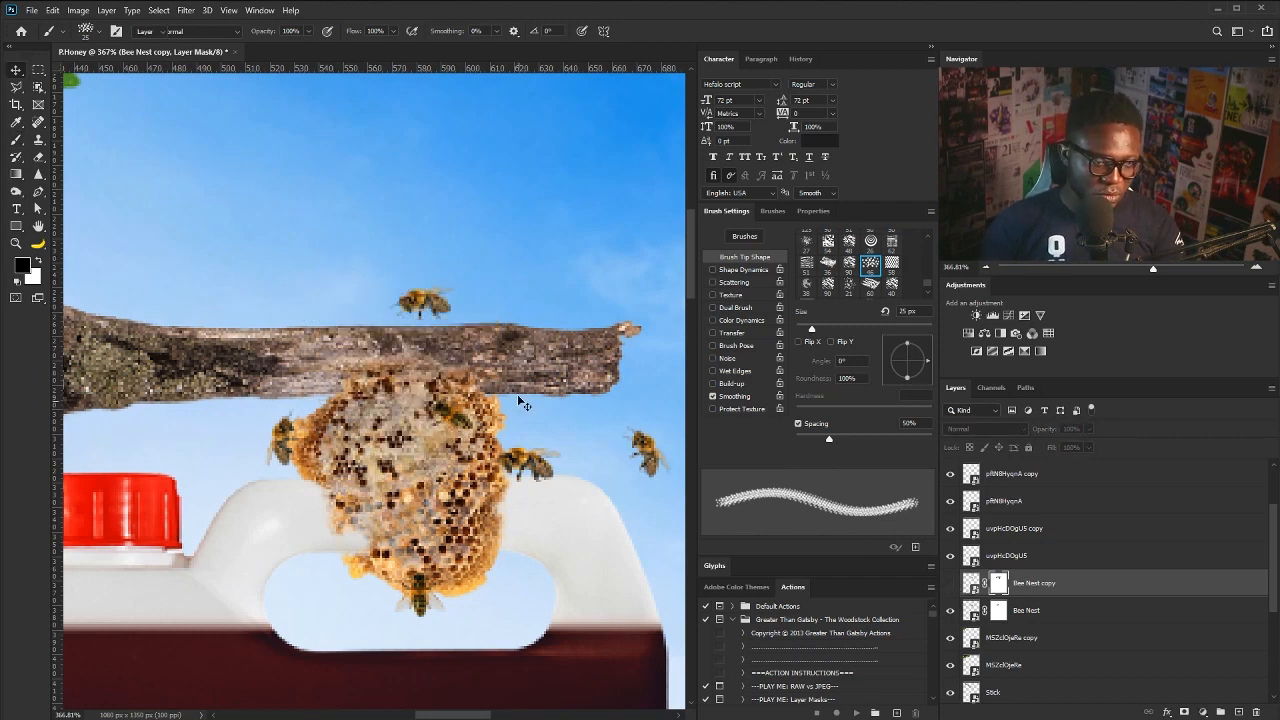
right_click(424, 301)
click(460, 313)
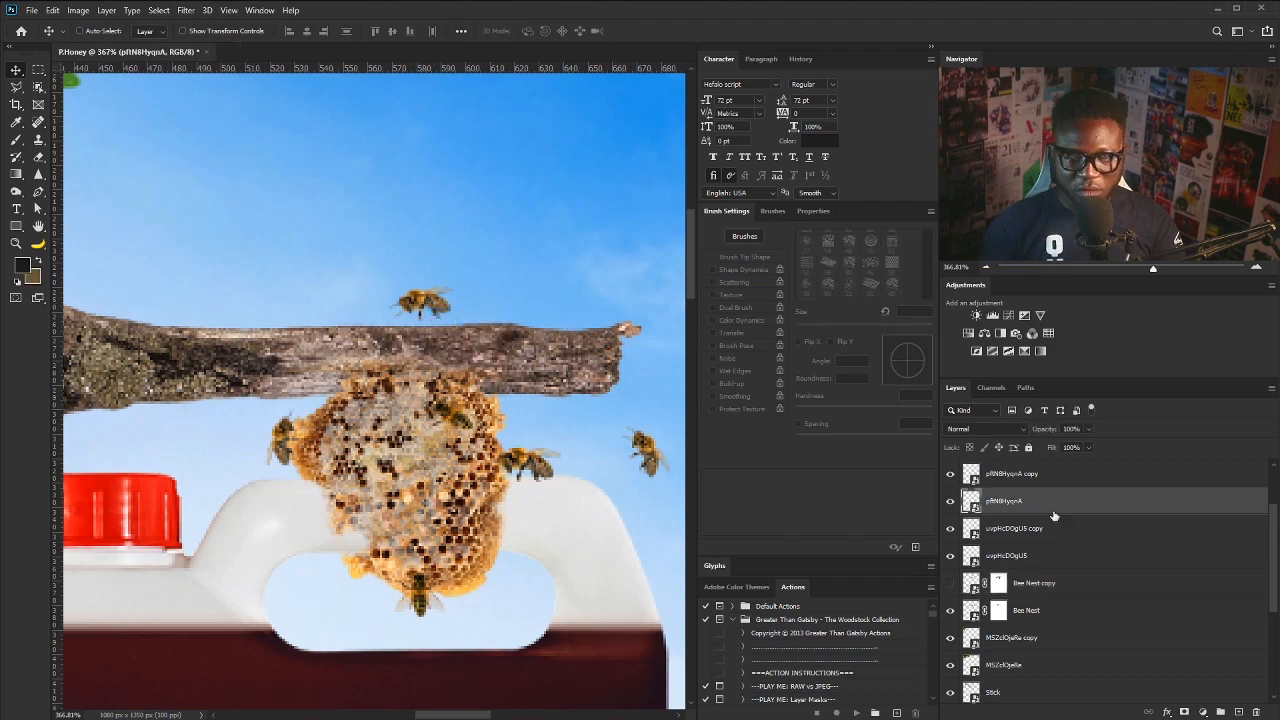
drag(420, 305, 421, 234)
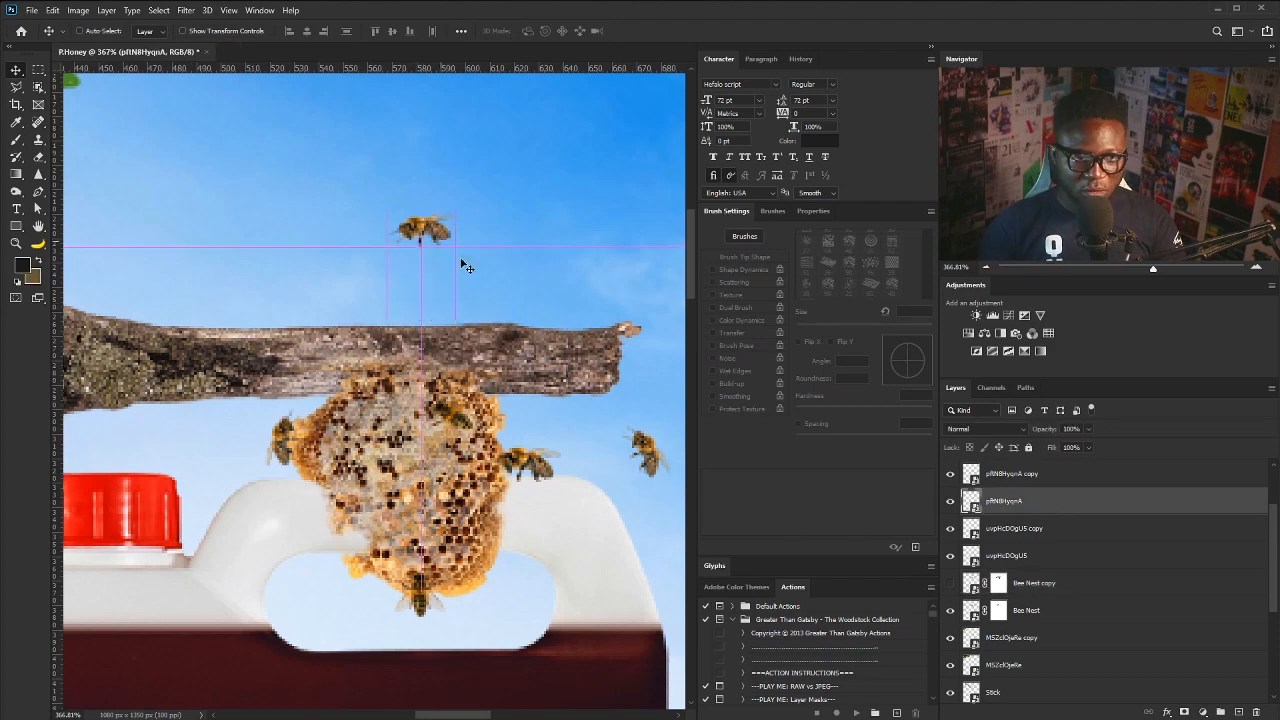
click(950, 582)
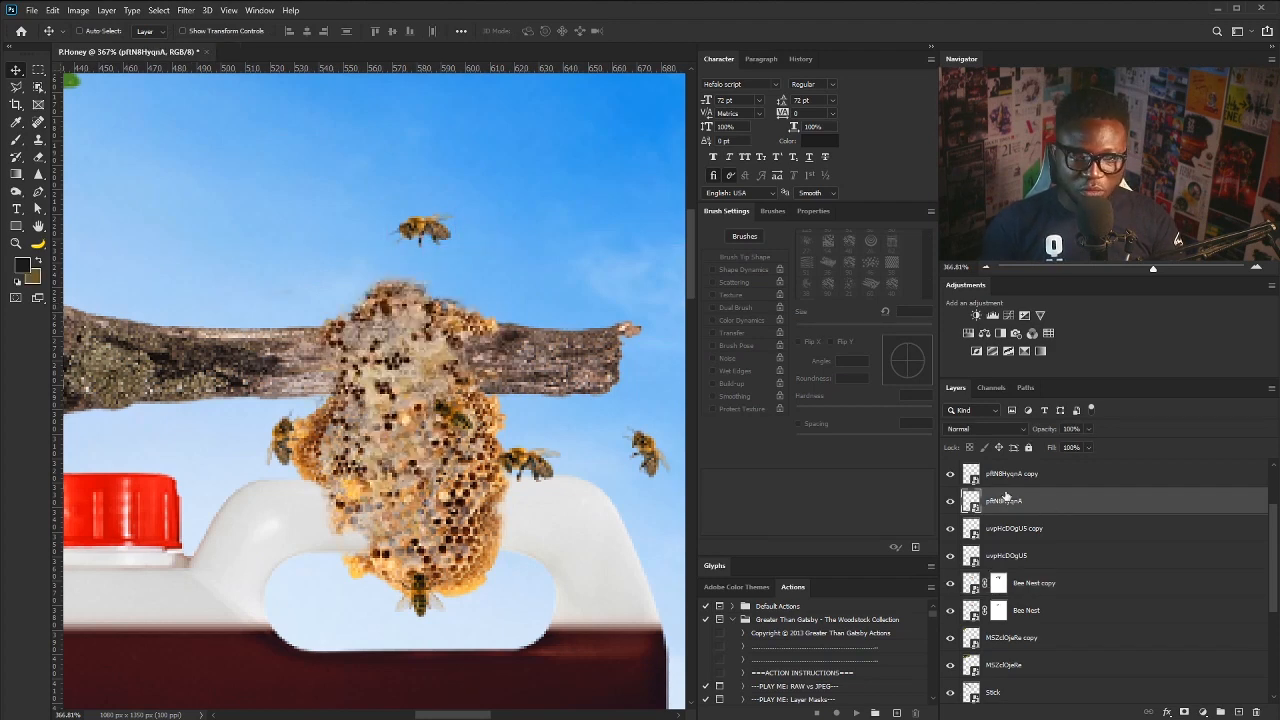
drag(414, 243, 415, 269)
key(ctrl+0)
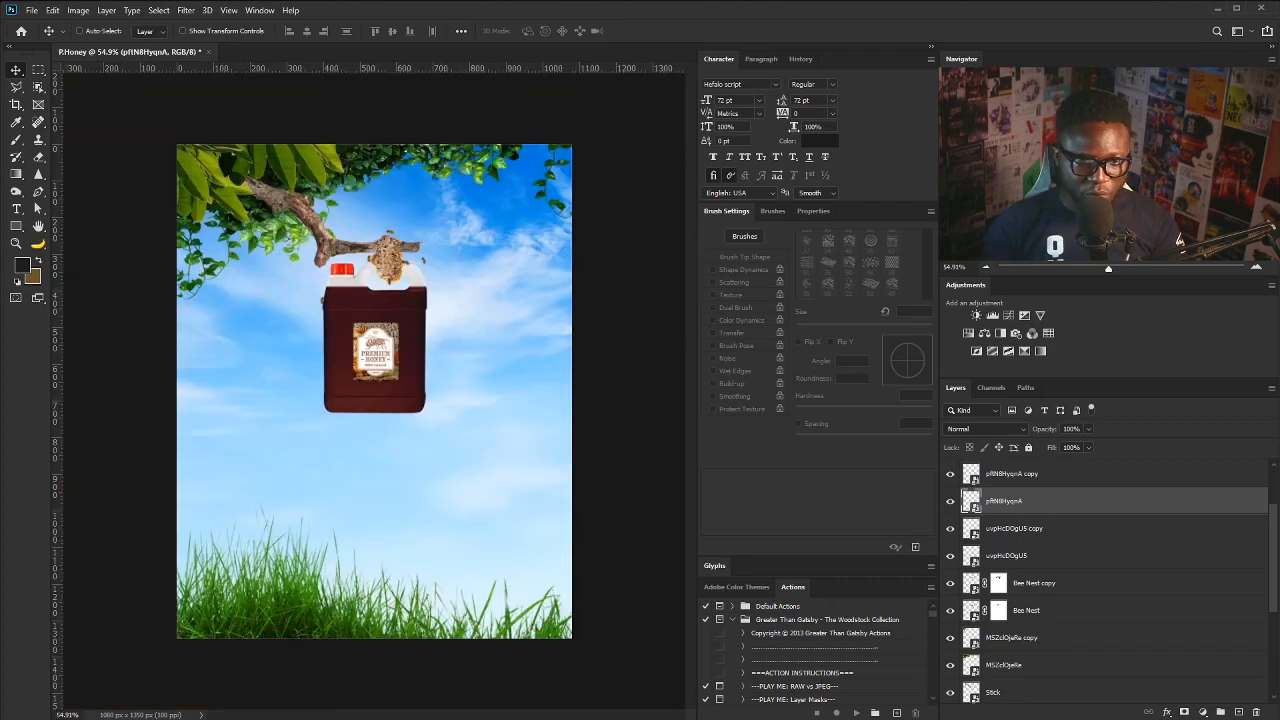
- Group the bee and Bee Nest layers, leaving Stick out, and begin naming the group
click(1050, 476)
scroll(1267, 563, down, 3)
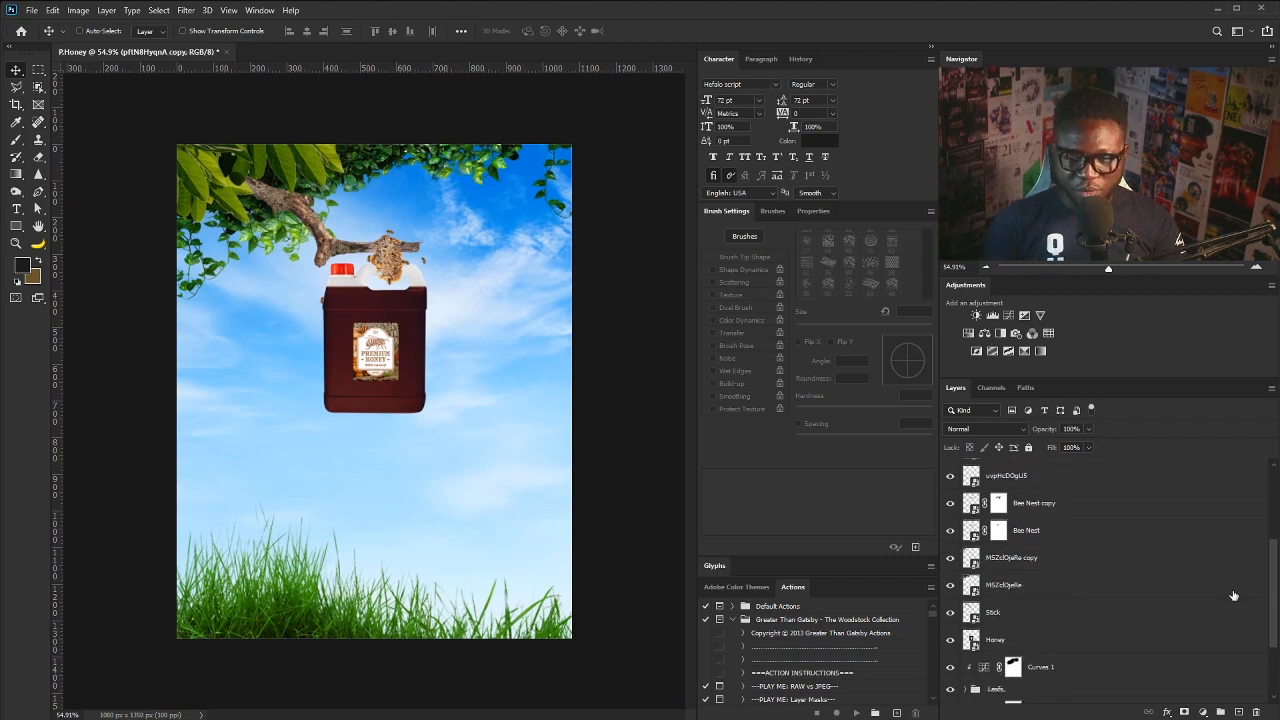
shift+click(1017, 618)
ctrl+click(1045, 624)
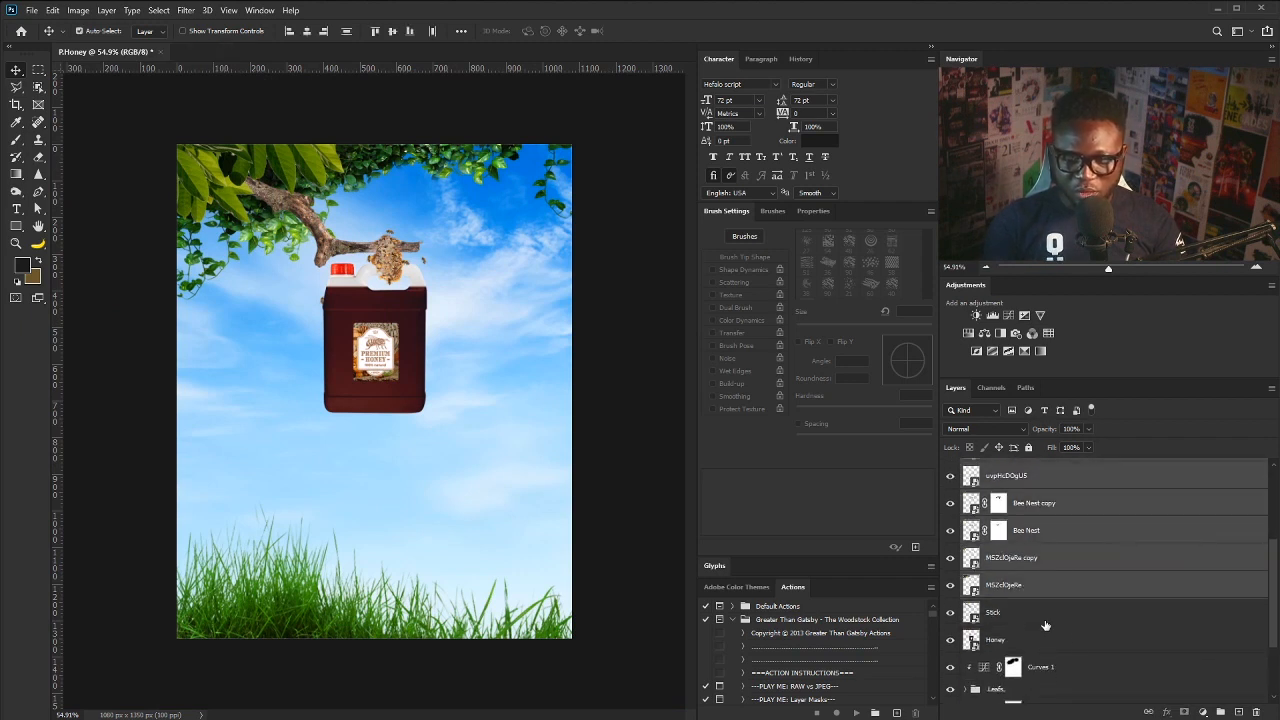
ctrl+click(1036, 585)
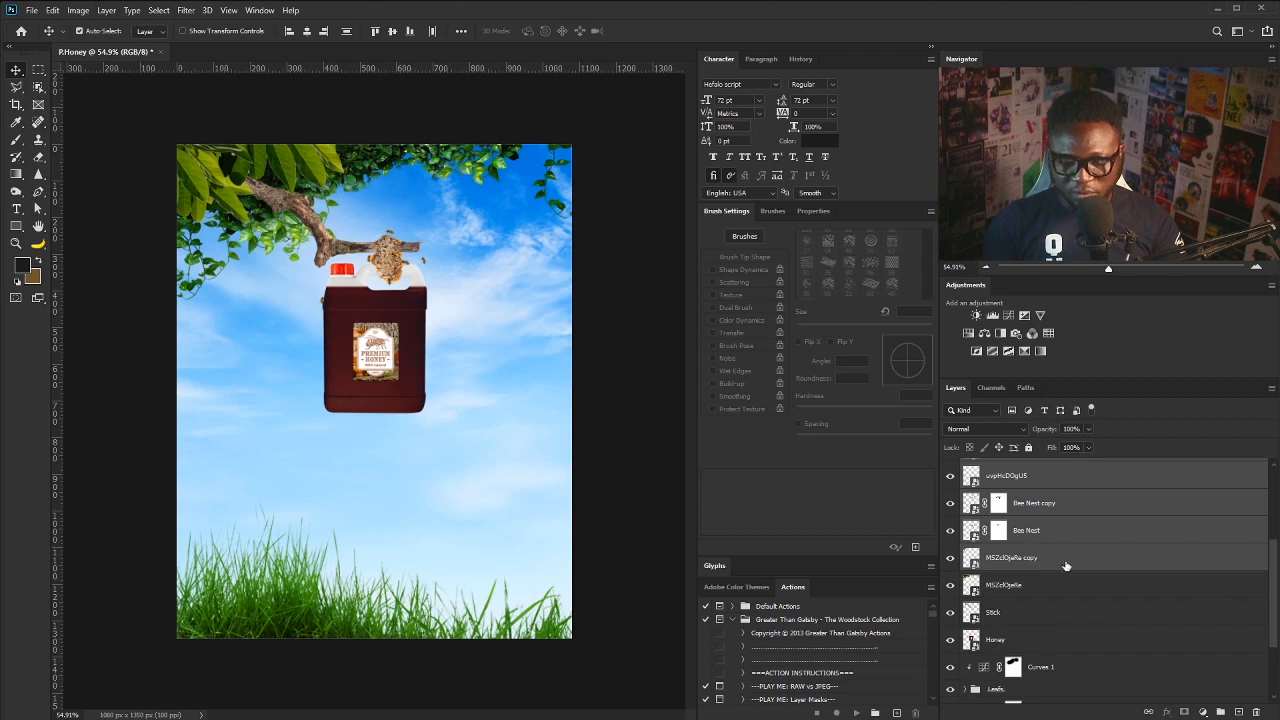
key(ctrl+g)
double_click(999, 475)
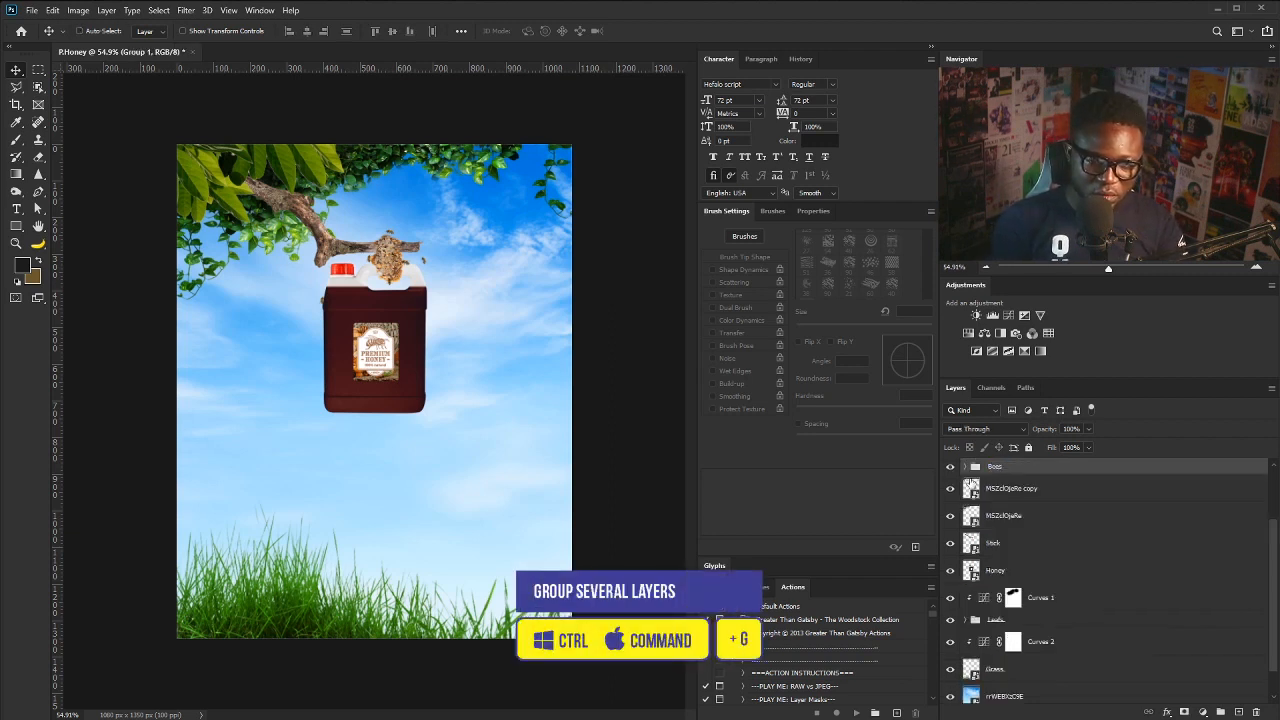
- Name the group Bees, then group the next two layers and Stick as 'Leaf + Stick'
key(Return)
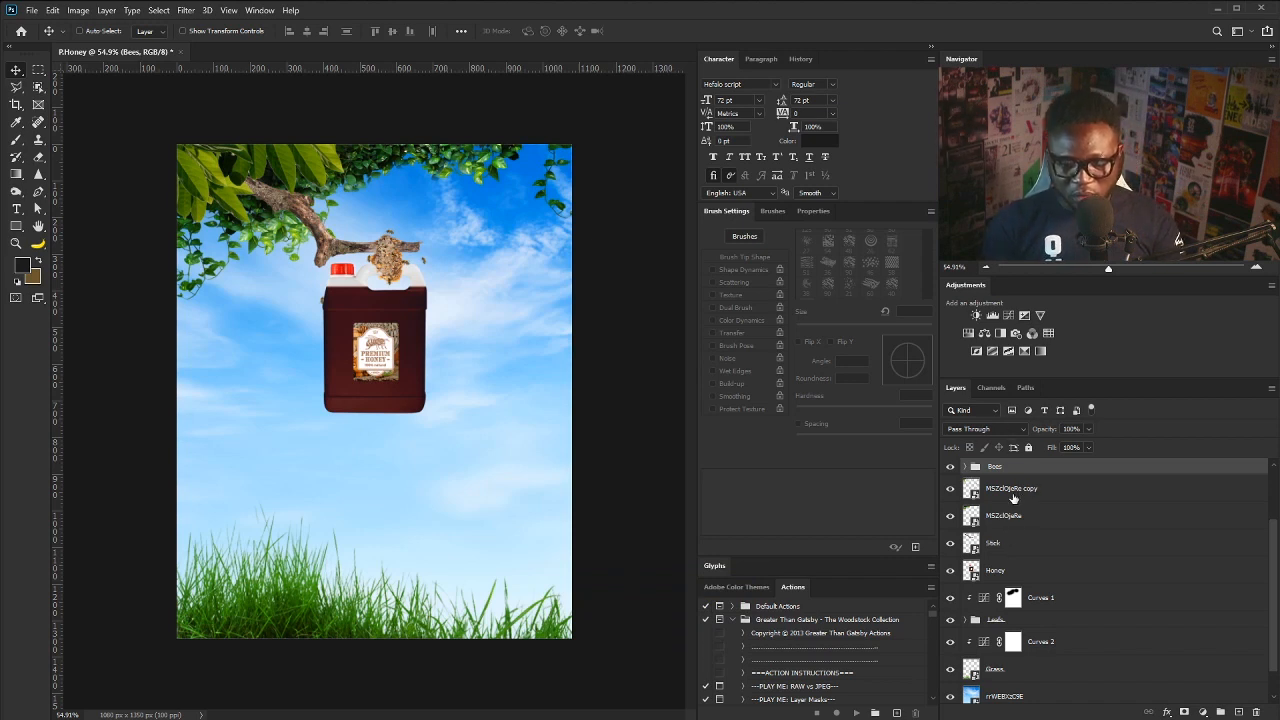
click(1013, 497)
ctrl+click(1009, 525)
ctrl+click(1022, 549)
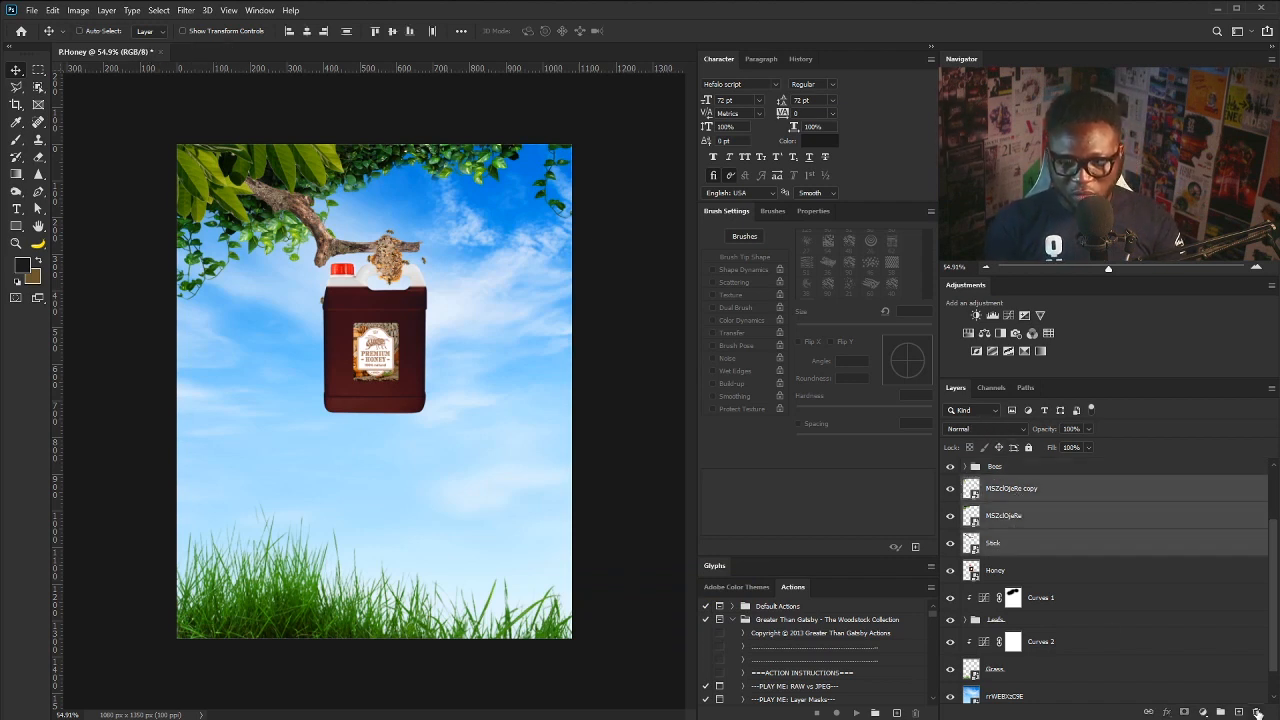
click(1220, 712)
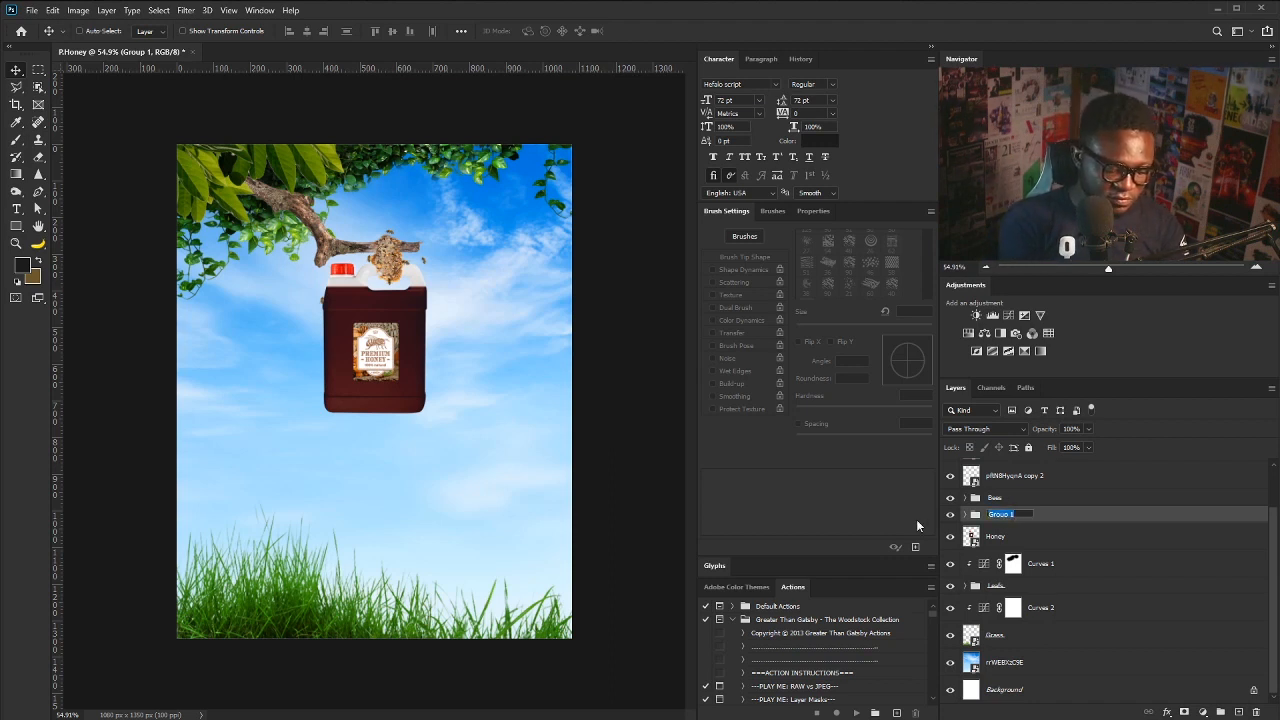
text(Leaf + Stick)
key(Return)
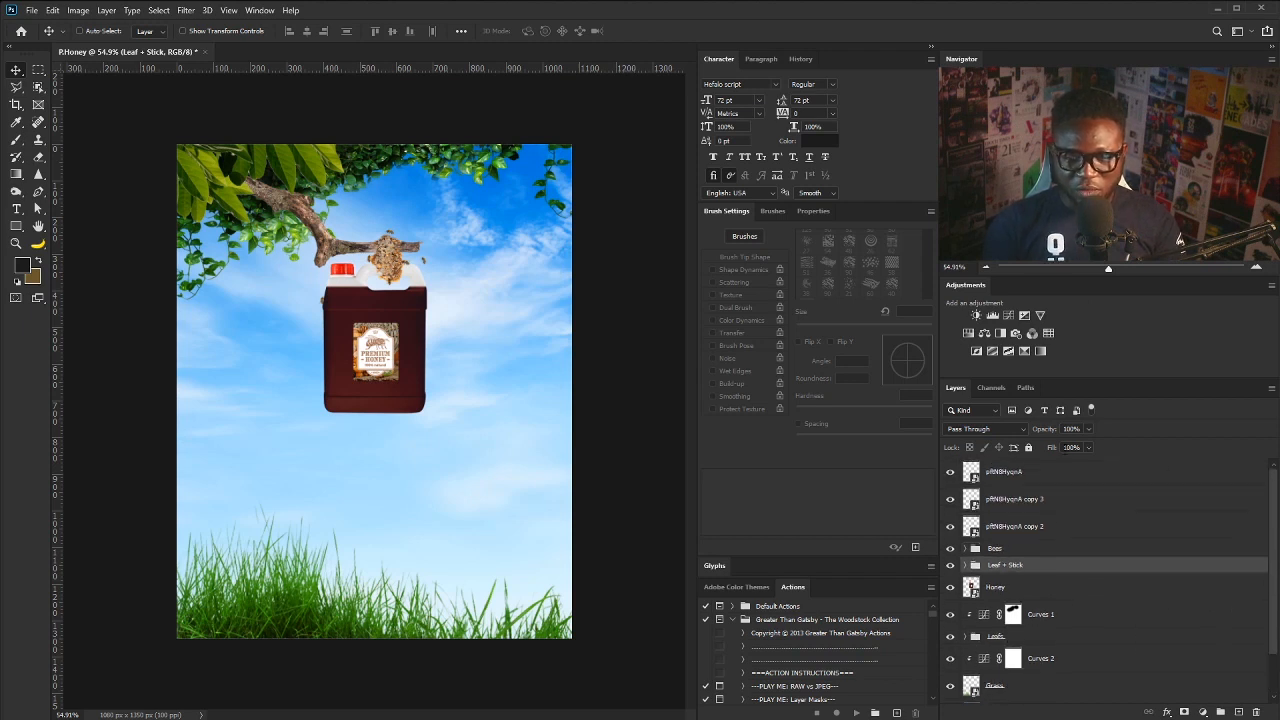
- Make the top layer visible and move the top three layers into the Bees group
click(951, 473)
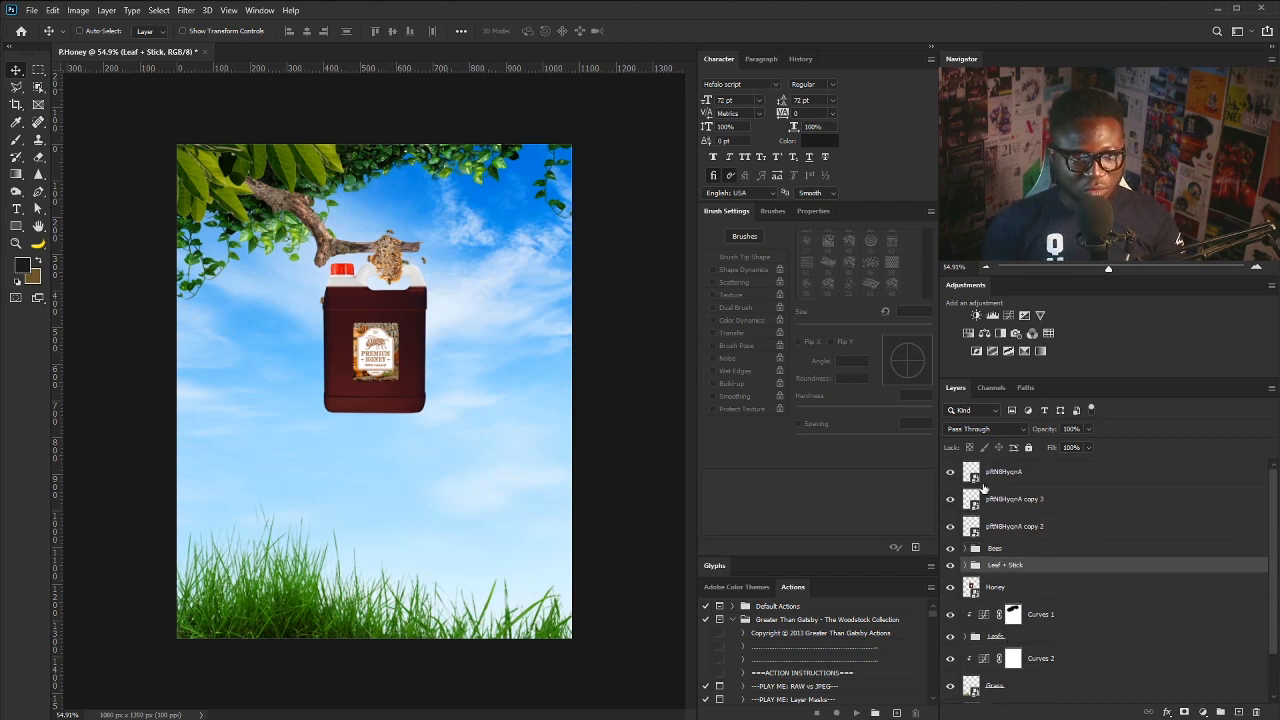
click(1012, 481)
shift+click(1015, 528)
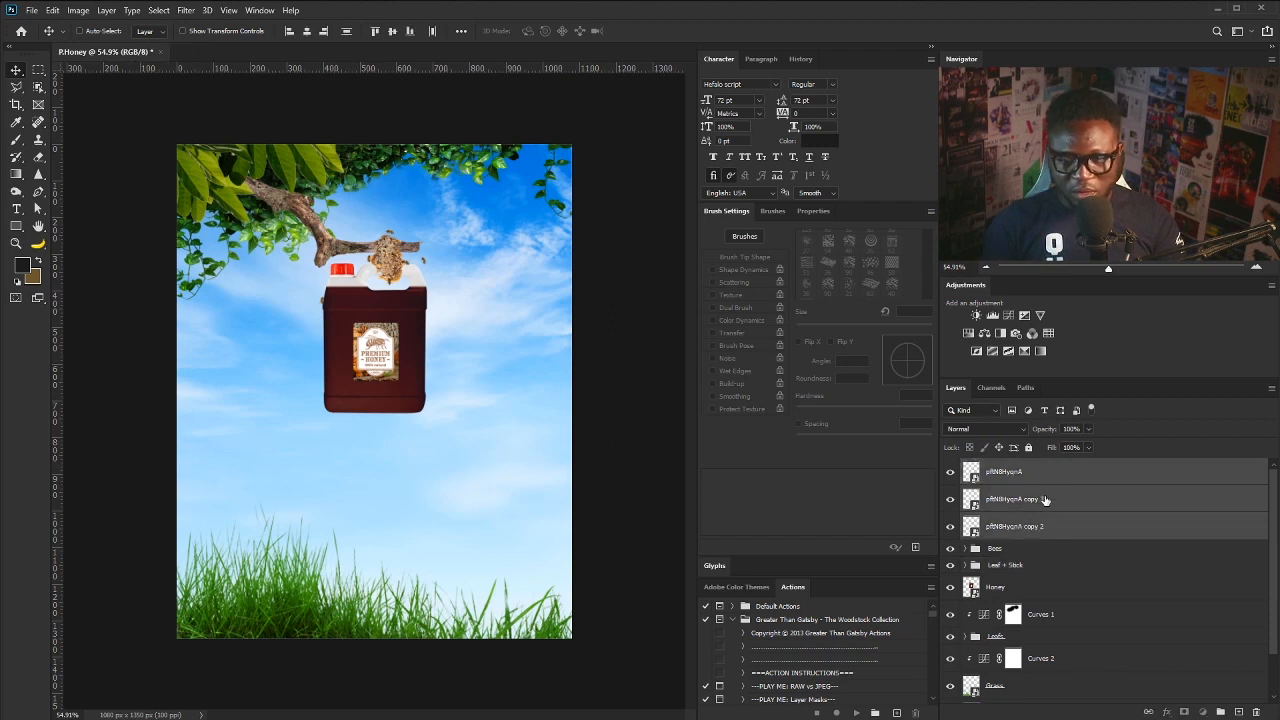
drag(1040, 502, 1000, 550)
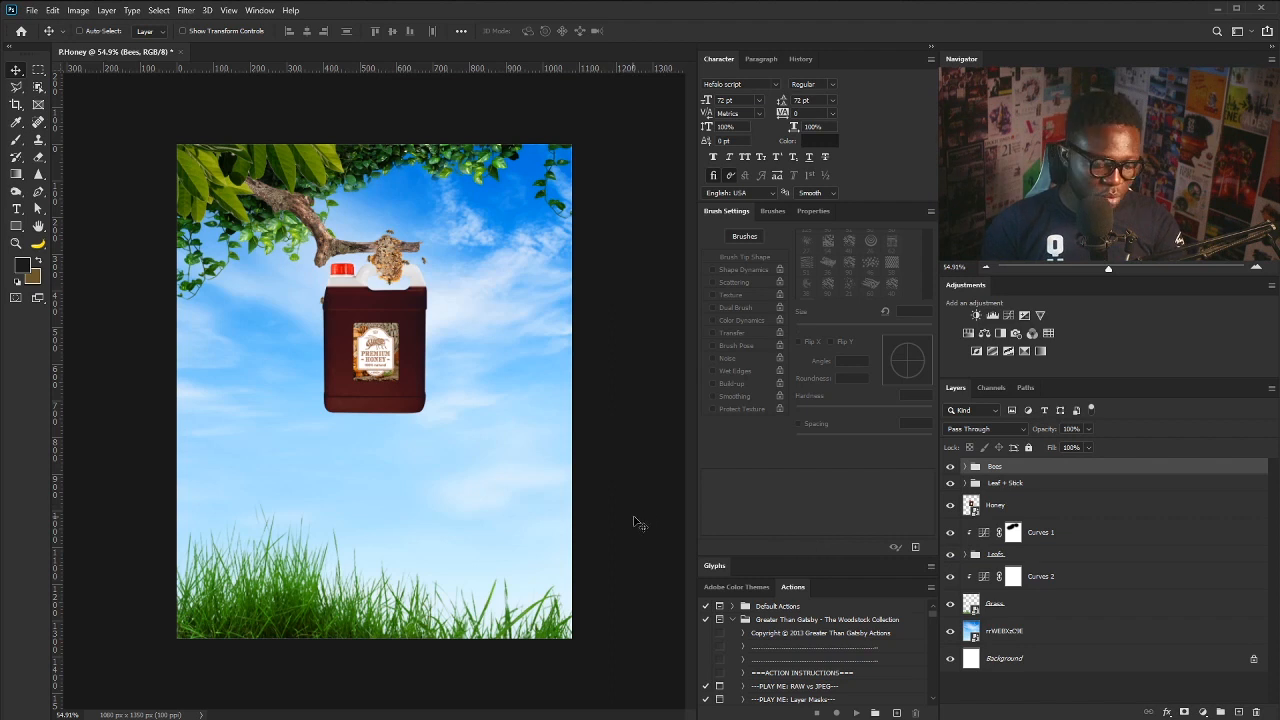
- Add a Gradient Map above the sky with a #38312f left stop and a new #e2914a middle stop
click(1032, 632)
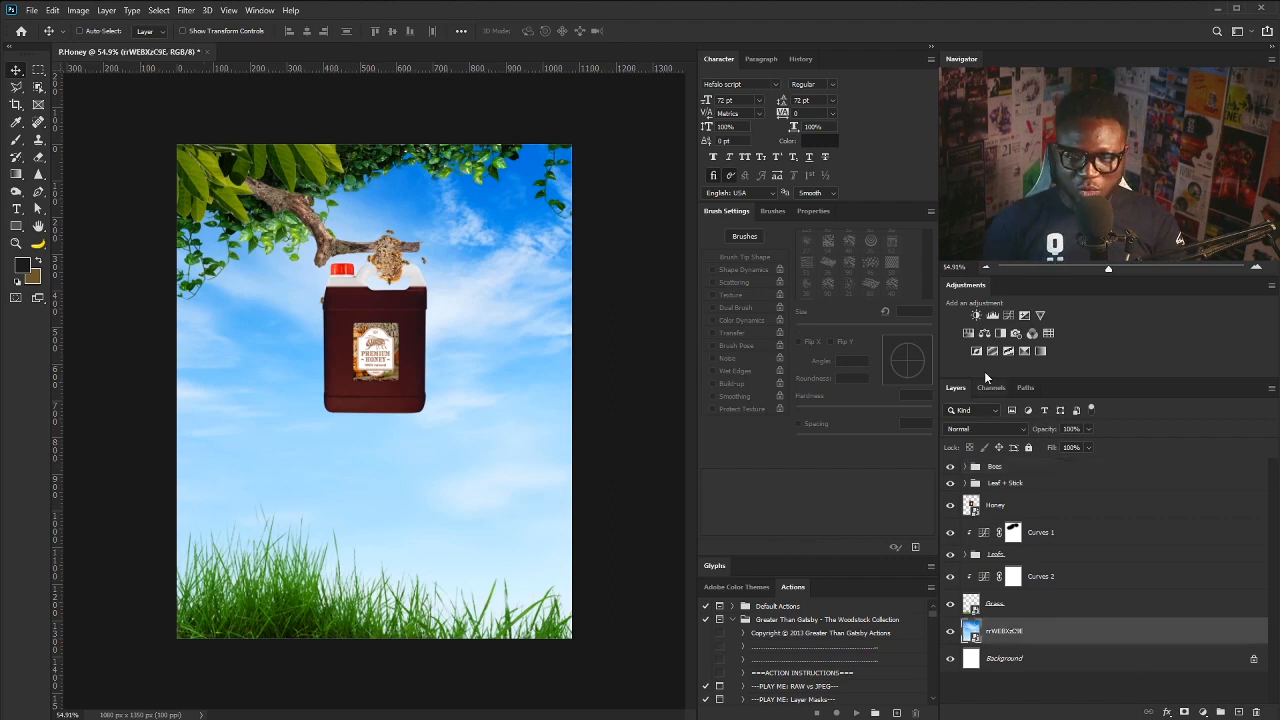
click(1024, 351)
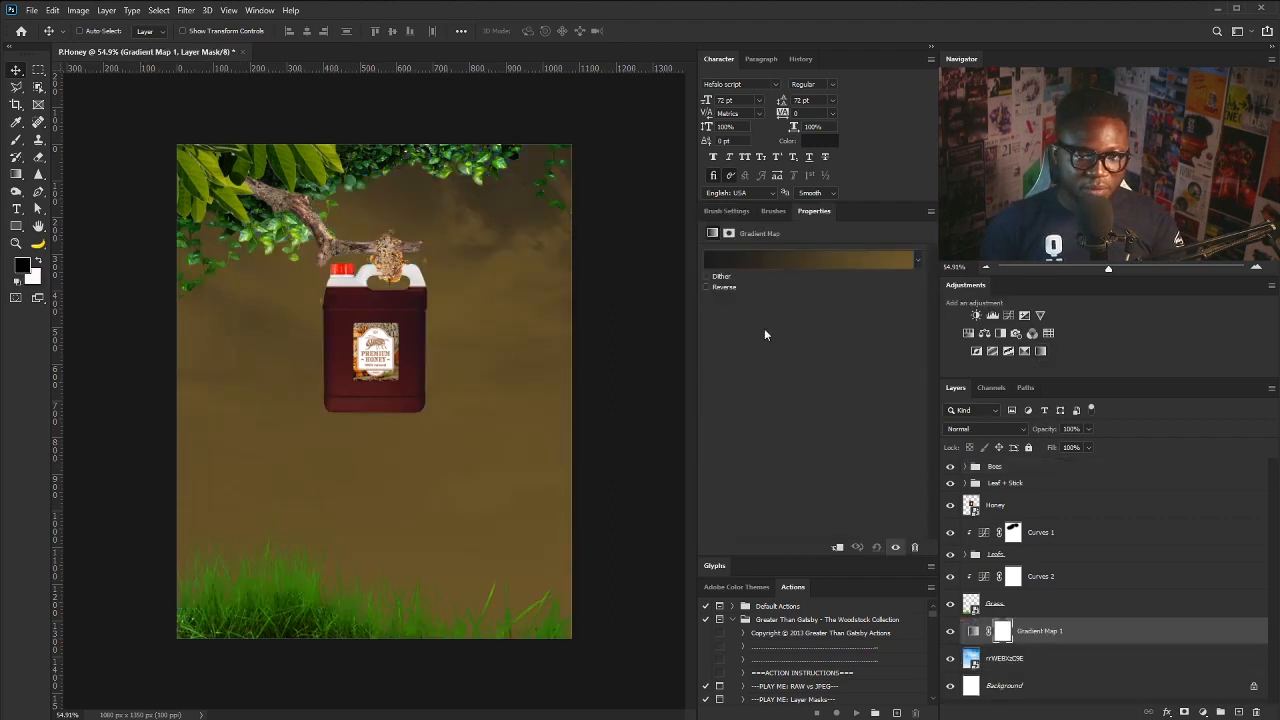
click(802, 262)
click(731, 494)
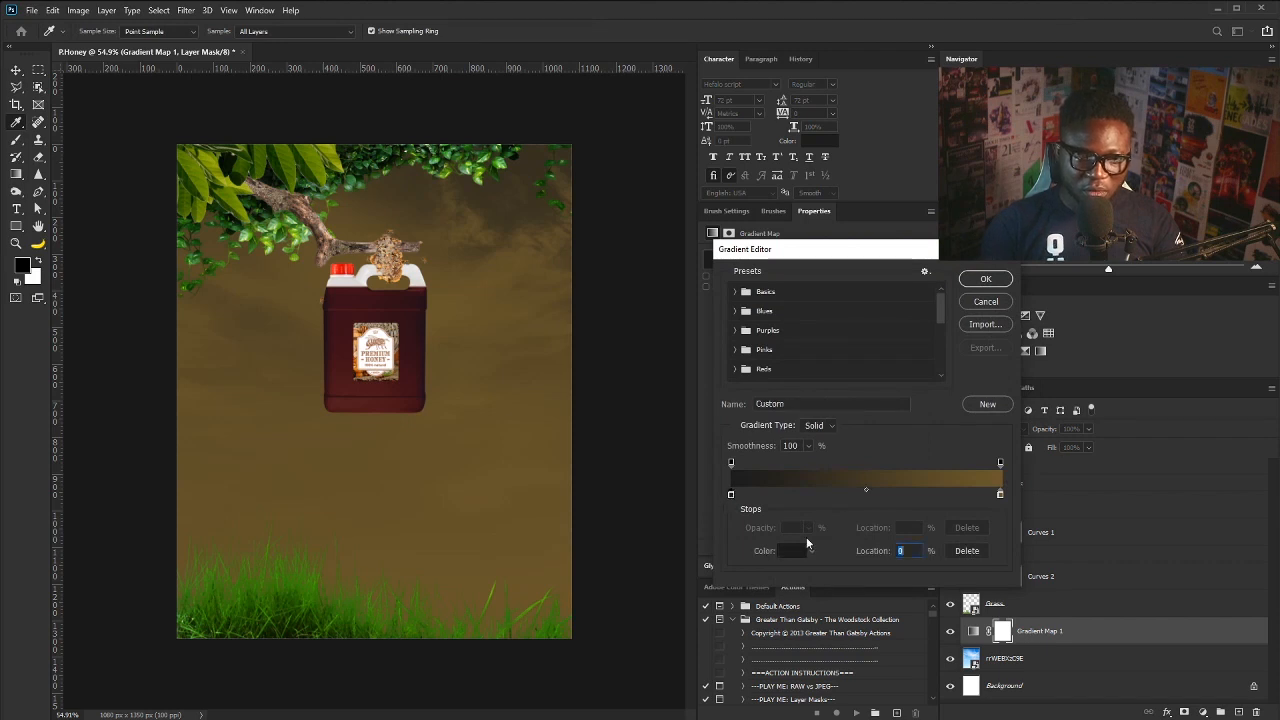
click(791, 550)
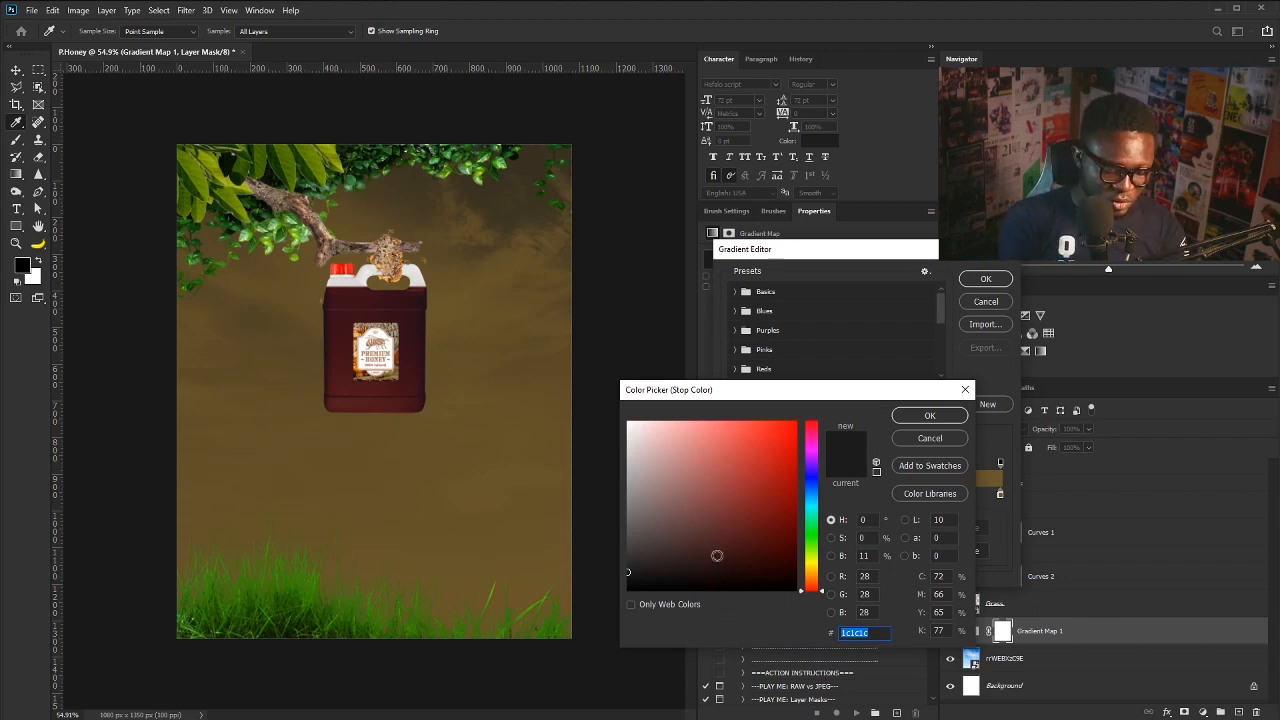
text(38)
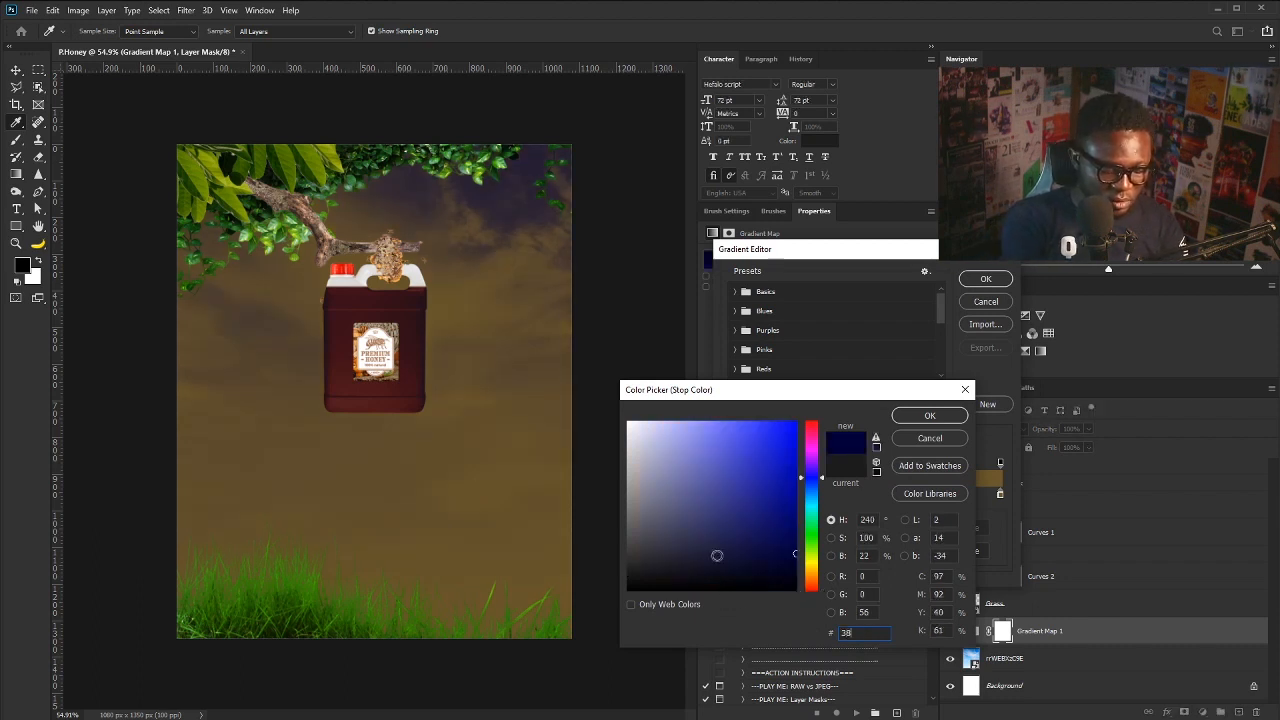
text(312)
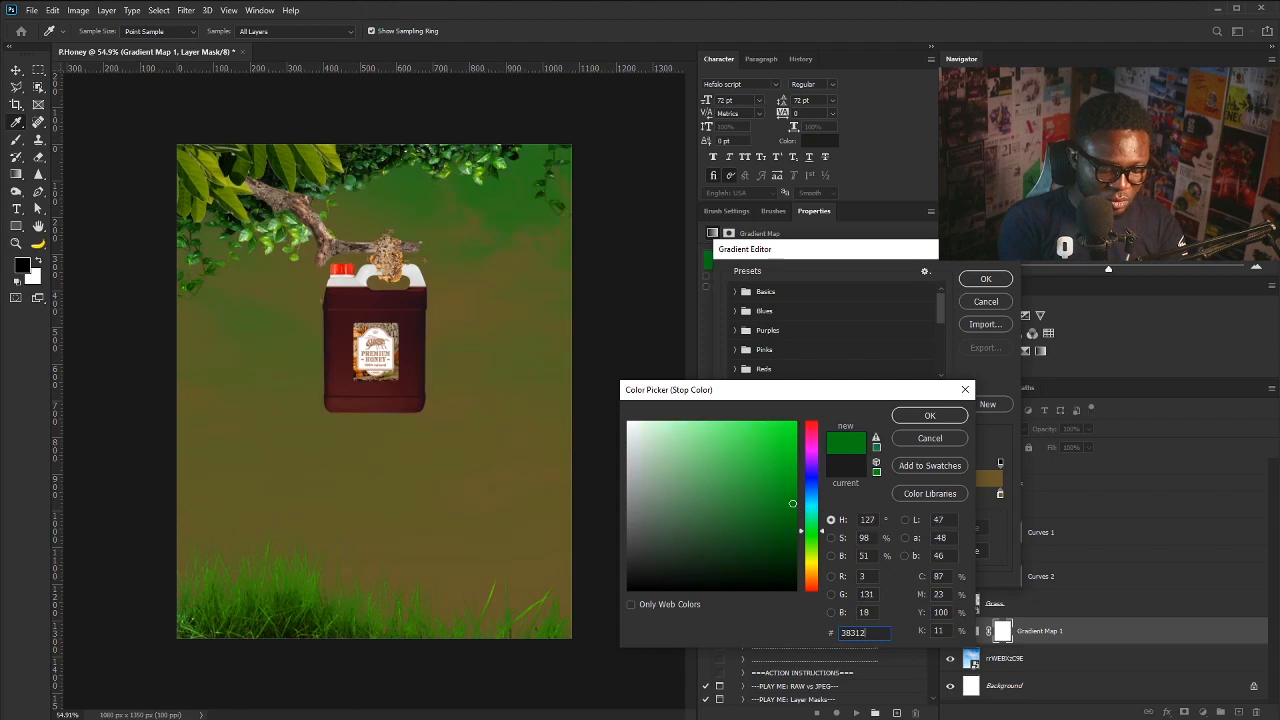
text(f)
click(934, 419)
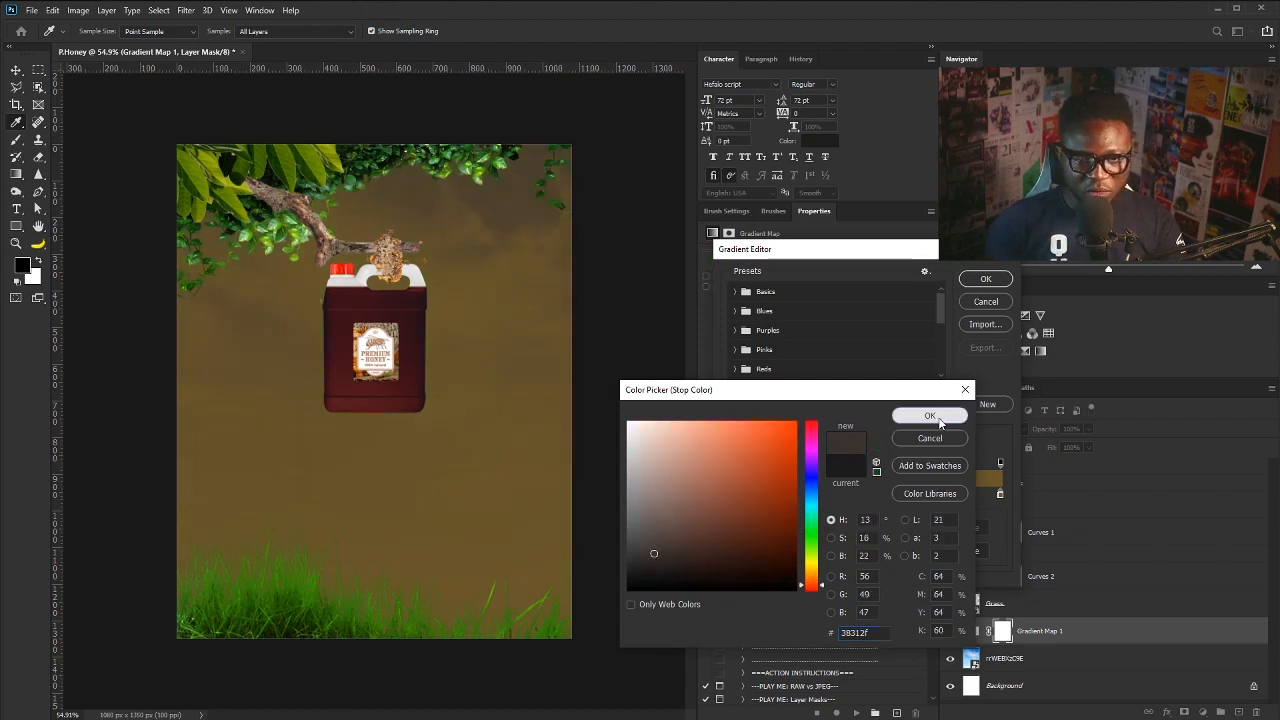
click(839, 496)
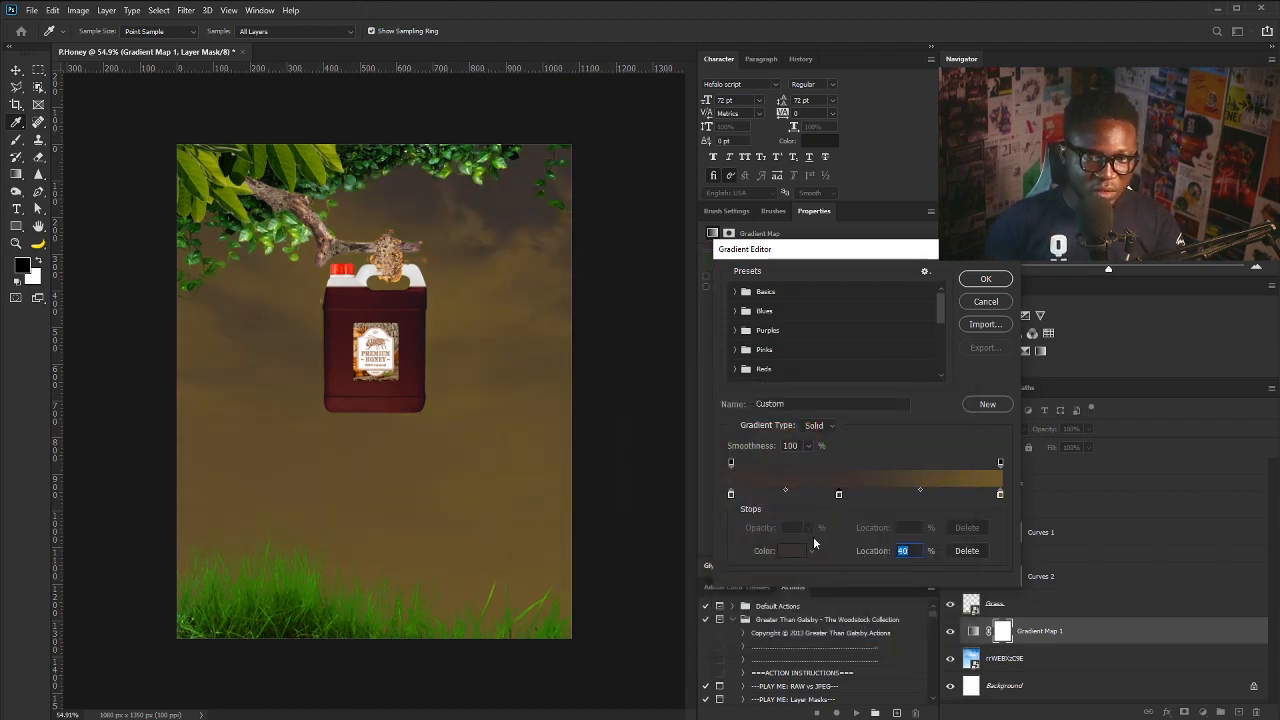
click(790, 551)
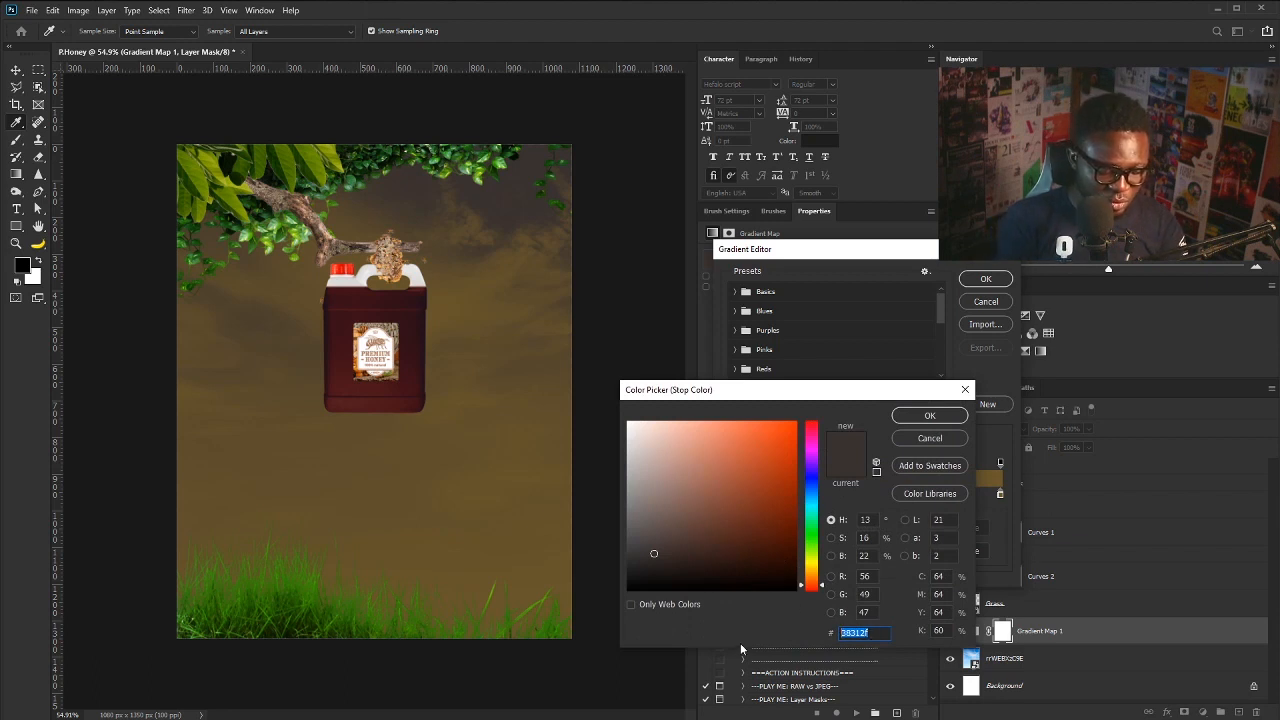
text(e291)
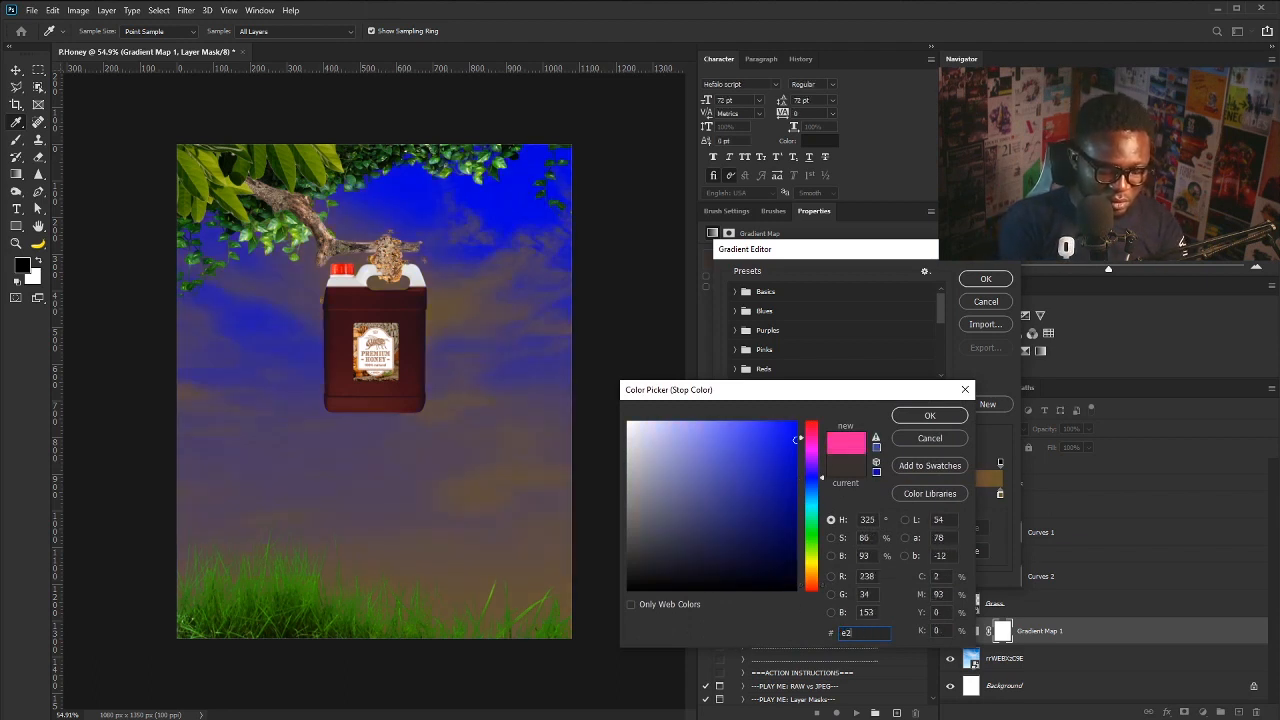
text(4a)
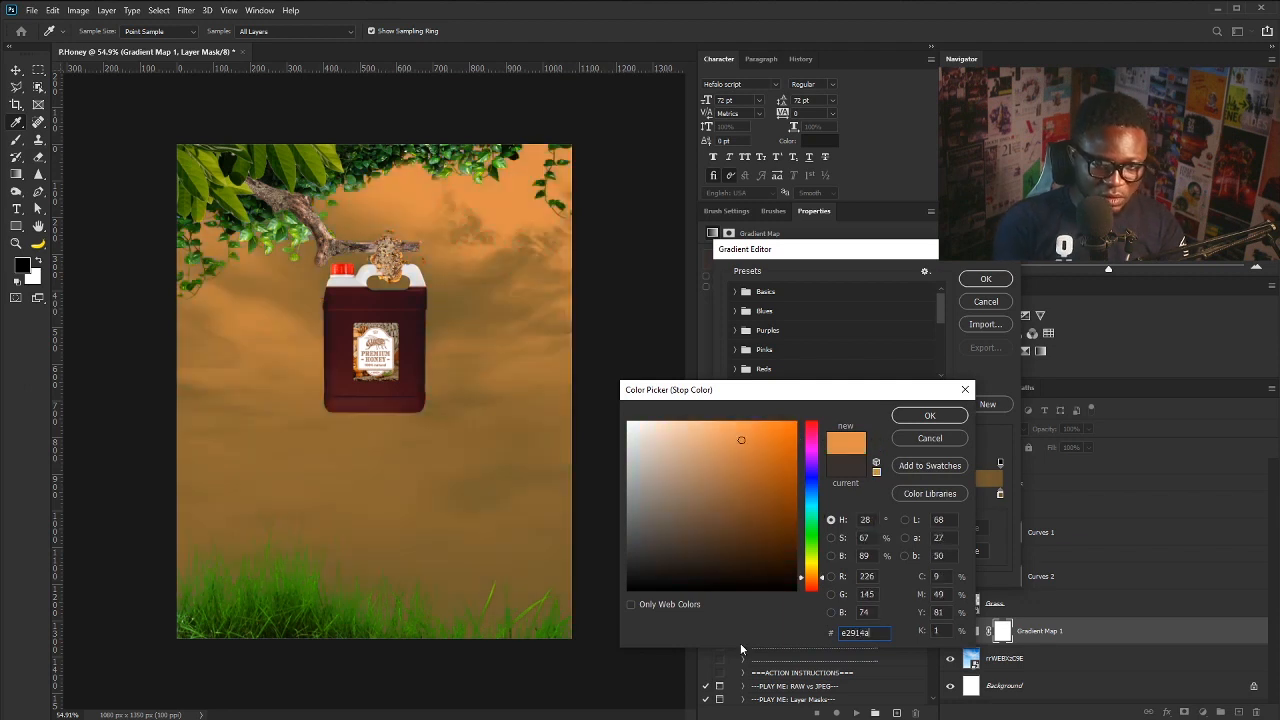
click(916, 417)
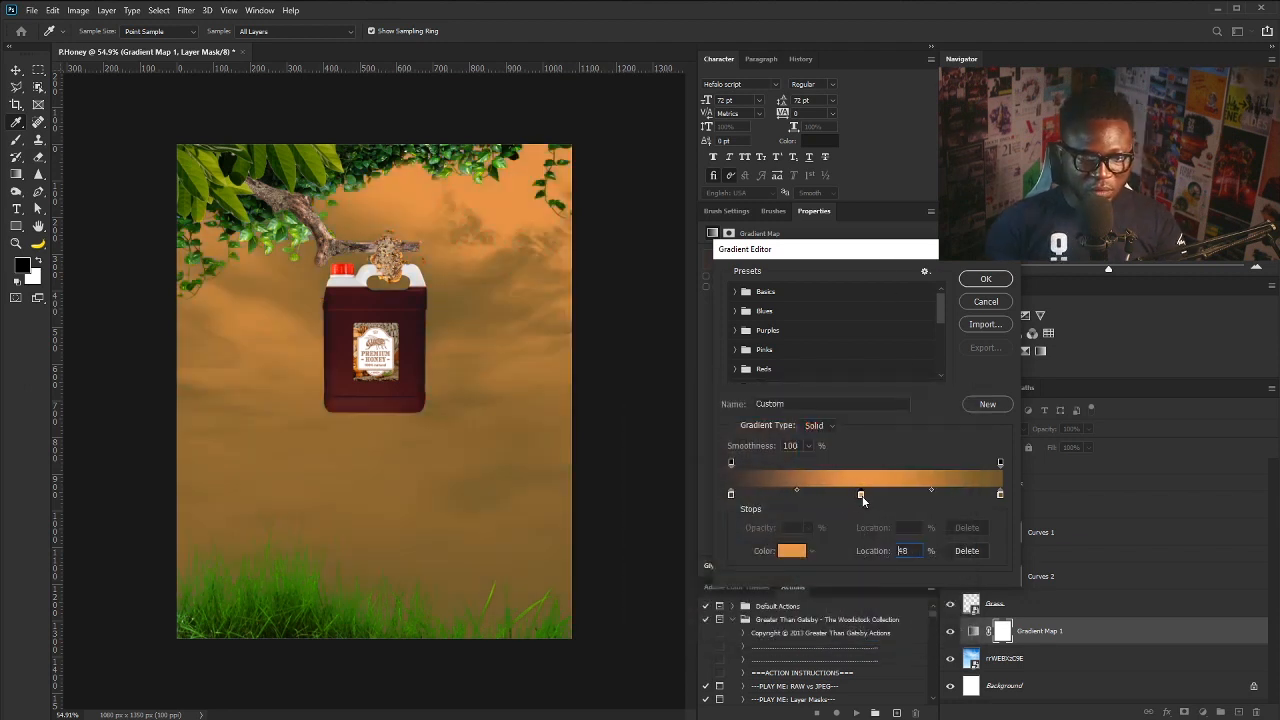
- Set the right stop to #fcdc9c, move the stops to 17% and 62%, and apply the gradient
double_click(1000, 494)
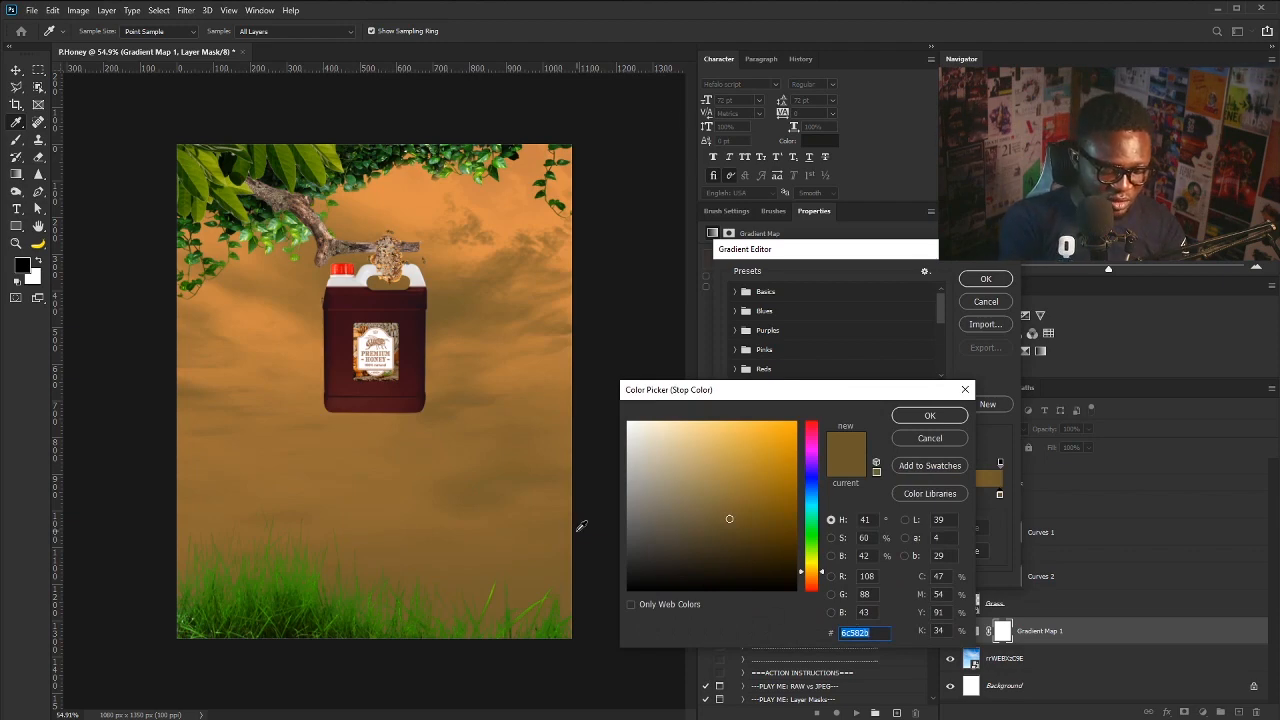
text(fcdc)
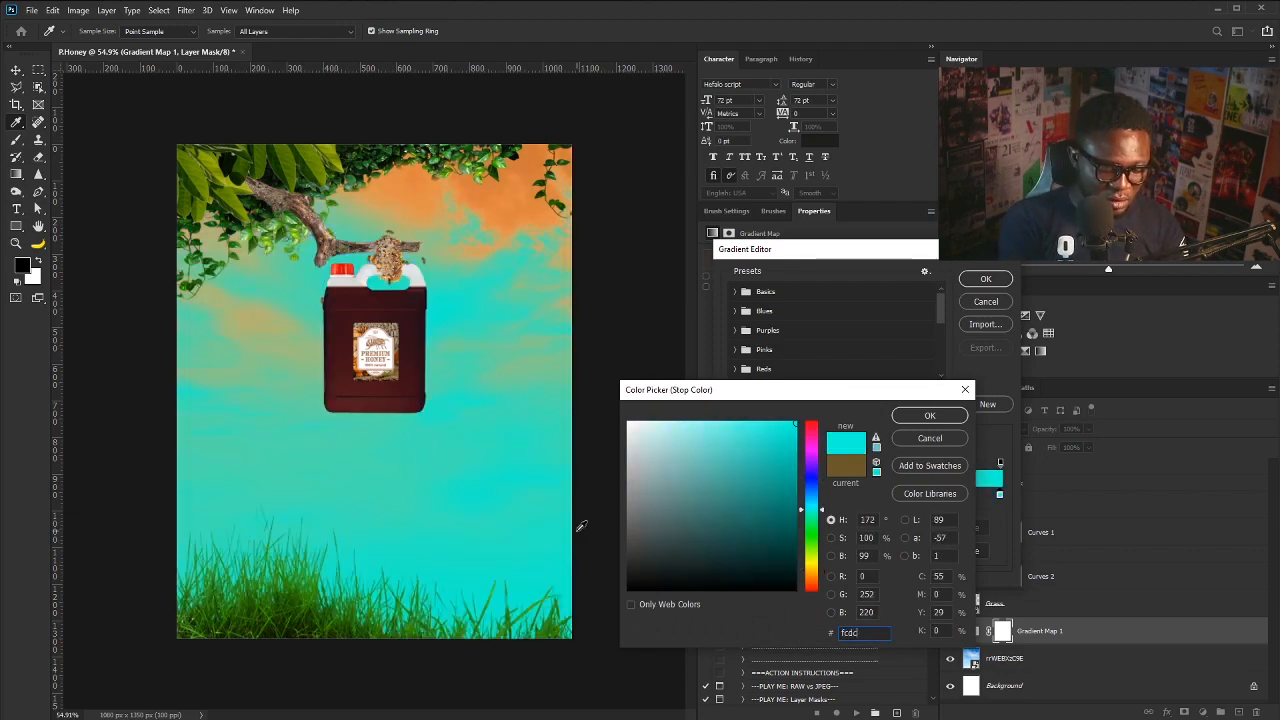
text(9c)
click(941, 419)
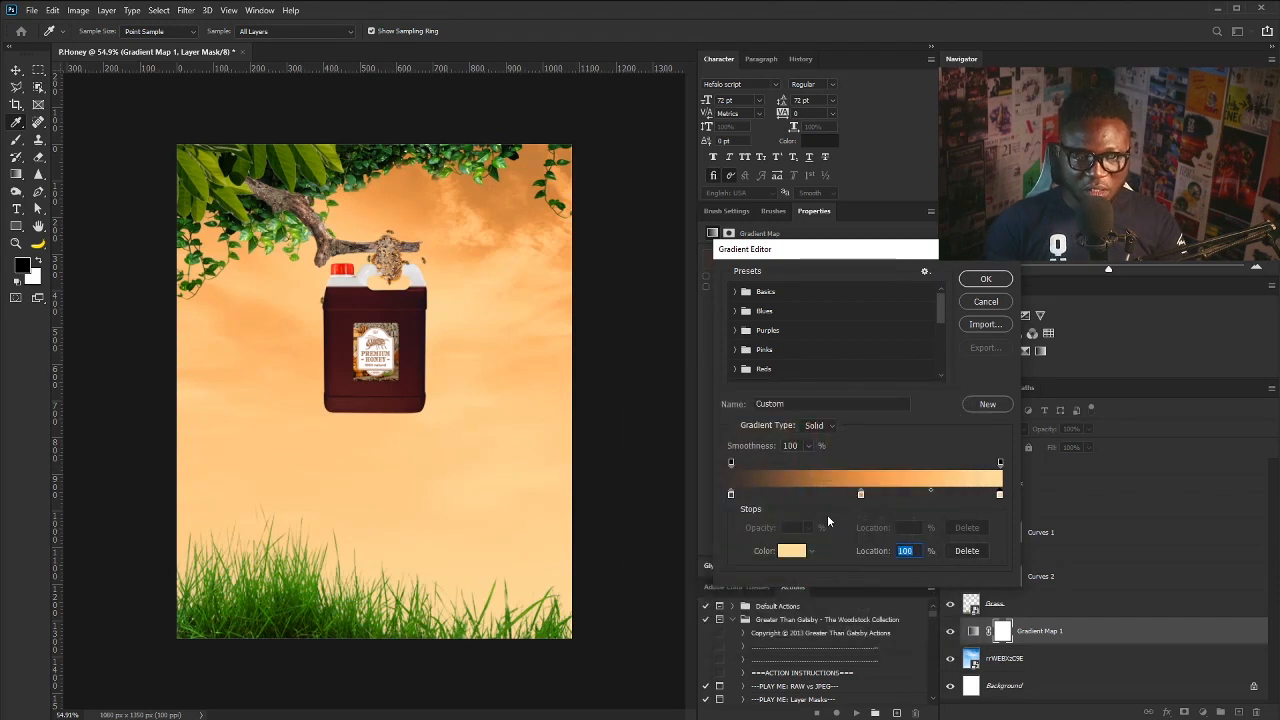
mouse_move(860, 495)
mouse_down()
mouse_move(890, 494)
mouse_move(850, 494)
mouse_up()
click(733, 494)
drag(734, 495, 769, 496)
drag(850, 494, 894, 497)
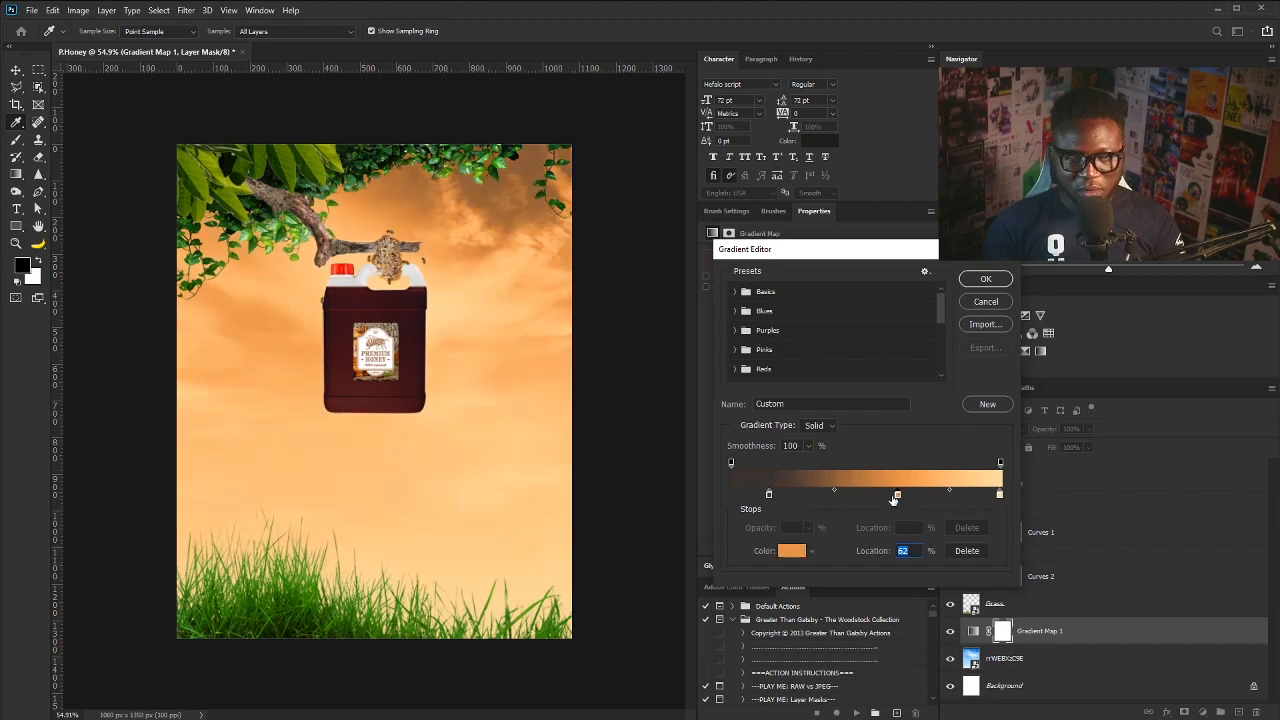
click(983, 280)
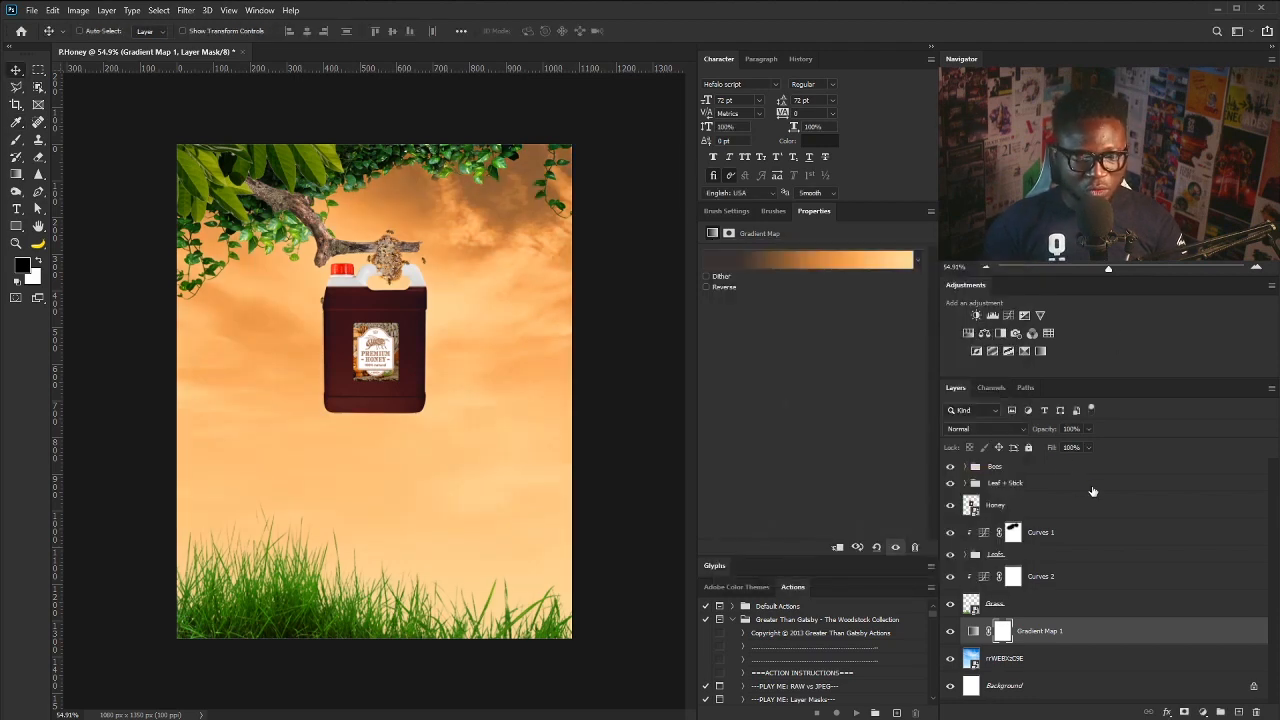
- Set Gradient Map 1 to 67% opacity and add Hue/Saturation at -9 saturation on the sky, then a new layer
click(1089, 429)
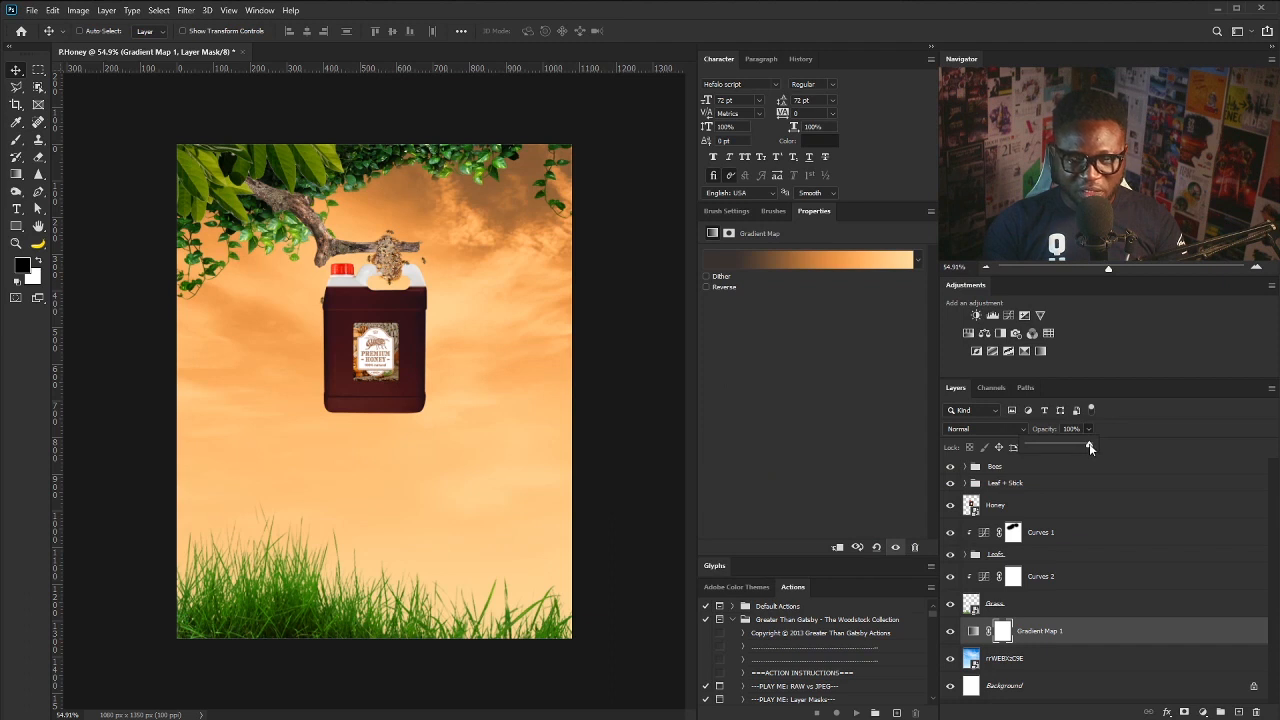
click(1004, 658)
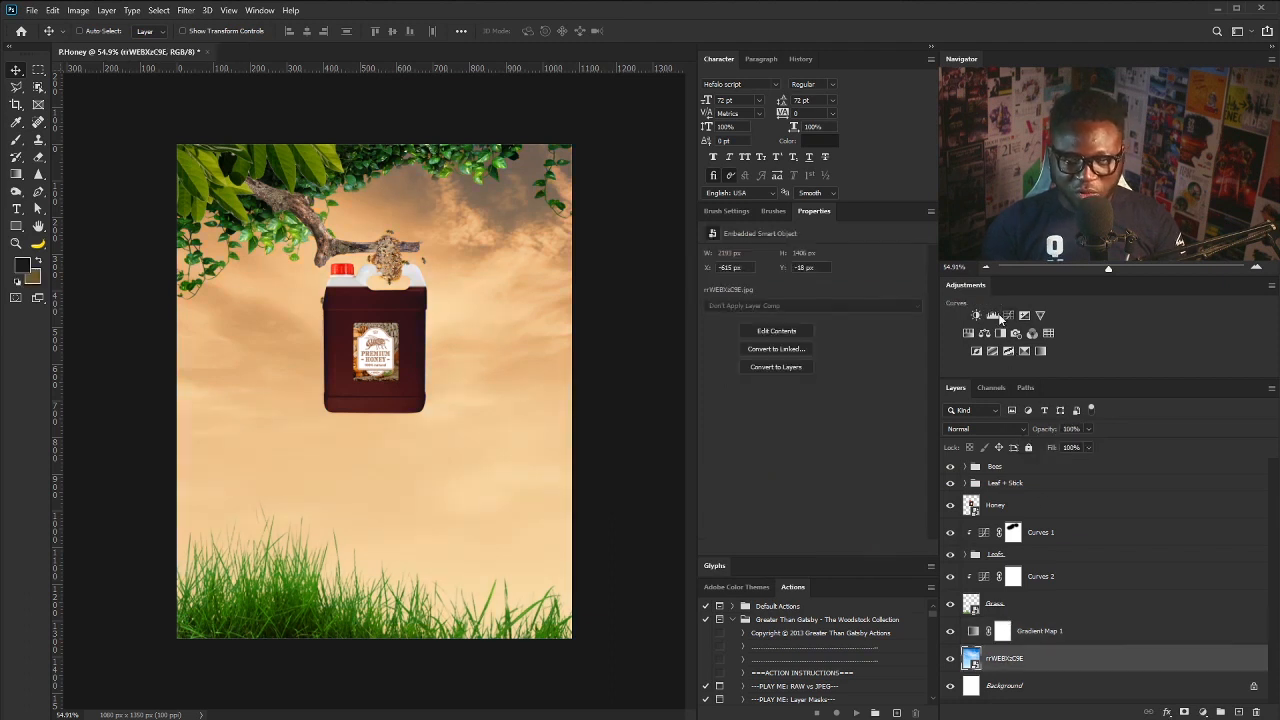
click(969, 333)
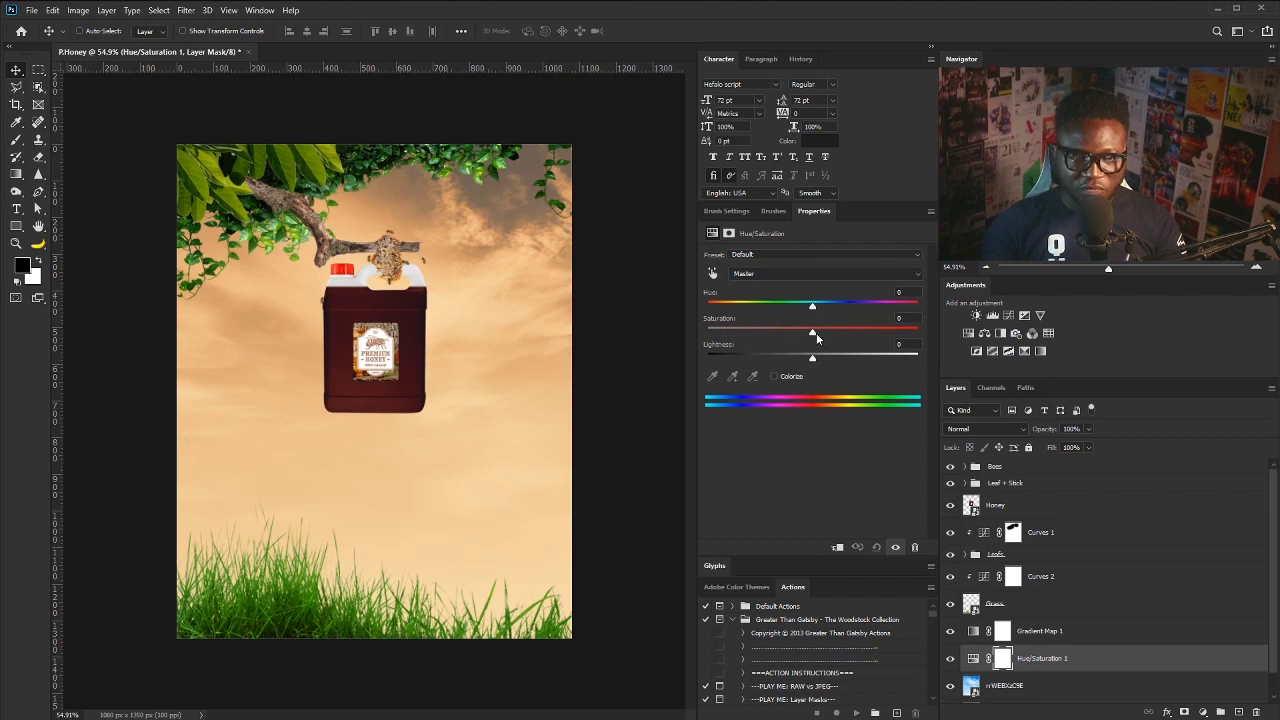
drag(812, 336, 797, 339)
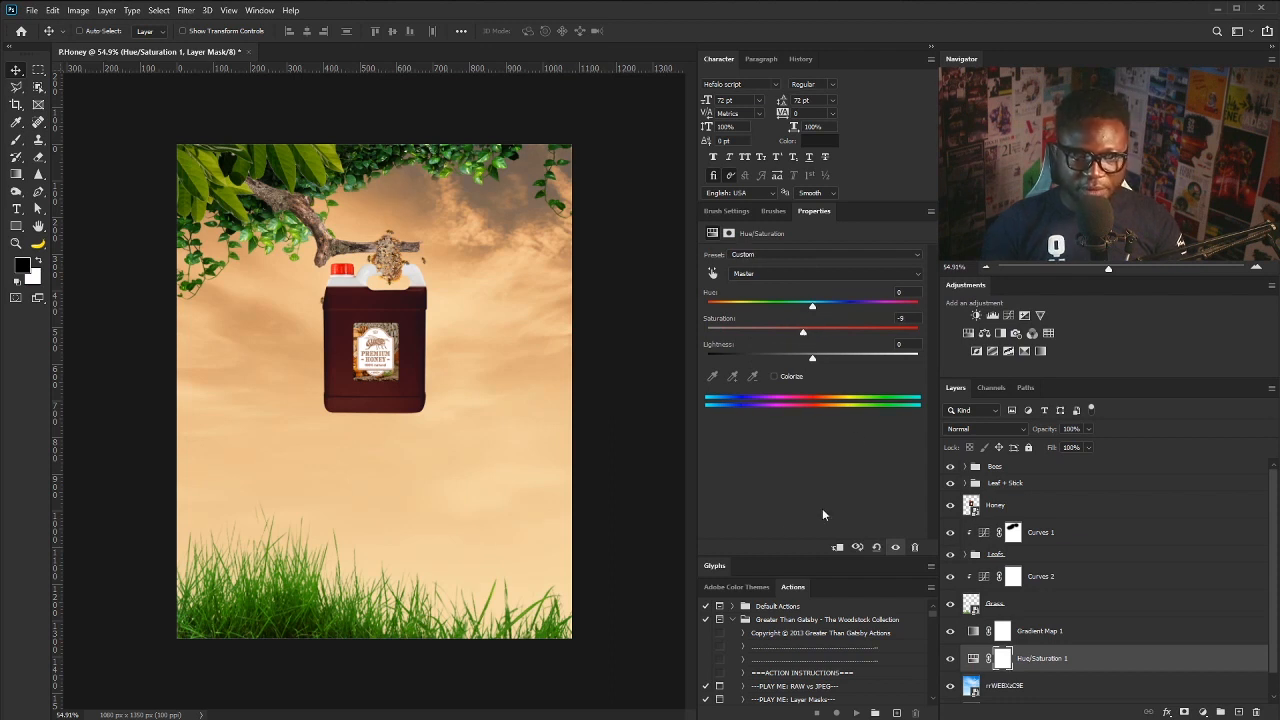
click(1040, 630)
alt+click(1237, 713)
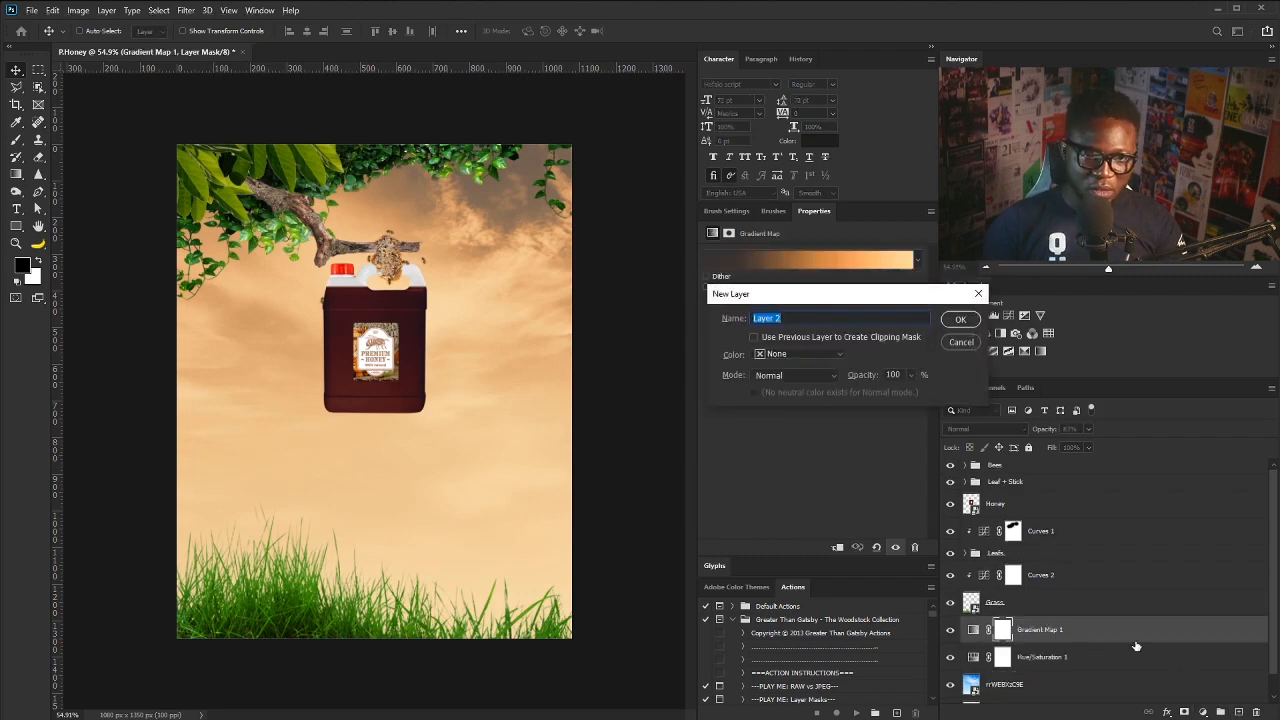
- Name the new layer Sun and paint a light orange glow below the jug
text(Sun)
key(Return)
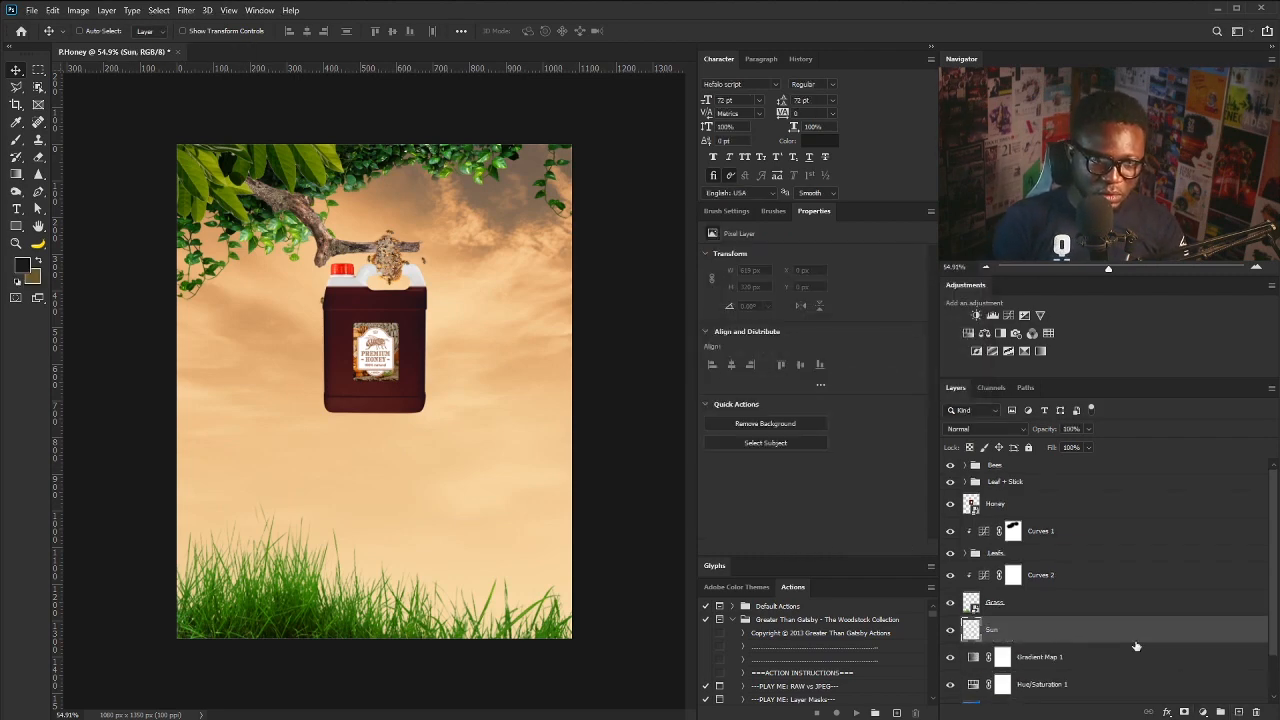
key(b)
click(26, 268)
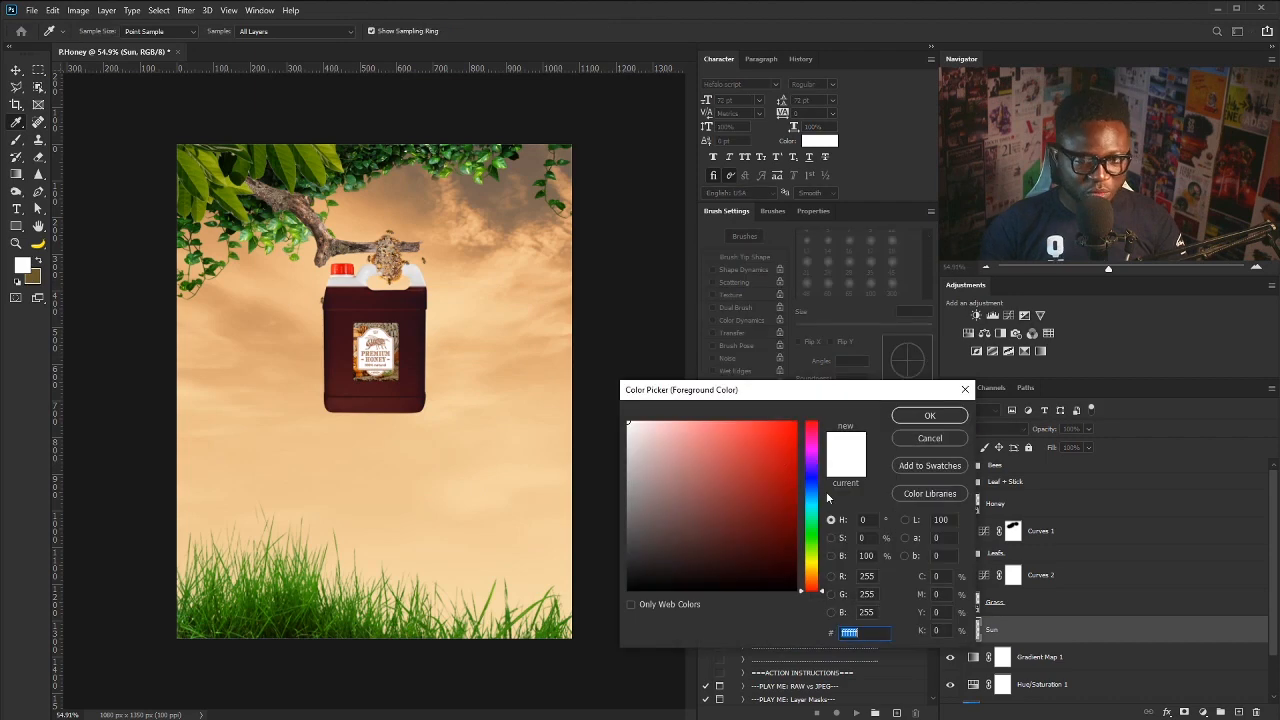
drag(817, 584, 817, 577)
drag(736, 430, 735, 403)
click(929, 416)
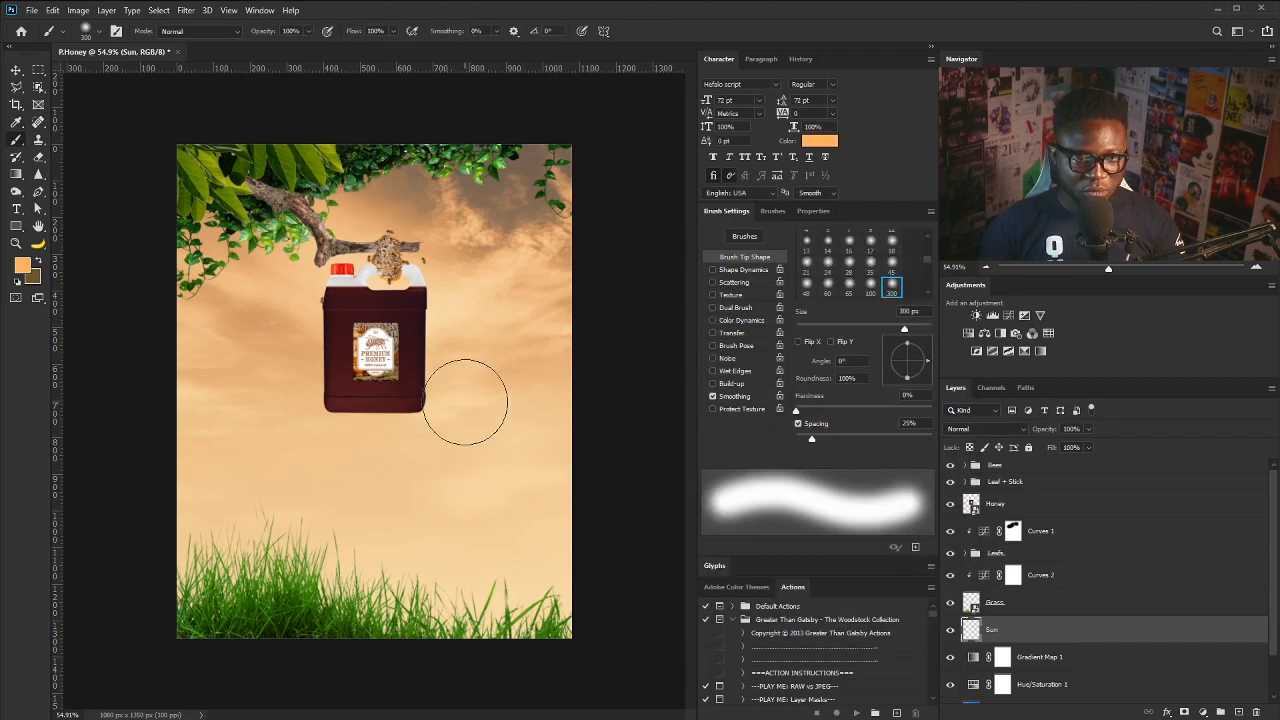
click(425, 412)
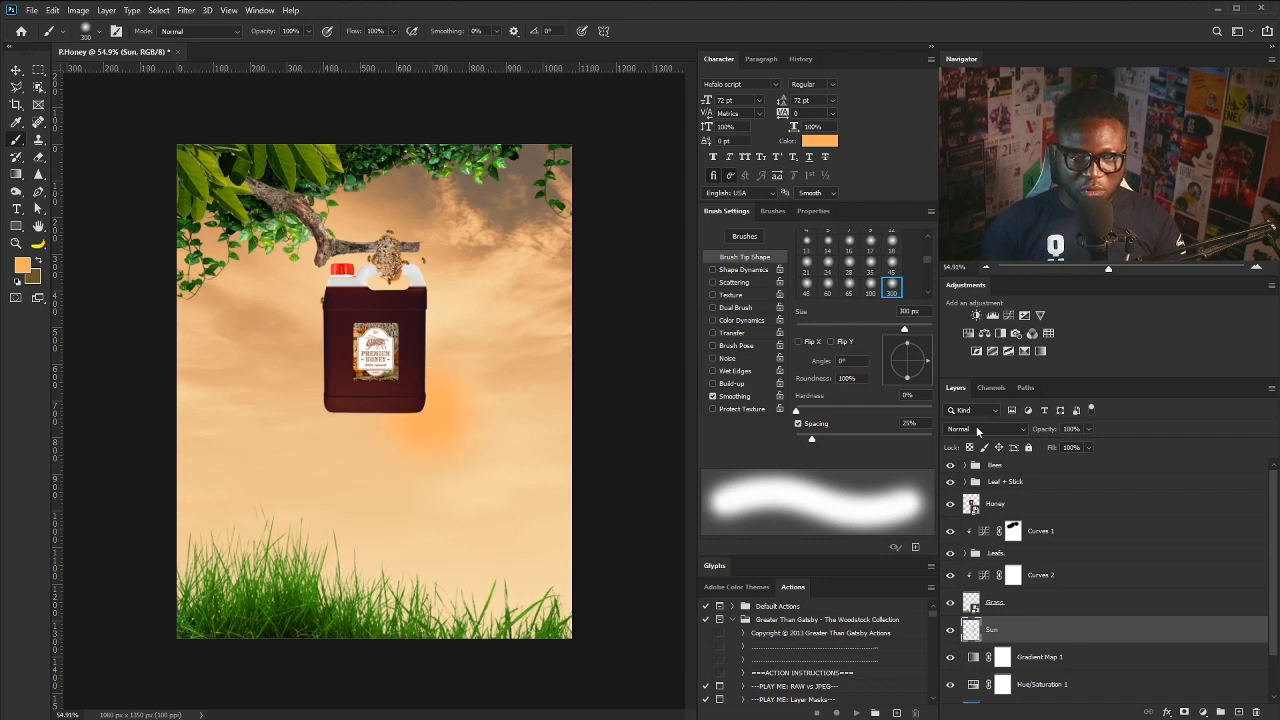
- Set the Sun layer to Screen, enlarge its glow to about 177%, and add Layer 2 above
click(976, 425)
click(970, 540)
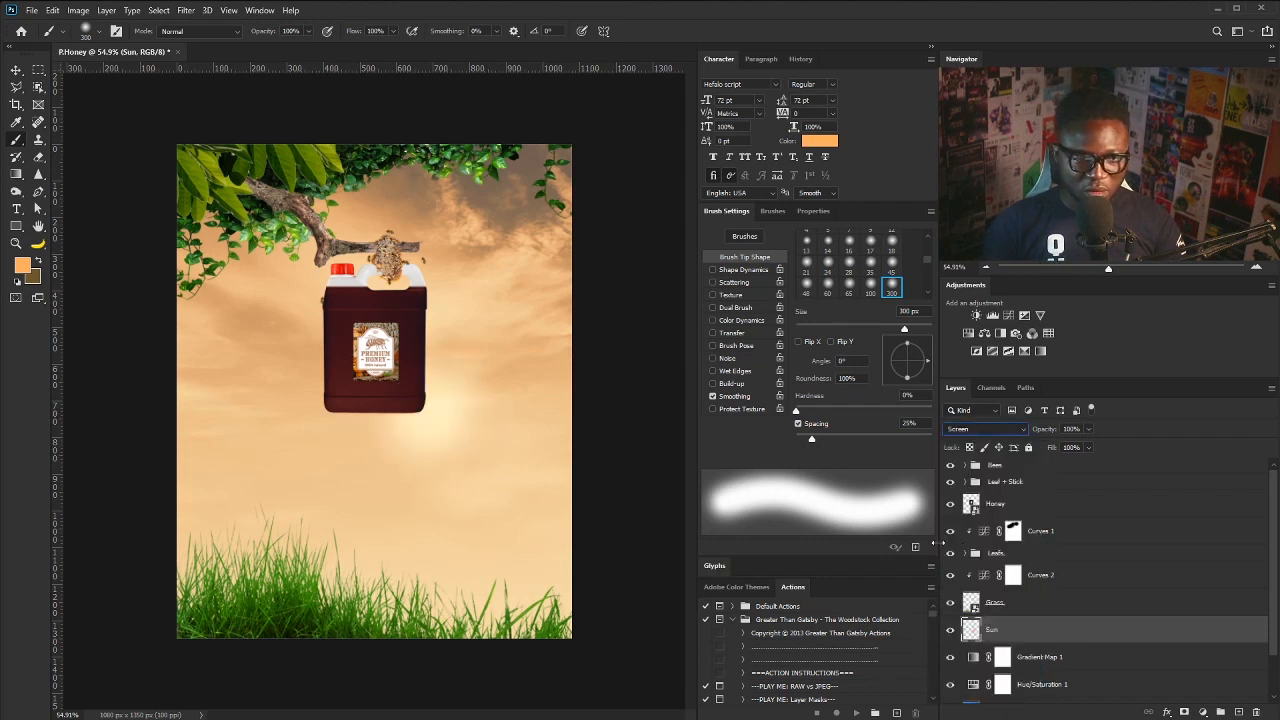
key(ctrl+t)
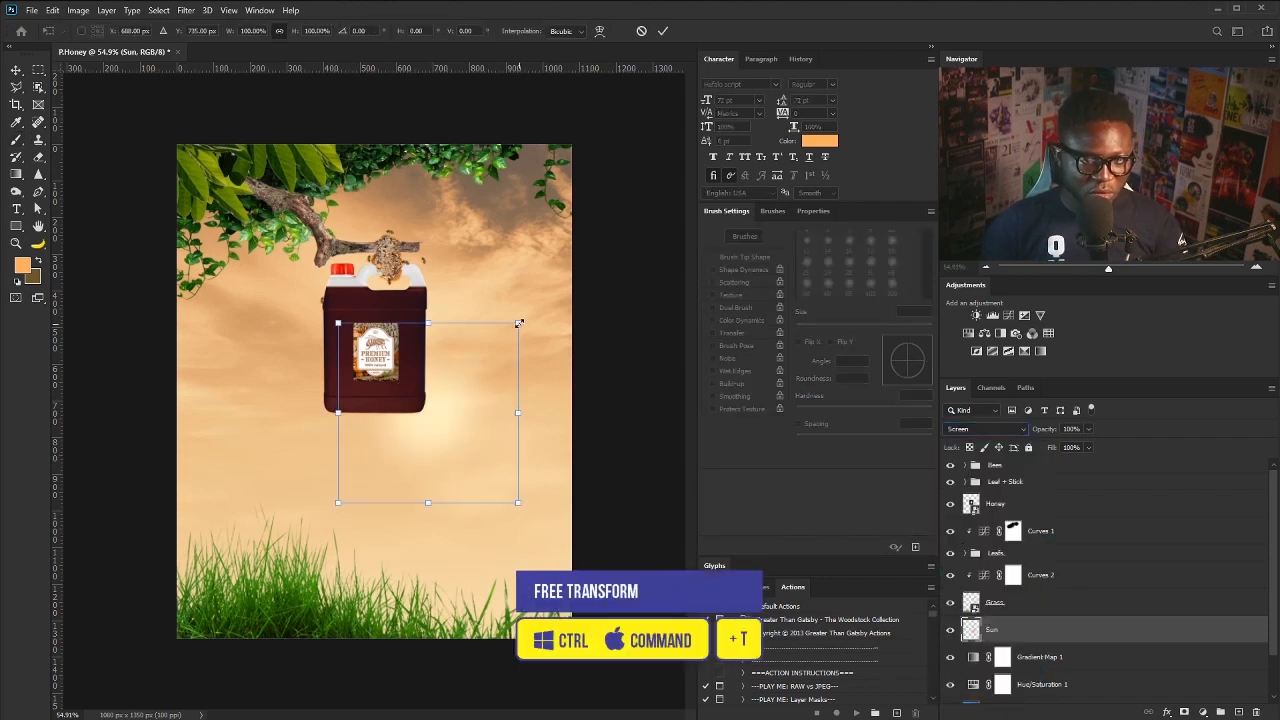
drag(518, 323, 588, 253)
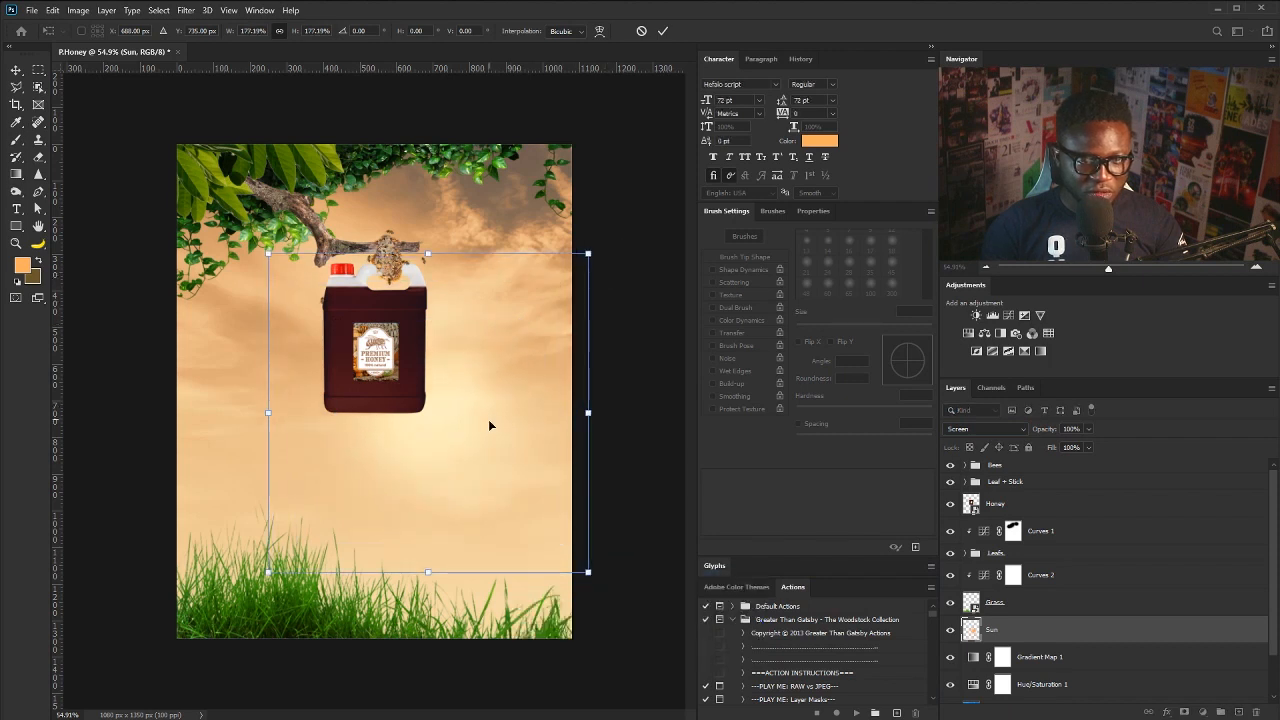
key(Return)
key(b)
click(1222, 712)
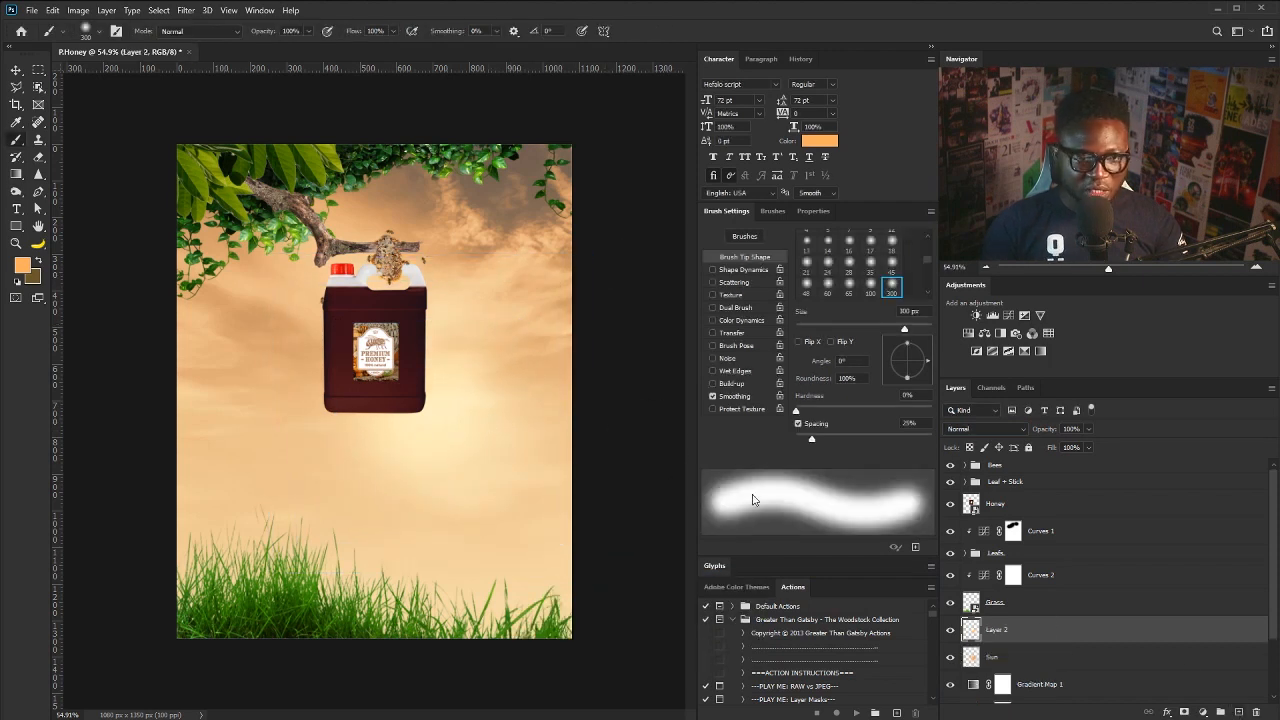
- Paint a pale peach #ffeddc glow on Layer 2 and enlarge it to about 800 px
click(22, 264)
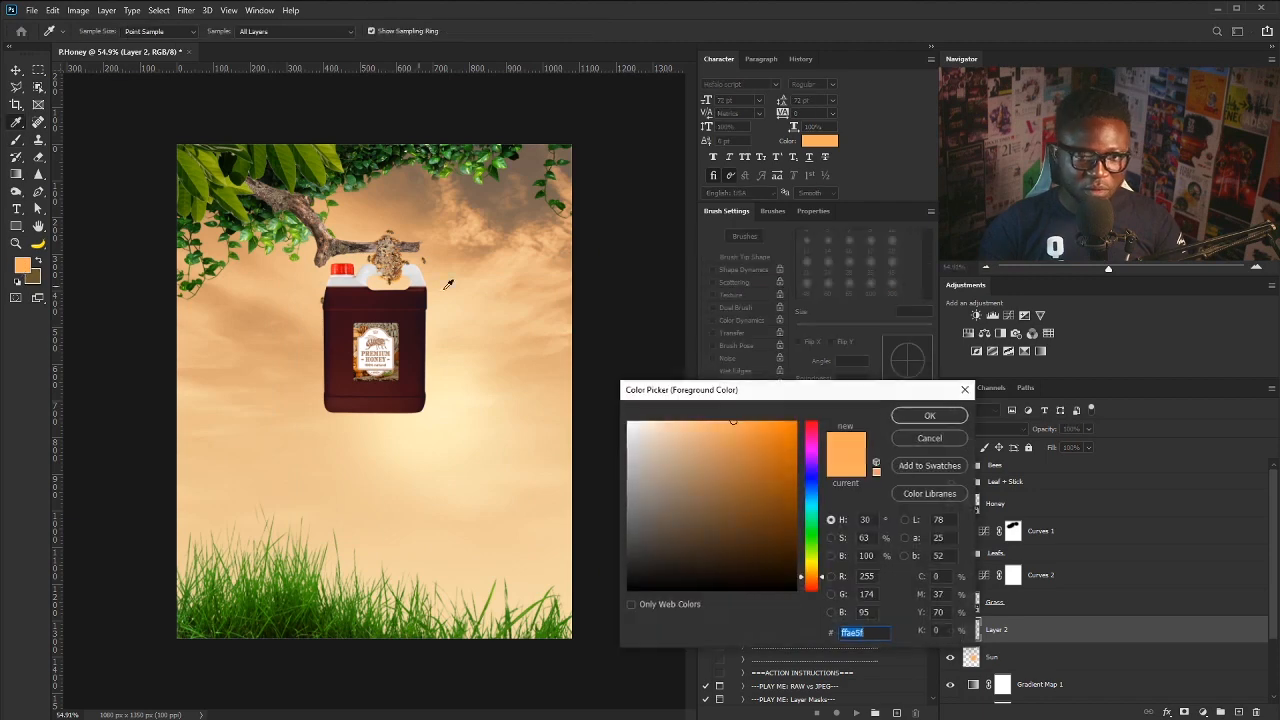
text(ffeddc)
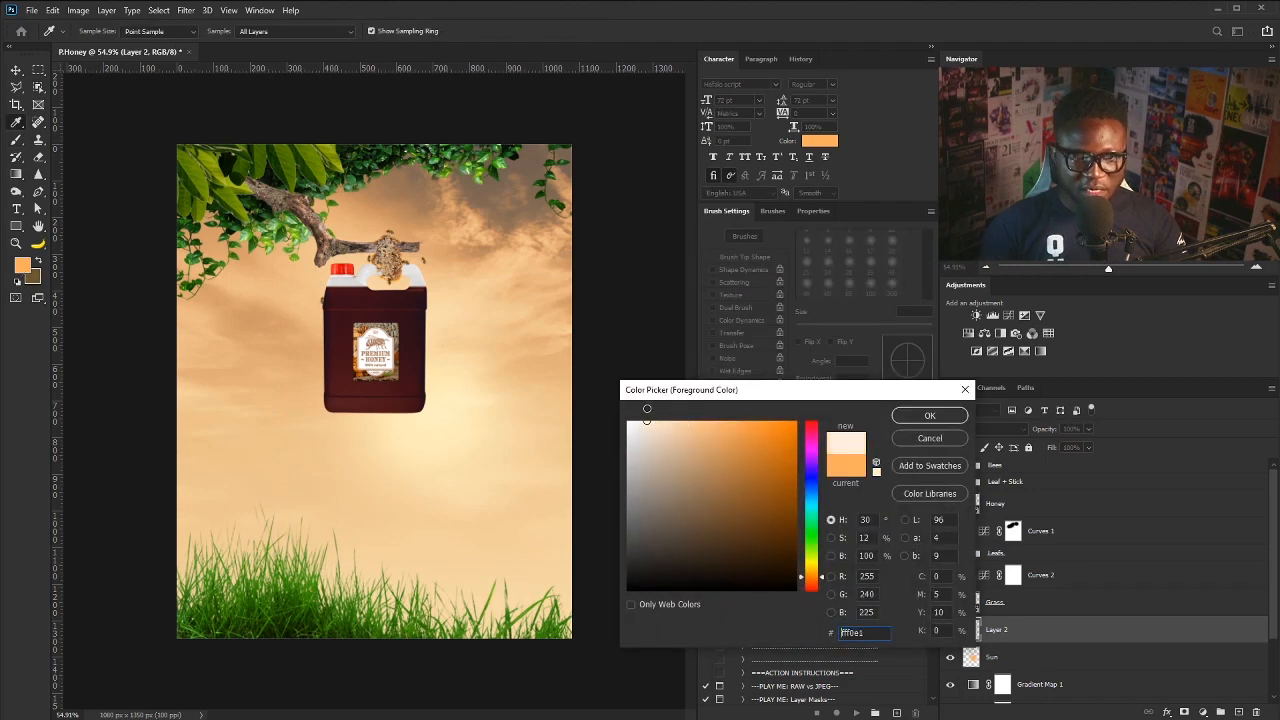
click(929, 415)
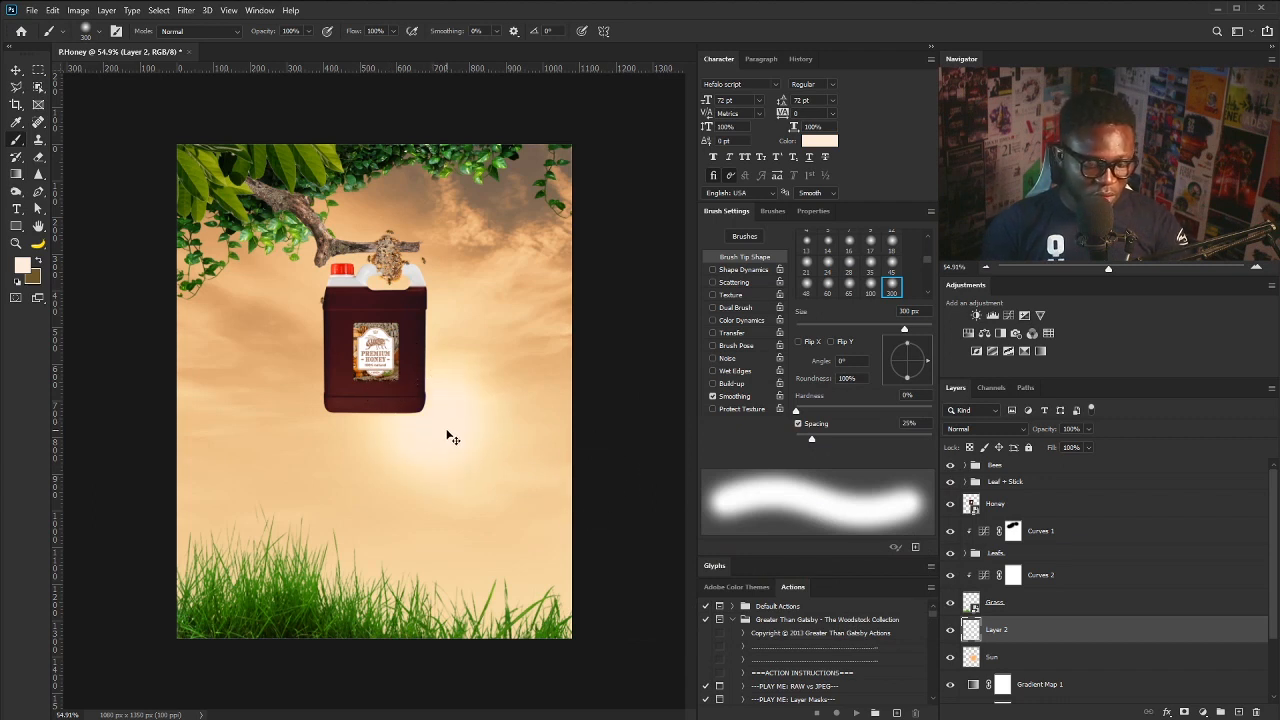
key(ctrl+t)
mouse_move(527, 335)
mouse_down()
mouse_move(552, 310)
mouse_move(605, 296)
mouse_move(600, 287)
mouse_up()
key(Return)
key(b)
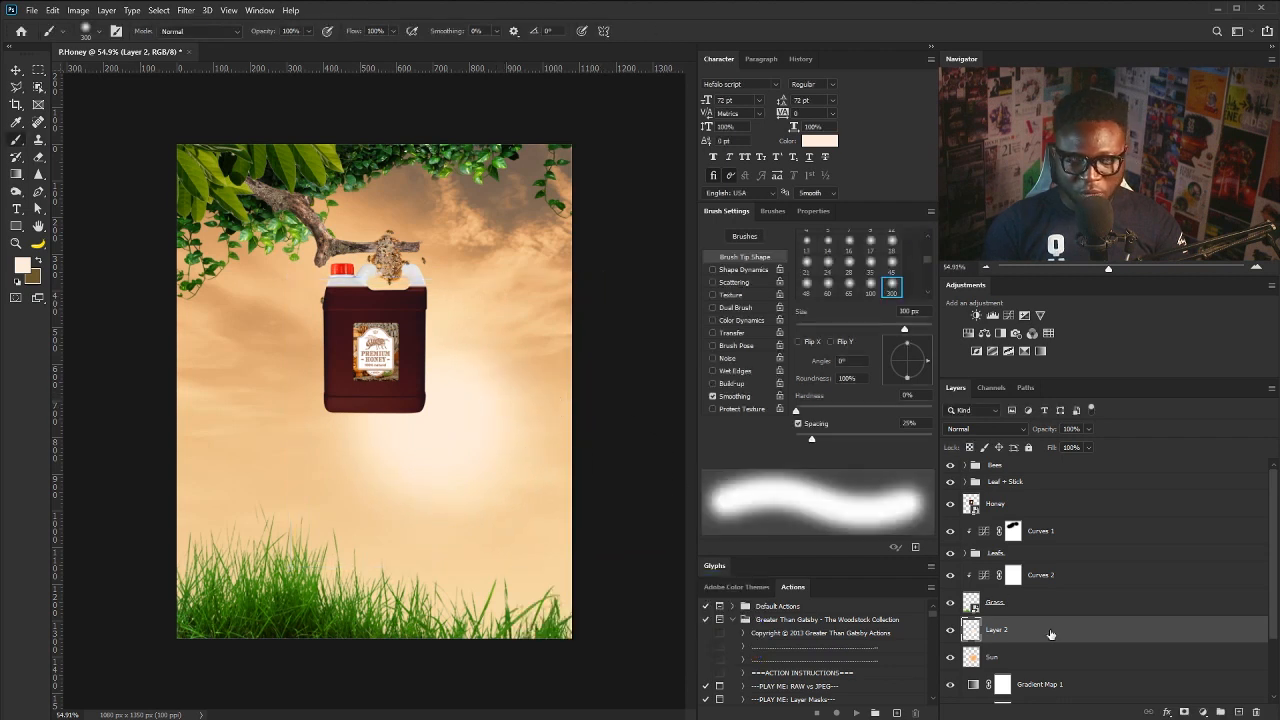
- Enlarge the orange glow on the Sun layer further
click(1019, 658)
key(ctrl+t)
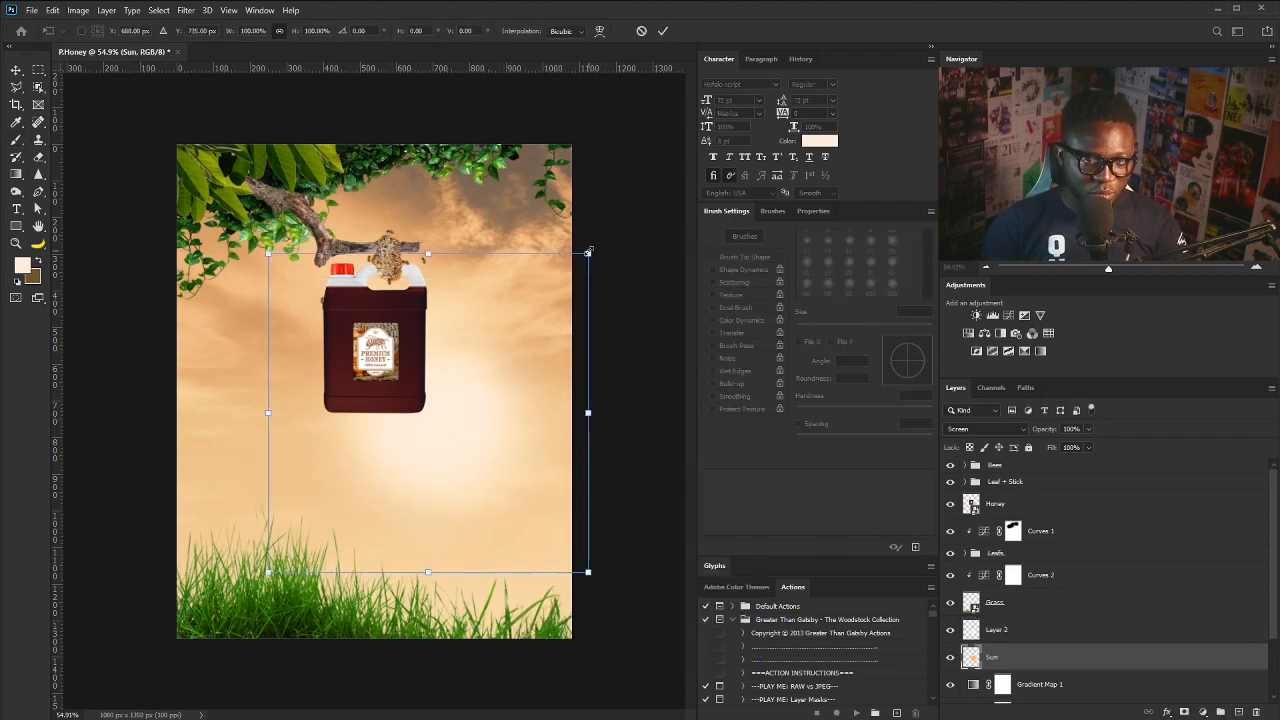
drag(588, 252, 617, 222)
key(Return)
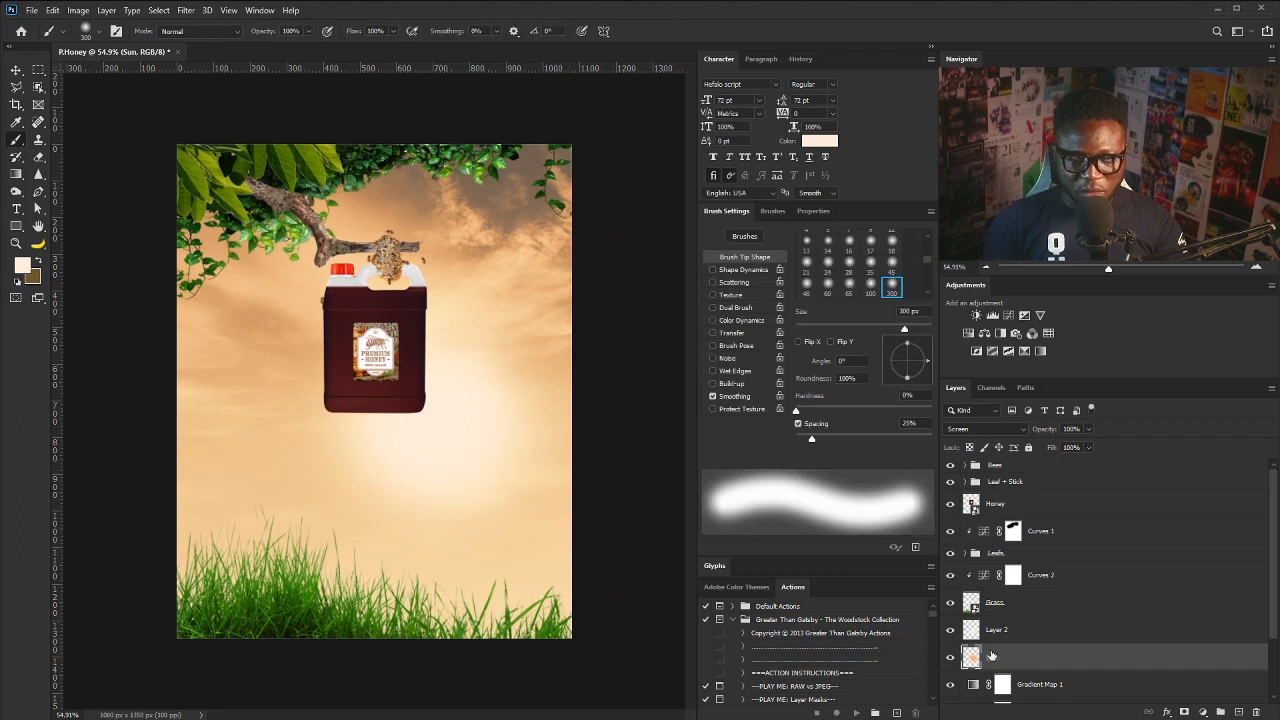
- Rename Layer 2 to Sun_1 and the Sun layer to Sun_2
double_click(996, 629)
text(Sun l)
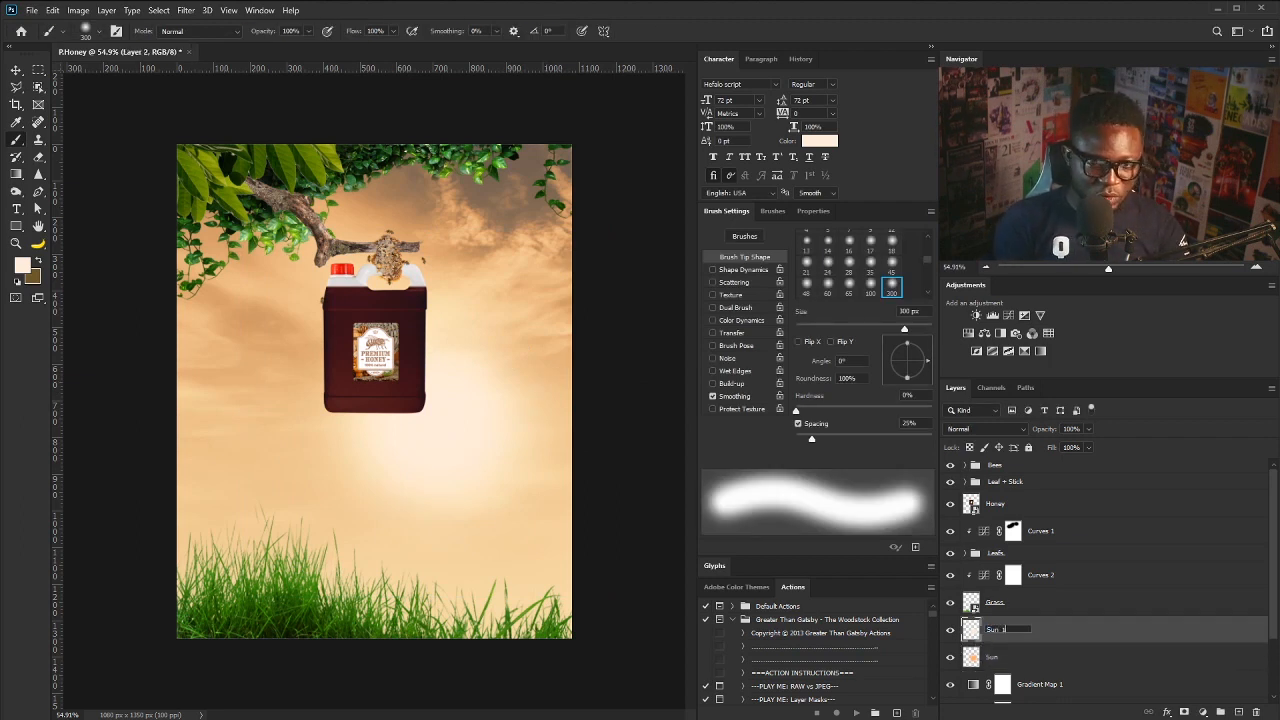
key(Return)
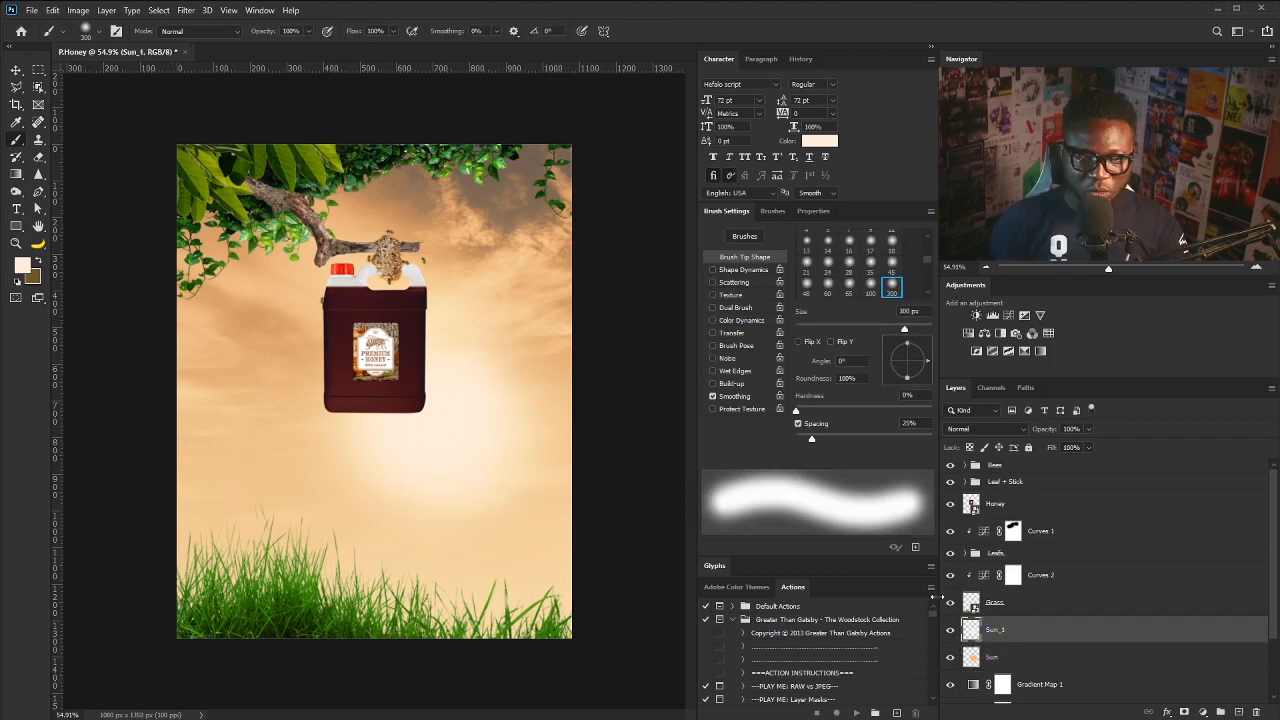
double_click(993, 659)
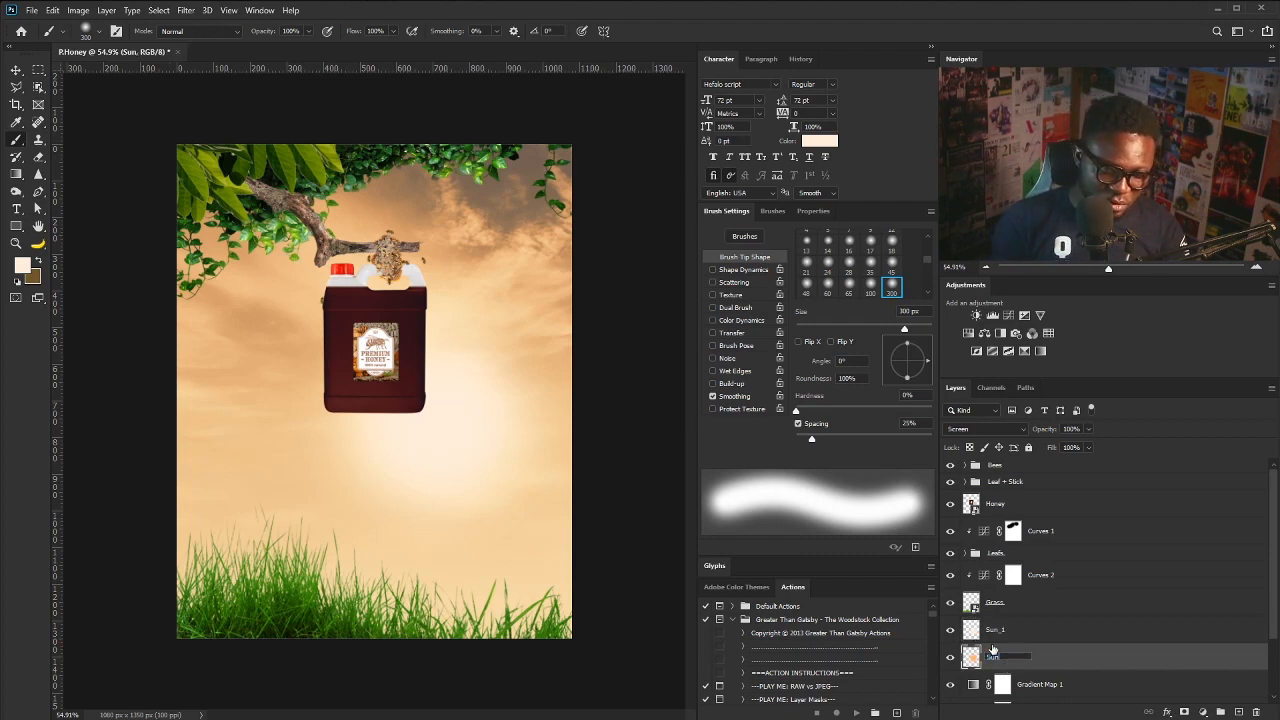
text(Sun_2)
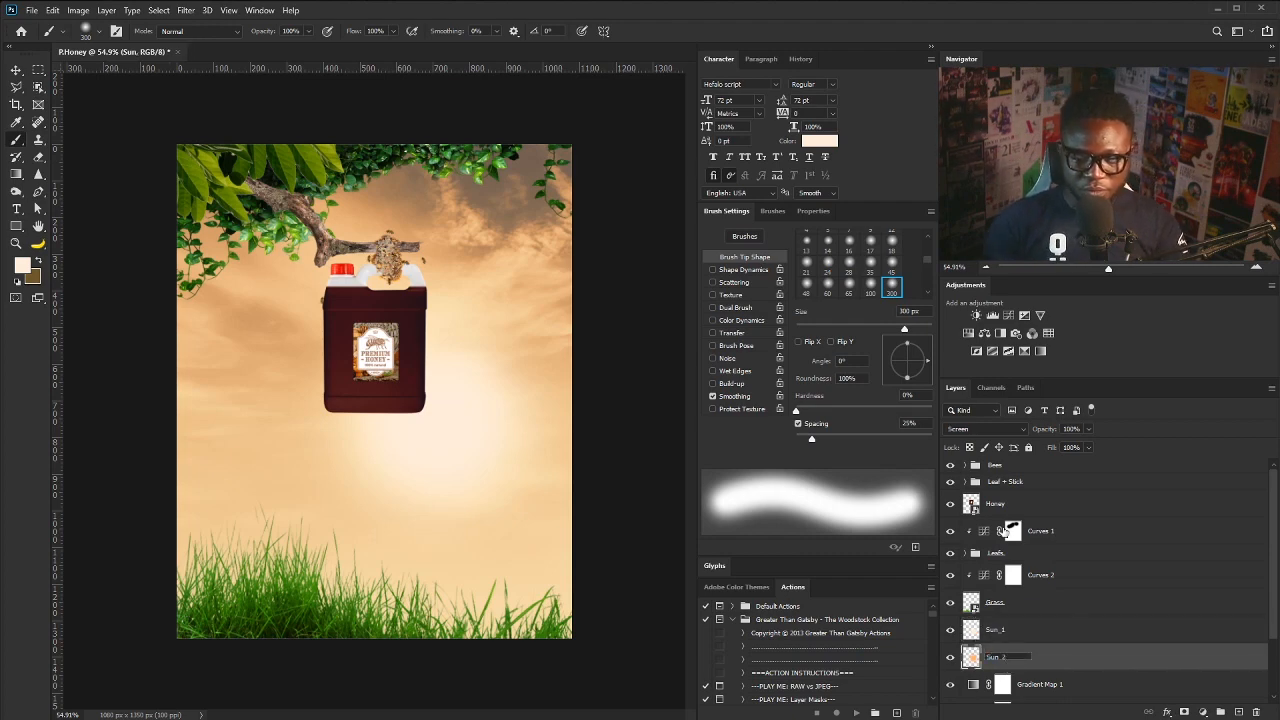
key(Return)
- Scale Sun_1 and Sun_2 together to about 80%, nudge them up-left, then select Honey
shift+click(1063, 636)
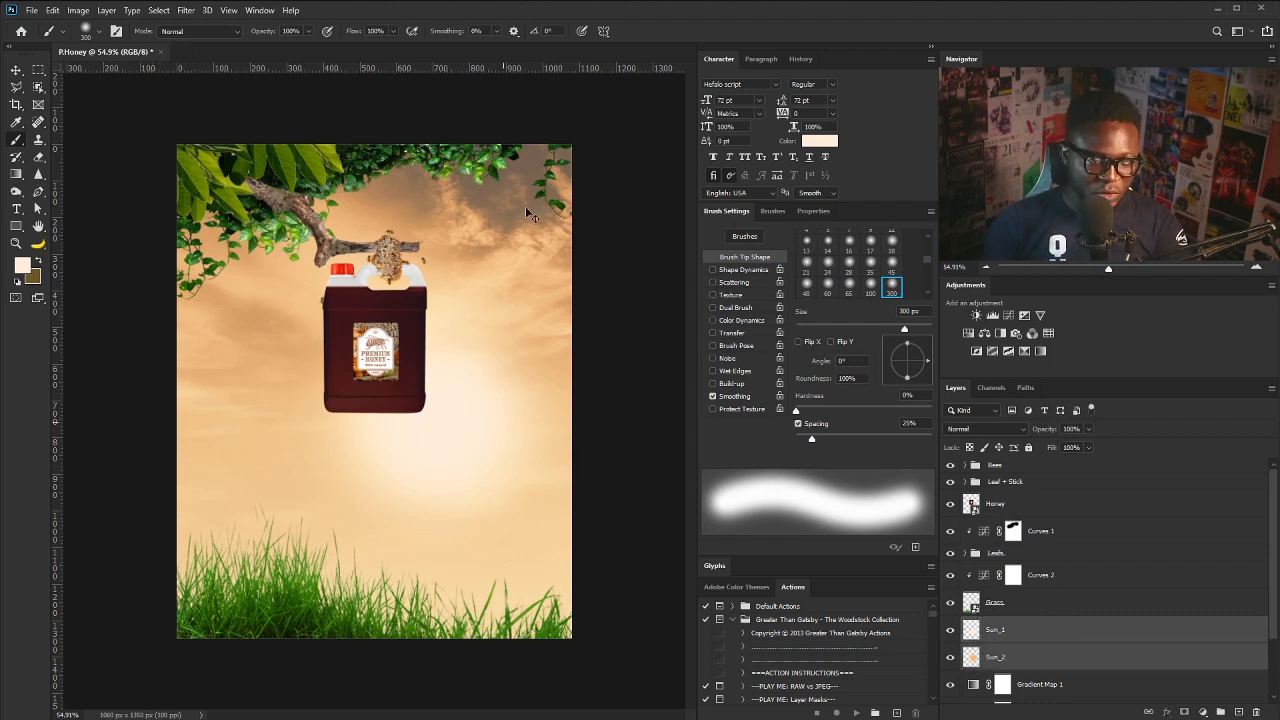
key(ctrl+t)
drag(614, 229, 577, 264)
drag(465, 401, 461, 395)
key(Return)
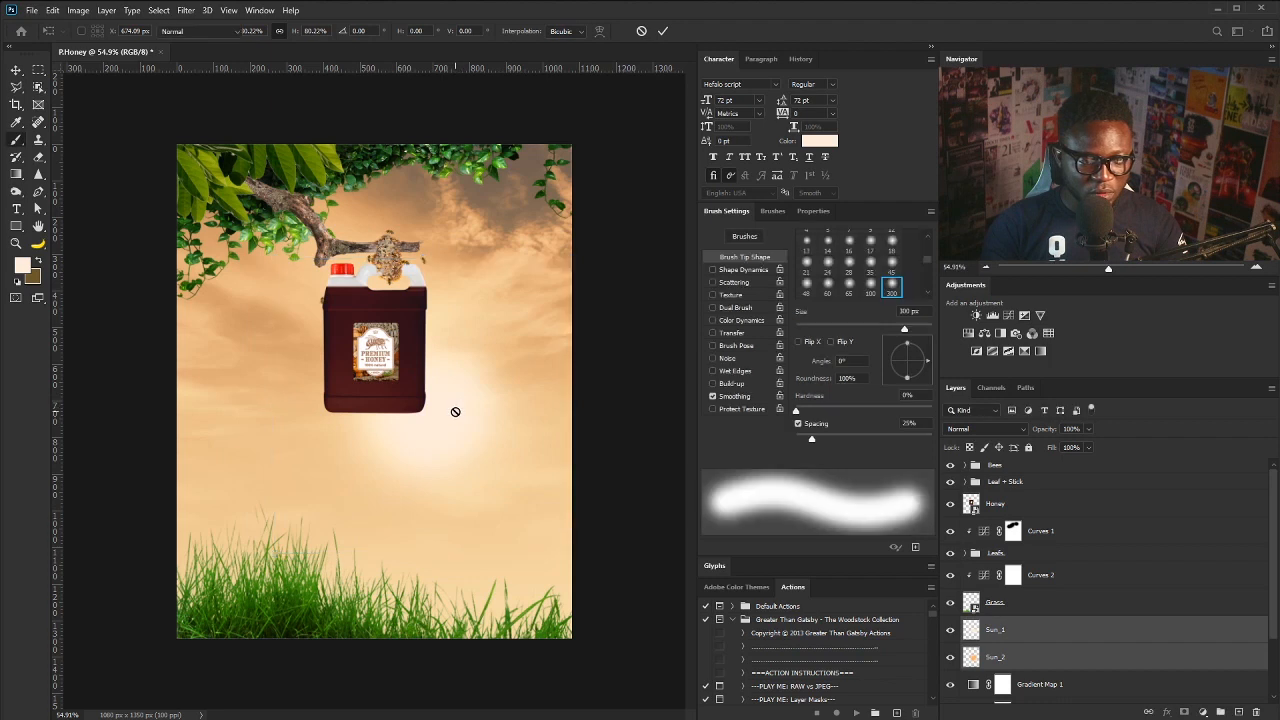
key(v)
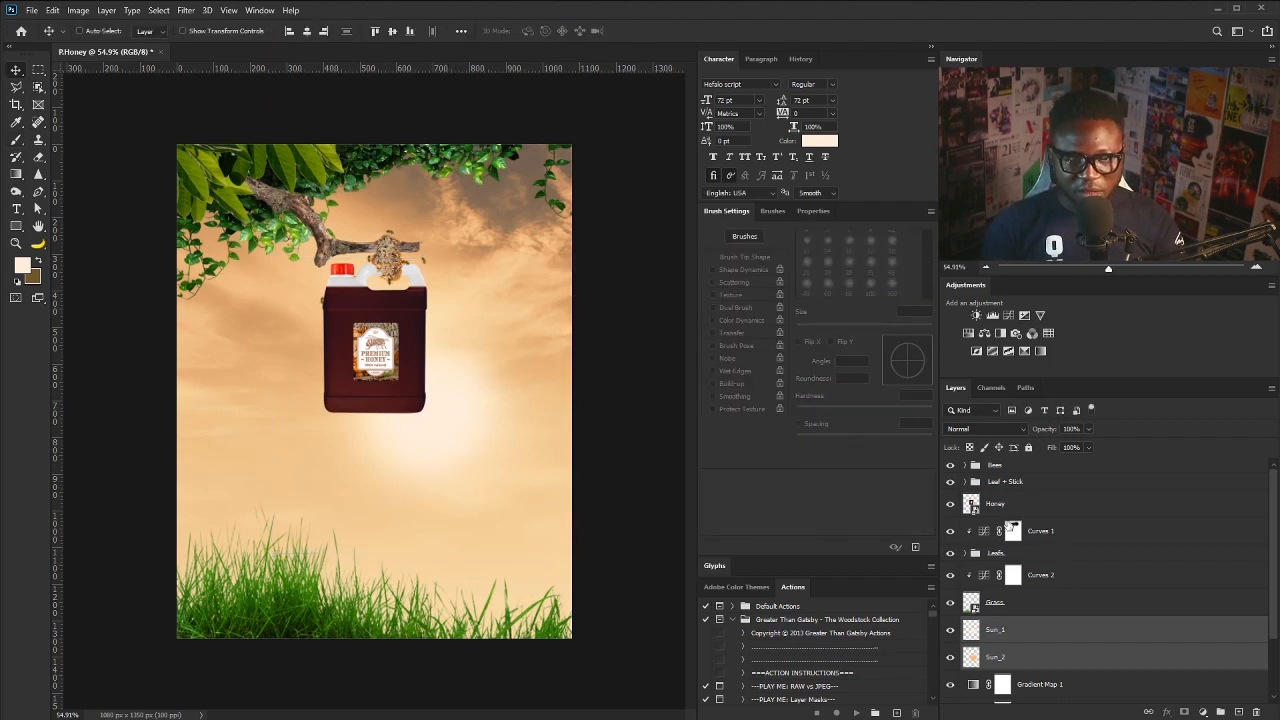
click(1006, 505)
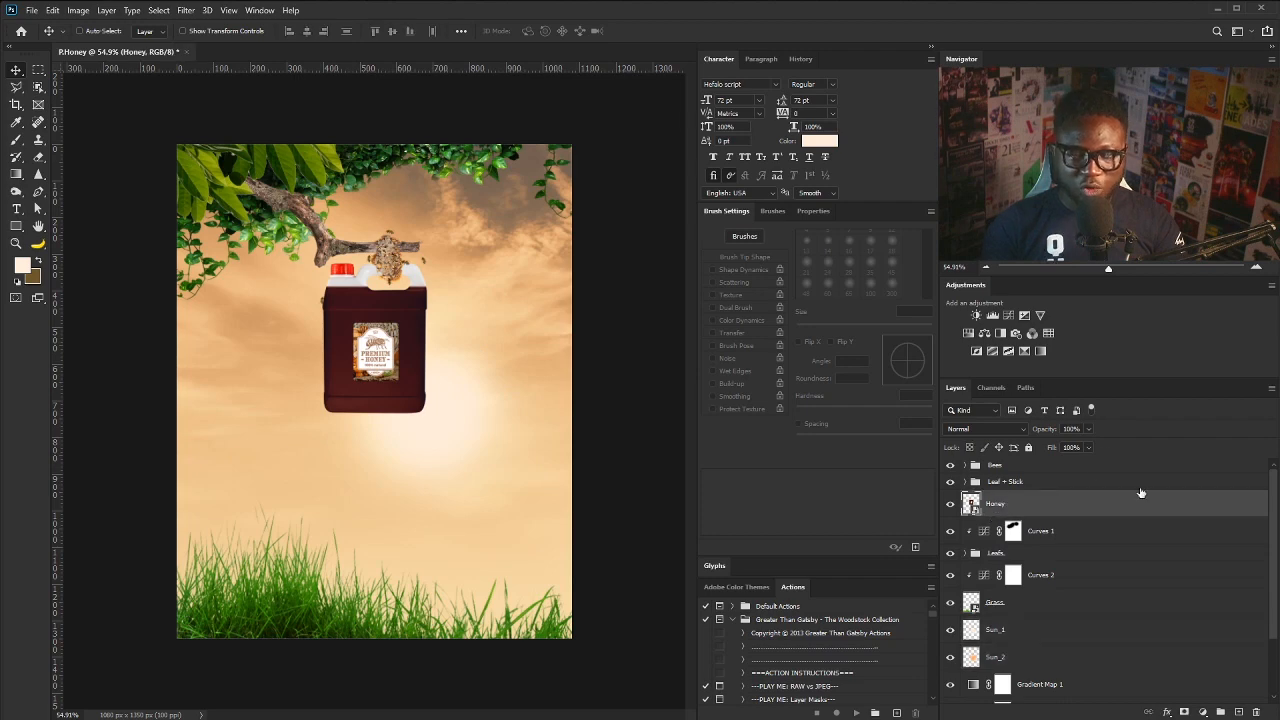
- Turn on an Inner Glow of 18 px for the Honey layer
double_click(1192, 508)
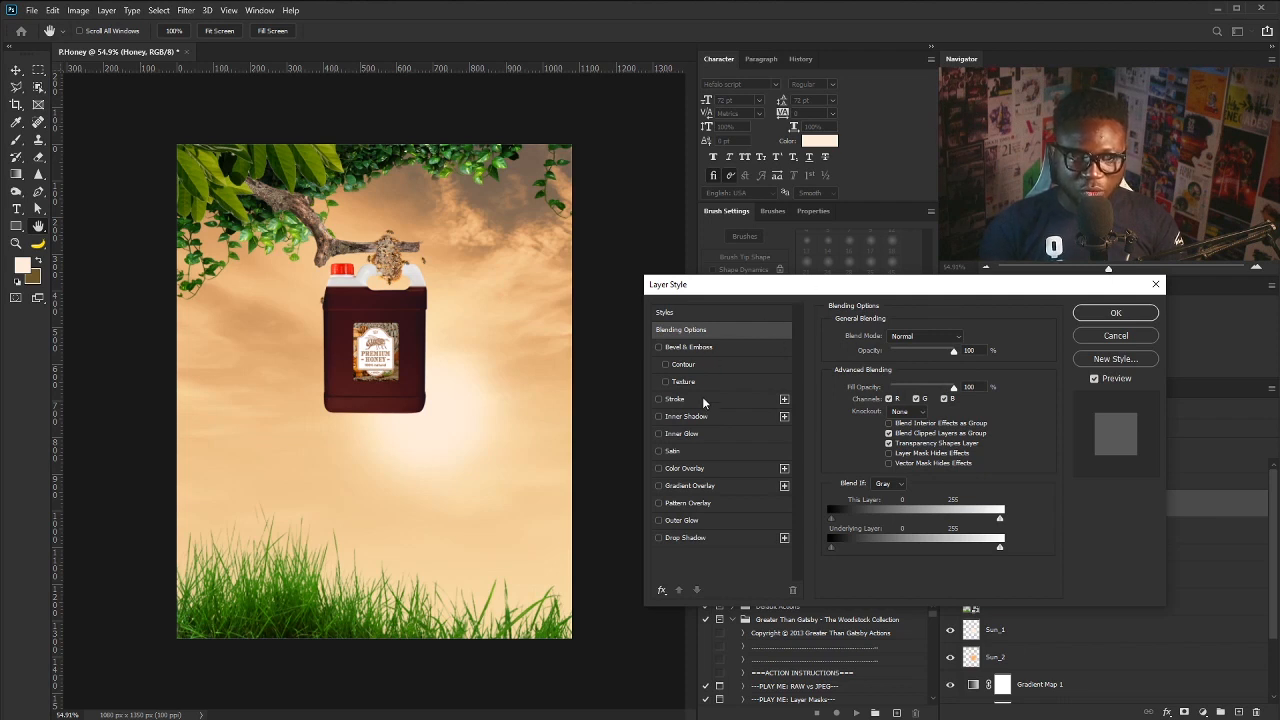
click(659, 434)
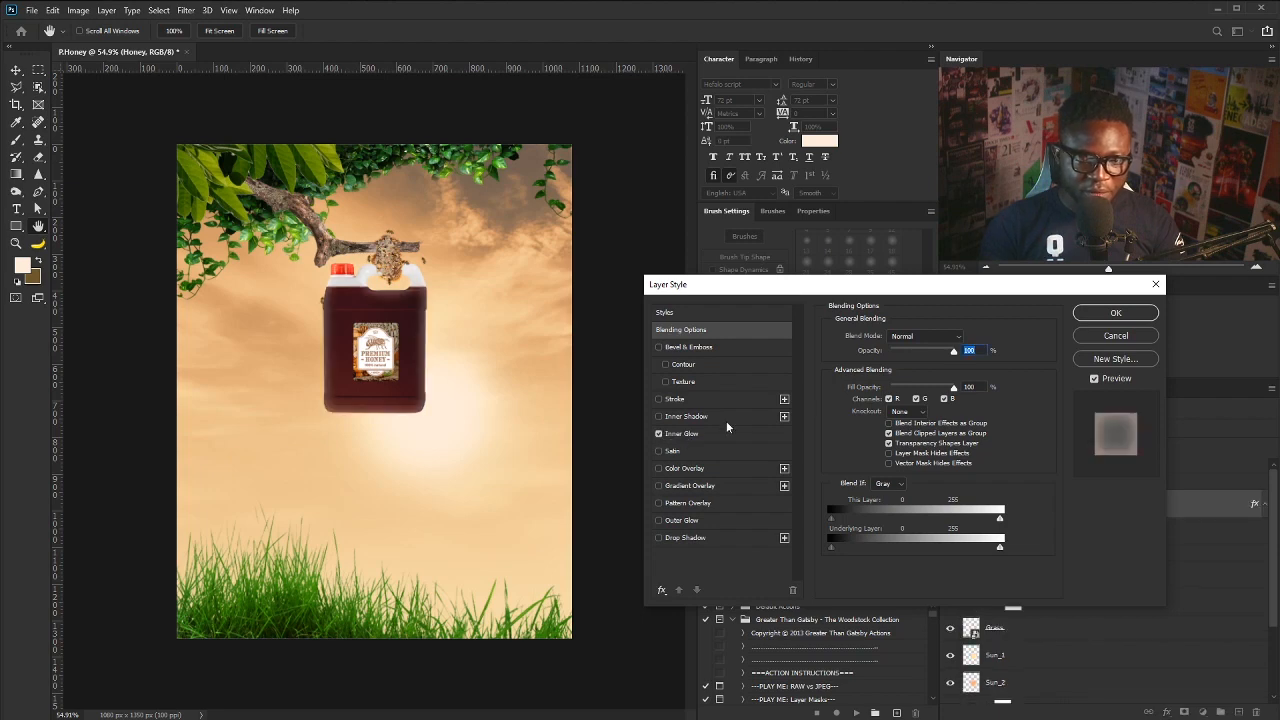
click(709, 434)
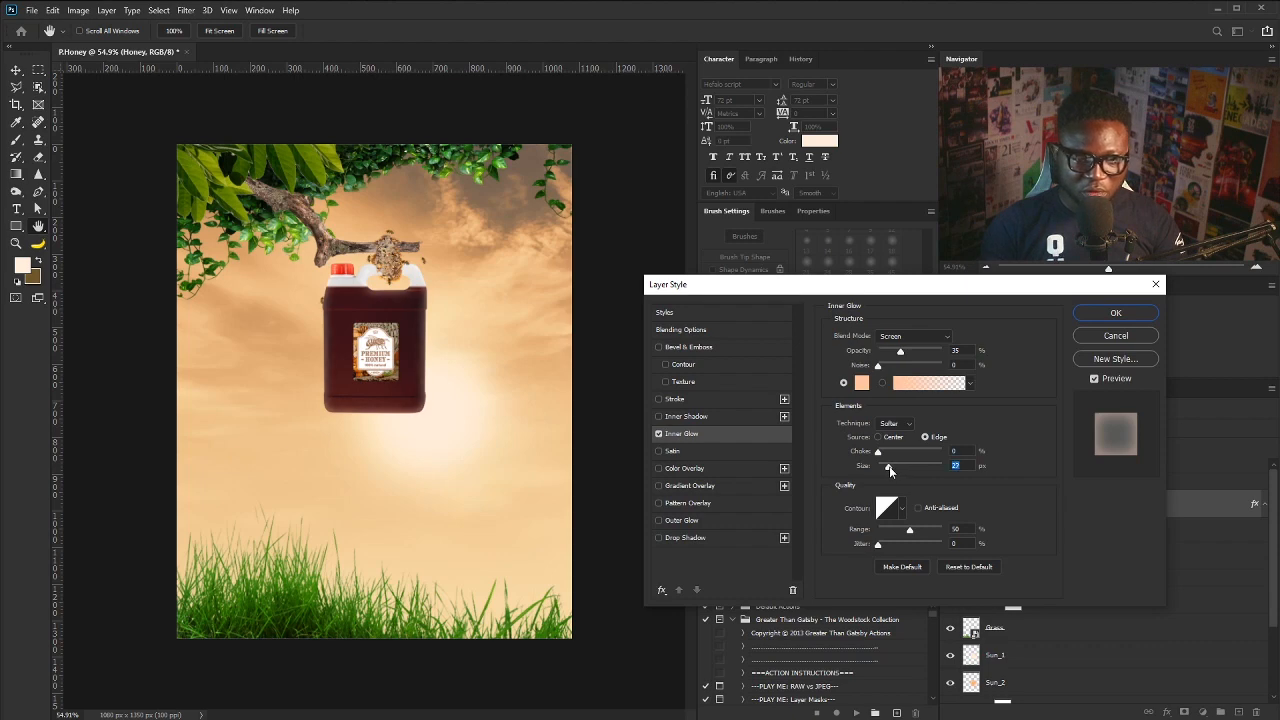
drag(889, 466, 887, 466)
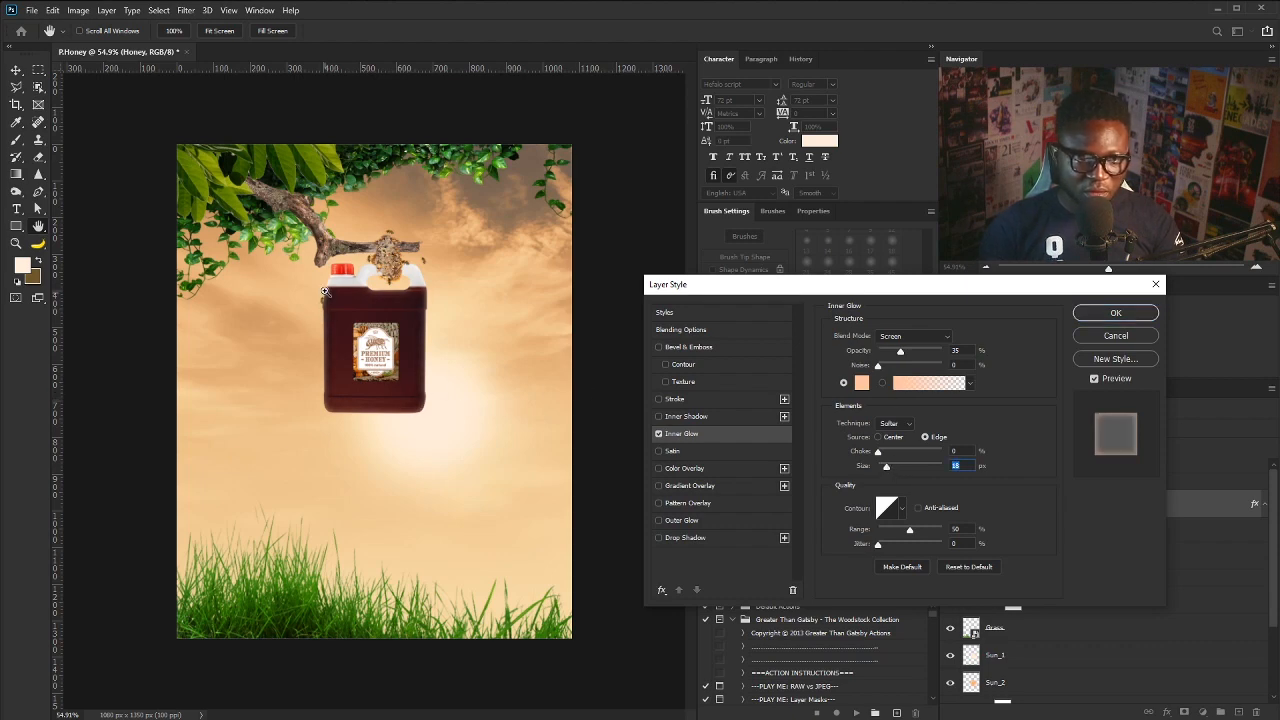
drag(328, 321, 351, 315)
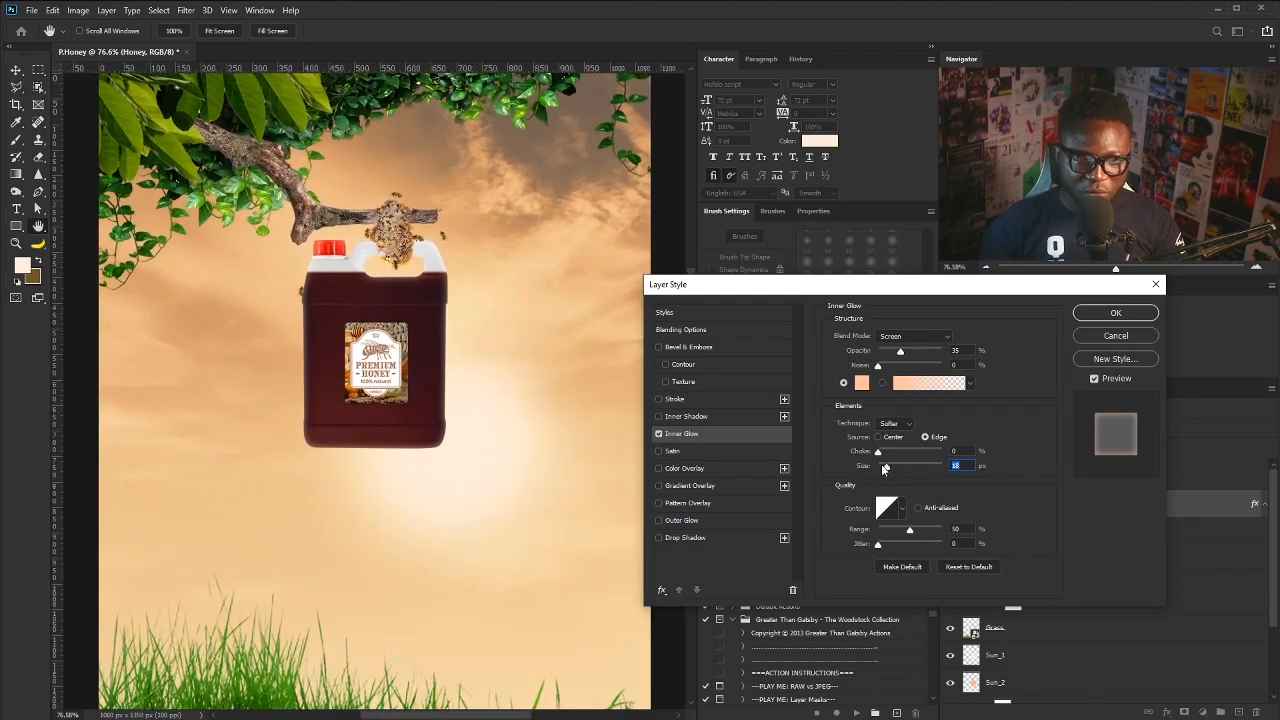
click(659, 433)
click(659, 433)
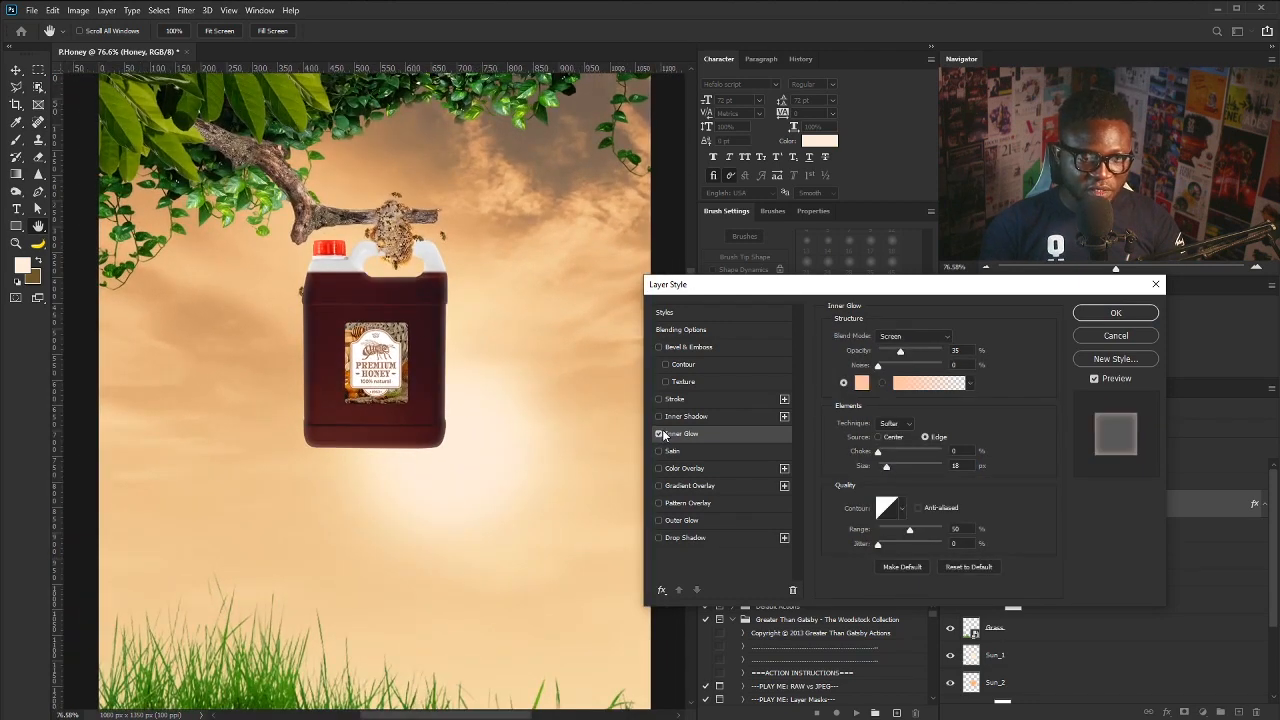
- Make the inner glow a light peach colour, add an Inner Shadow, and apply the styles
click(862, 383)
drag(689, 433, 676, 426)
click(929, 415)
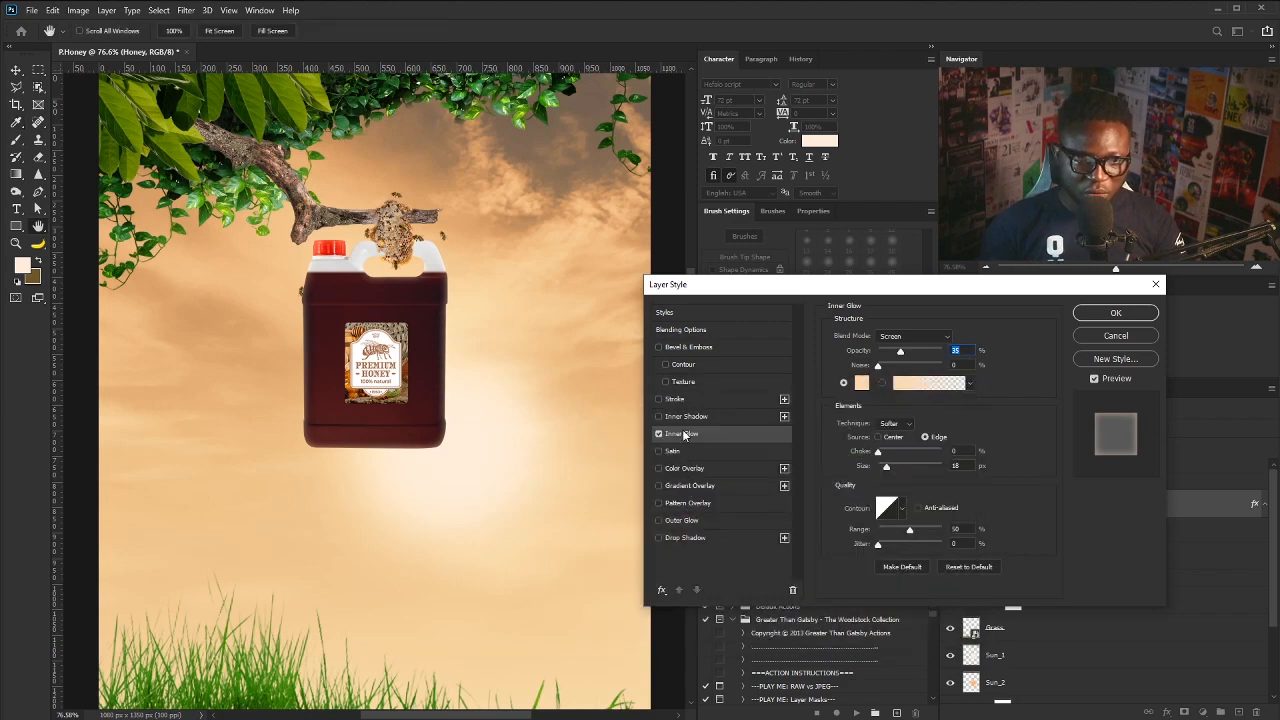
click(684, 416)
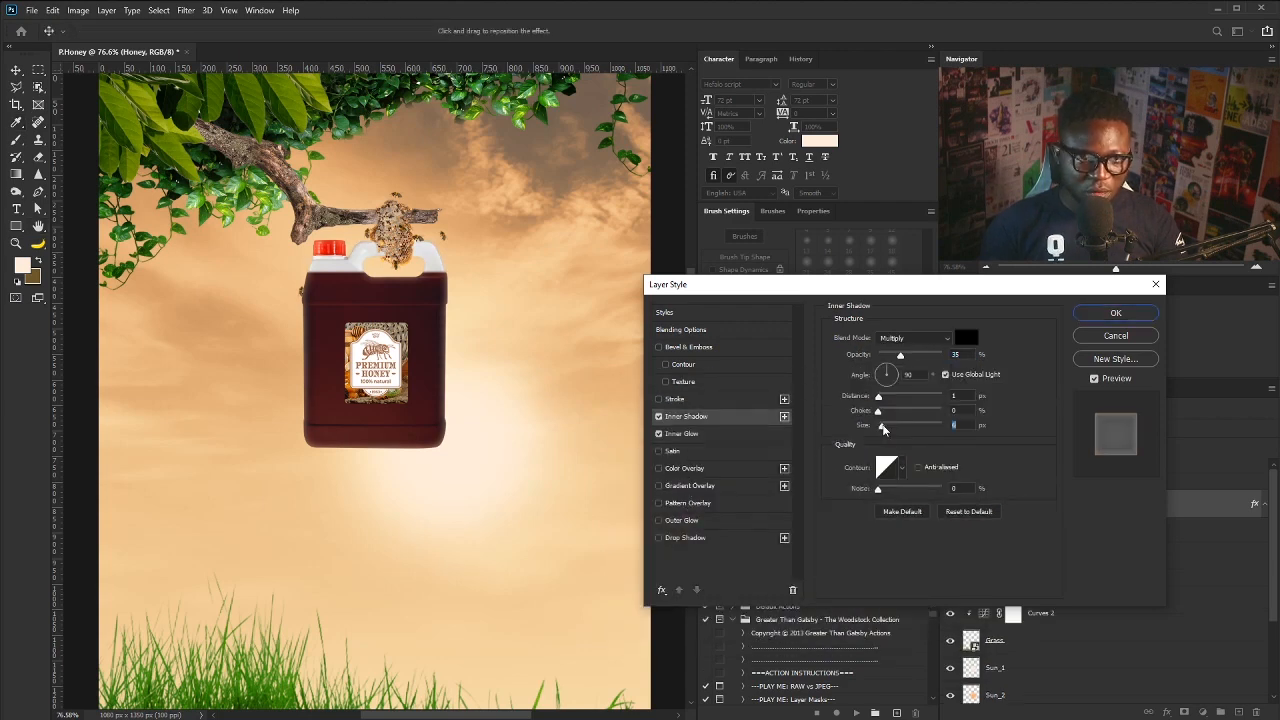
click(1095, 314)
key(ctrl+0)
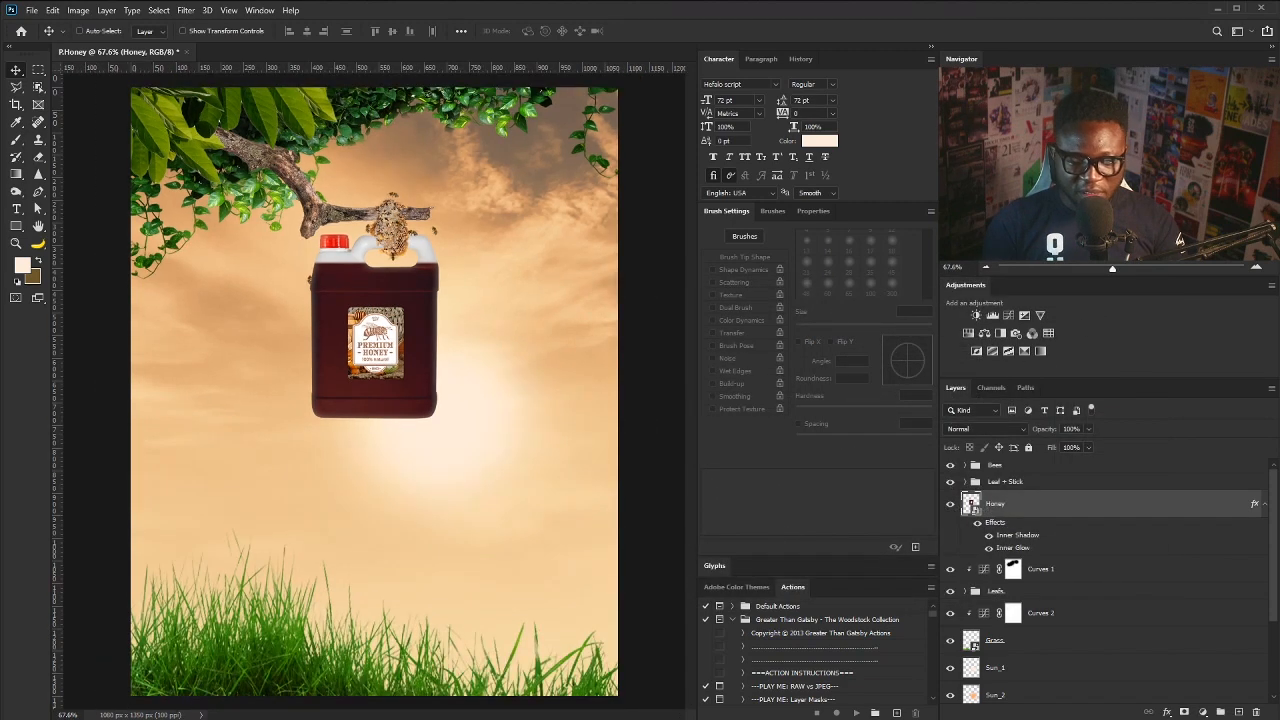
- Place the lens flare behind the jug, scale it up slightly, and blend it with Screen
drag(489, 467, 420, 400)
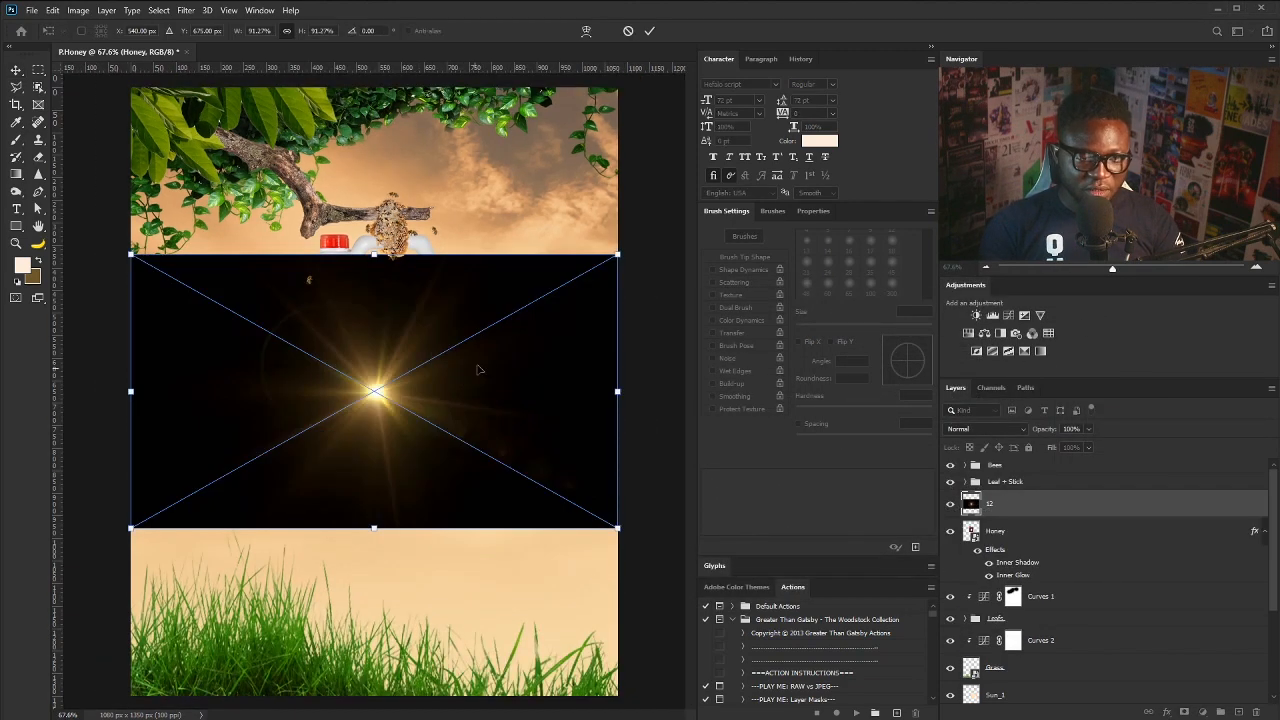
drag(617, 254, 626, 249)
drag(500, 362, 547, 380)
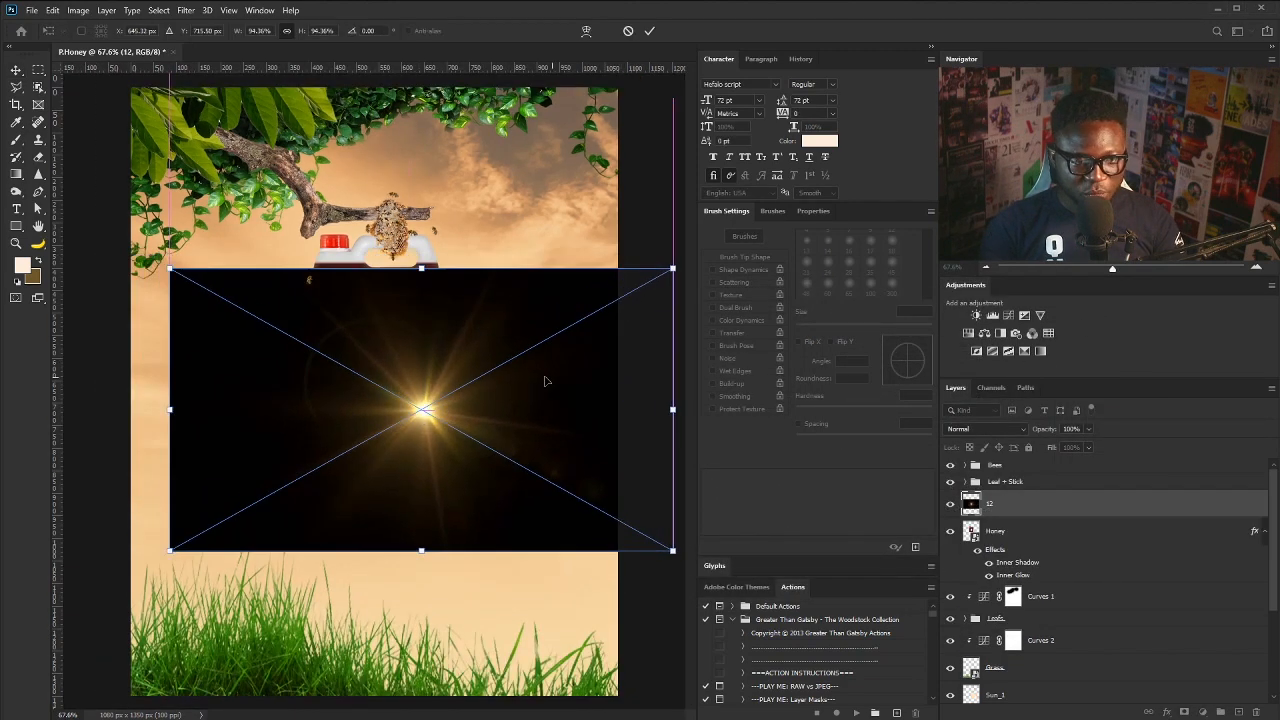
key(Return)
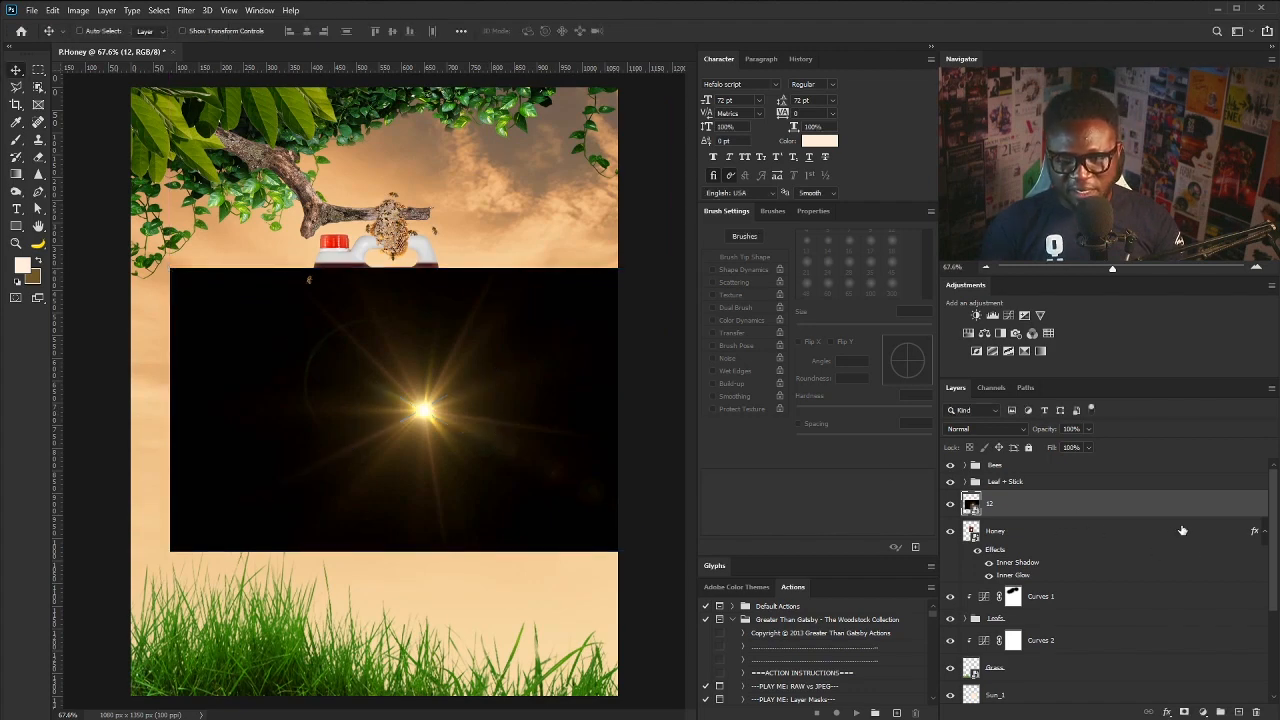
click(969, 430)
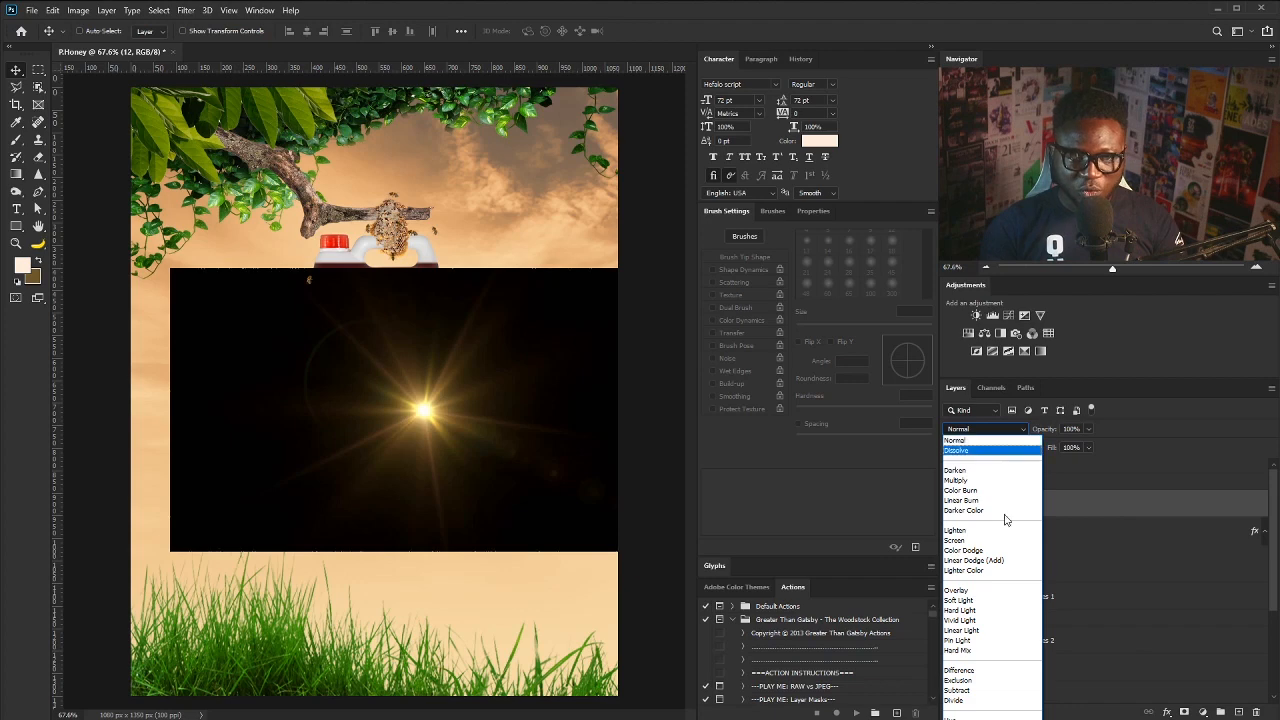
click(976, 541)
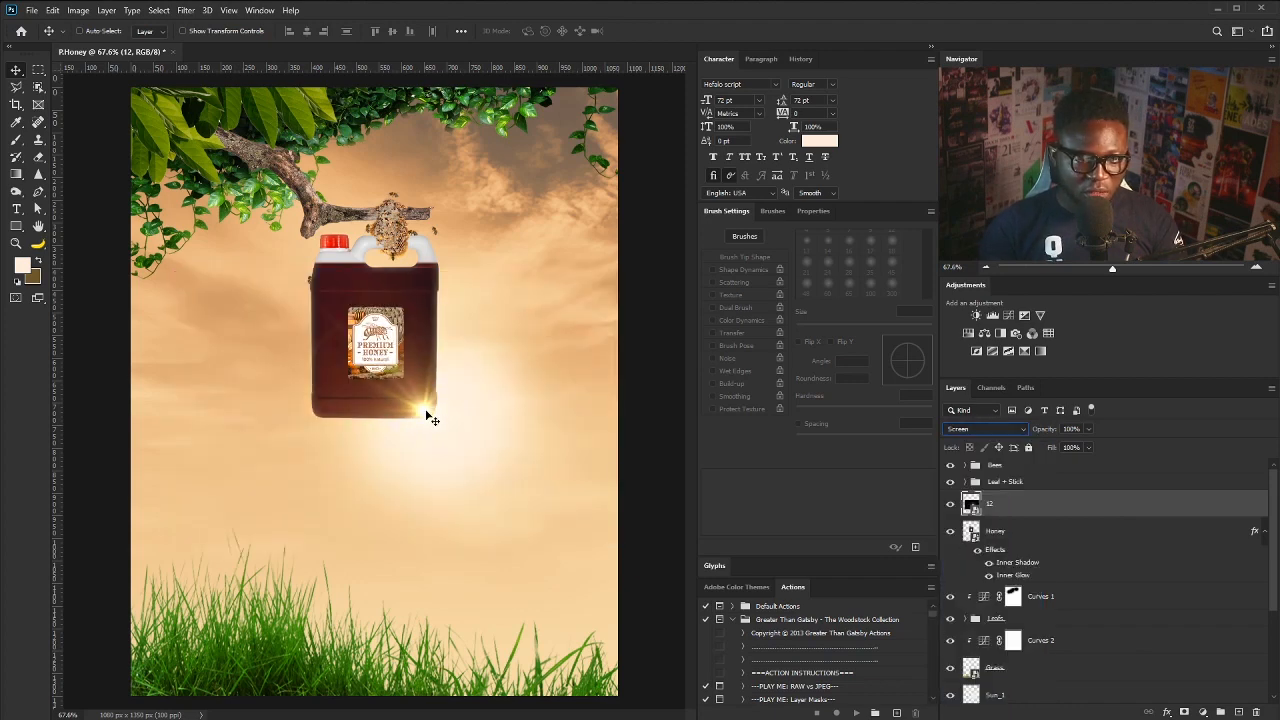
drag(427, 411, 444, 415)
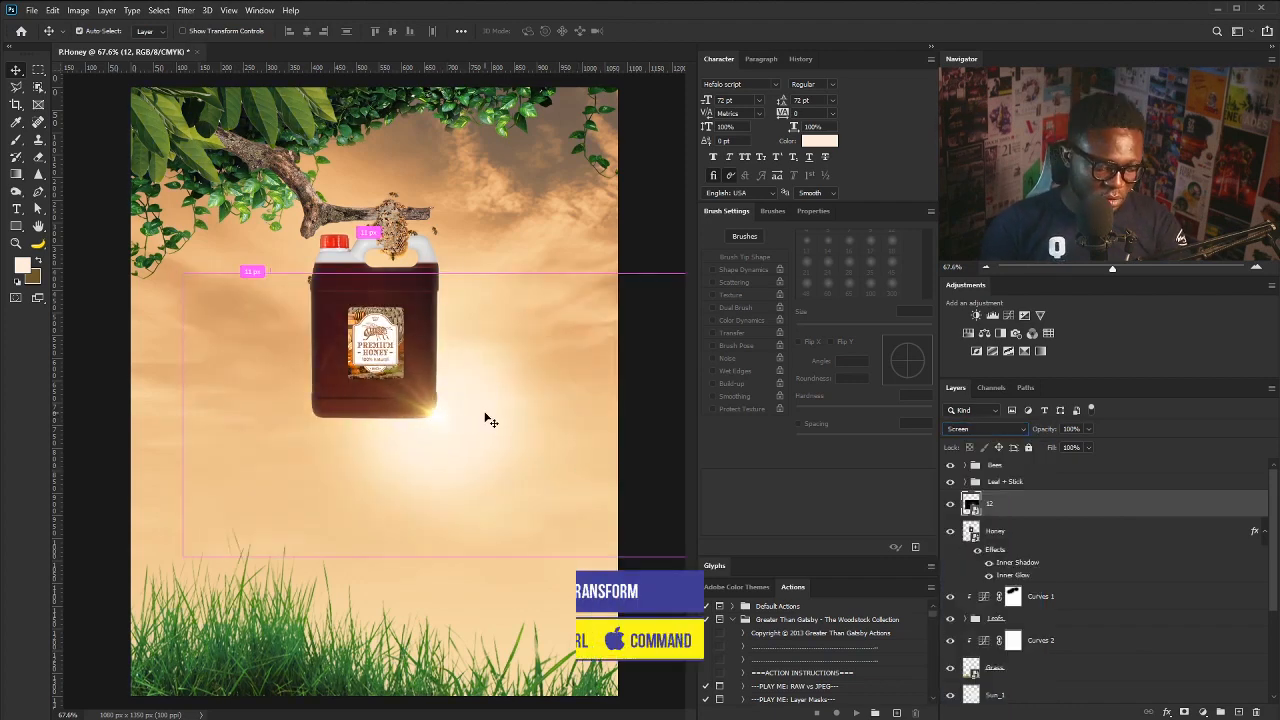
- Enlarge the flare to about 117% and nudge it behind the jug
key(ctrl+t)
drag(184, 273, 123, 240)
key(Return)
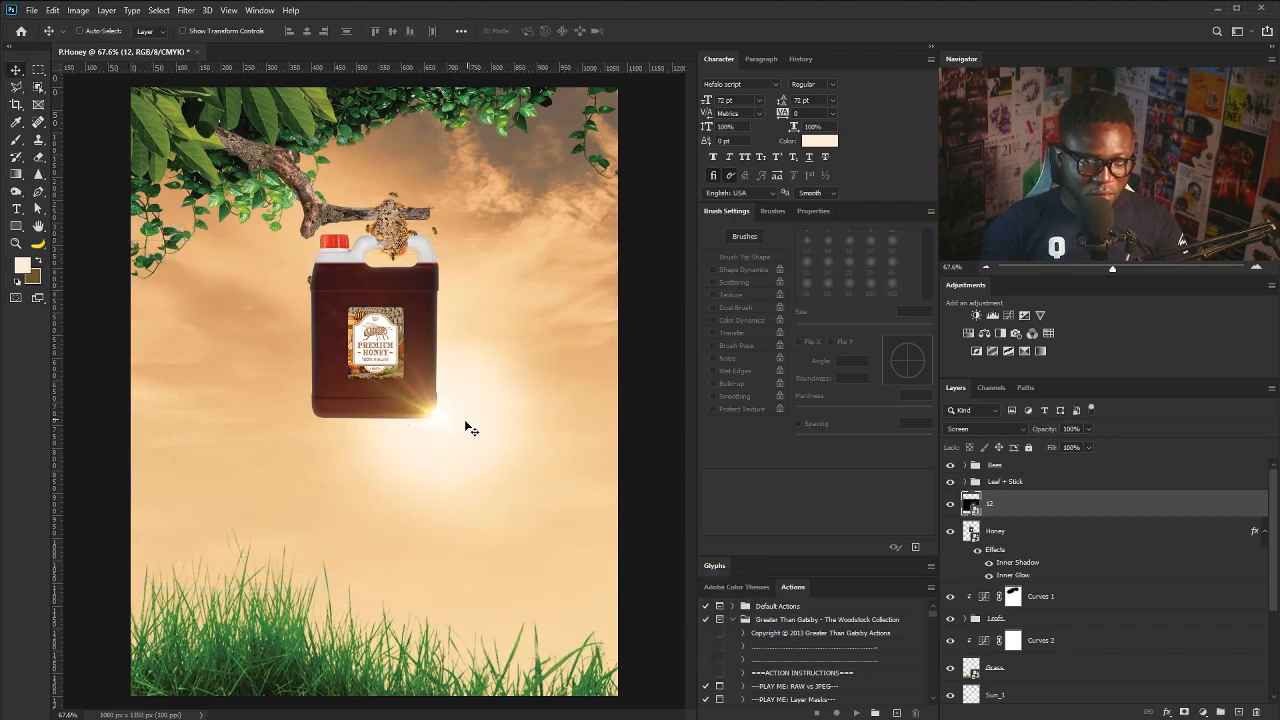
drag(466, 429, 451, 420)
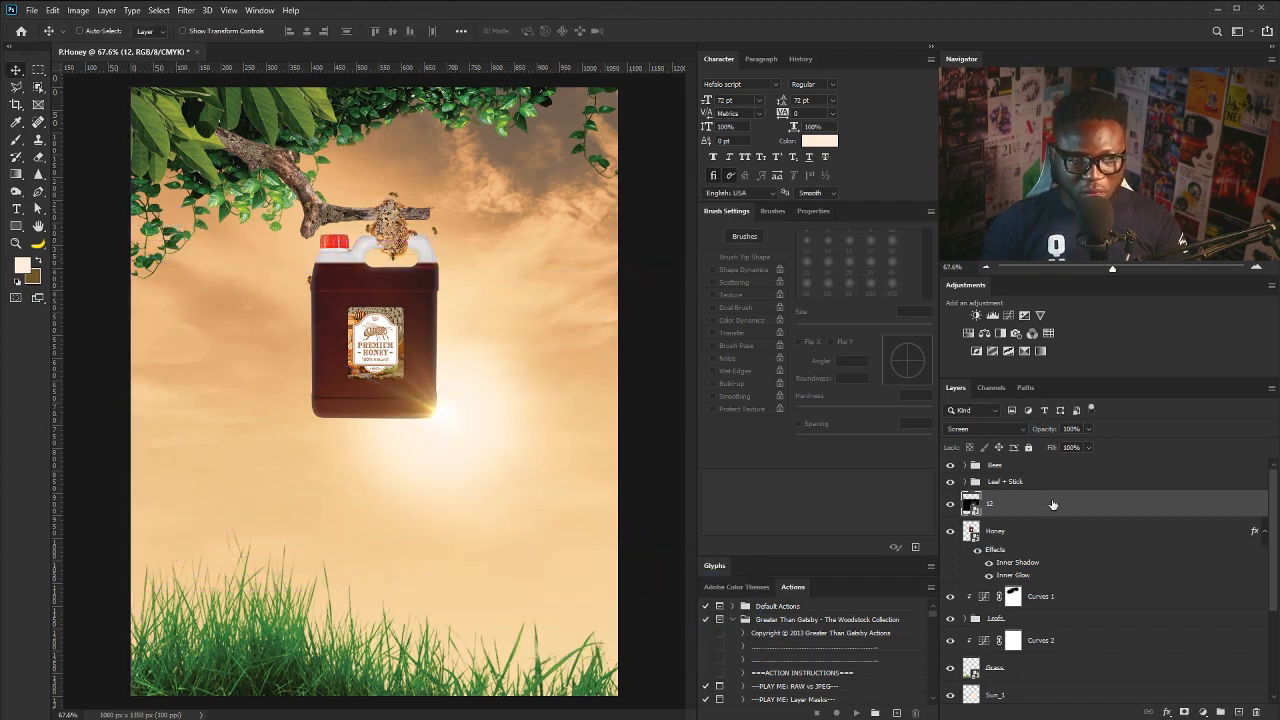
- Duplicate the flare as 12 copy and rotate the copy about 58 degrees
drag(1047, 505, 1237, 712)
mouse_move(556, 423)
mouse_down()
mouse_move(549, 431)
mouse_move(543, 402)
mouse_up()
key(ctrl+t)
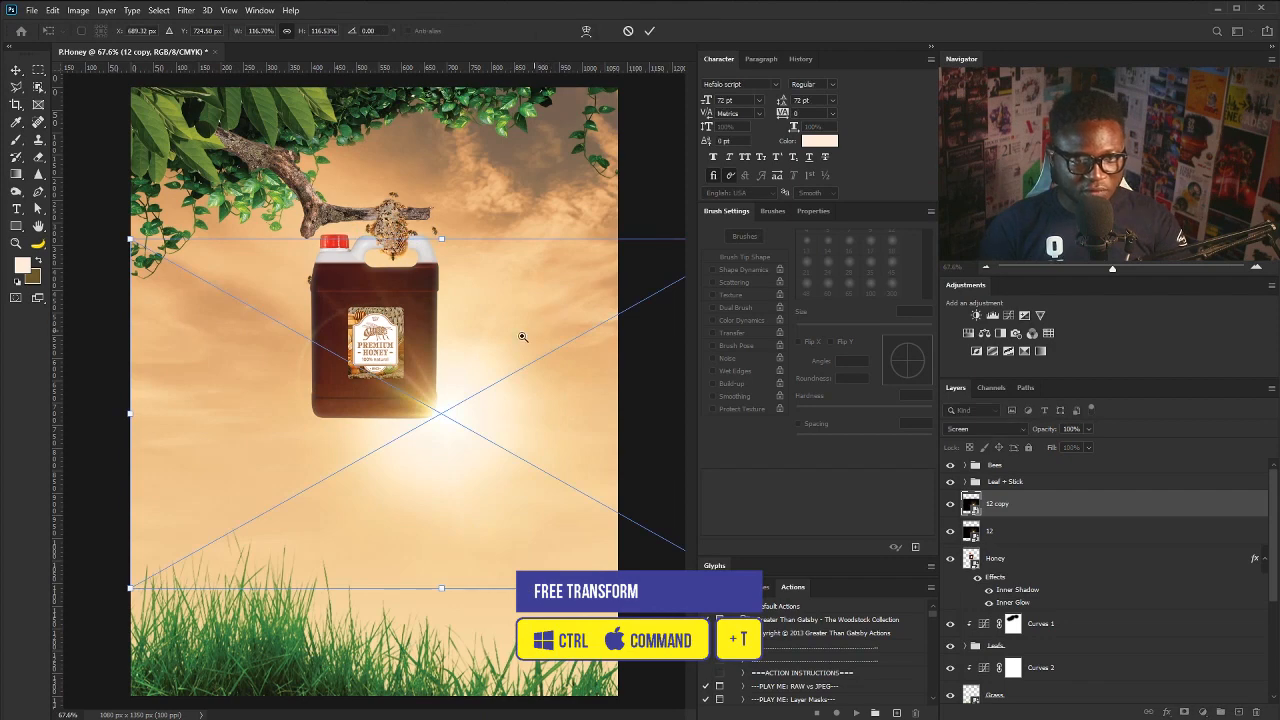
scroll(520, 337, down, 2)
drag(660, 270, 566, 458)
key(Return)
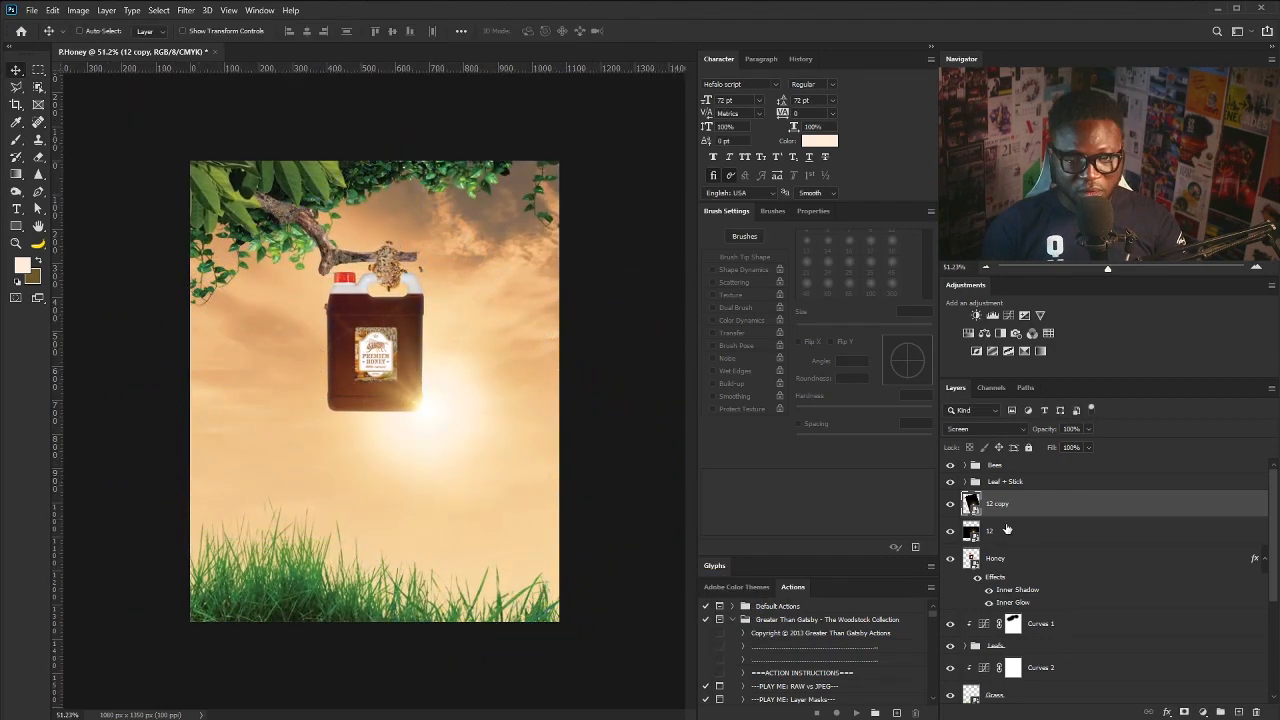
- Shrink layers 12 and 12 copy together and position them at the jug's lower-right corner
shift+click(1022, 538)
drag(550, 352, 550, 352)
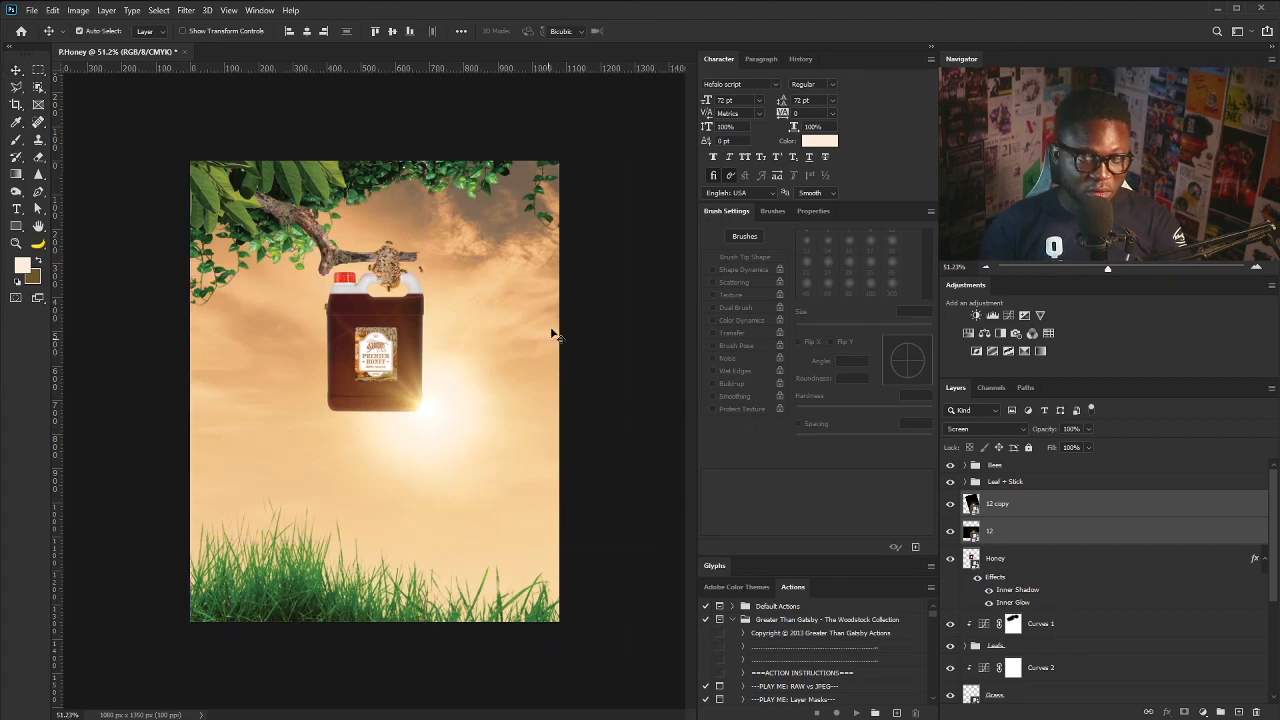
key(ctrl+t)
drag(661, 143, 559, 247)
drag(470, 421, 460, 416)
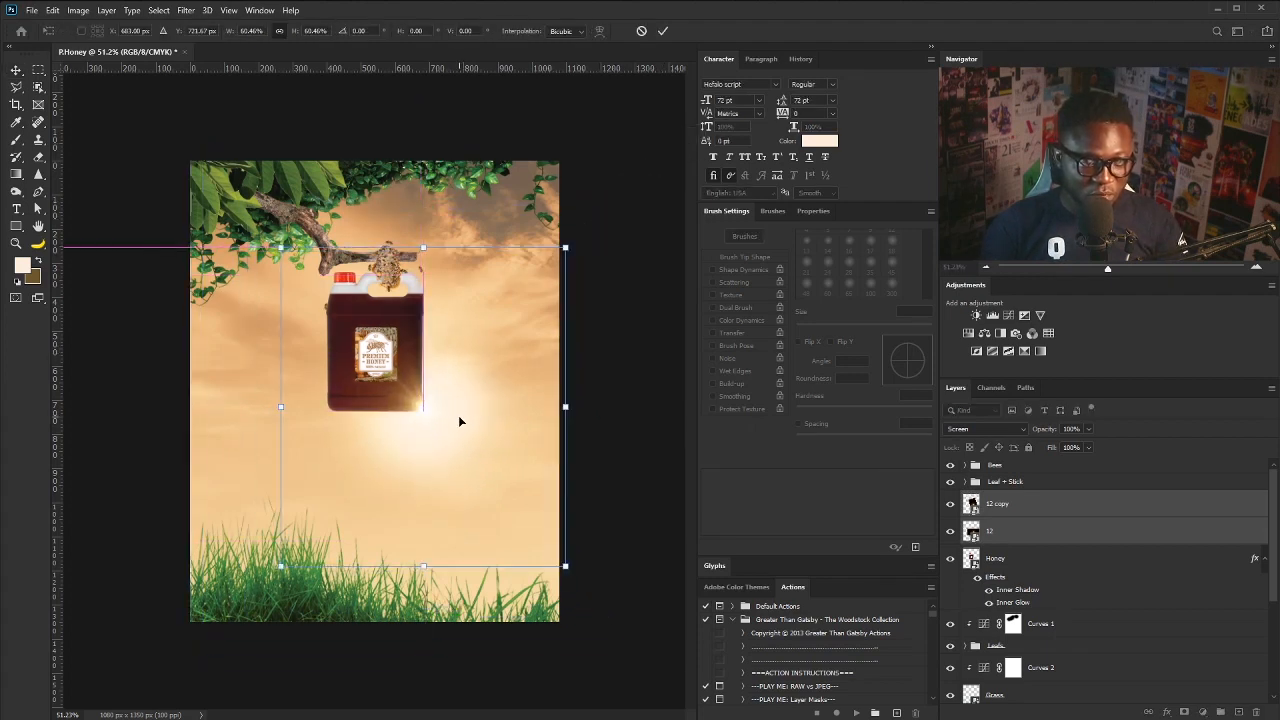
key(Return)
drag(405, 357, 455, 436)
- Duplicate the Sun_2 glow, place the copy above Honey, and move it toward the jug's lower right
scroll(1265, 575, down, 3)
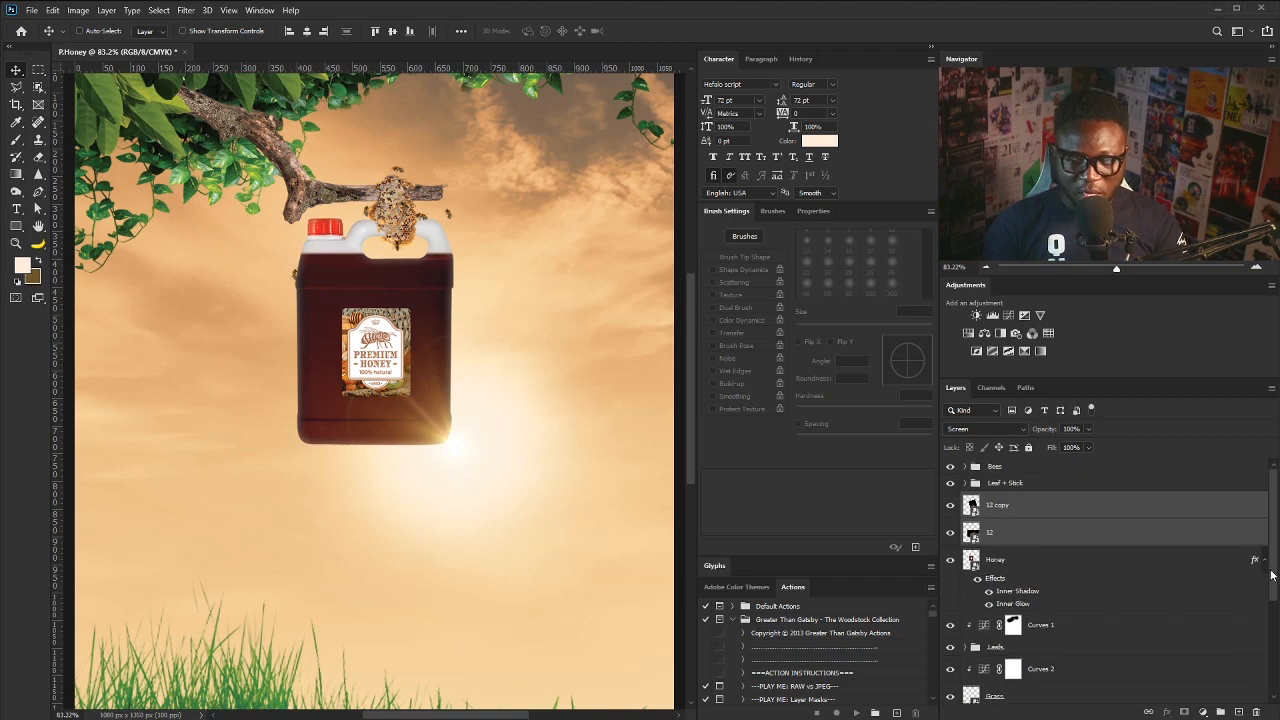
click(1048, 677)
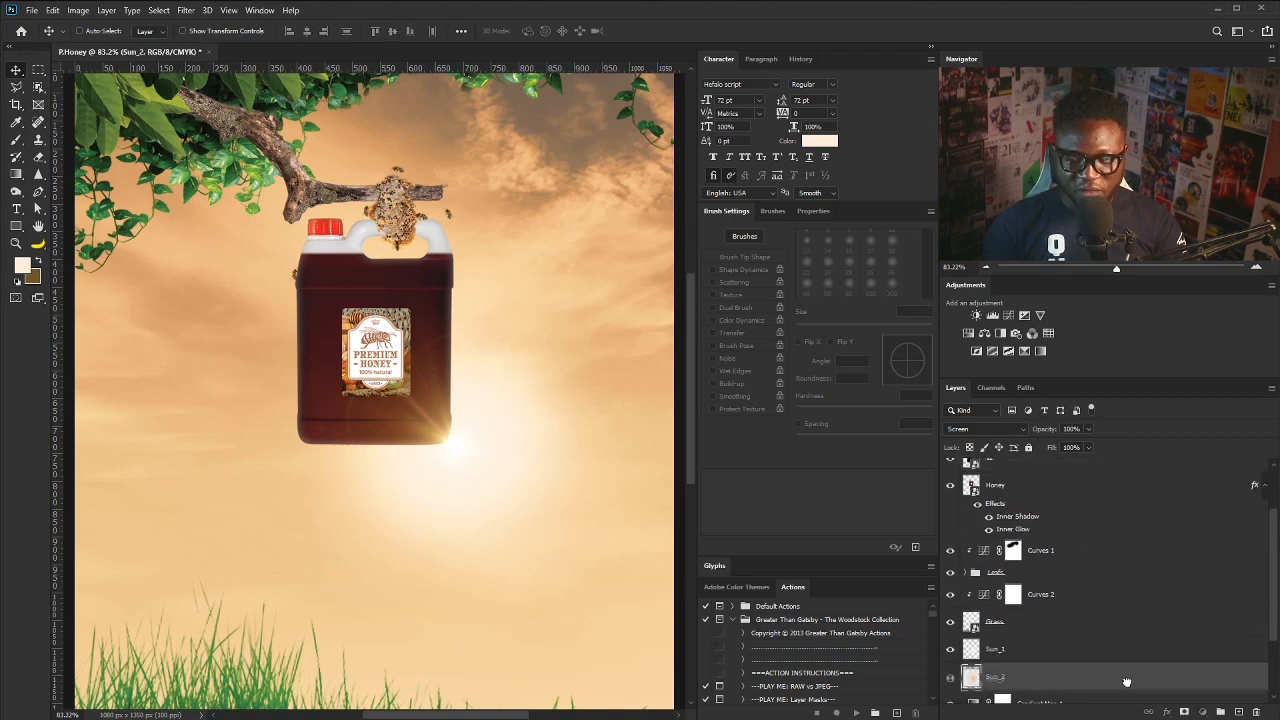
key(ctrl+j)
drag(1144, 657, 1028, 514)
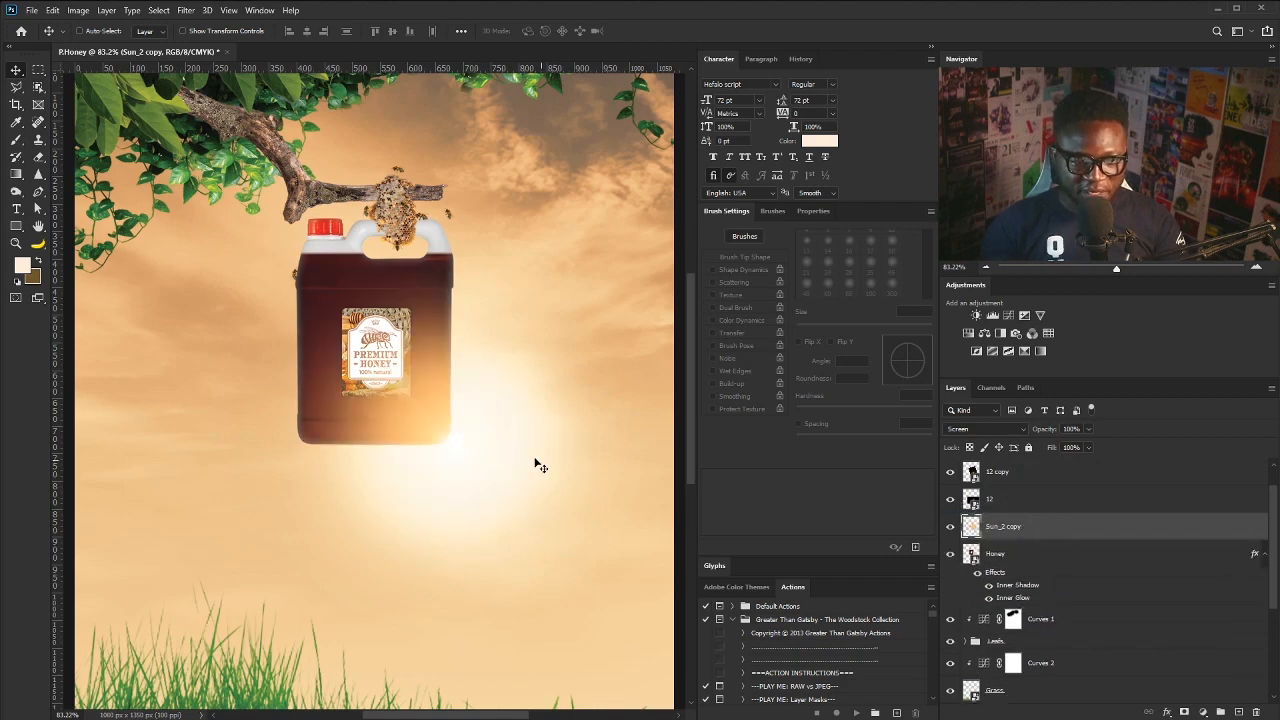
drag(494, 449, 532, 458)
- Shrink the Sun_2 copy glow to a small highlight size
key(ctrl+t)
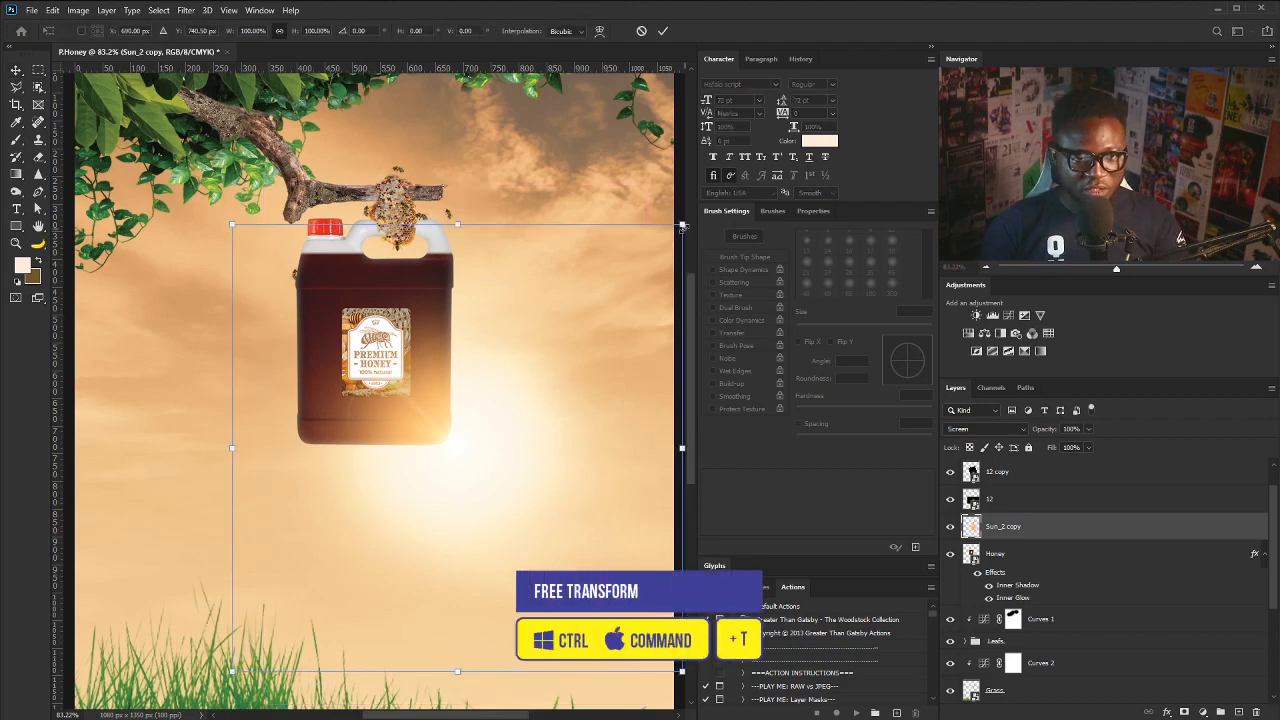
drag(680, 227, 539, 404)
drag(474, 448, 471, 446)
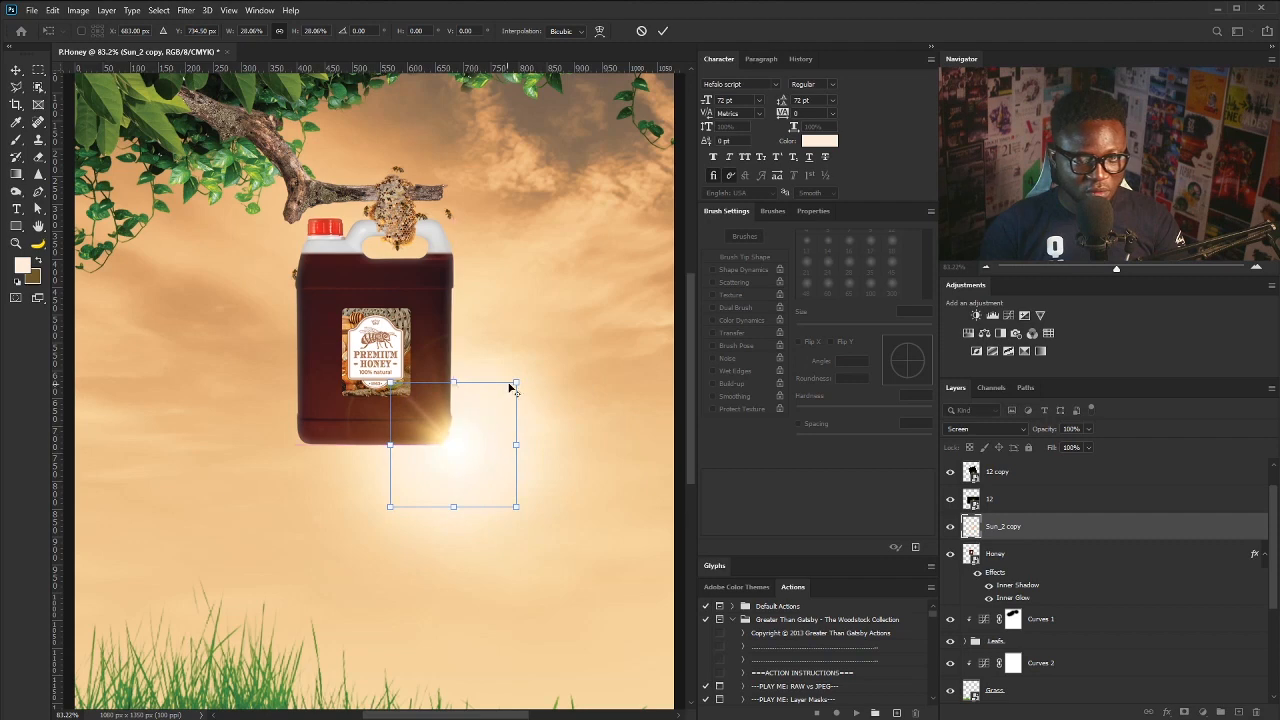
key(Return)
- Set the glow copy to Overlay and nudge it behind the jug's lower-right corner
click(973, 432)
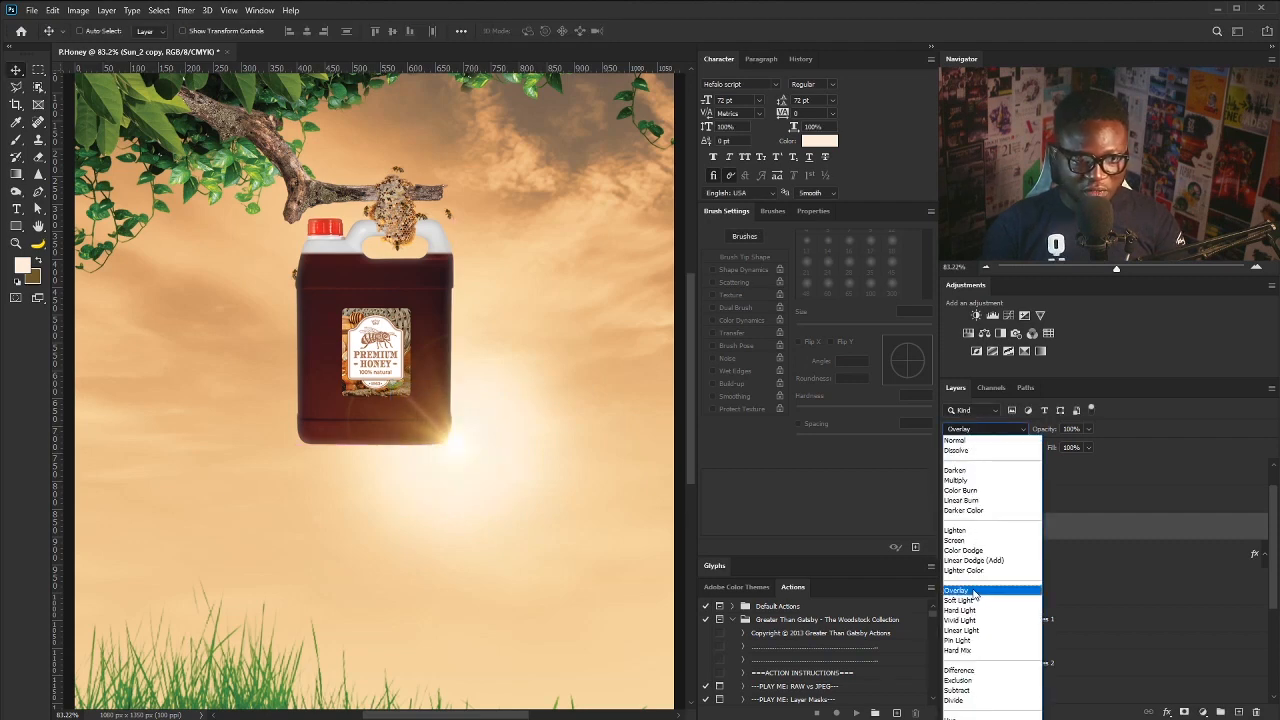
click(957, 591)
drag(456, 440, 448, 433)
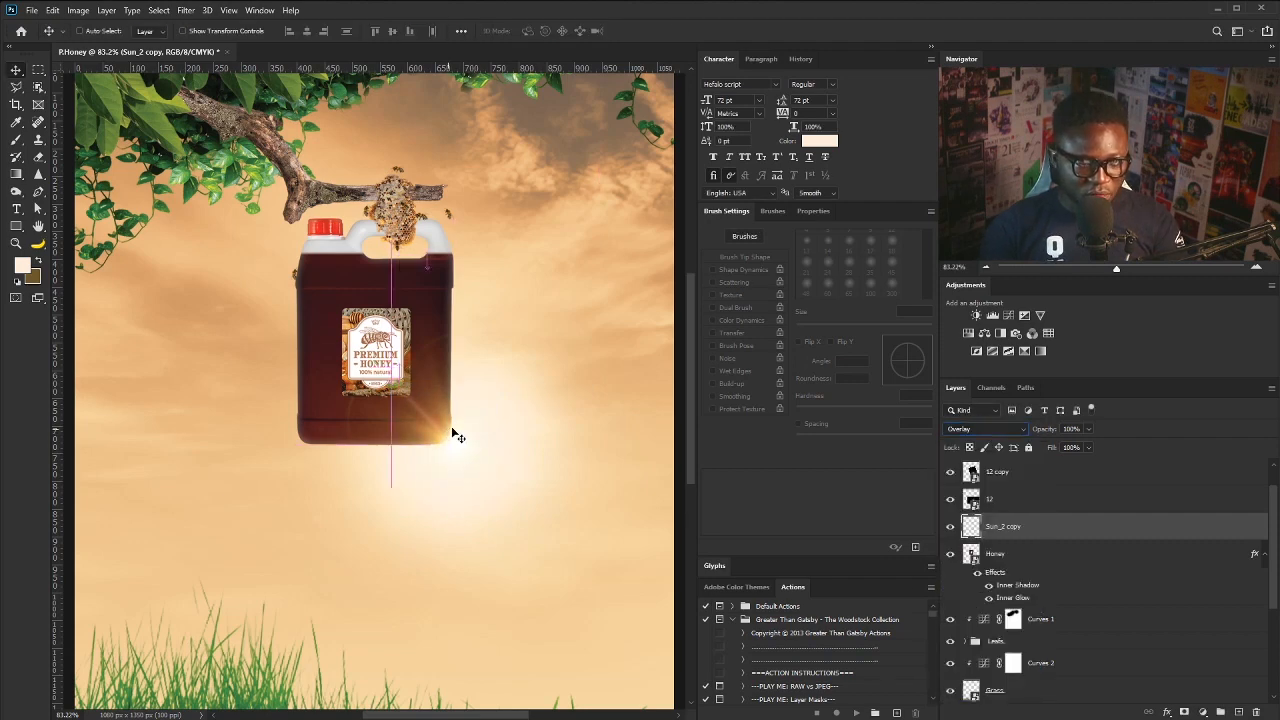
scroll(463, 351, down, 3)
drag(446, 378, 468, 385)
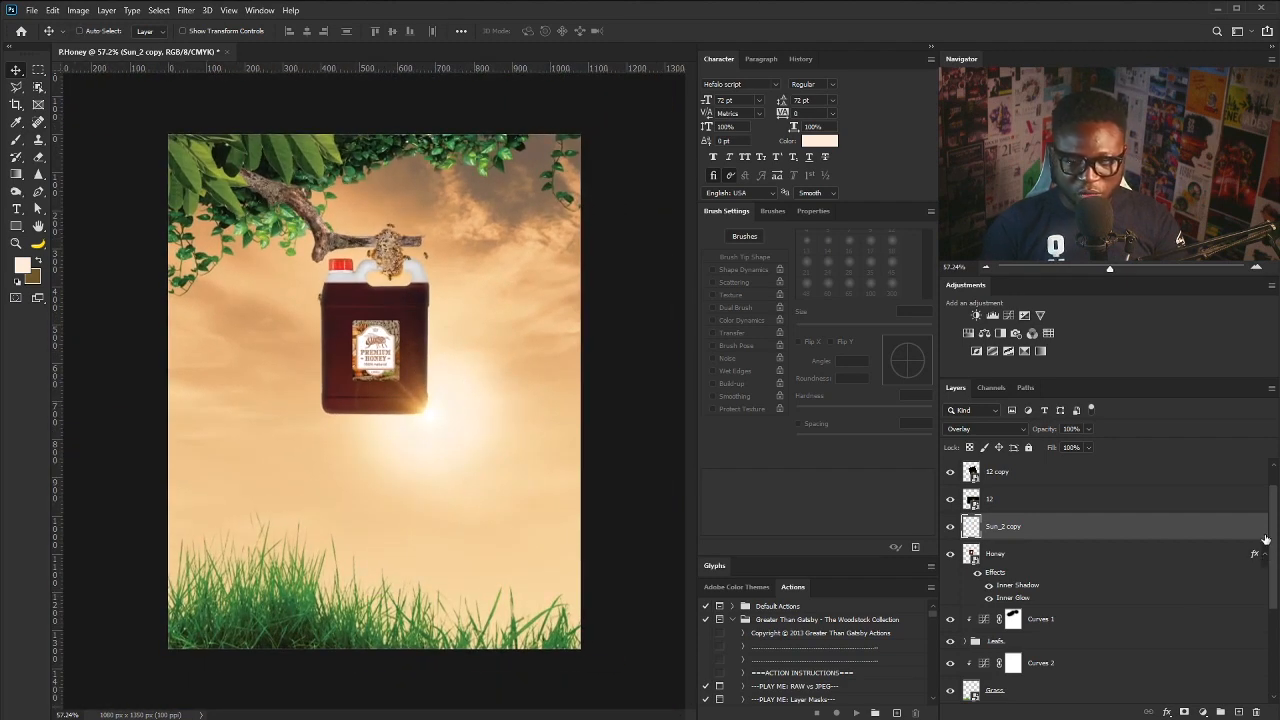
scroll(1200, 510, up, 1)
- Add a Curves adjustment above the Bees group, bow it down to darken, and invert its mask
click(1042, 464)
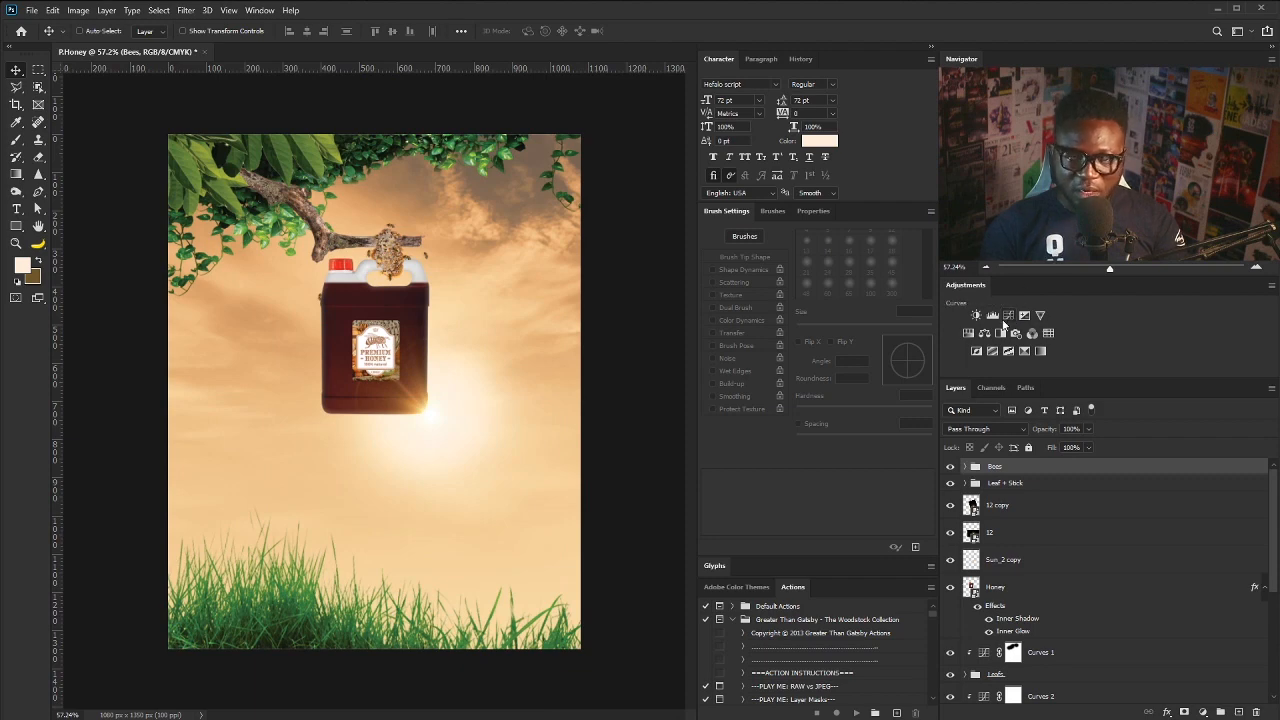
click(1008, 317)
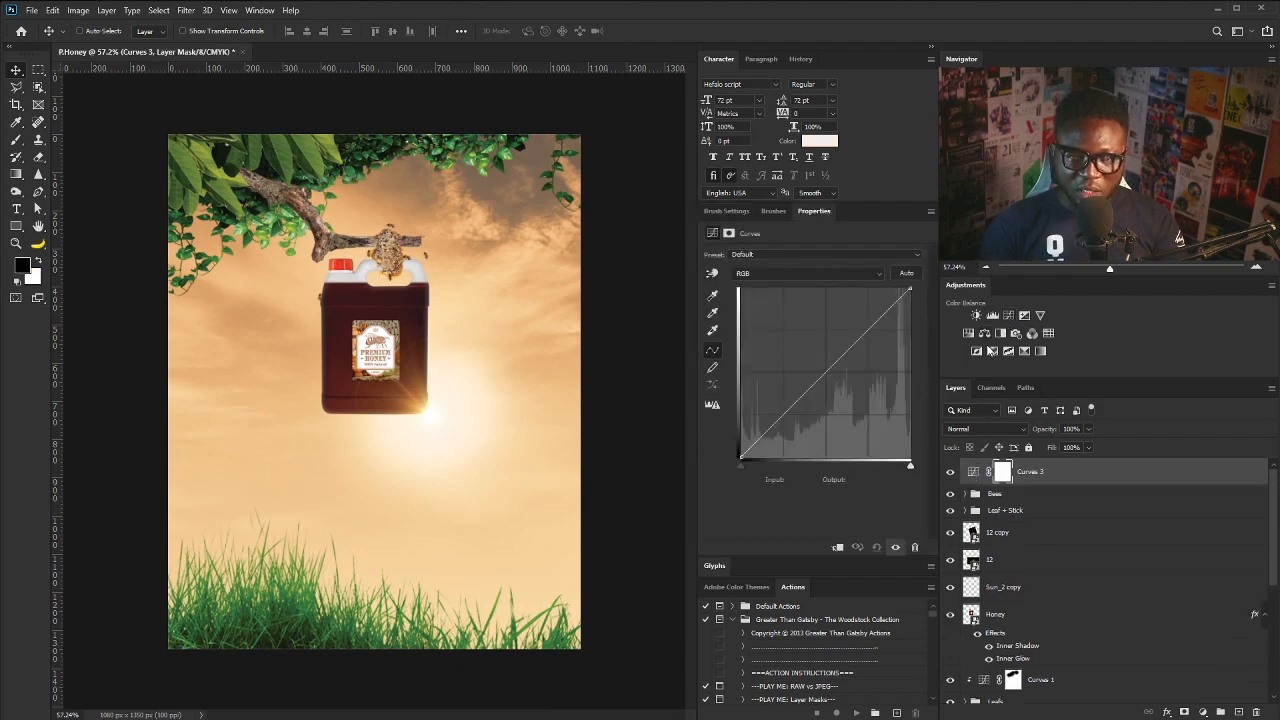
drag(828, 367, 853, 409)
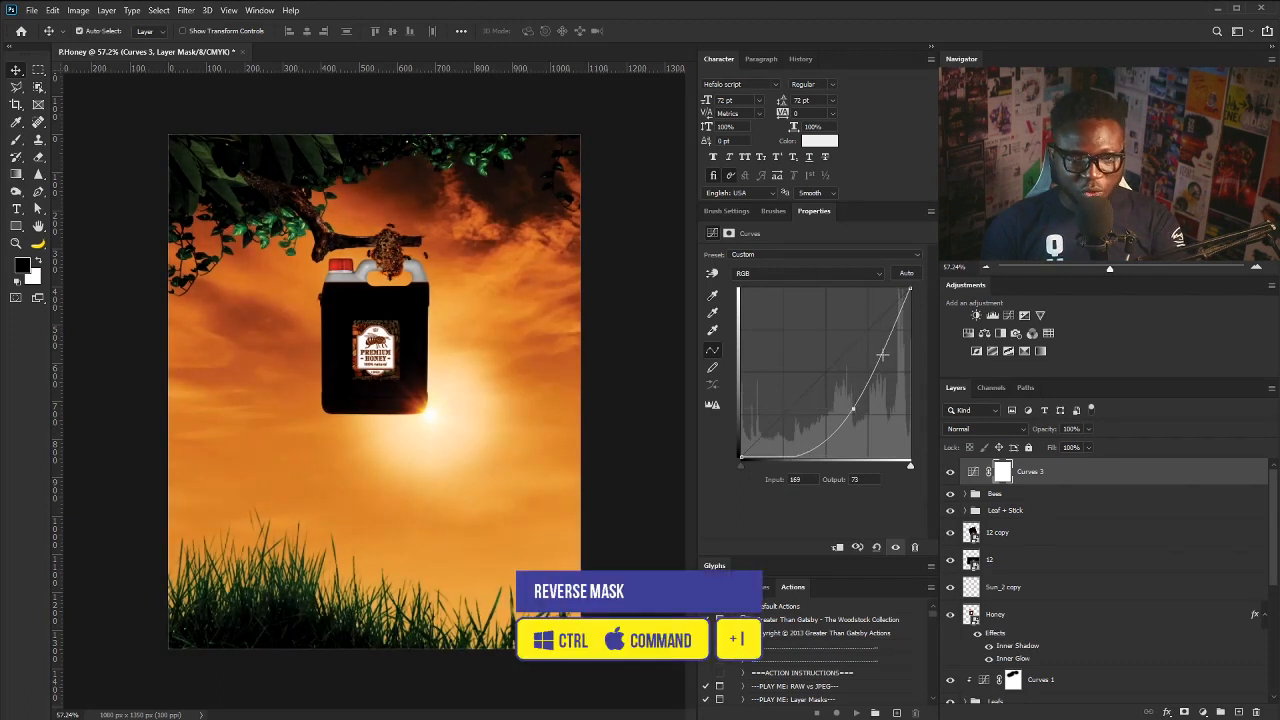
key(ctrl+i)
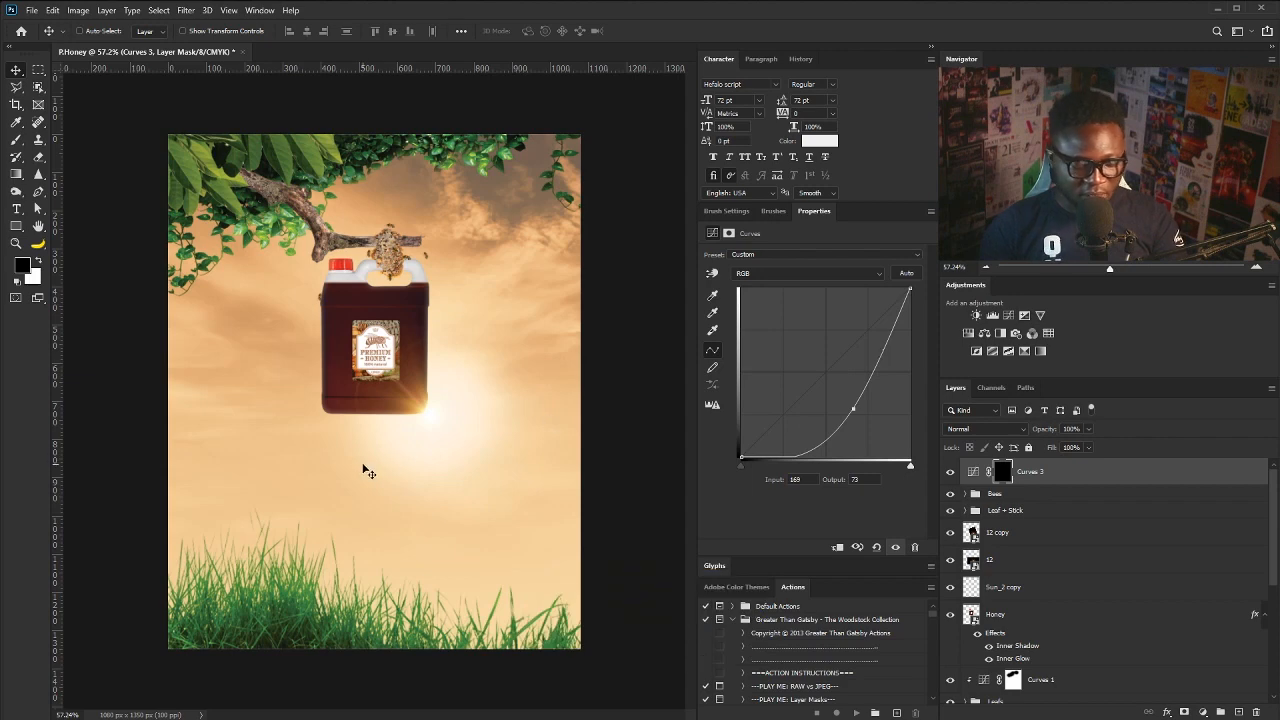
- Set up a soft round 500 px brush at 24% flow with white as foreground
key(b)
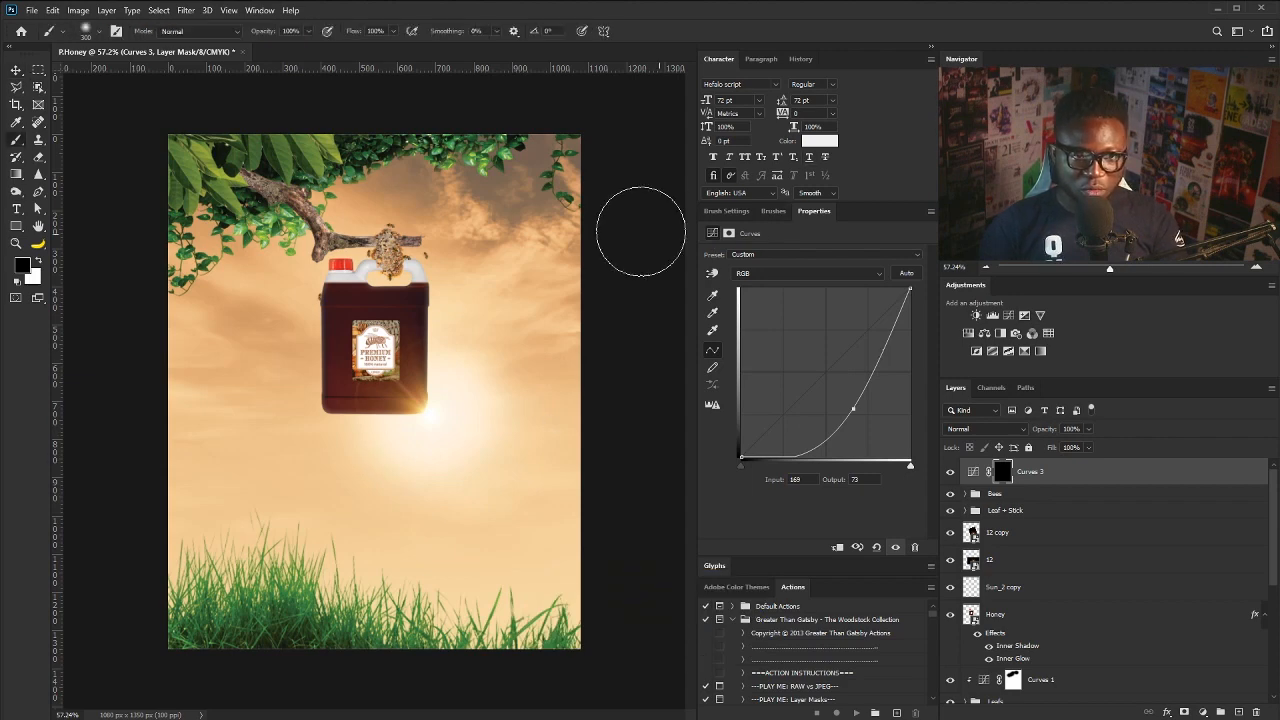
click(745, 218)
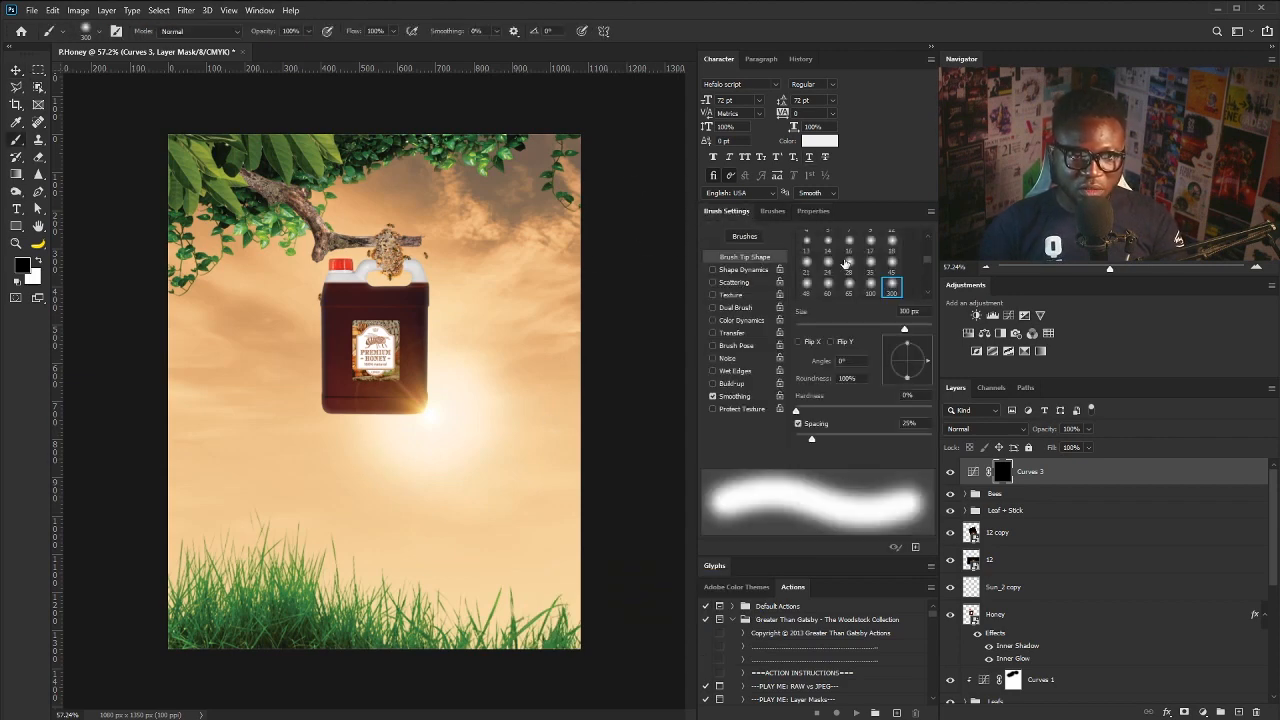
click(806, 240)
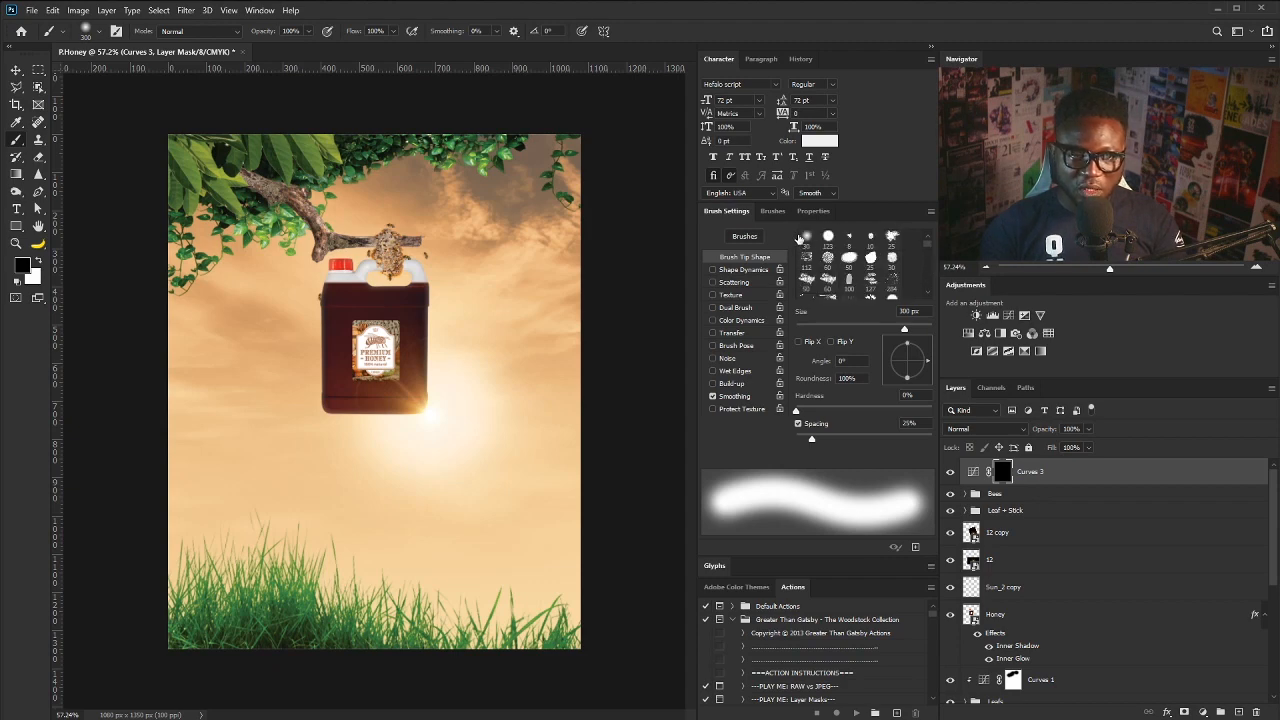
key(bracketright)
key(bracketright)
key(bracketright)
key(bracketright)
key(bracketright)
key(bracketright)
key(bracketright)
key(bracketright)
key(bracketright)
key(bracketright)
key(bracketright)
key(bracketright)
key(bracketright)
key(bracketright)
key(bracketright)
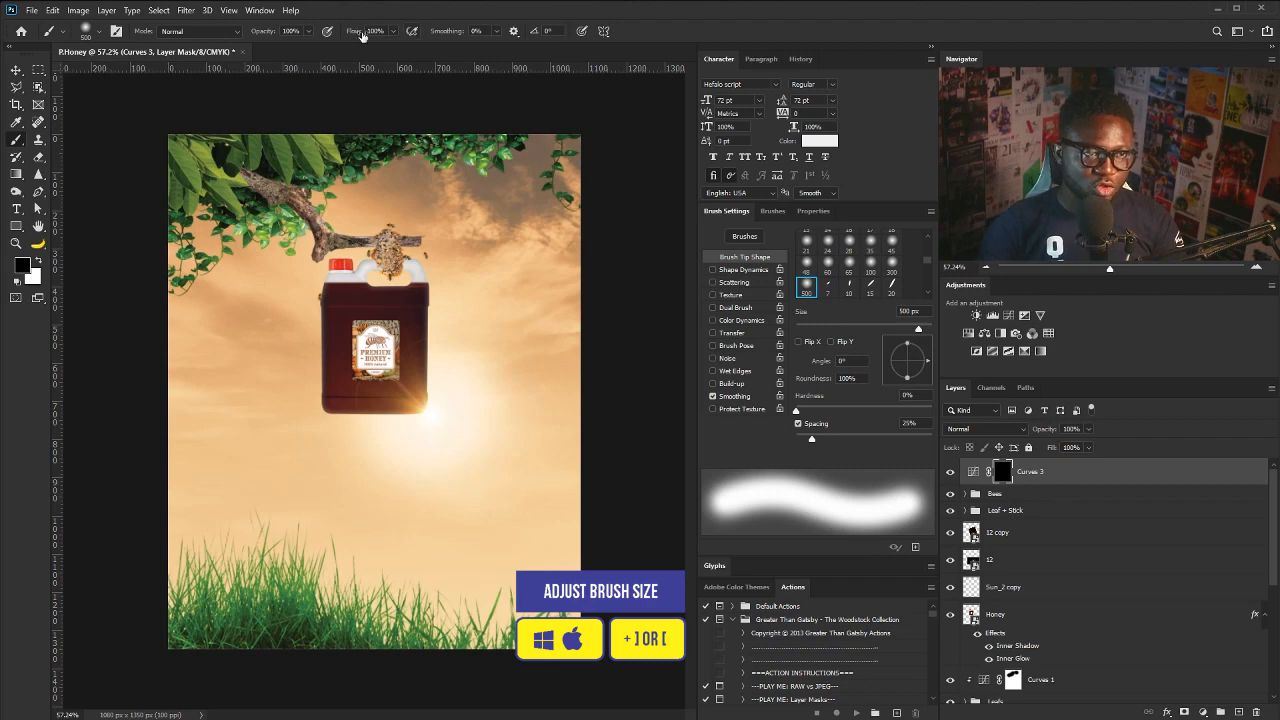
click(394, 31)
drag(397, 47, 347, 52)
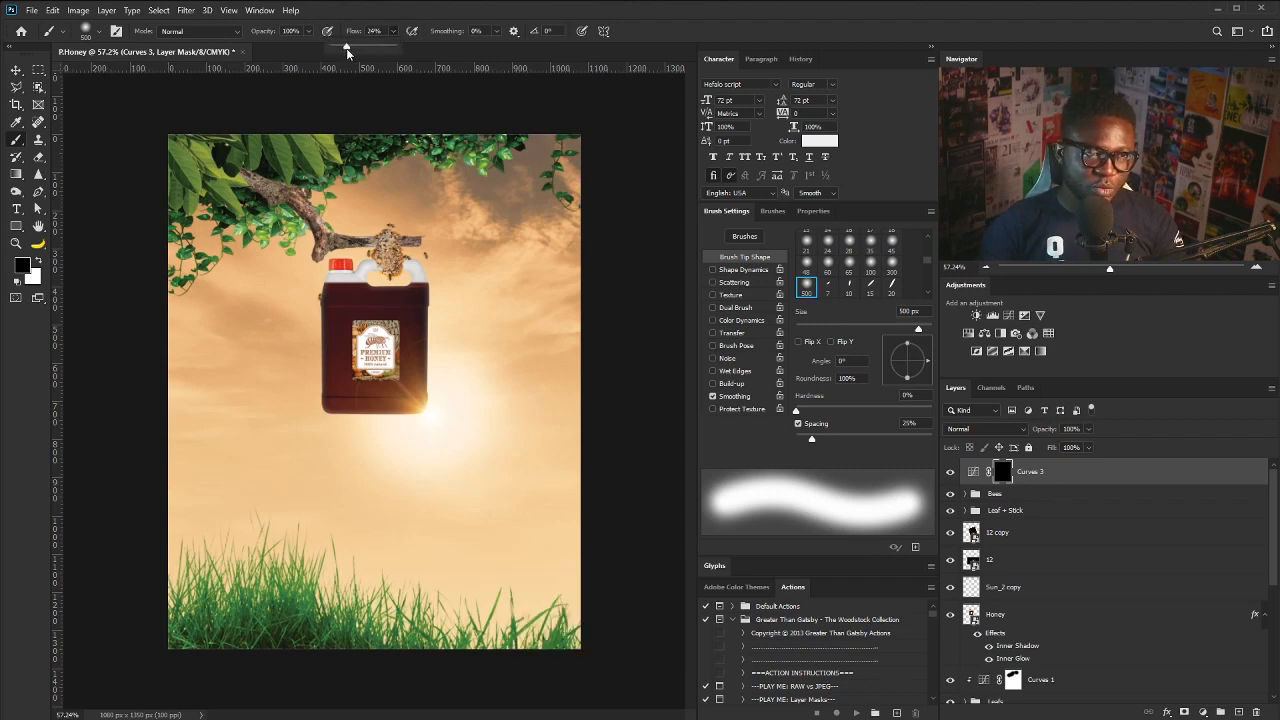
click(274, 168)
click(37, 261)
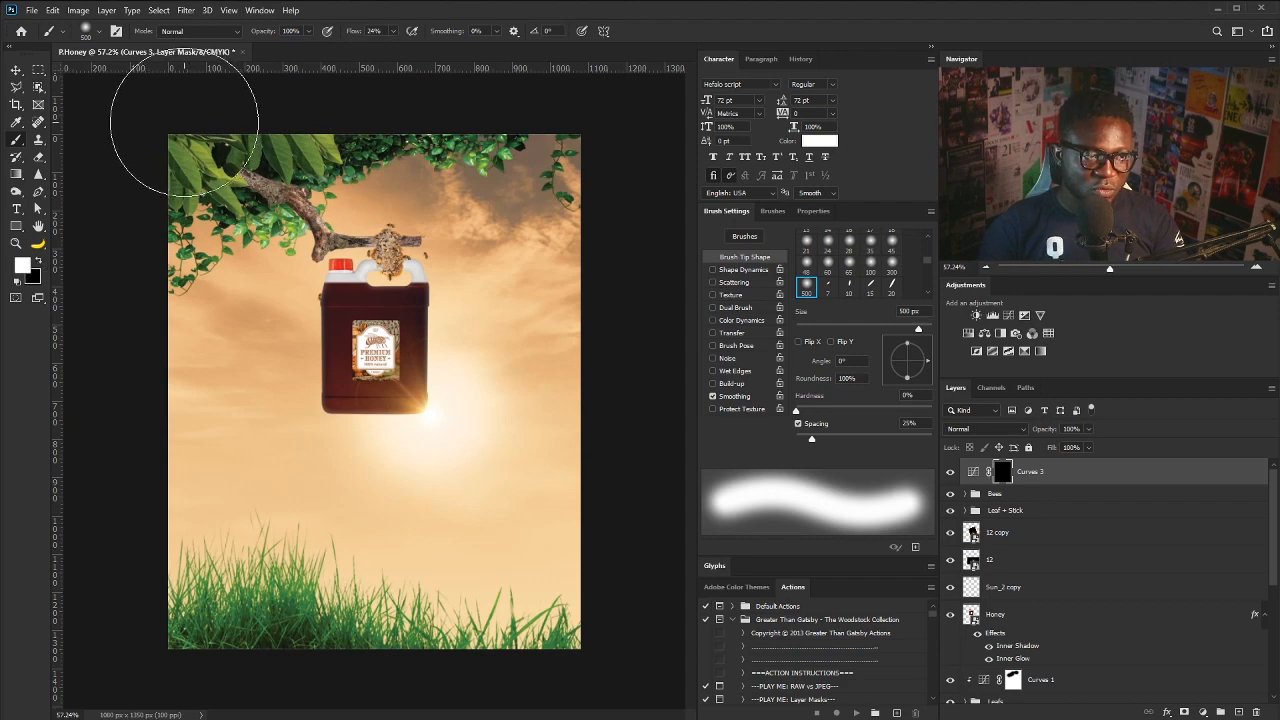
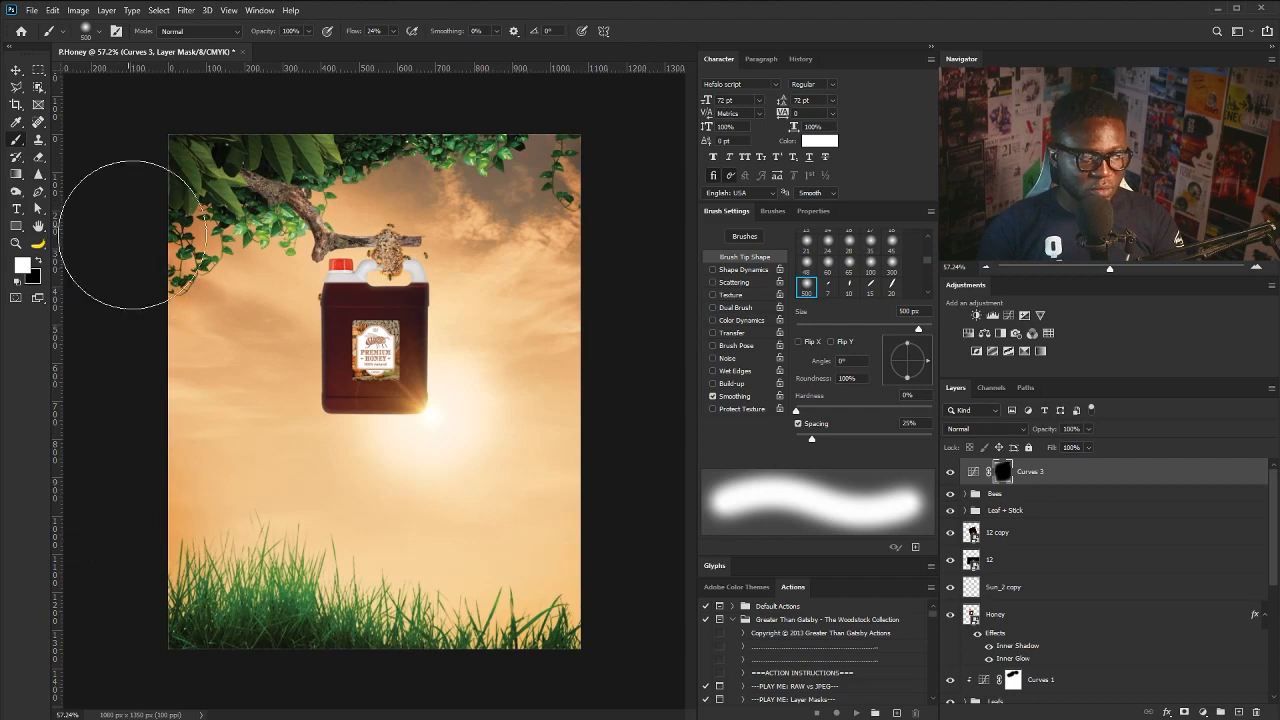
- Switch from the Brush tool to the Move tool with V
key(v)
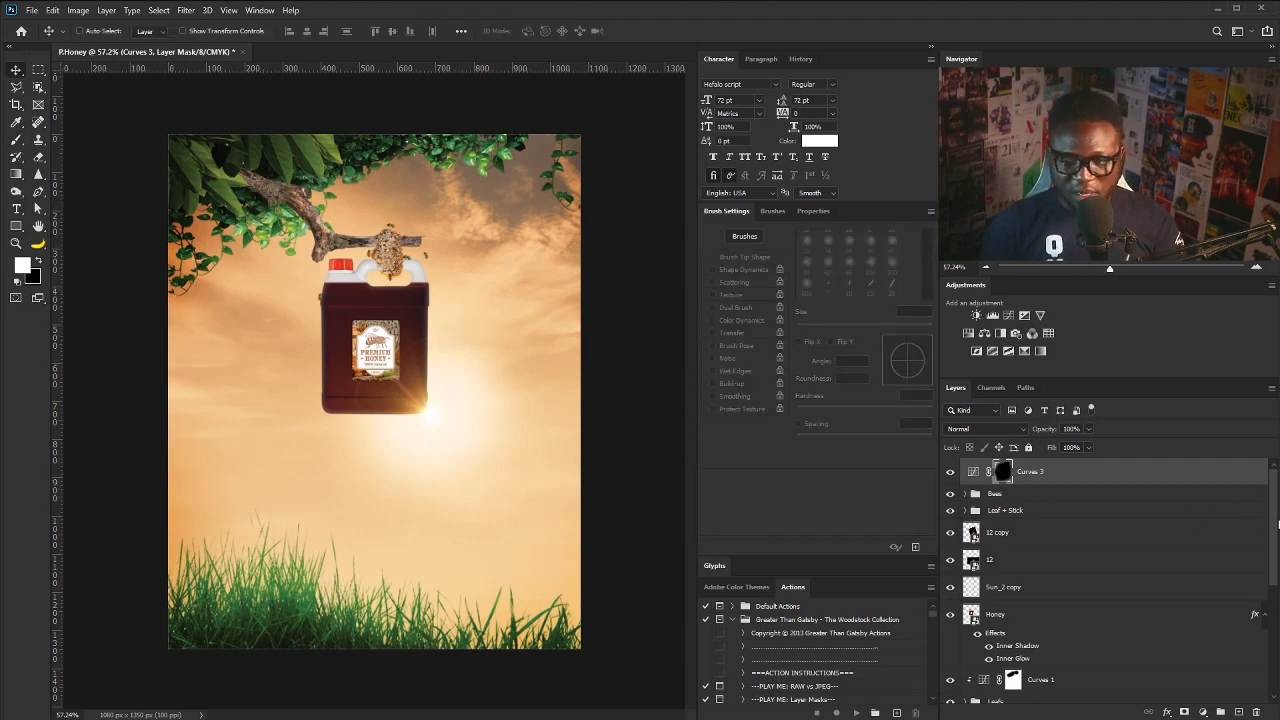
drag(1275, 527, 1259, 630)
- Lower the Gradient Map 1 layer's opacity to 73%
click(1080, 616)
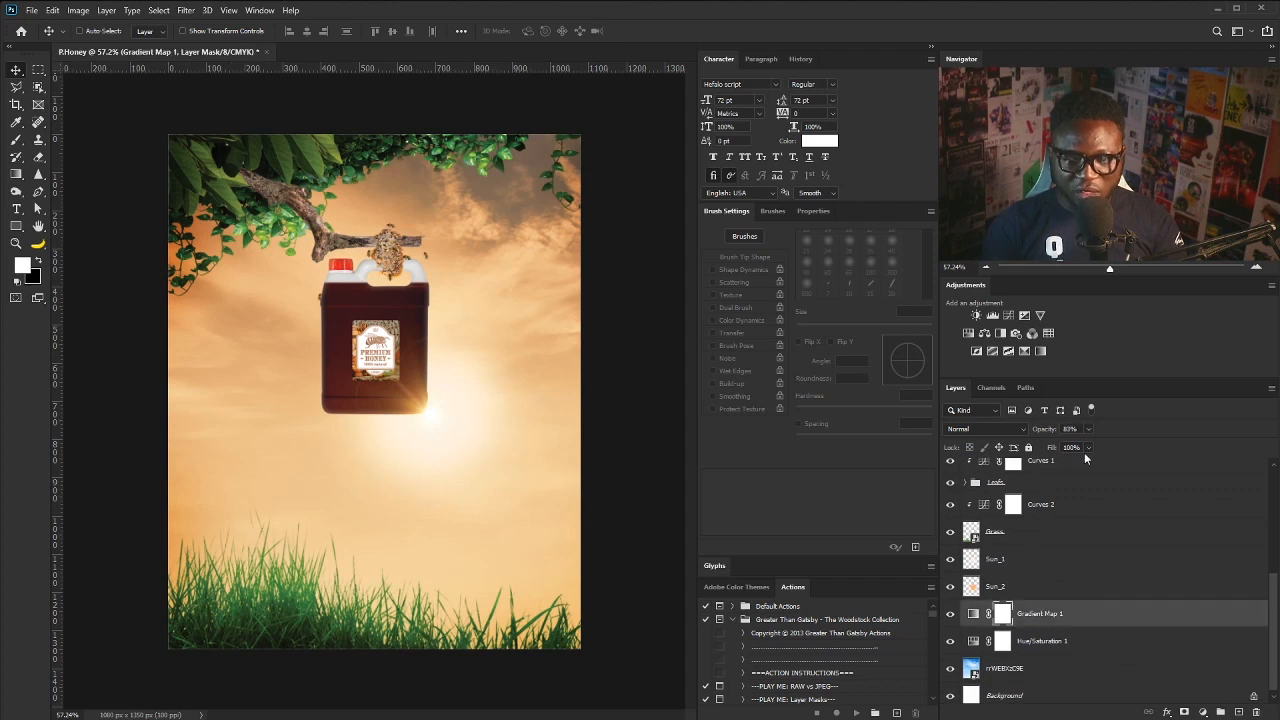
click(1089, 429)
drag(1087, 444, 1084, 448)
- Select the top Curves 3 layer and stamp all visible layers into a merged Layer 2
scroll(1262, 482, up, 5)
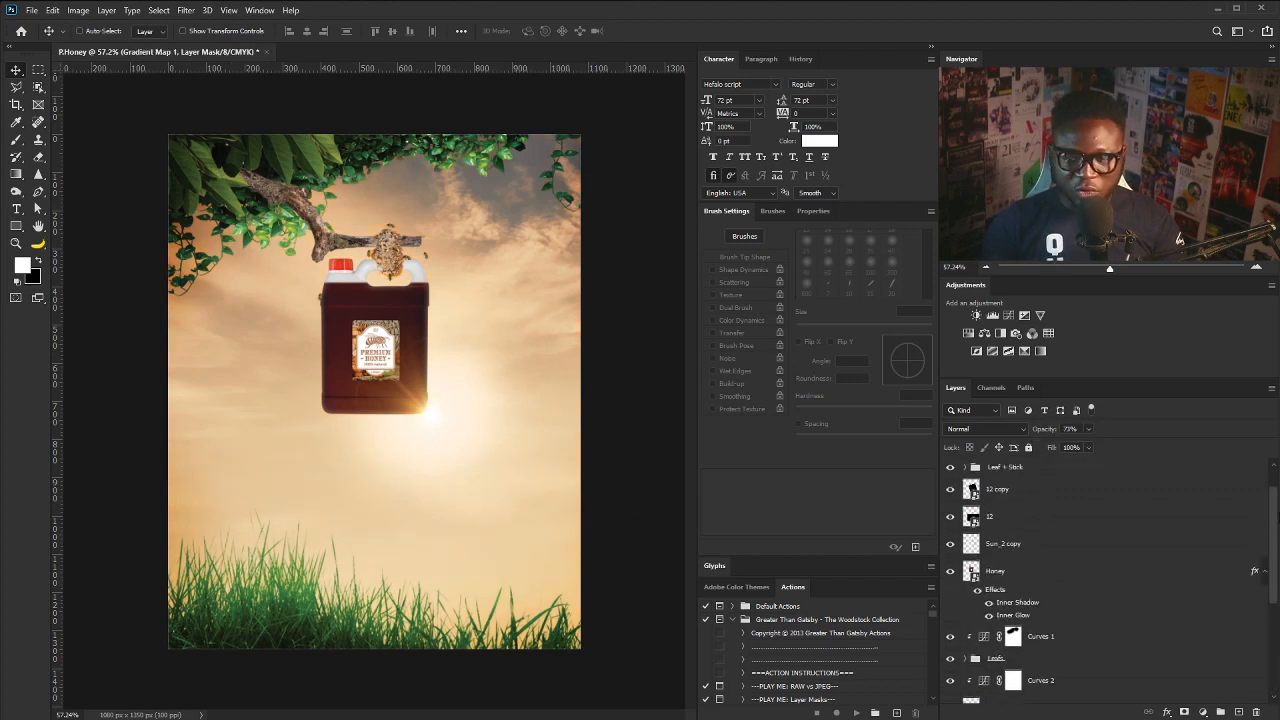
click(1045, 473)
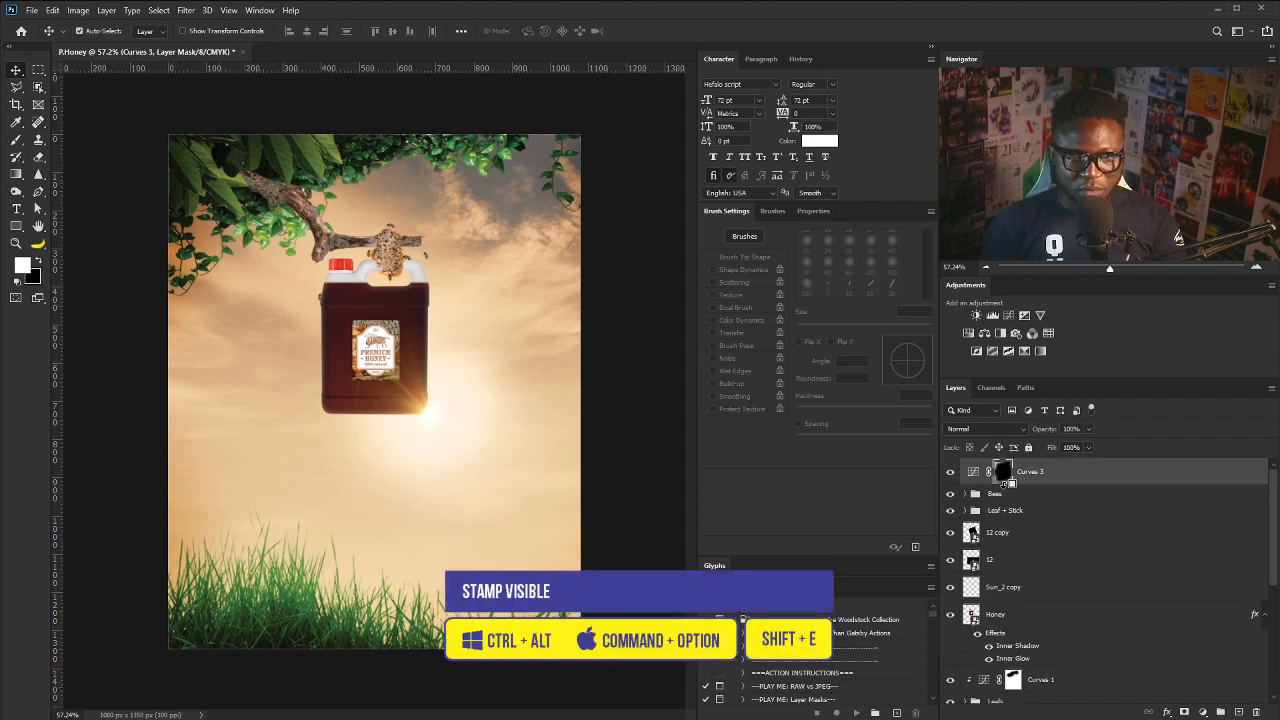
key(ctrl+alt+shift+e)
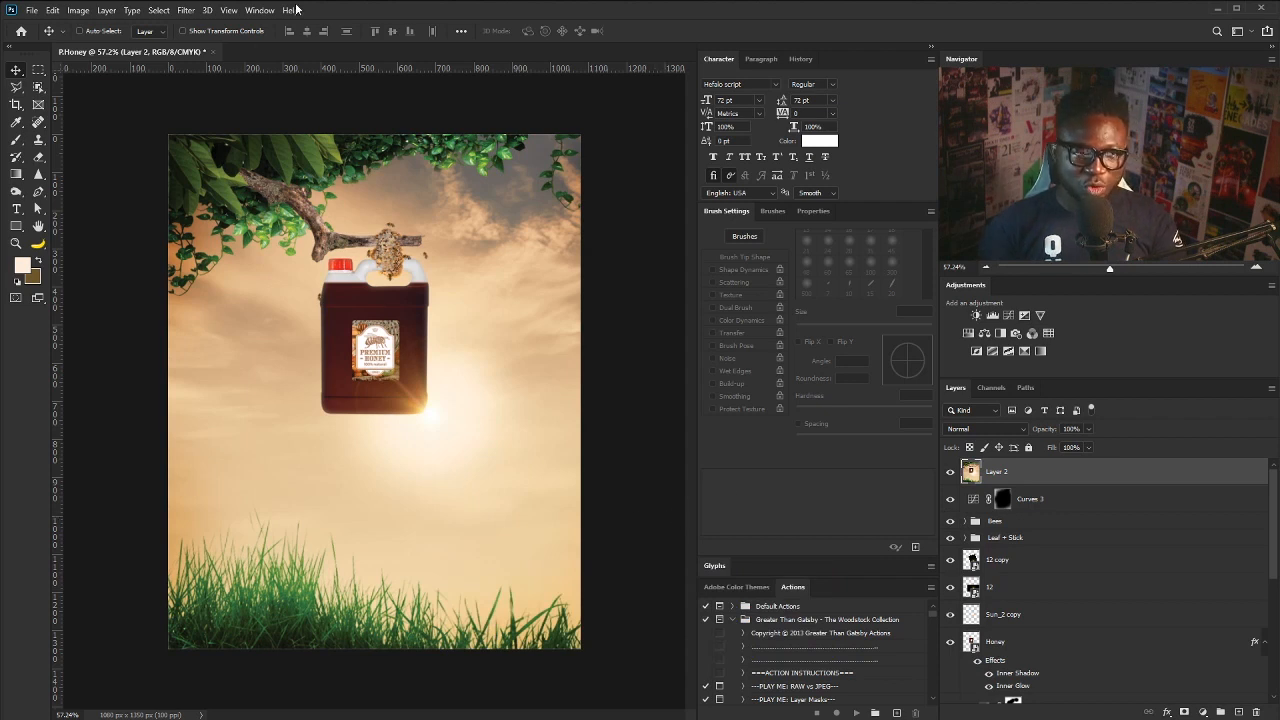
- Open Camera Raw on Layer 2 and set Temperature -2, Exposure -0.30, Contrast +13, and slight Texture
click(184, 10)
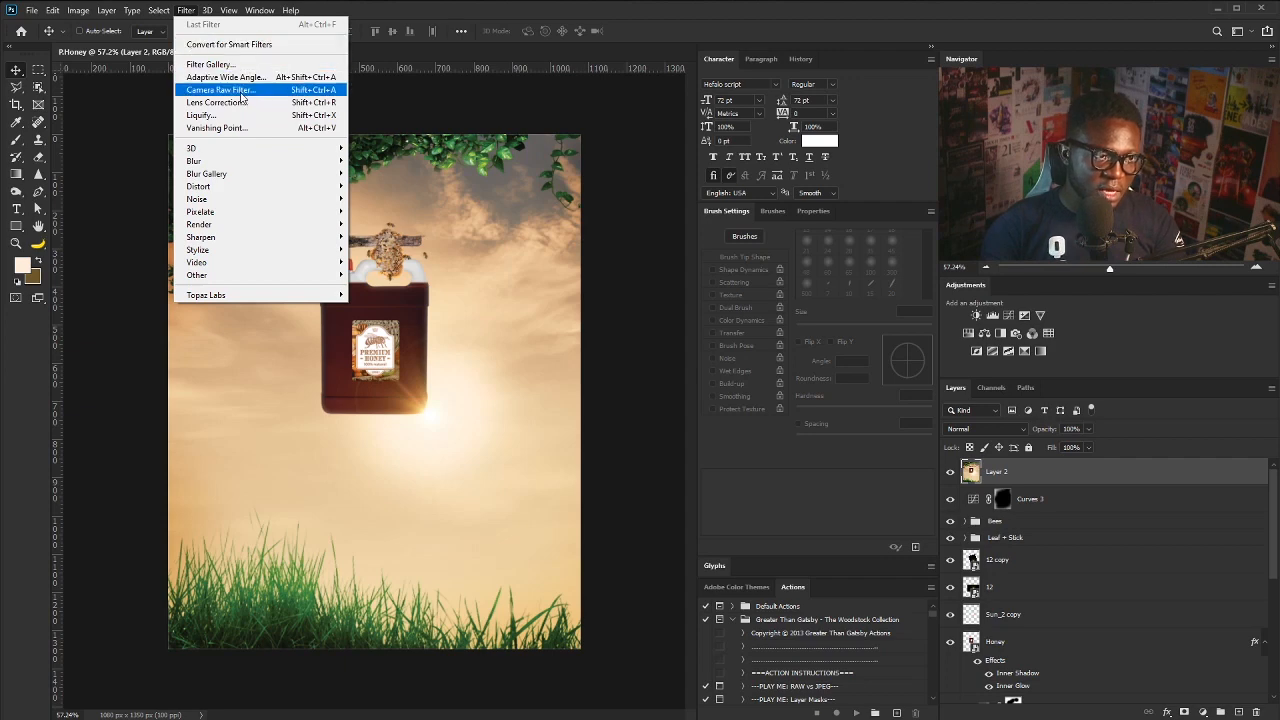
click(250, 91)
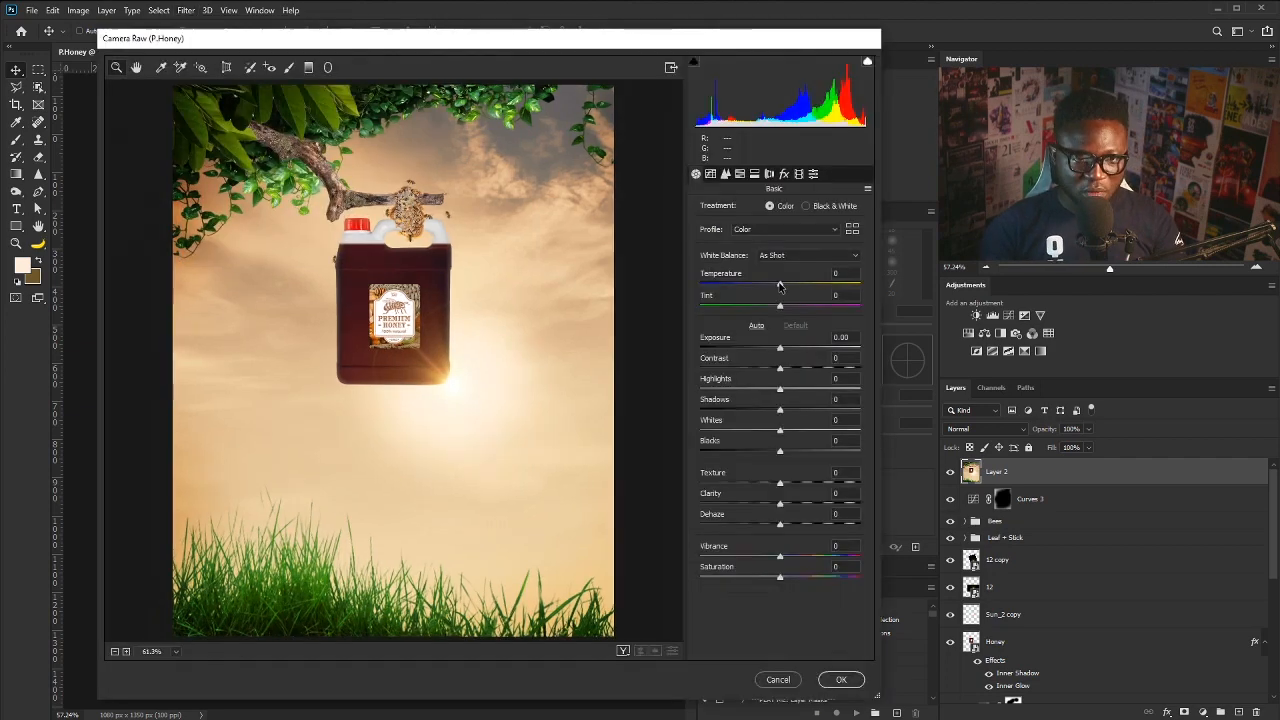
drag(780, 285, 778, 287)
drag(780, 348, 775, 348)
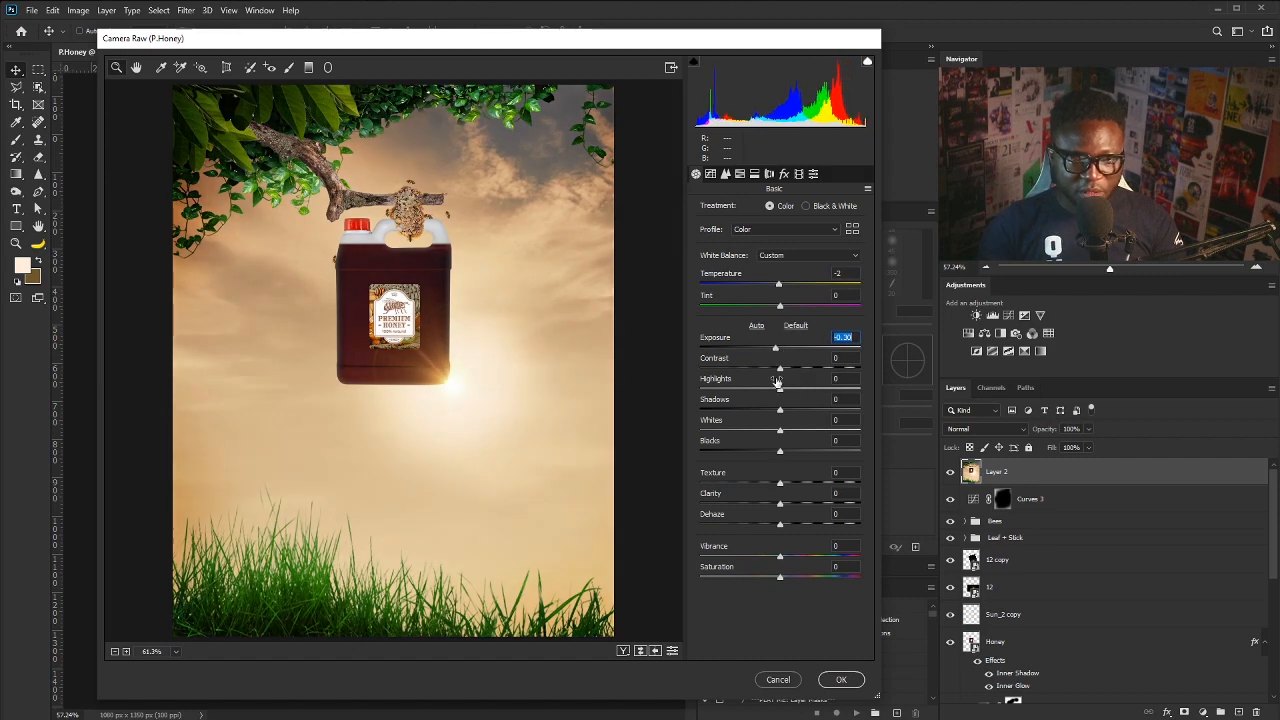
drag(780, 368, 778, 412)
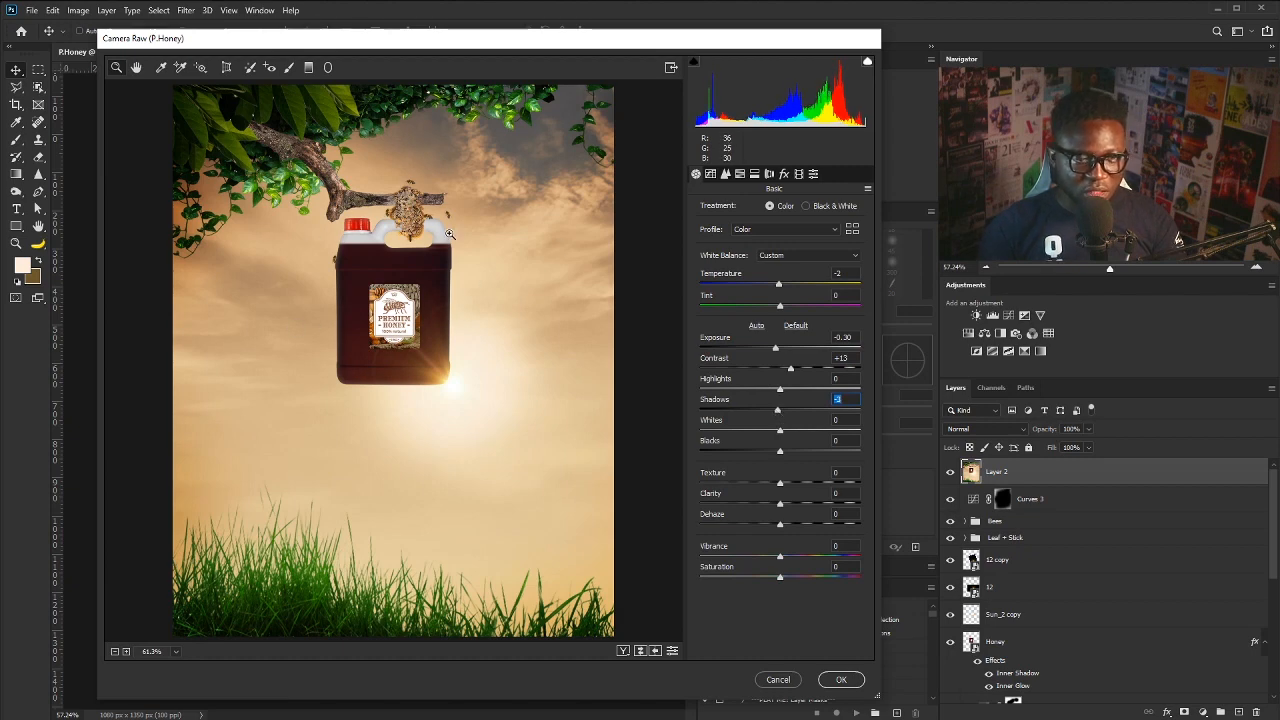
drag(780, 483, 787, 485)
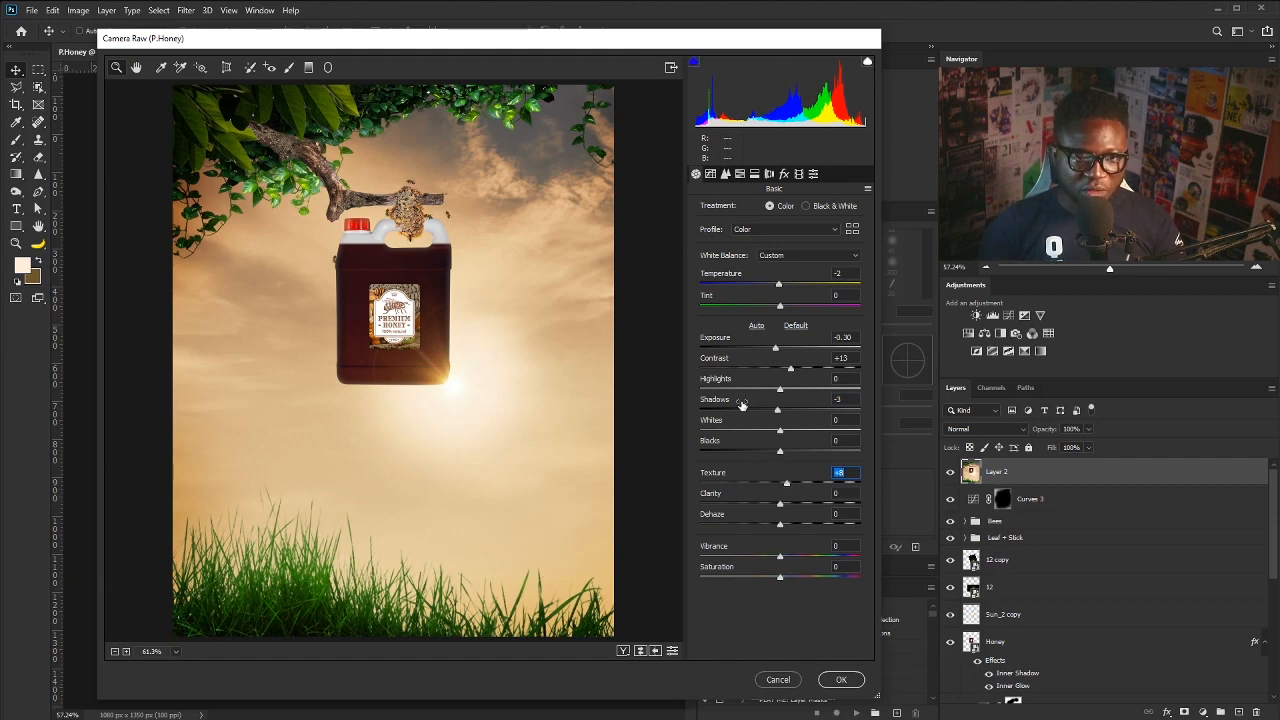
click(711, 175)
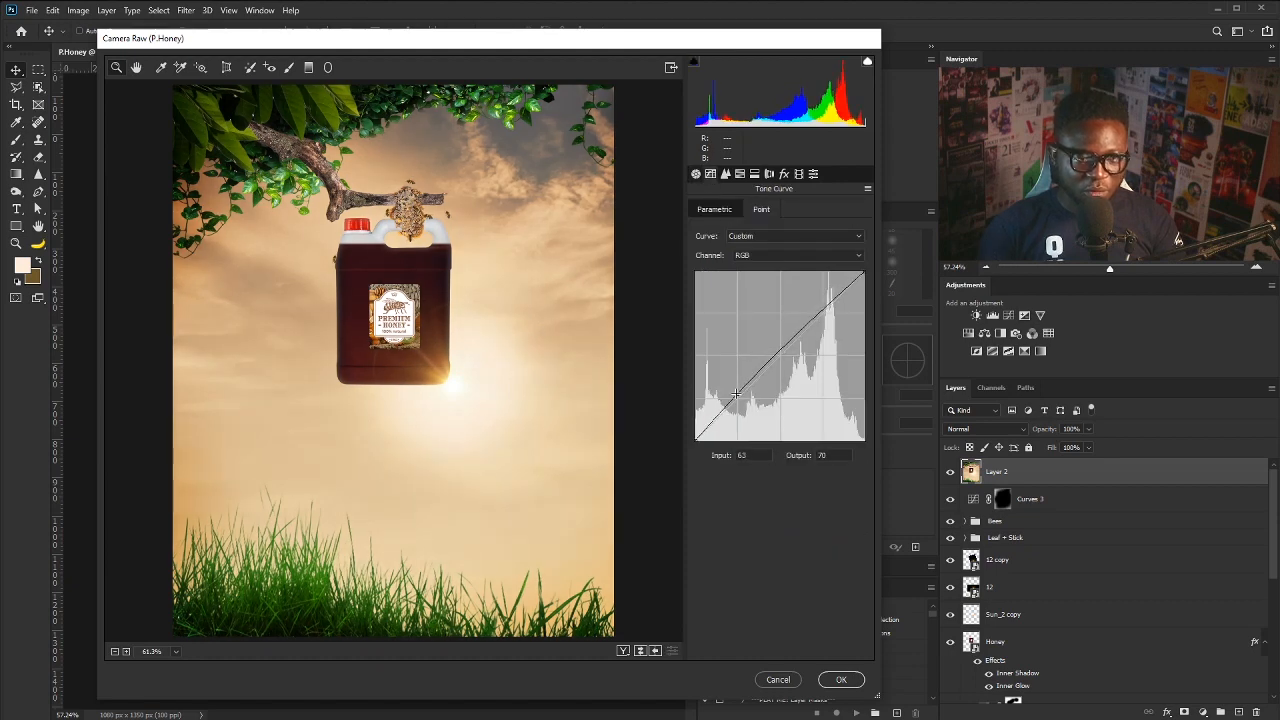
- In HSL, raise Oranges saturation to +40 and Greens to +28, and shift Aquas hue to -28
click(726, 174)
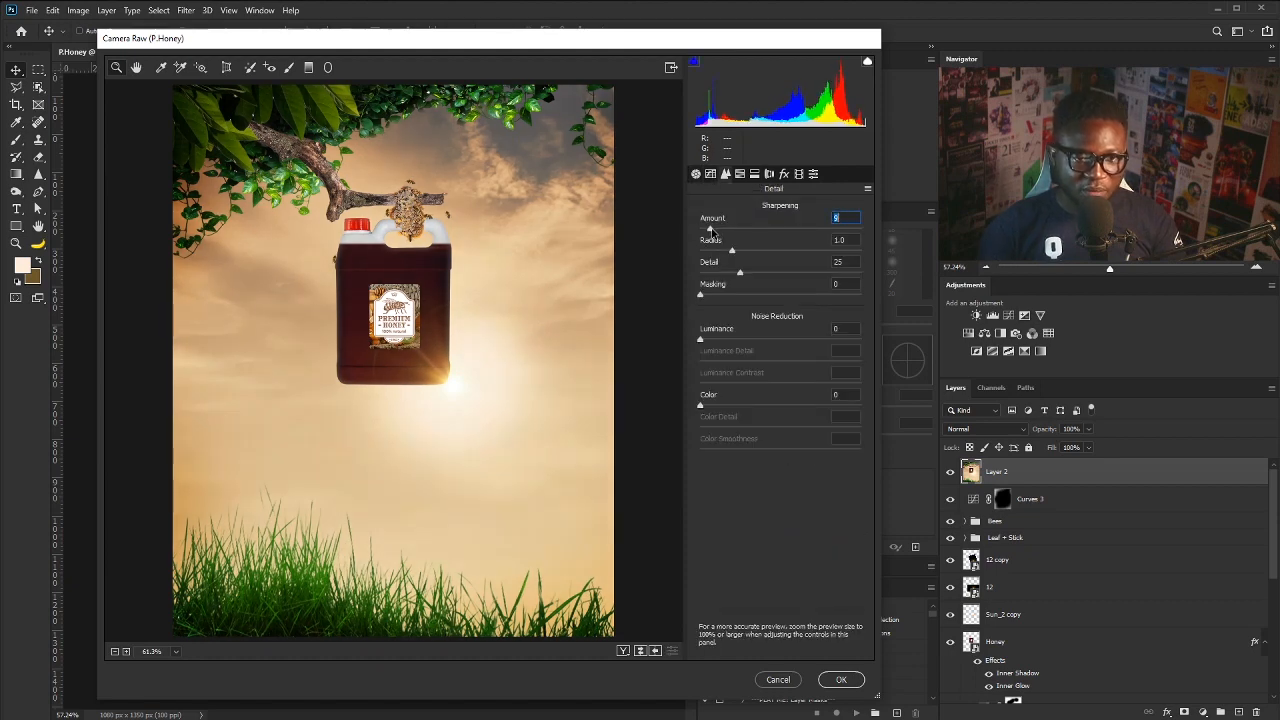
click(740, 174)
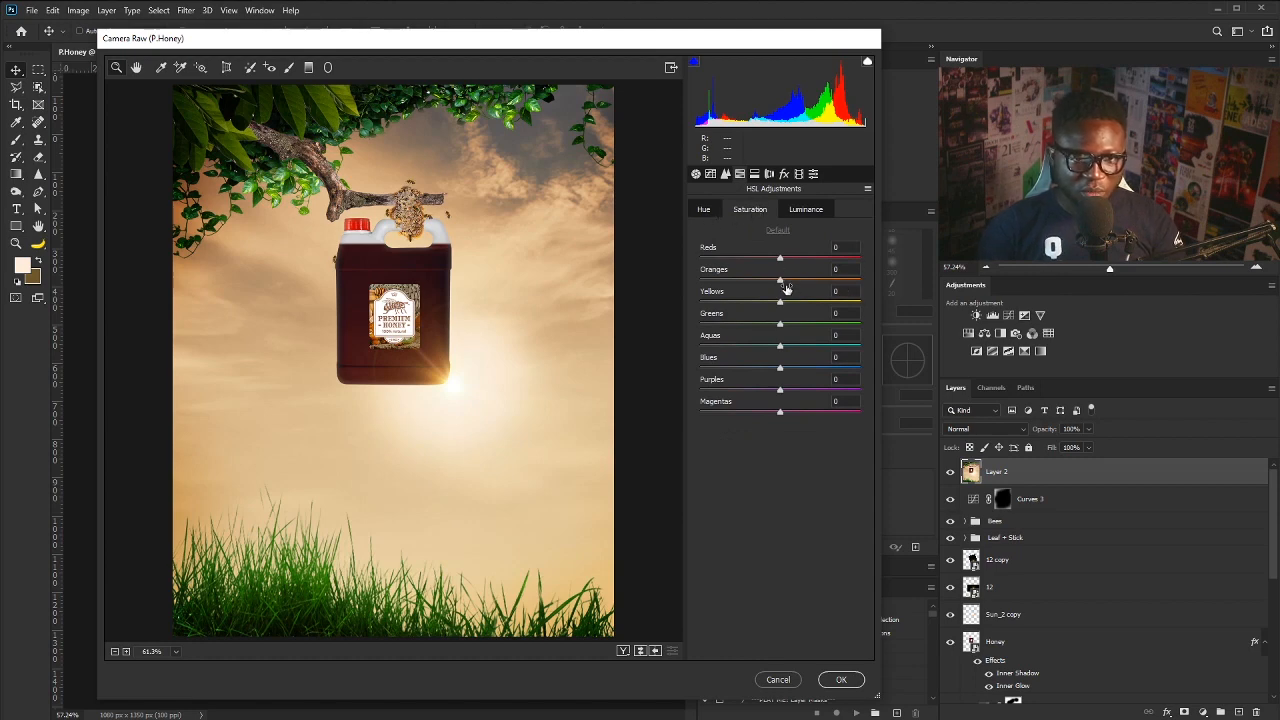
drag(780, 280, 808, 280)
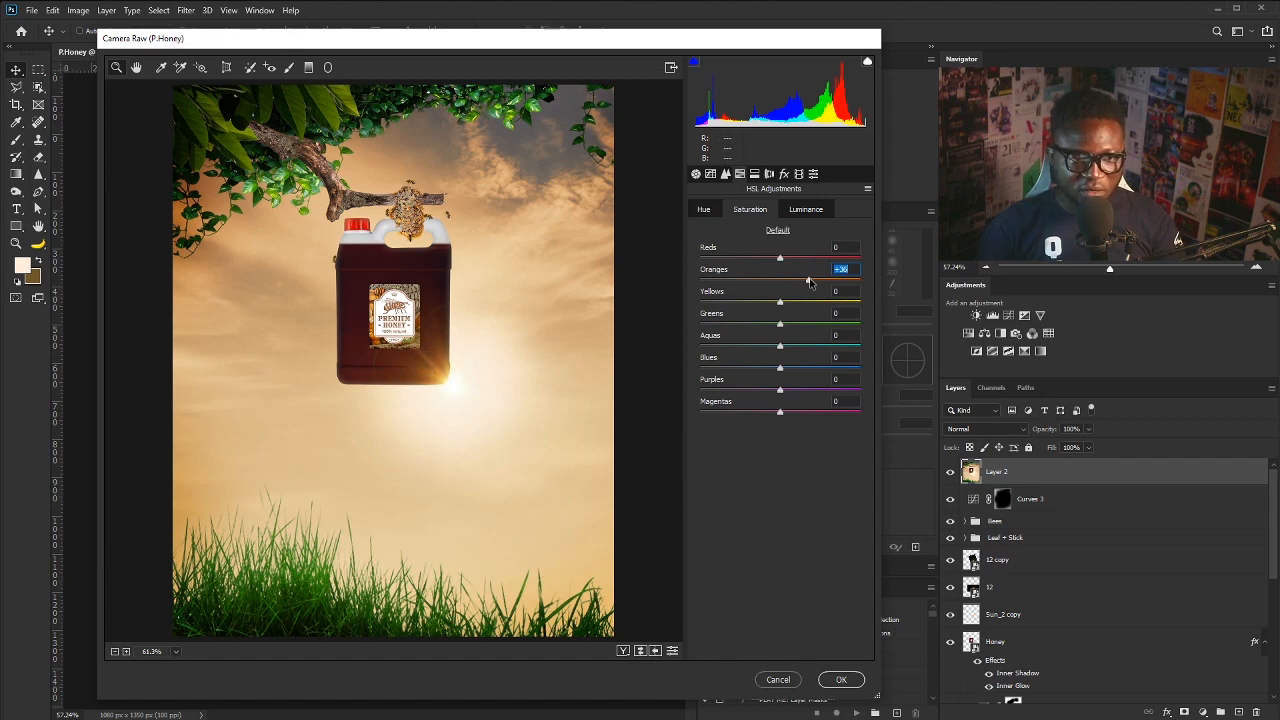
drag(810, 283, 811, 282)
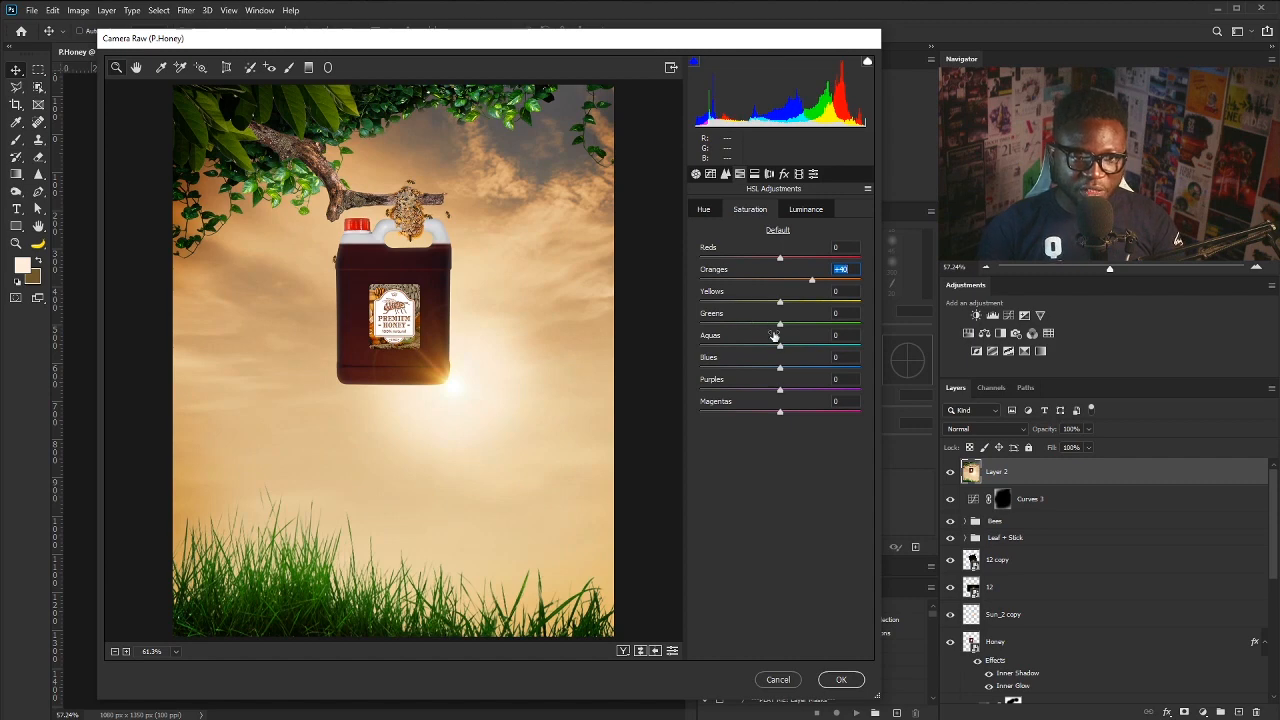
click(781, 325)
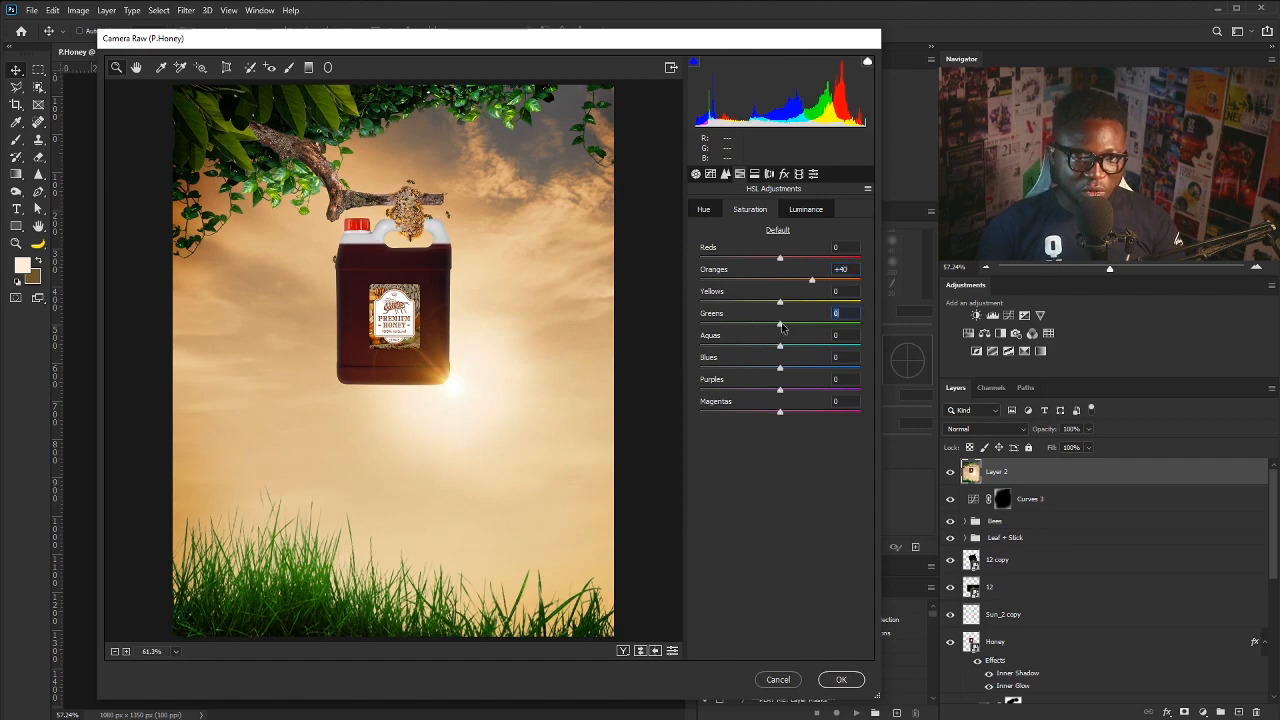
drag(783, 327, 805, 327)
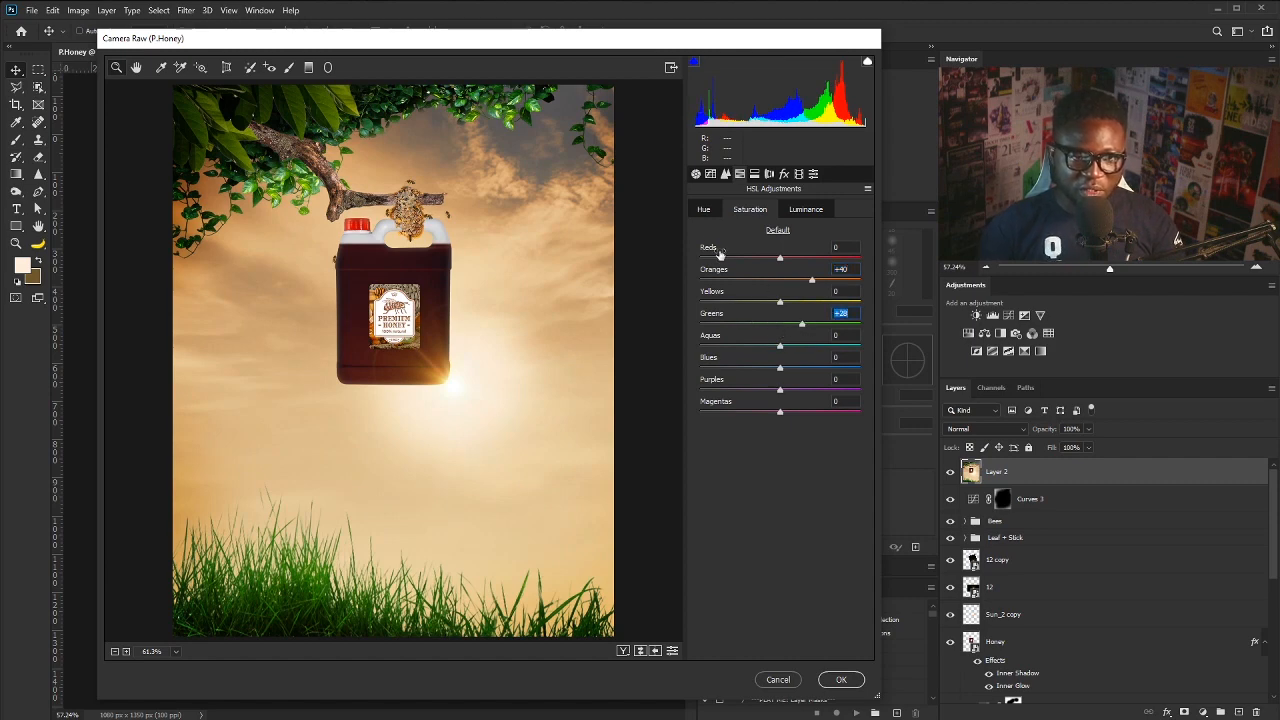
click(704, 211)
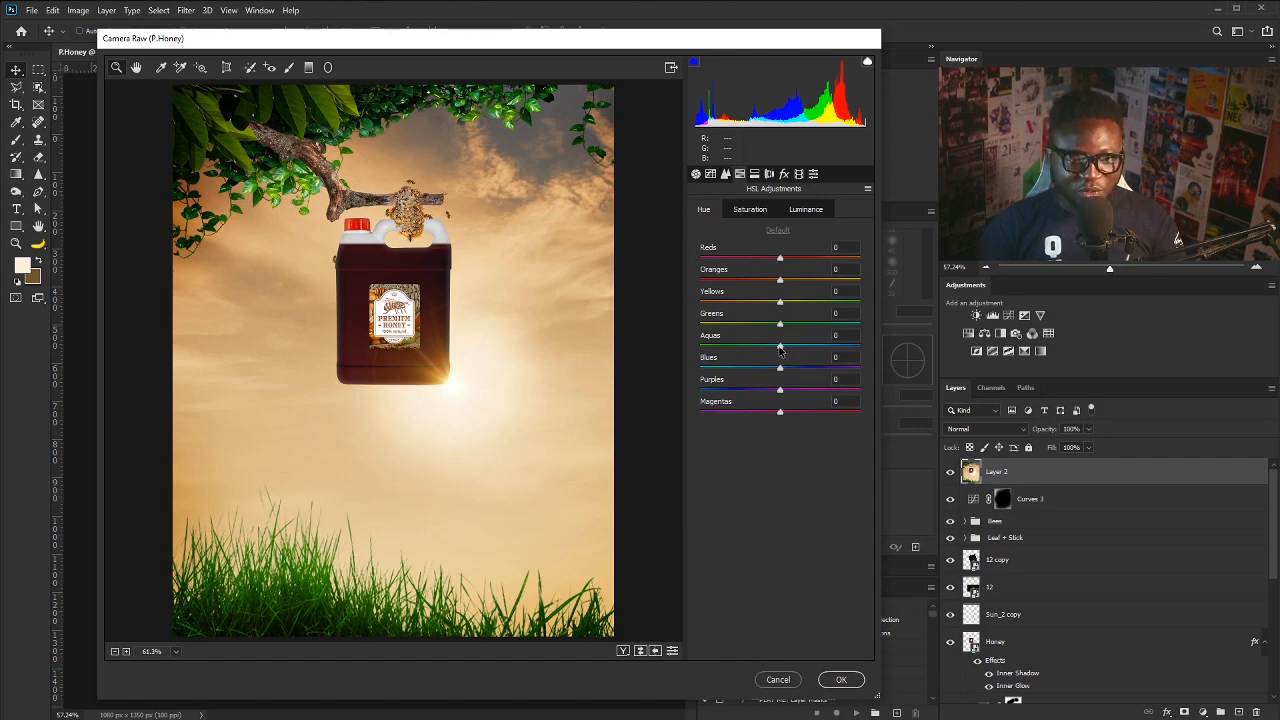
mouse_move(780, 350)
mouse_down()
mouse_move(739, 355)
mouse_move(782, 328)
mouse_up()
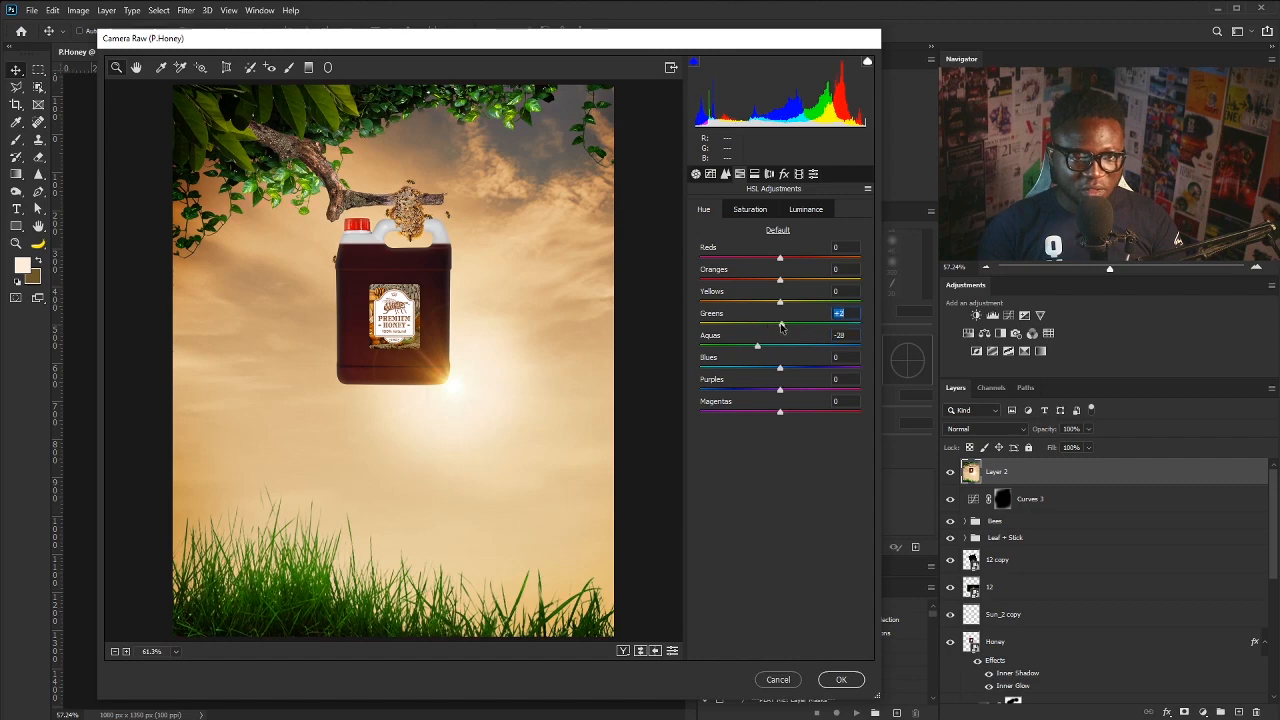
- Set HSL luminance to Greens -13 and Oranges +25, and warm the split-toning shadows to hue 35
click(757, 346)
click(750, 210)
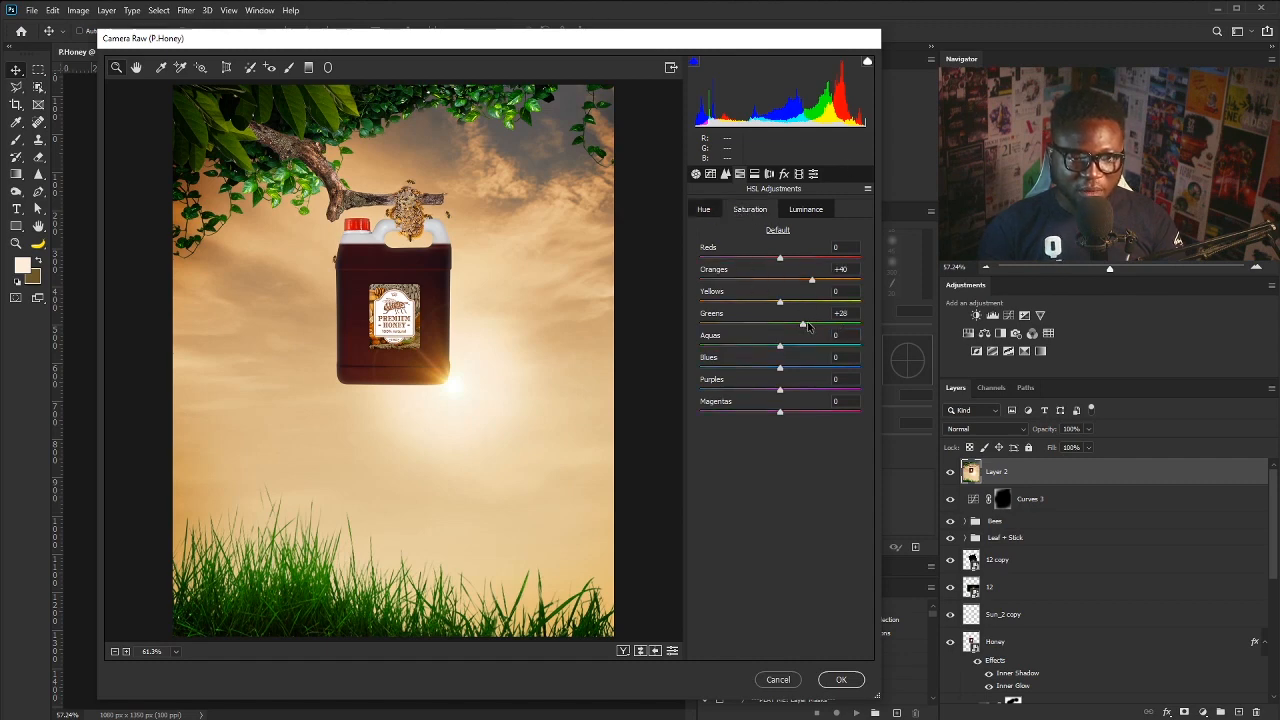
drag(804, 326, 762, 326)
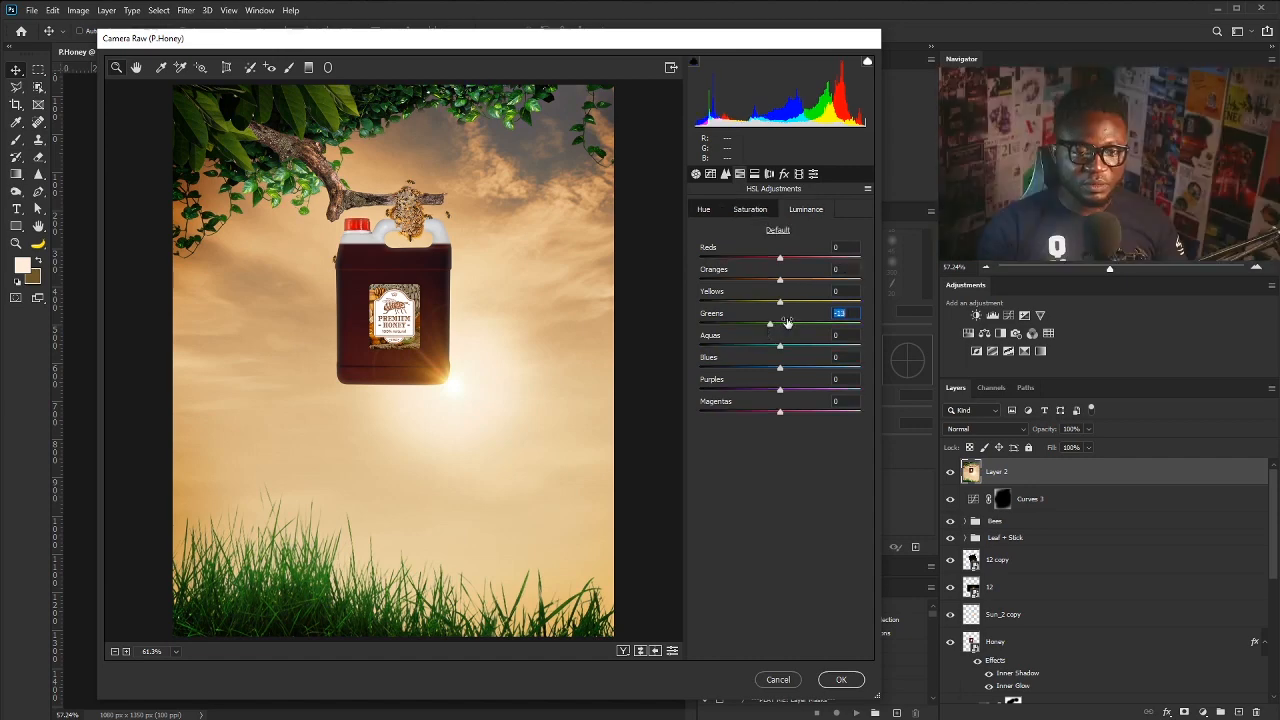
mouse_move(781, 283)
mouse_down()
mouse_move(799, 283)
mouse_move(778, 290)
mouse_up()
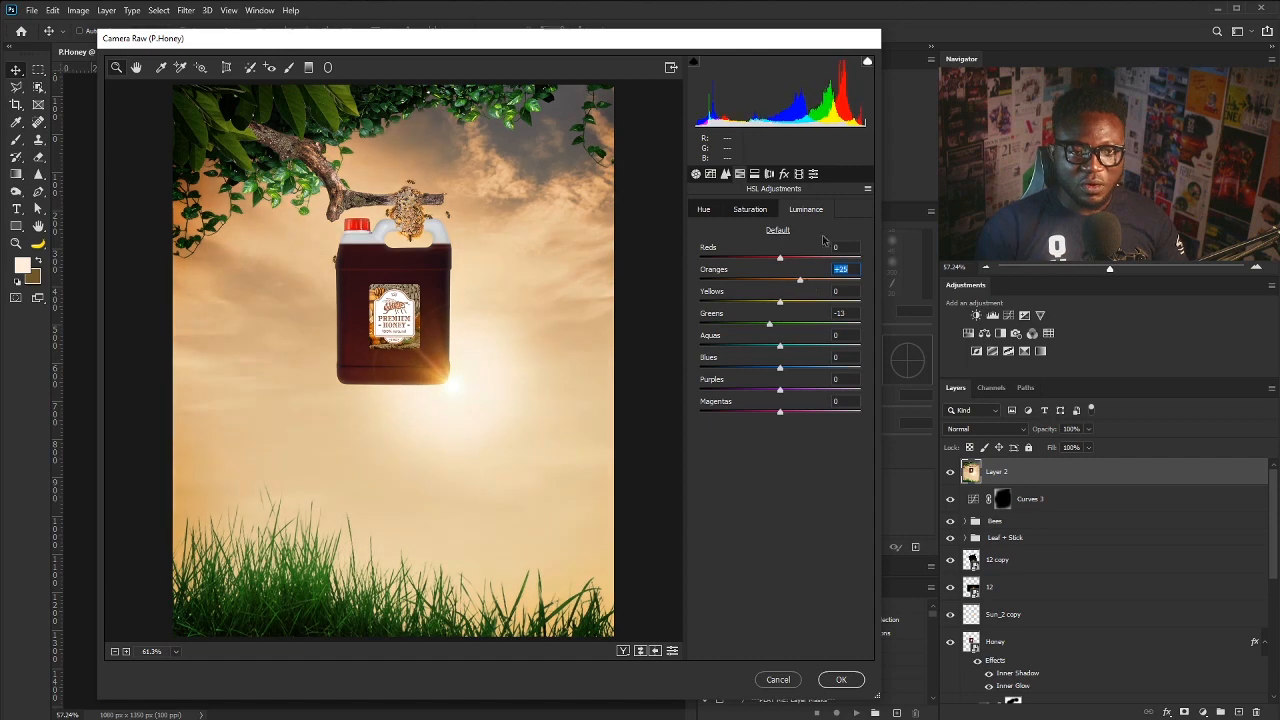
click(754, 174)
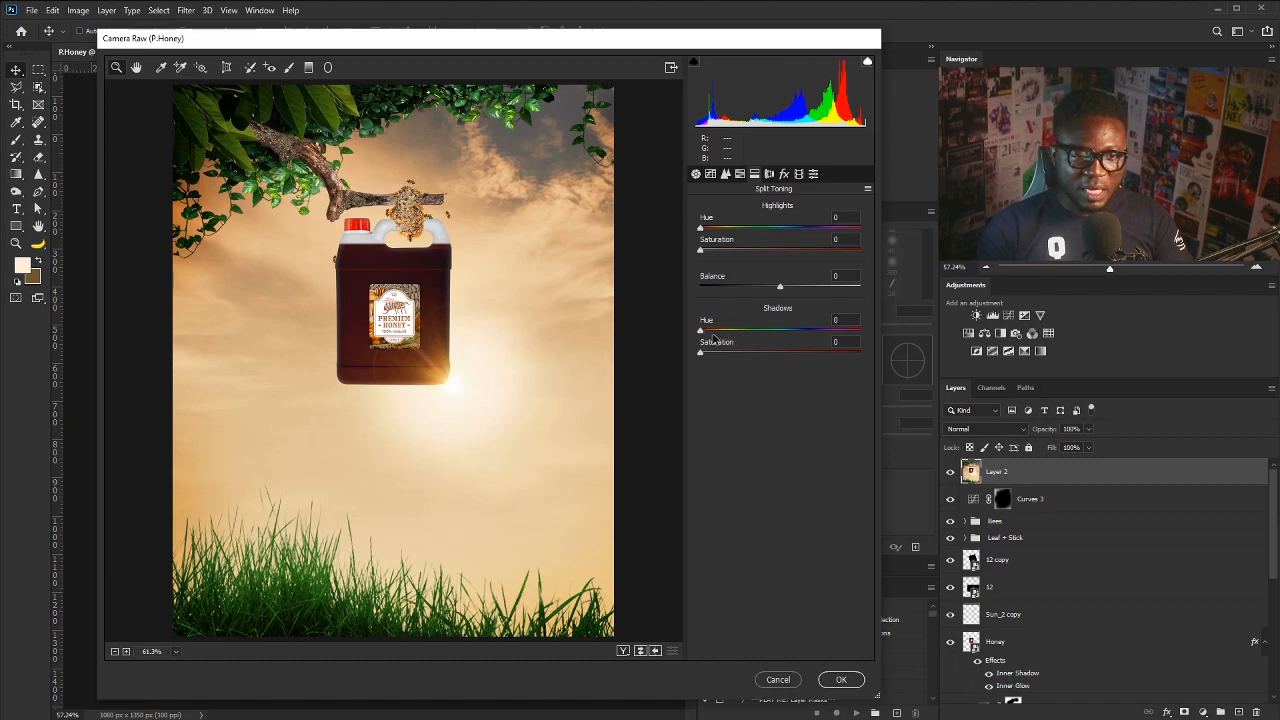
drag(701, 331, 716, 334)
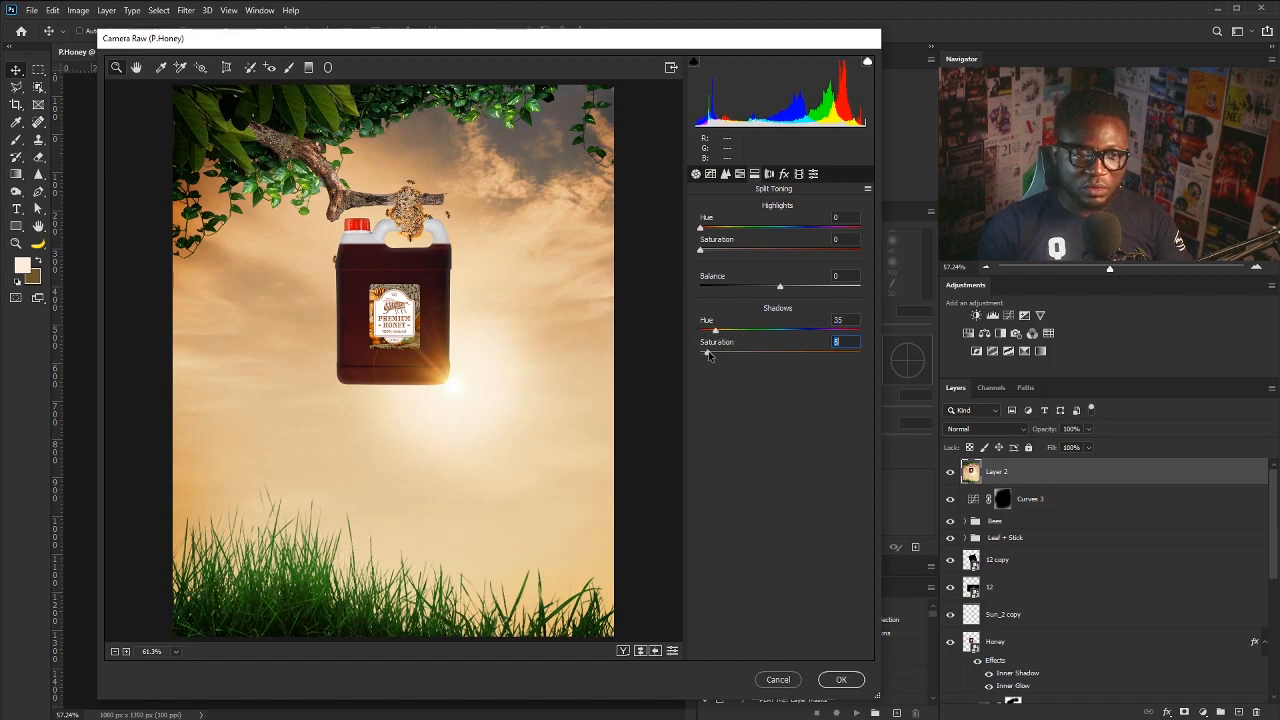
- Add light film grain at about 13 and apply the Camera Raw grade
click(784, 174)
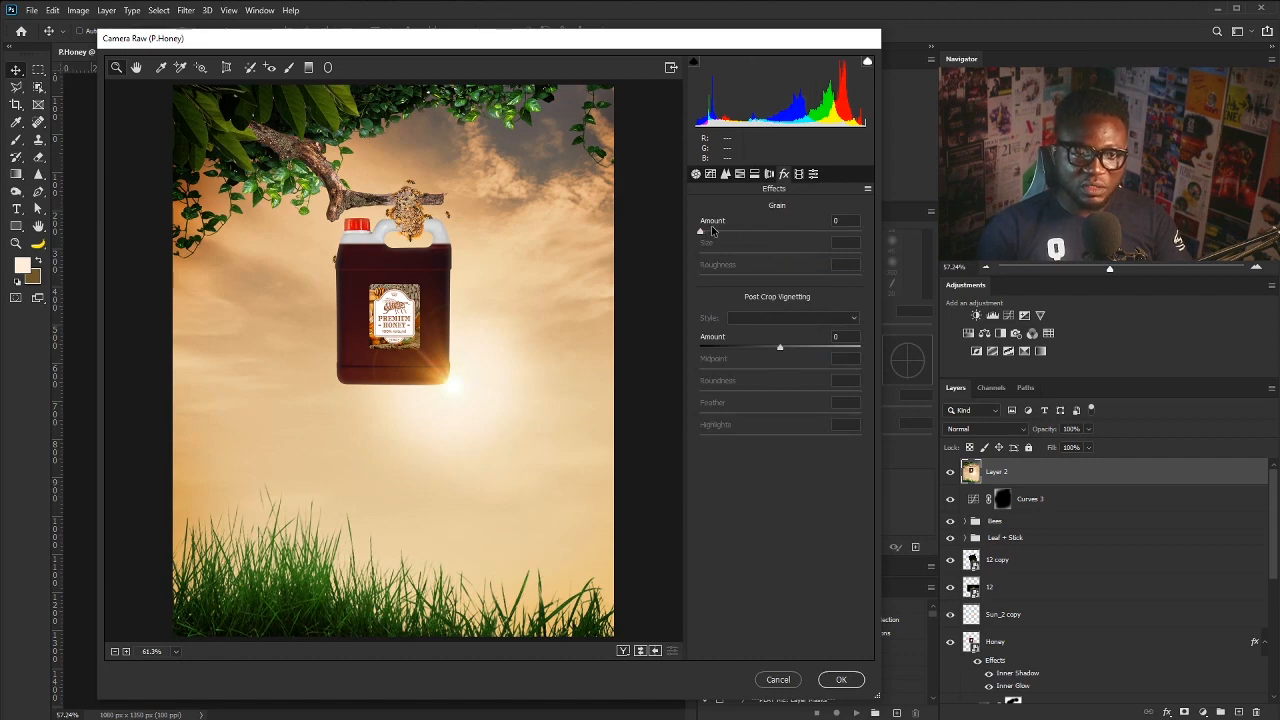
drag(700, 233, 725, 237)
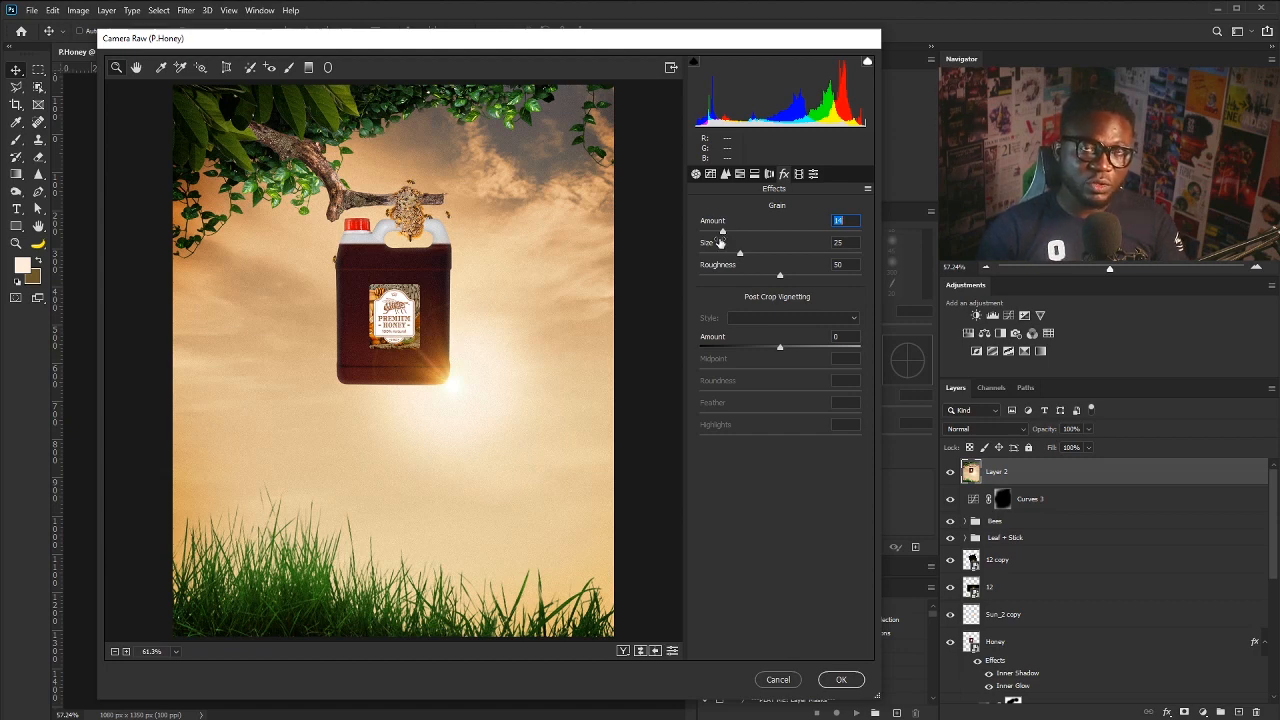
drag(722, 232, 718, 233)
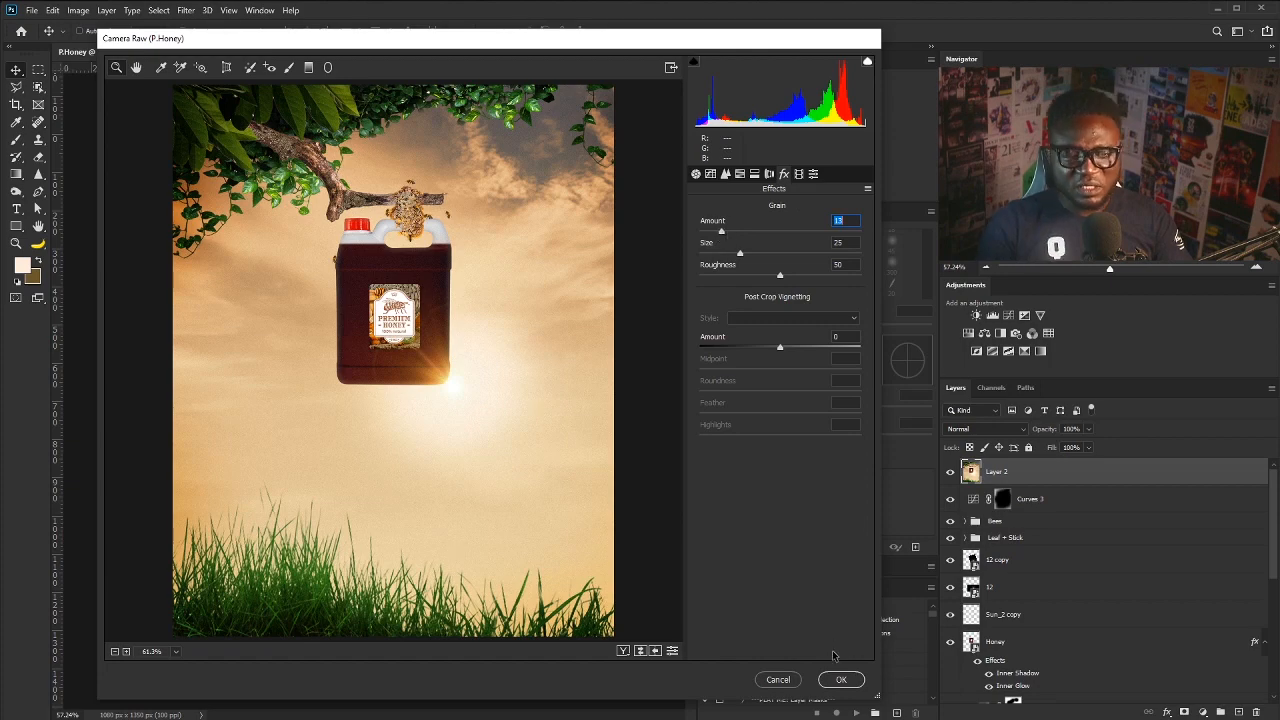
click(841, 679)
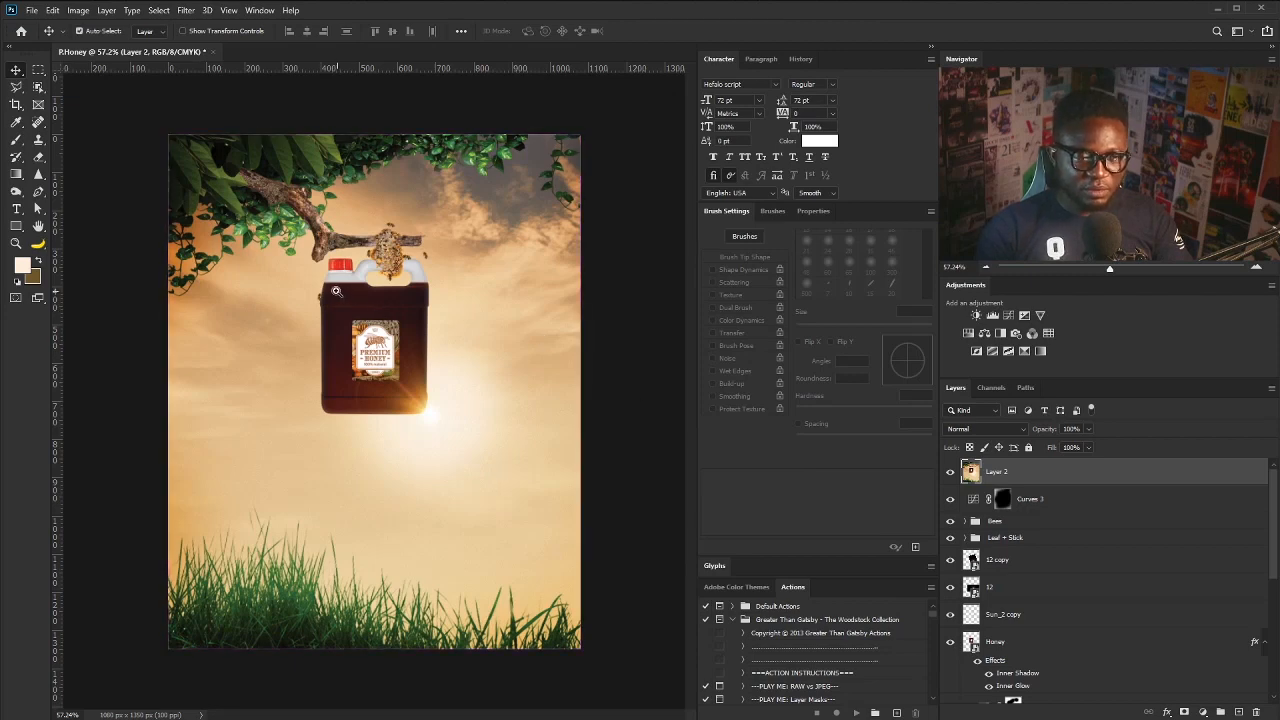
- Zoom in on the poster and add a new layer named 'Light'
drag(327, 275, 335, 285)
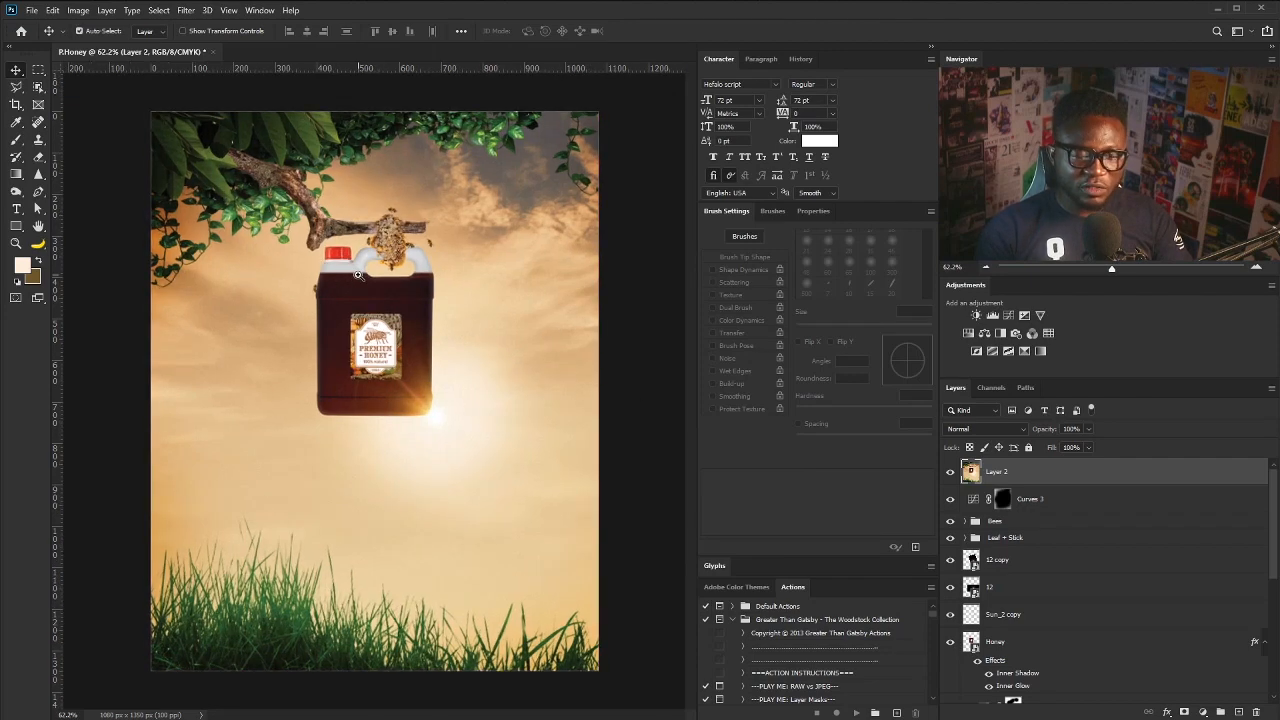
drag(346, 268, 440, 270)
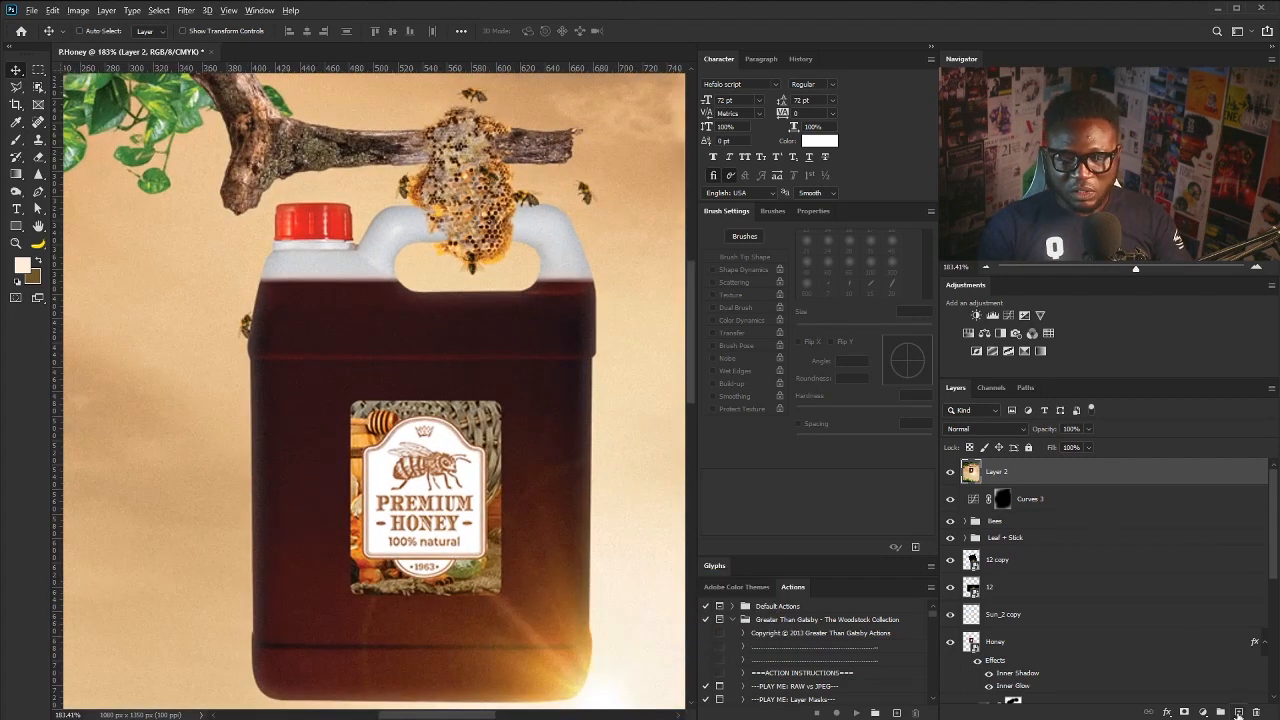
alt+click(1238, 712)
text(l)
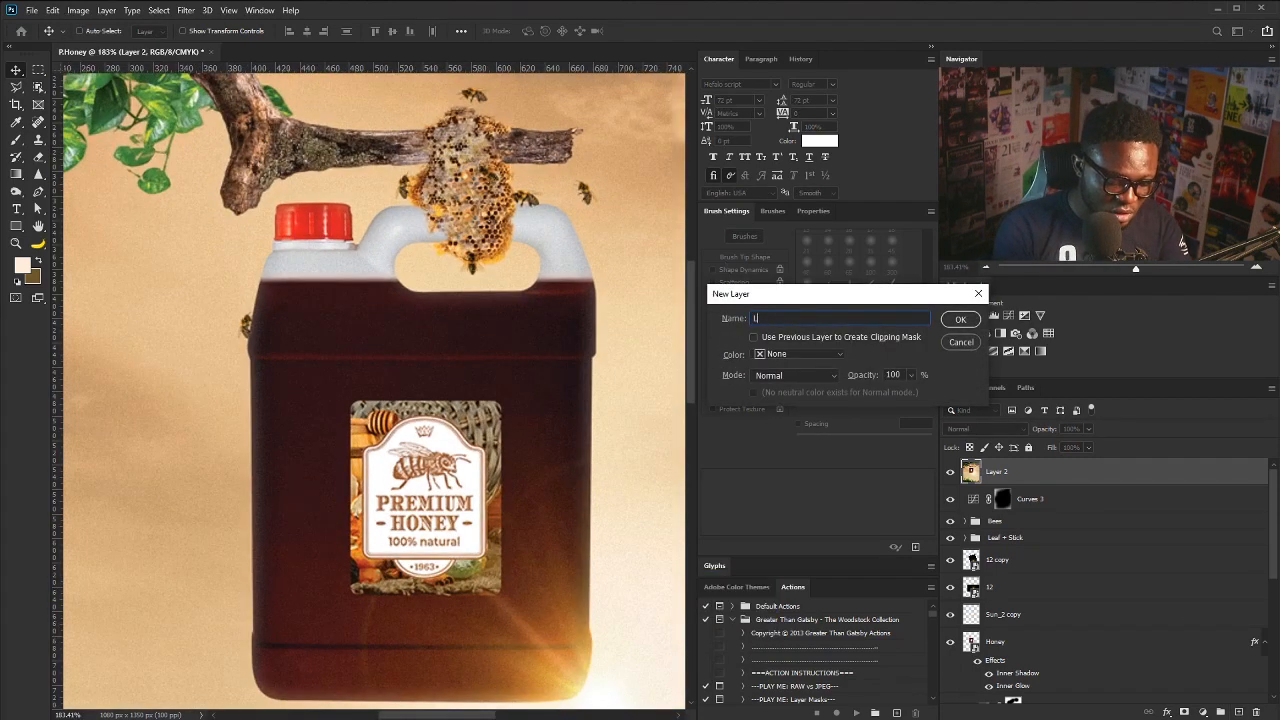
text(ight)
key(Return)
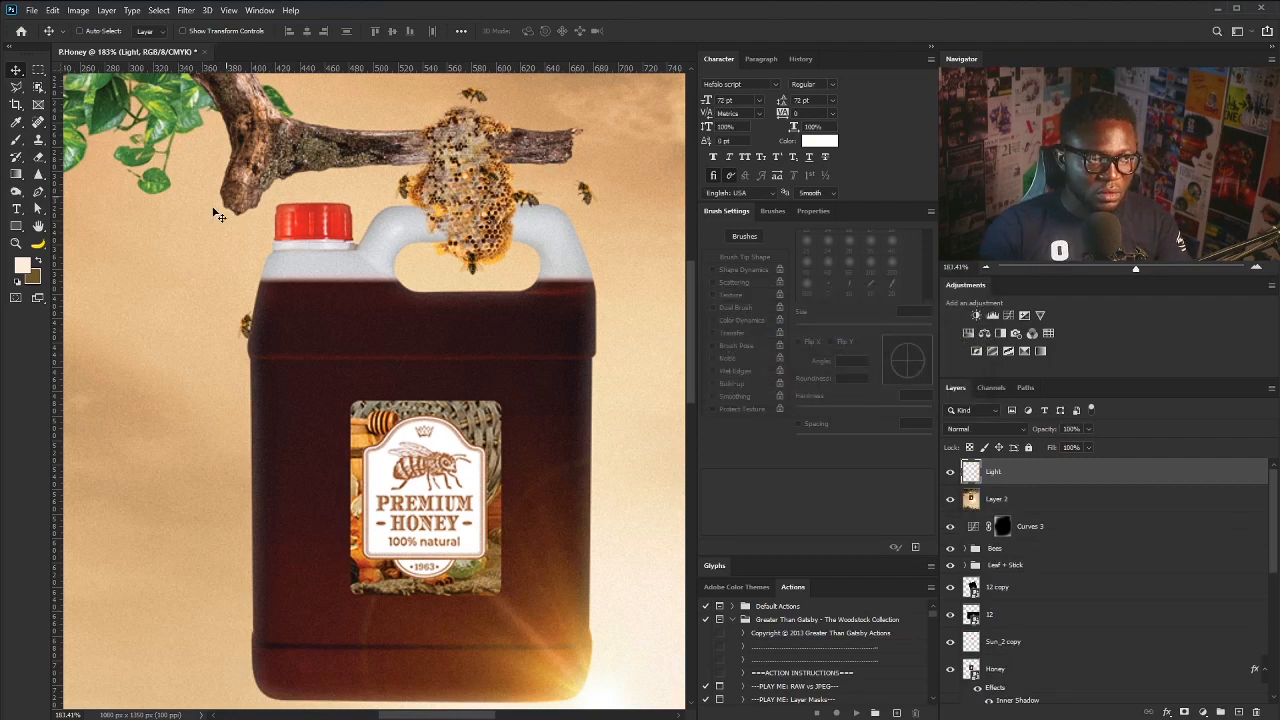
- Set the foreground colour to white (#ffffff)
click(22, 265)
text(ffffff)
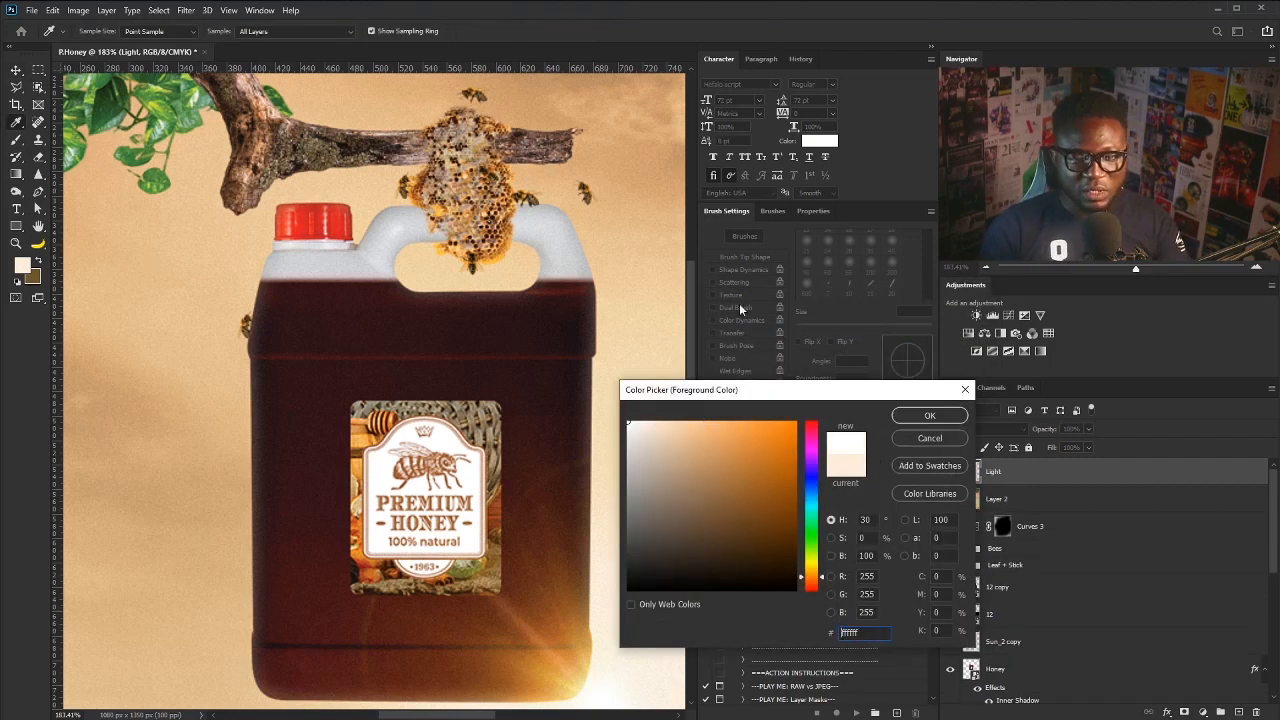
click(905, 415)
key(v)
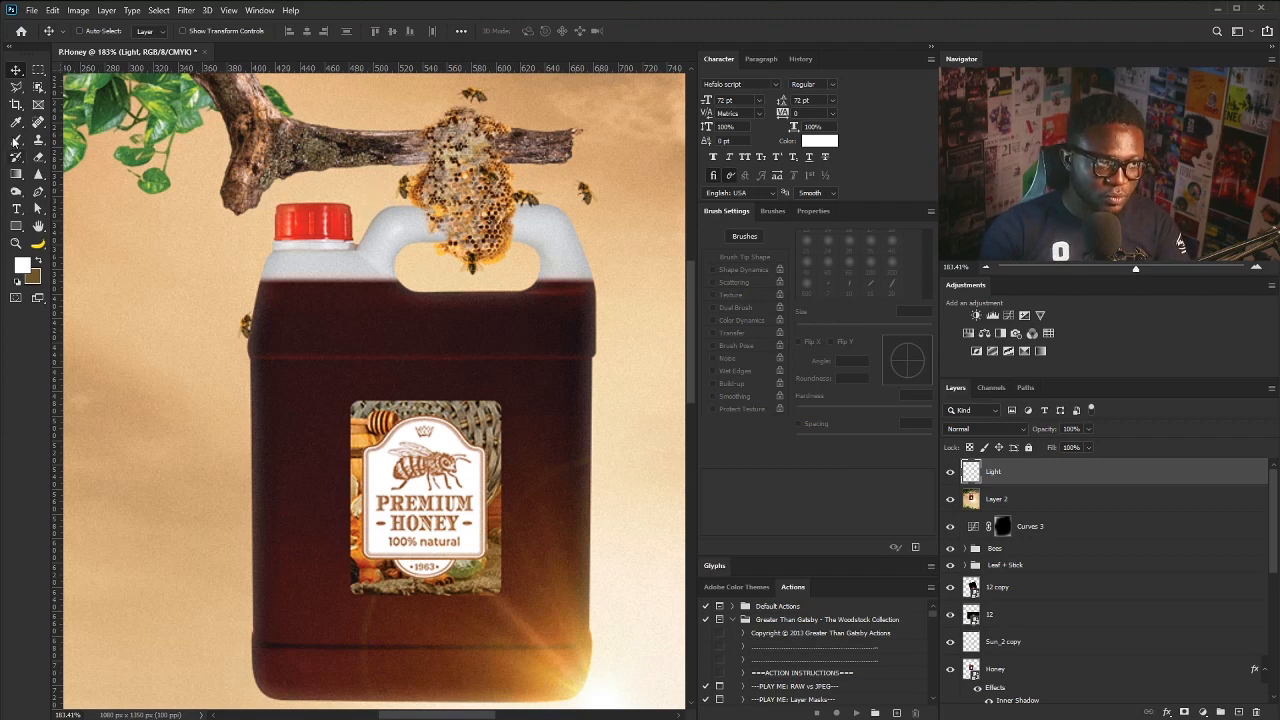
- Set up a hard round 7 px brush at 93% hardness with pressure-controlled size and more smoothing
click(16, 141)
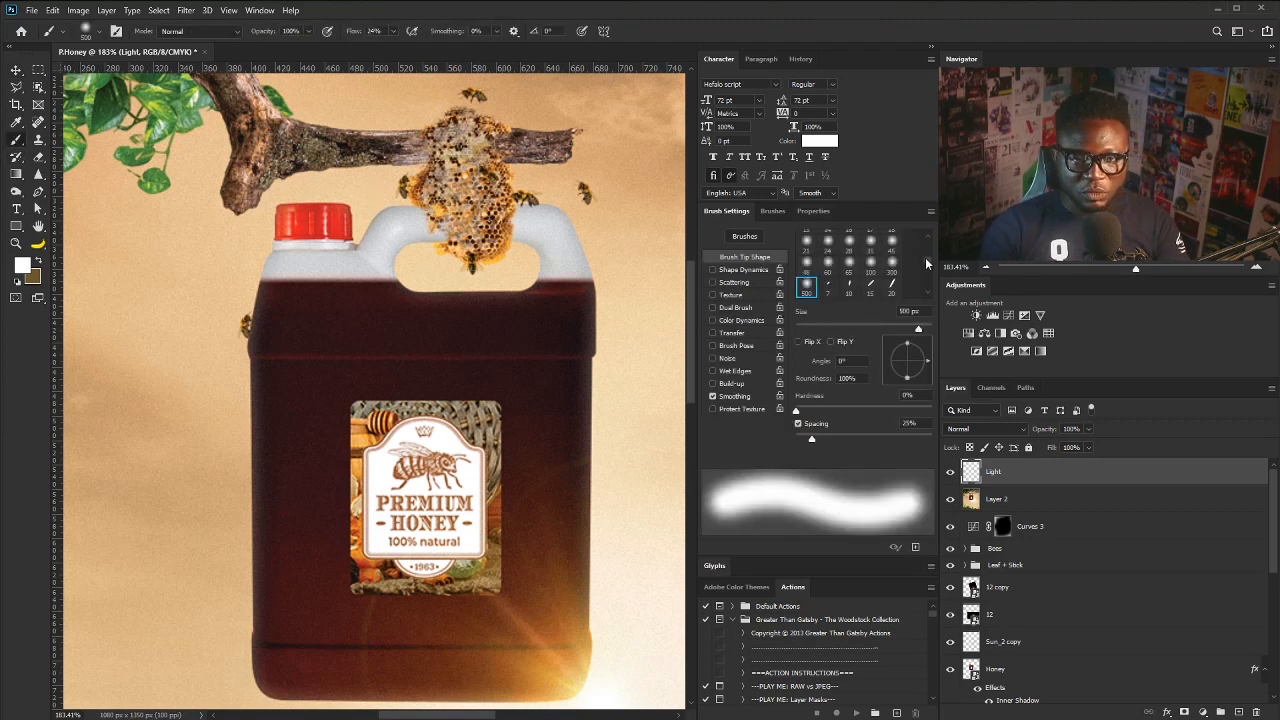
drag(926, 263, 928, 236)
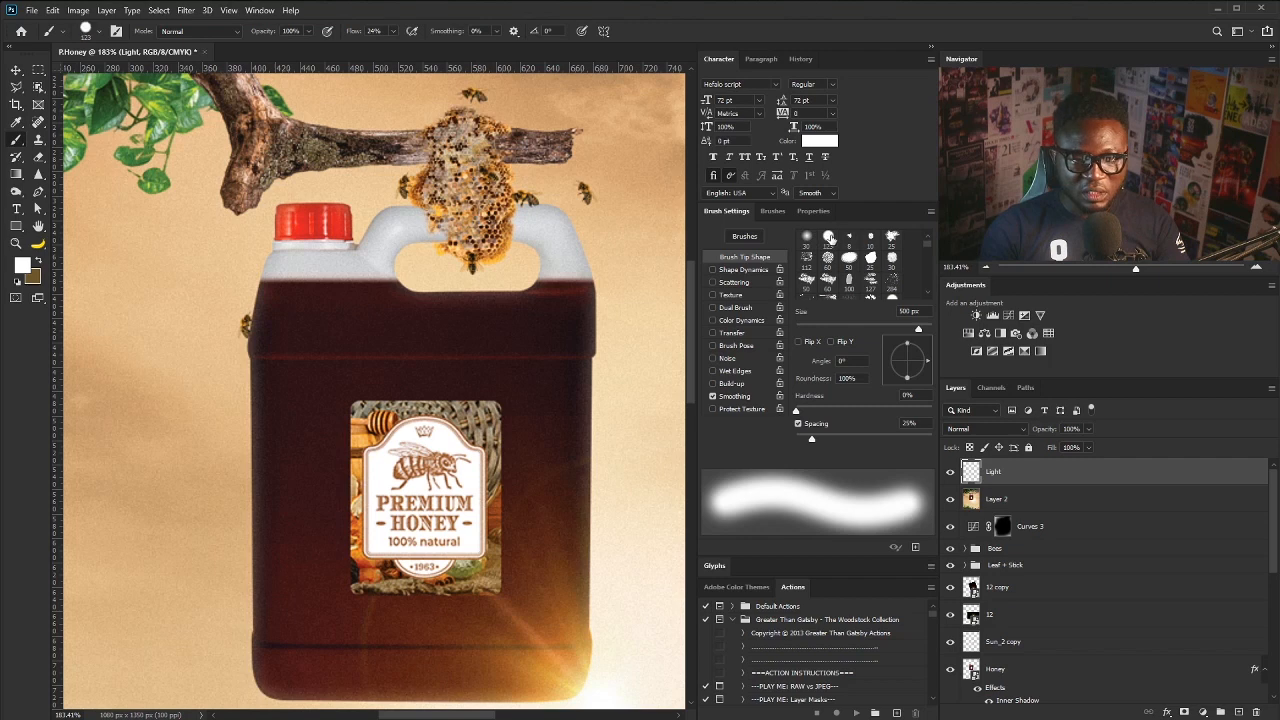
click(828, 237)
drag(933, 412, 910, 421)
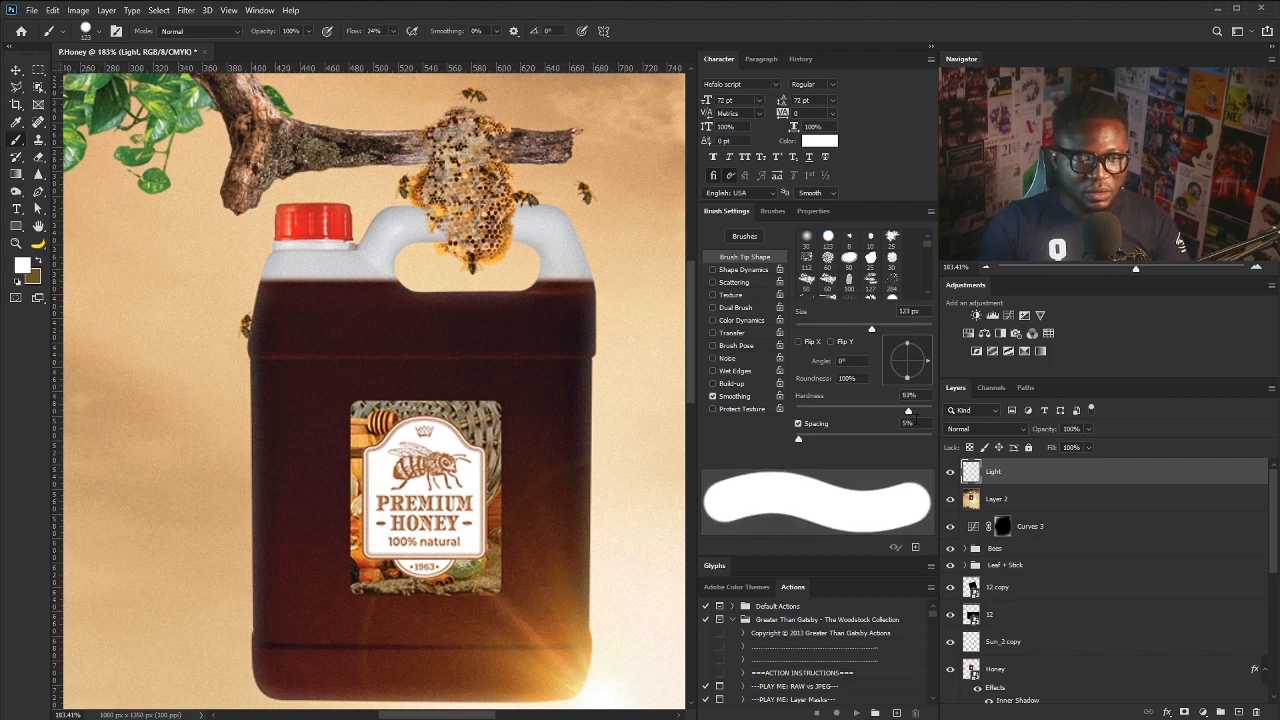
key(bracketleft)
key(bracketleft)
key(bracketleft)
key(bracketleft)
key(bracketleft)
key(bracketleft)
key(bracketleft)
key(bracketleft)
key(bracketleft)
key(bracketleft)
key(bracketleft)
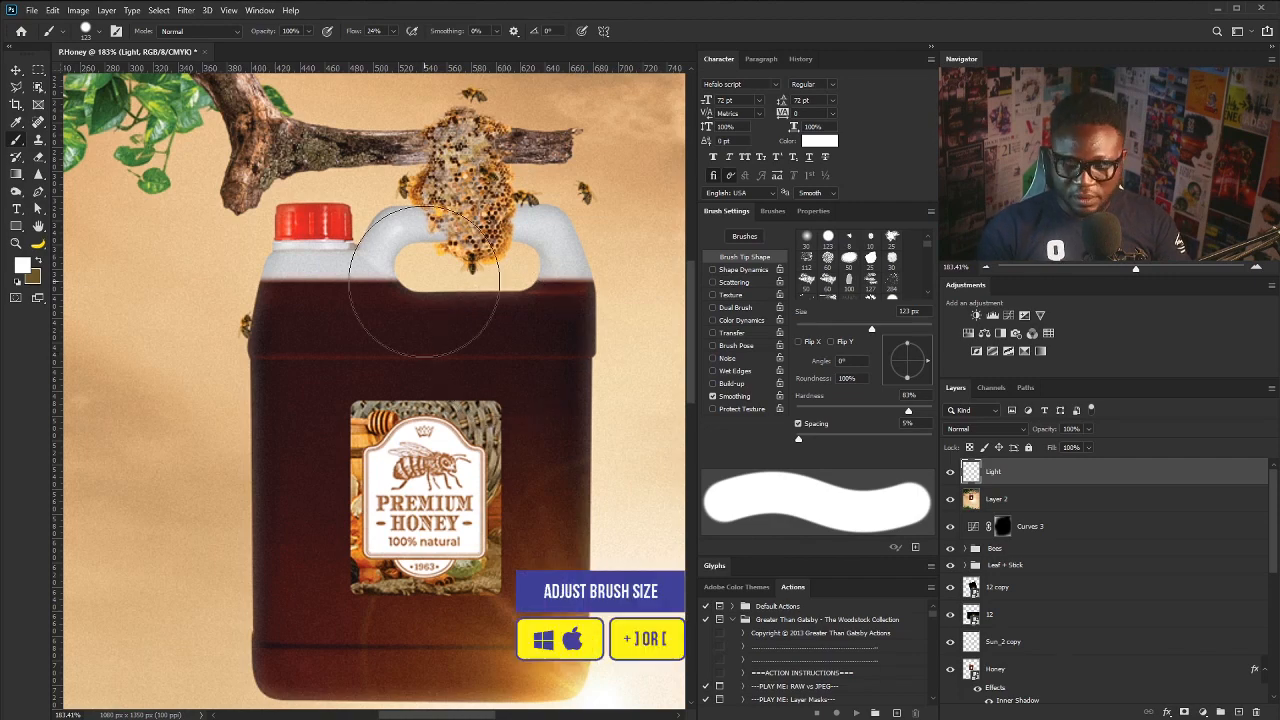
click(582, 31)
scroll(430, 360, up, 4)
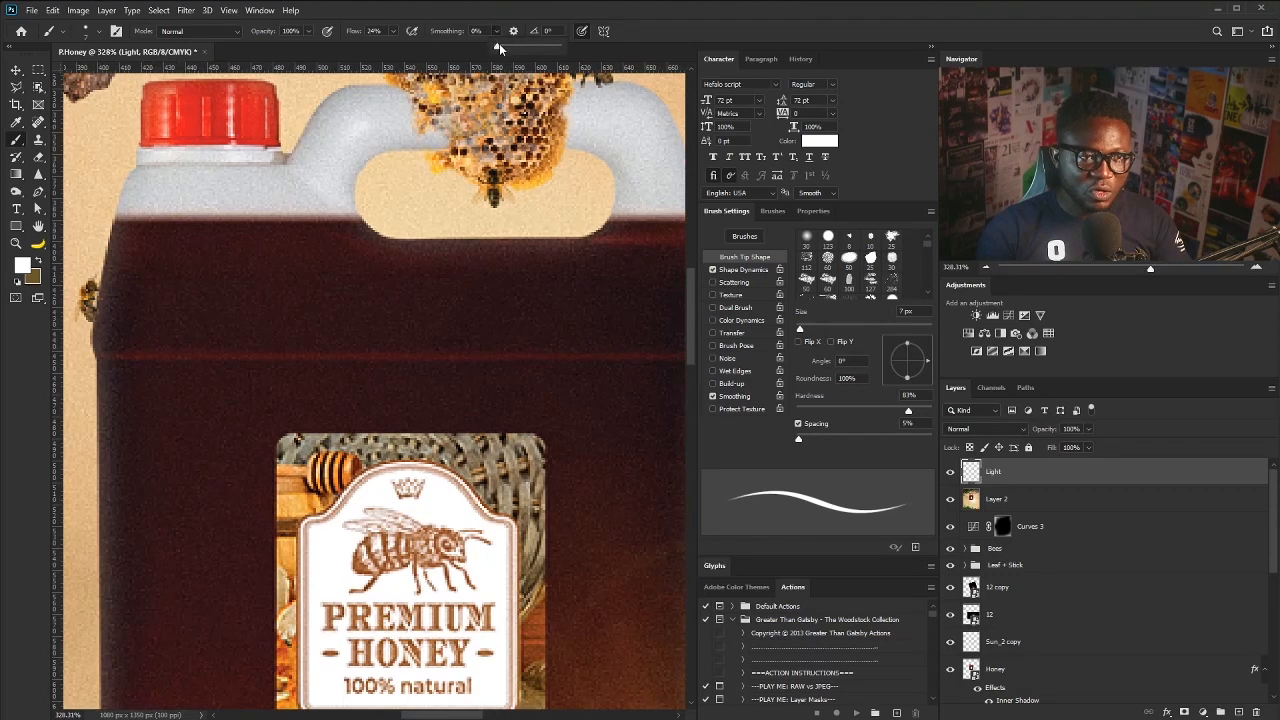
drag(499, 48, 514, 49)
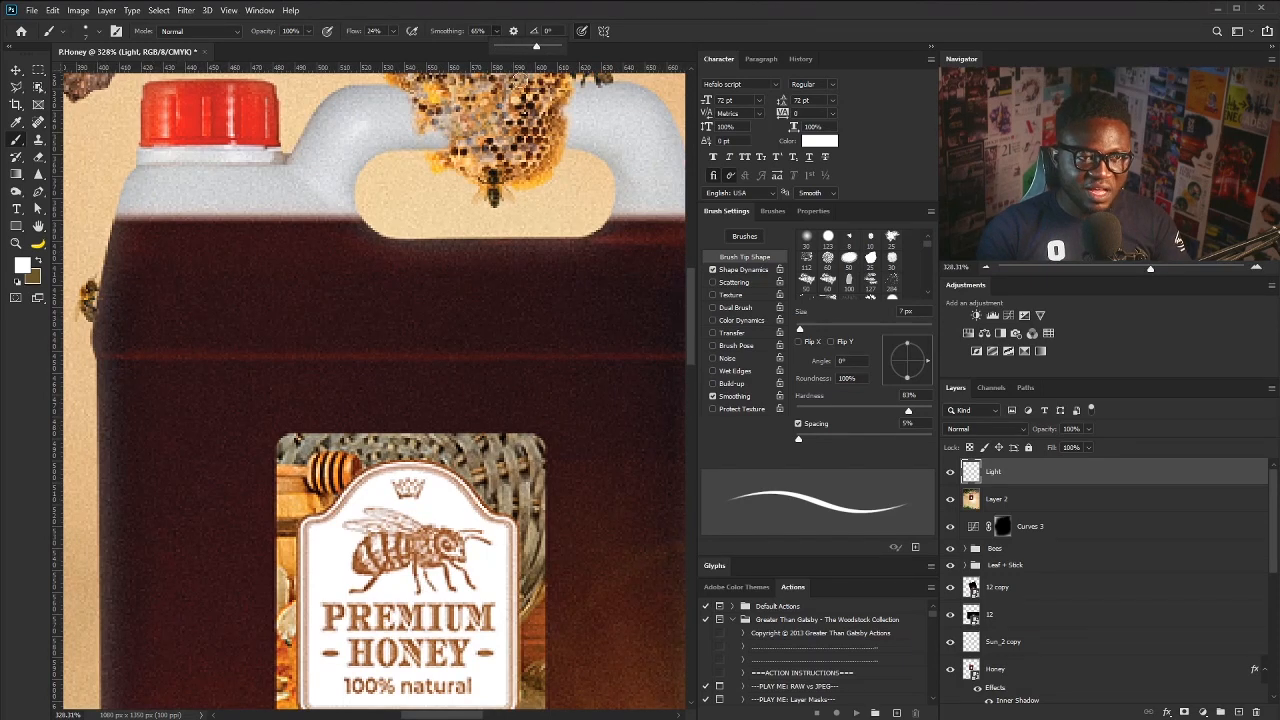
- Paint a thin white highlight along the jug's shoulder
key(space)
mouse_move(524, 337)
mouse_down()
mouse_move(457, 343)
mouse_move(451, 384)
mouse_up()
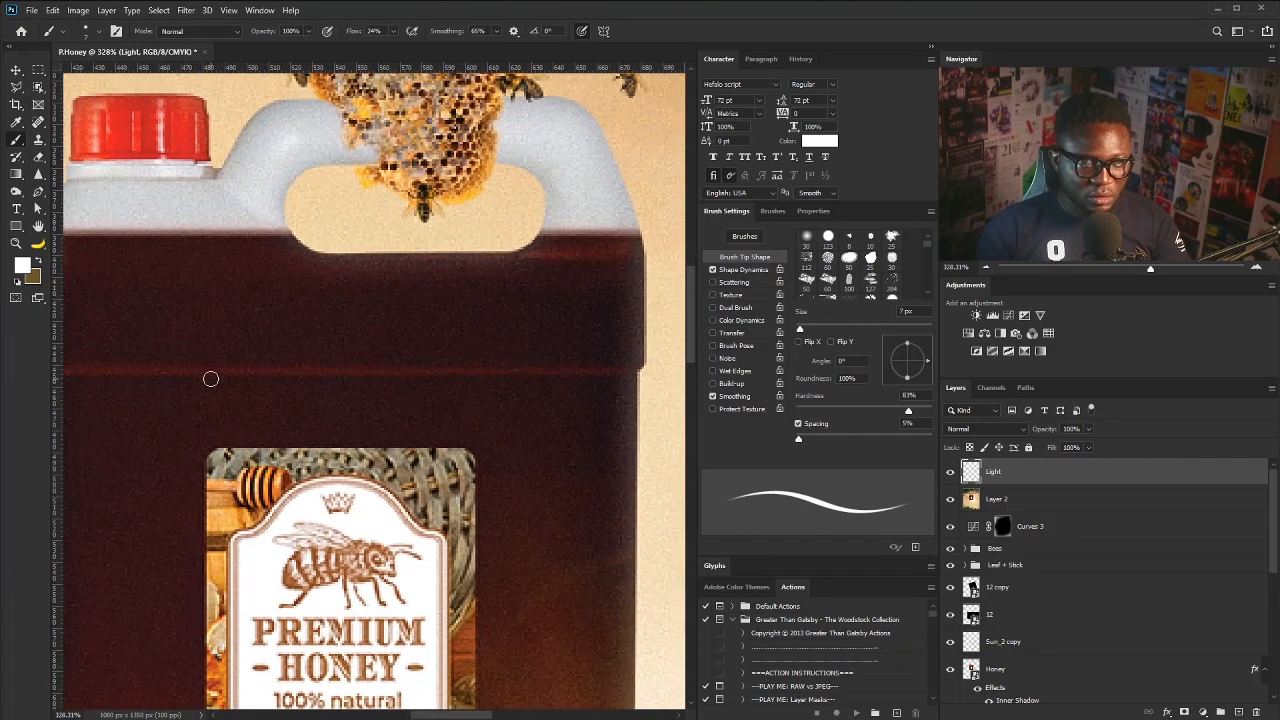
key(space)
mouse_move(198, 380)
mouse_down()
mouse_move(239, 392)
mouse_move(210, 393)
mouse_up()
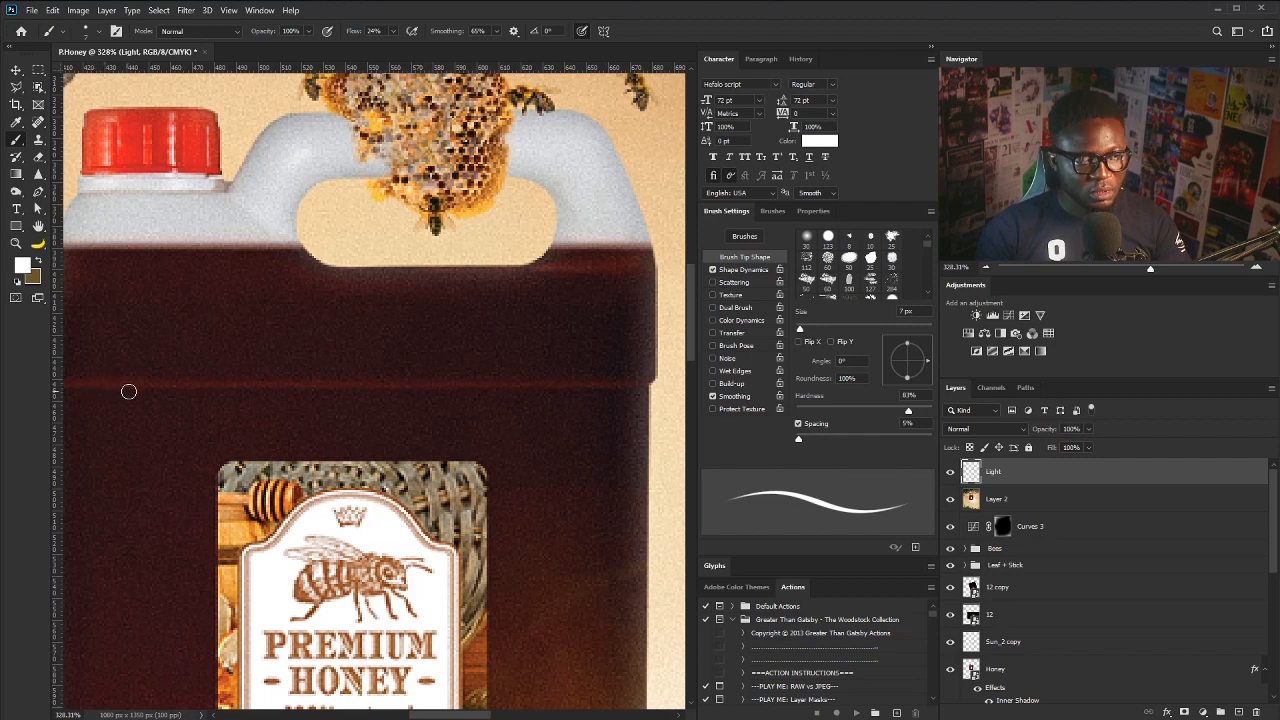
drag(95, 388, 661, 379)
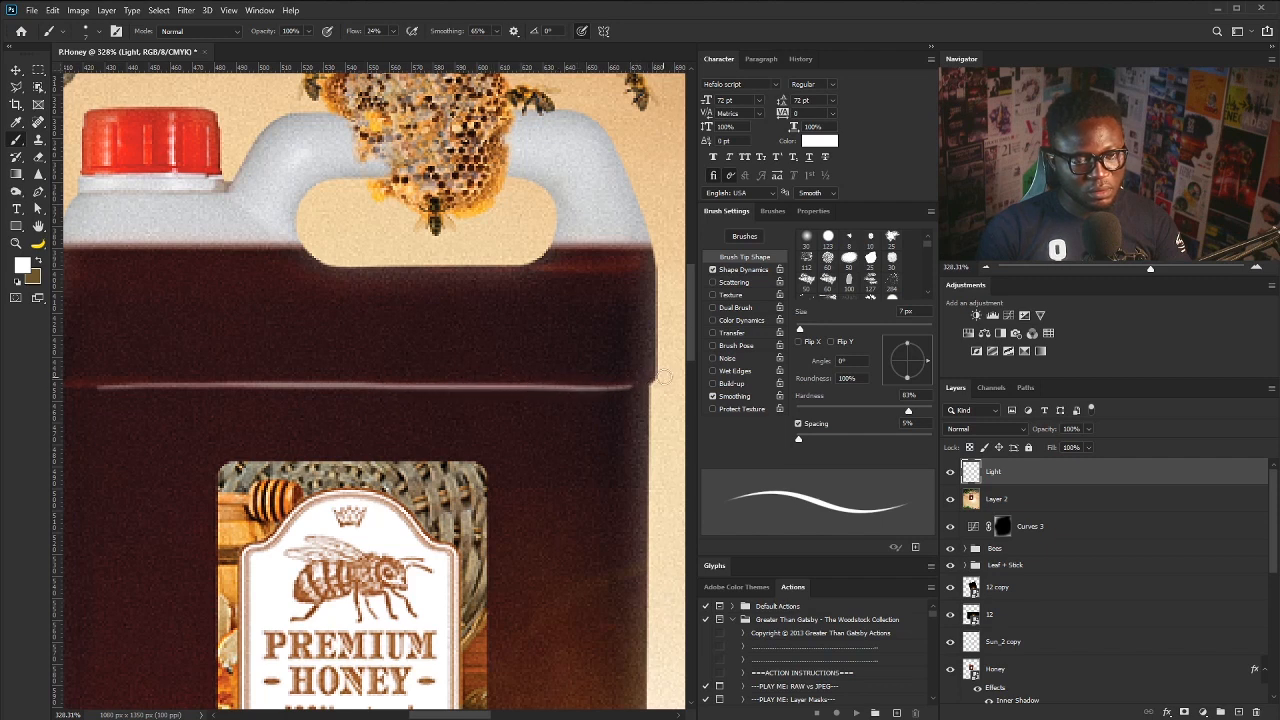
- Lower the Light layer's opacity to 68%
click(1088, 429)
drag(1073, 451, 1069, 448)
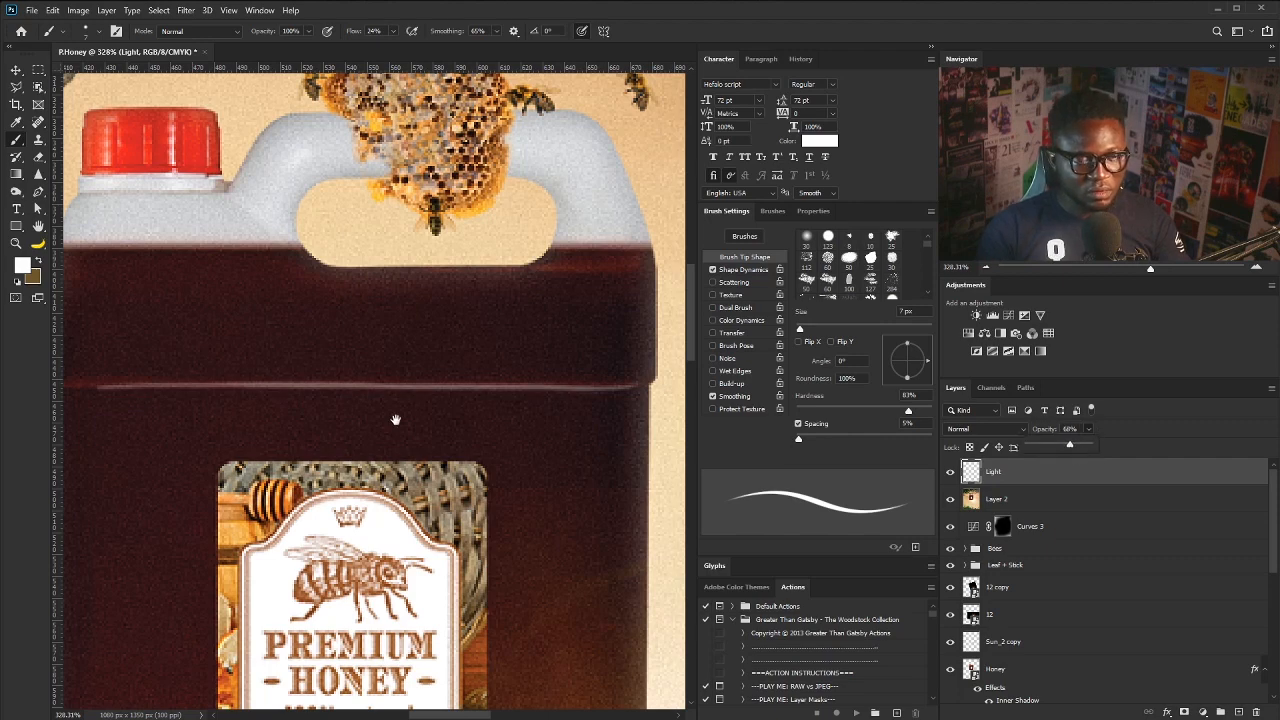
drag(562, 667, 429, 371)
- Paint a white highlight down the jug's right edge, then fit the poster in the window
mouse_move(466, 465)
mouse_down()
mouse_move(438, 384)
mouse_move(450, 394)
mouse_up()
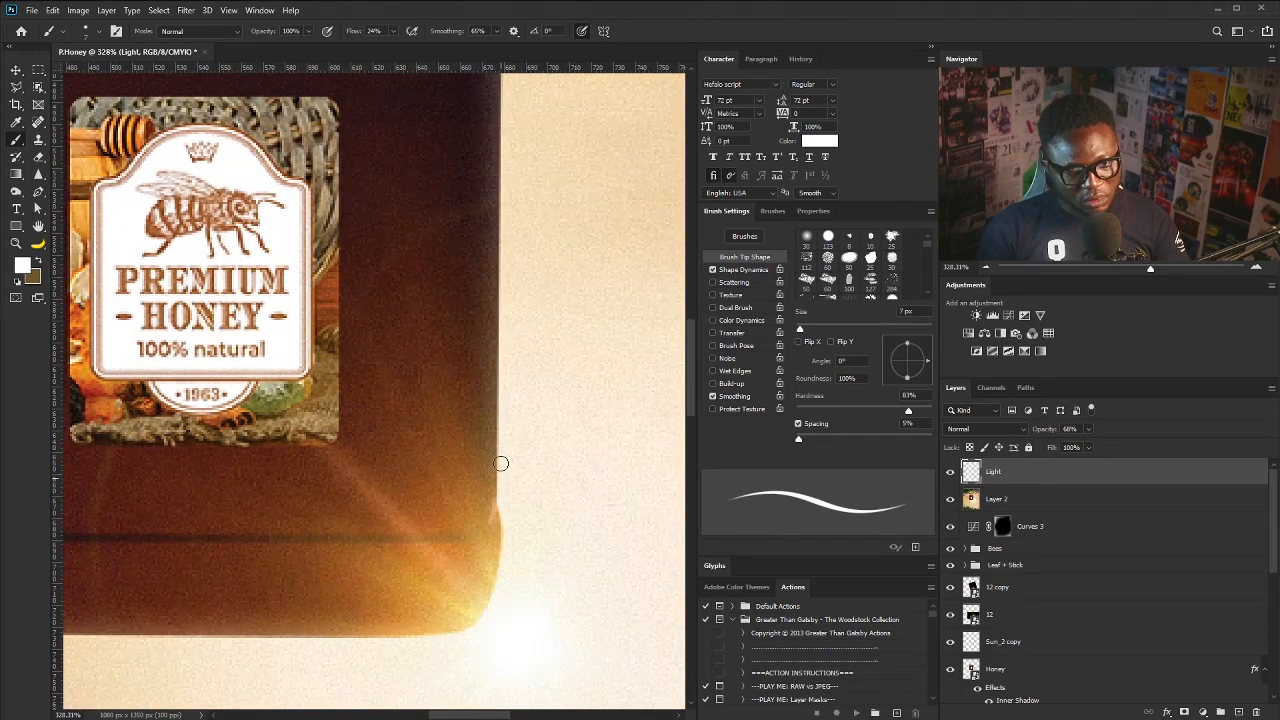
scroll(497, 345, down, 5)
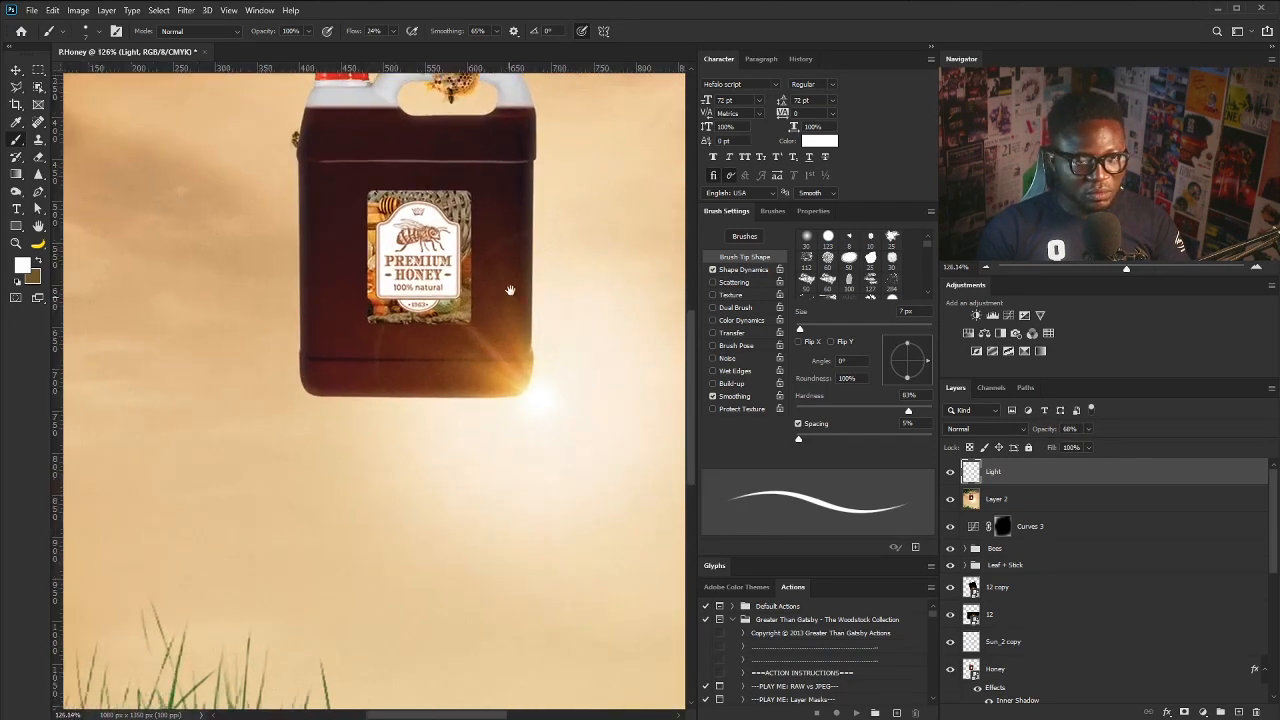
drag(511, 289, 484, 376)
mouse_move(484, 372)
mouse_down()
mouse_move(524, 338)
mouse_move(495, 370)
mouse_up()
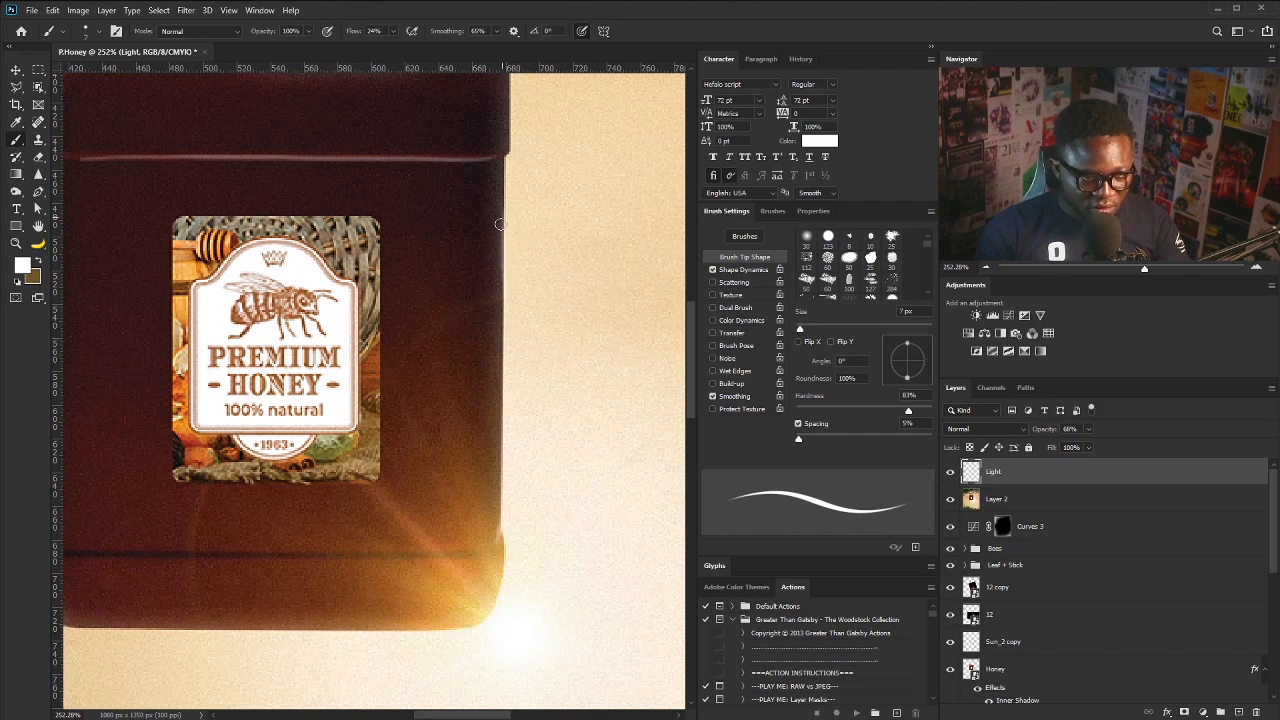
drag(500, 283, 500, 358)
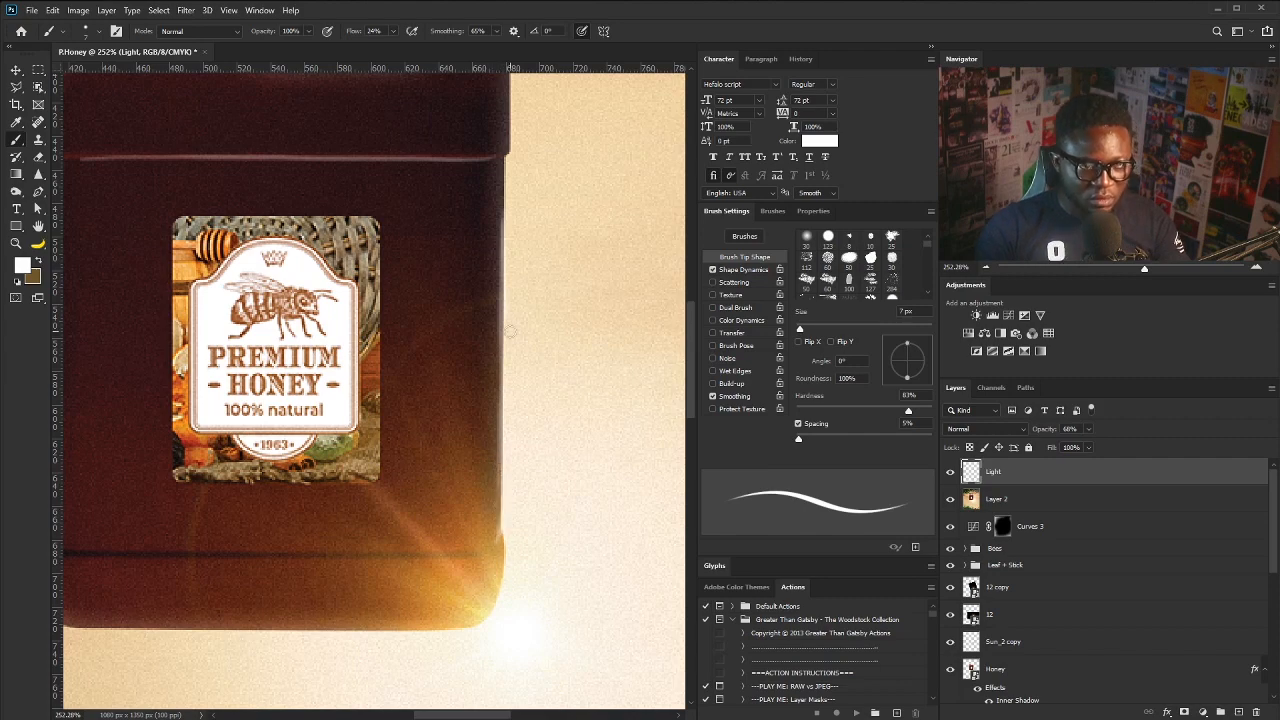
key(v)
key(ctrl+0)
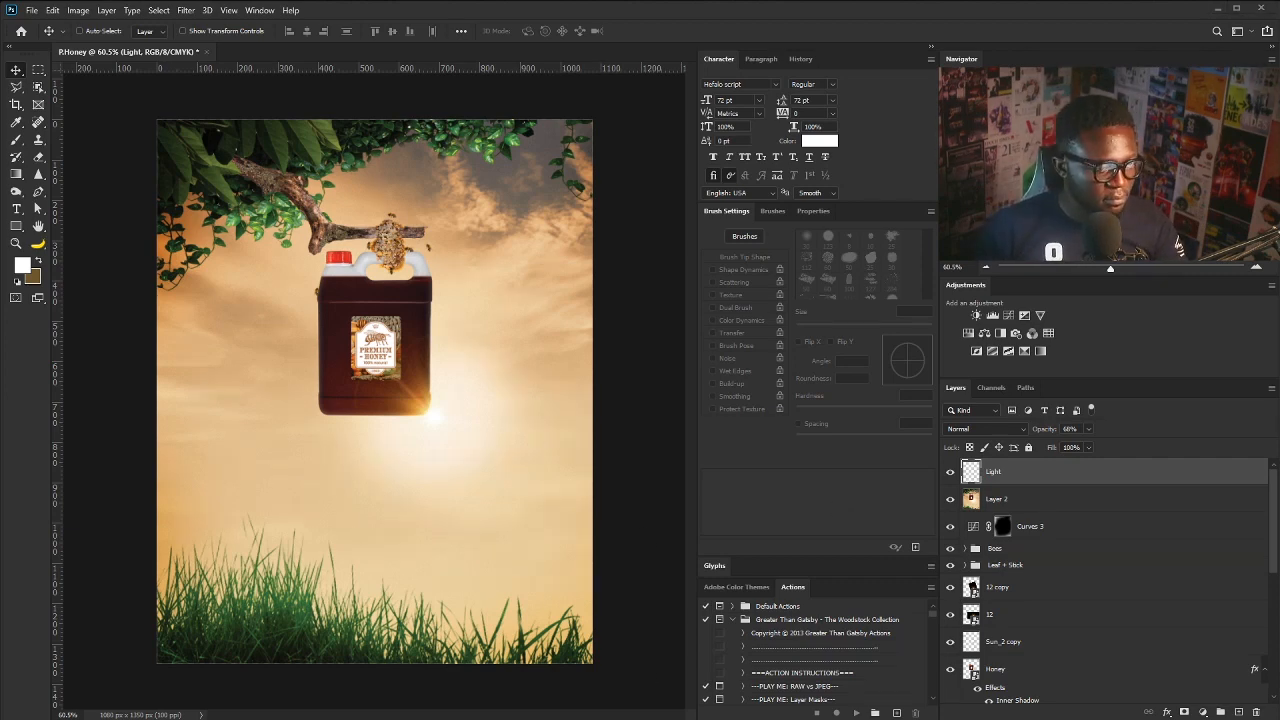
- Type 'Premium' below the jug and set it in the Dessert Menu Script font
click(16, 208)
click(295, 452)
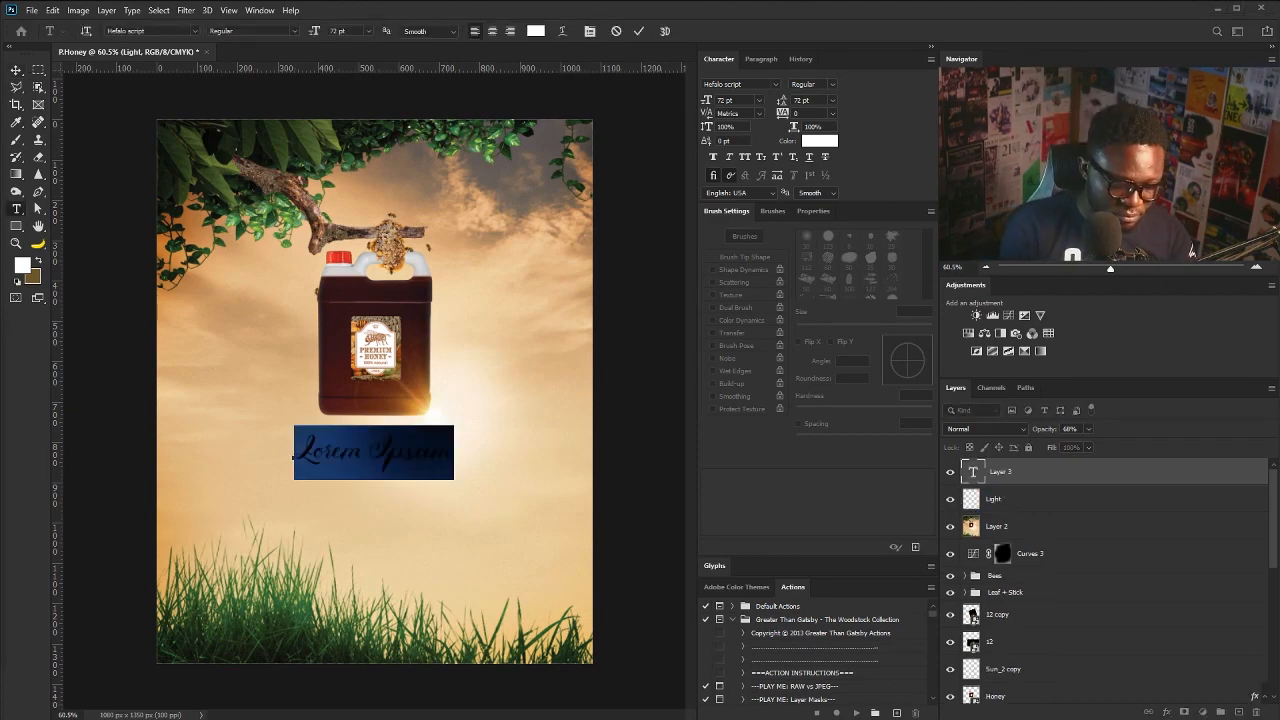
text(Premium)
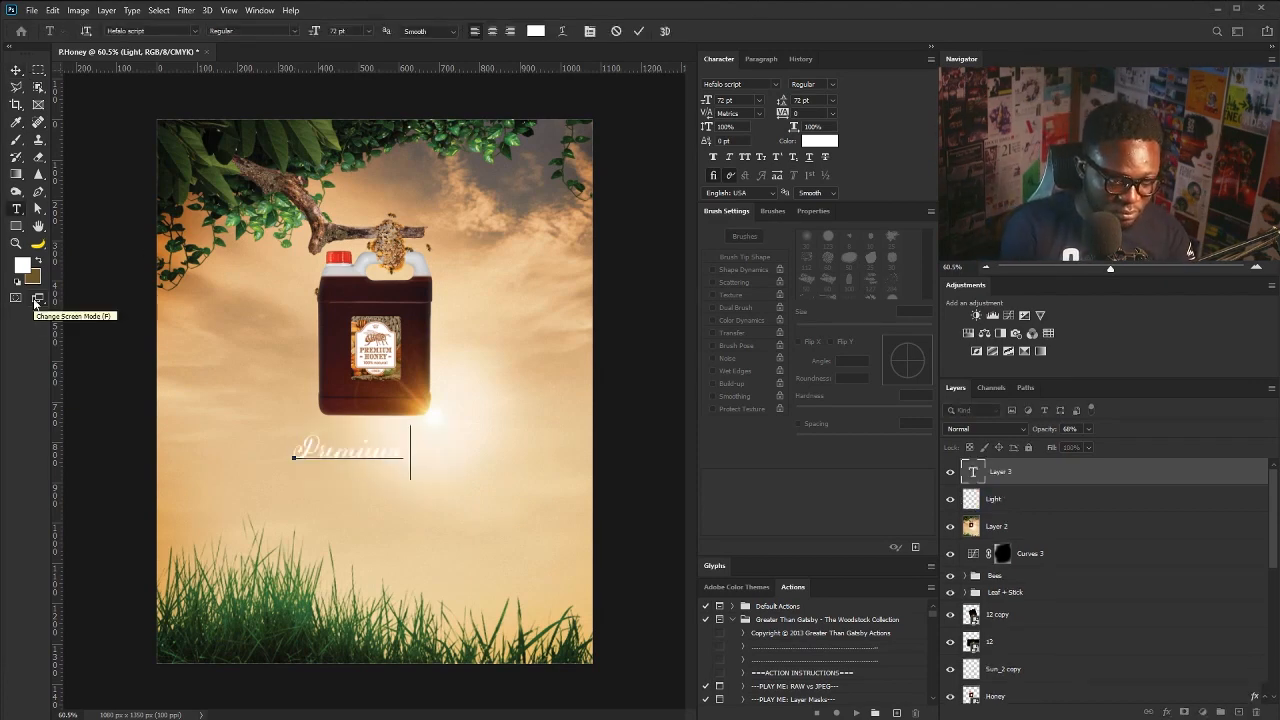
key(ctrl+a)
click(775, 85)
text(deseret)
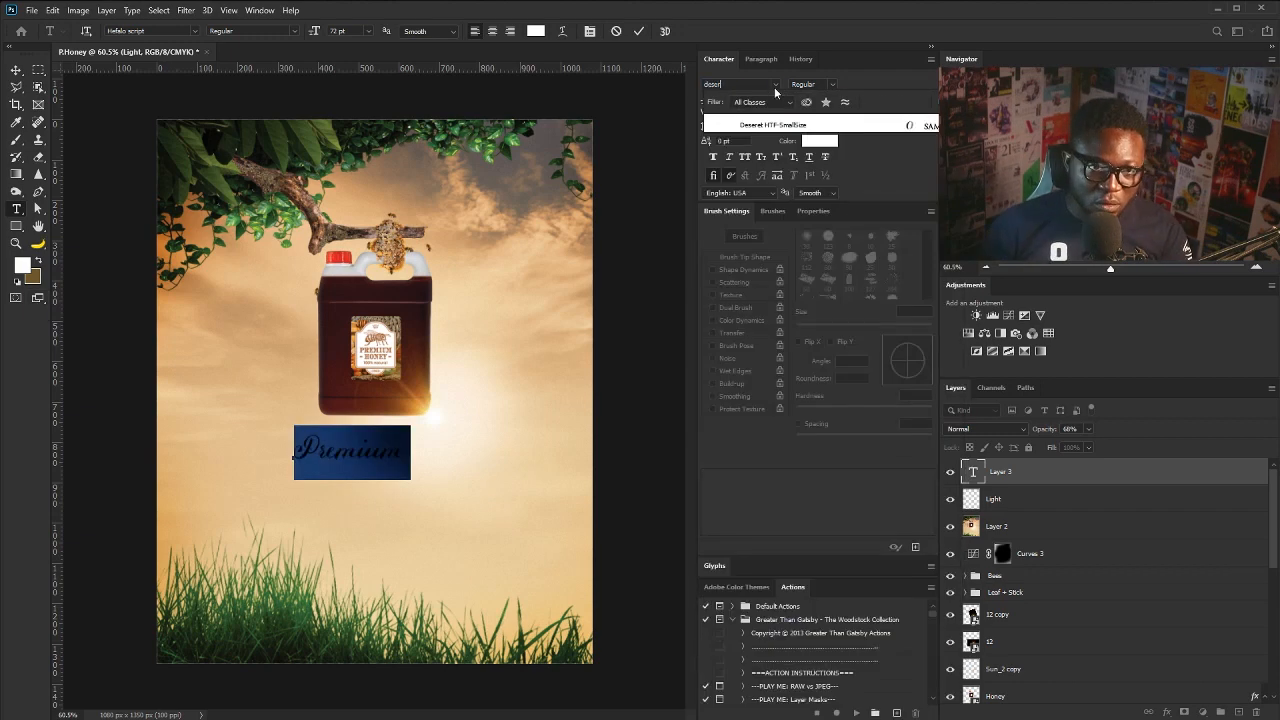
key(Down)
text(deser)
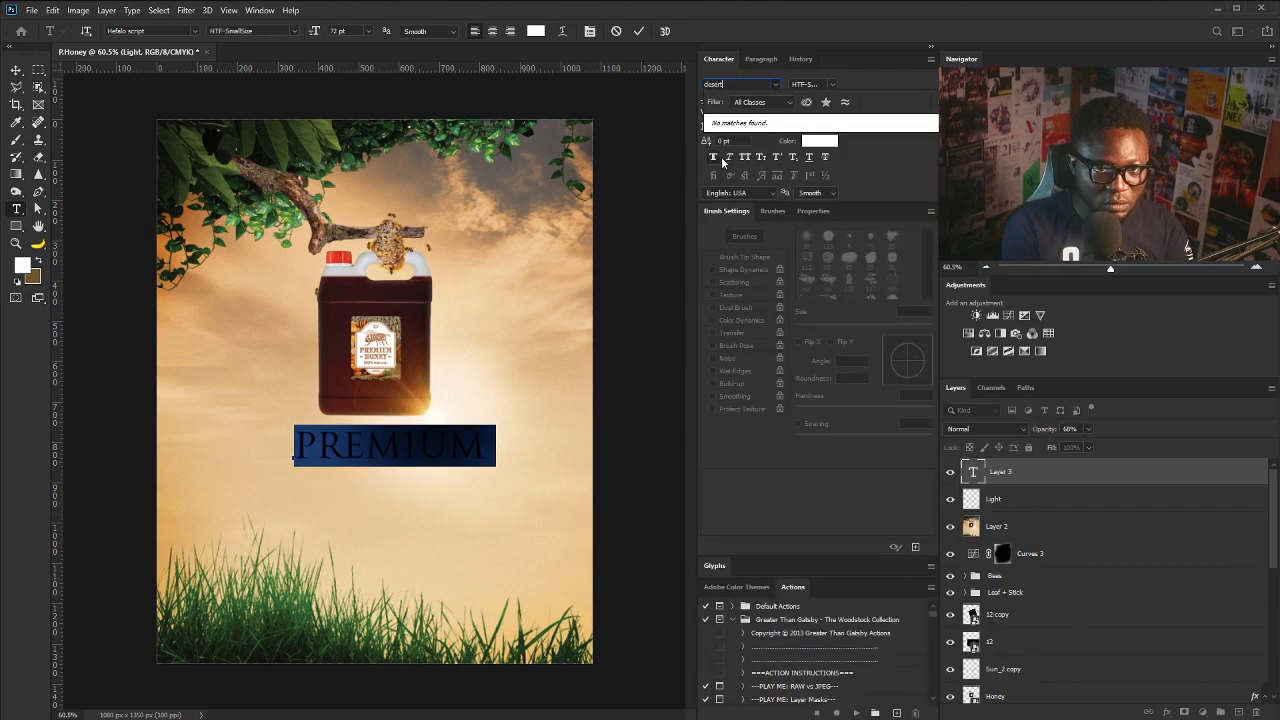
key(Down)
text(dese)
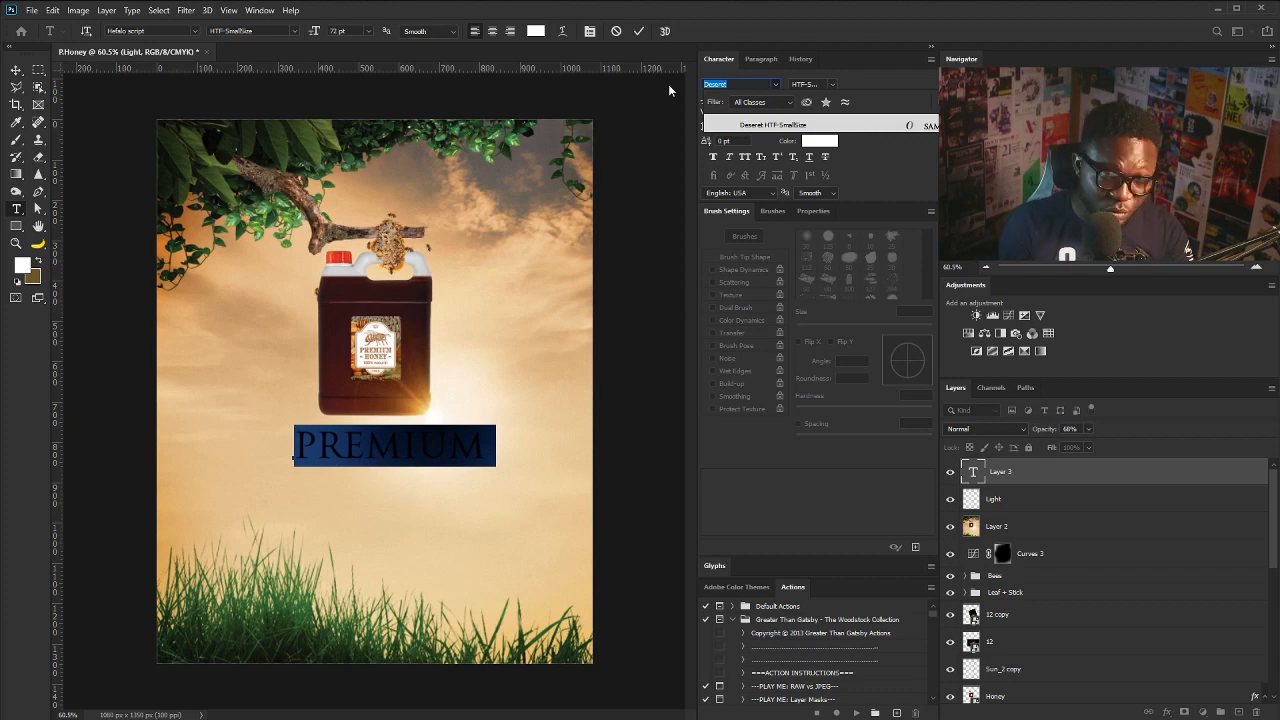
key(BackSpace)
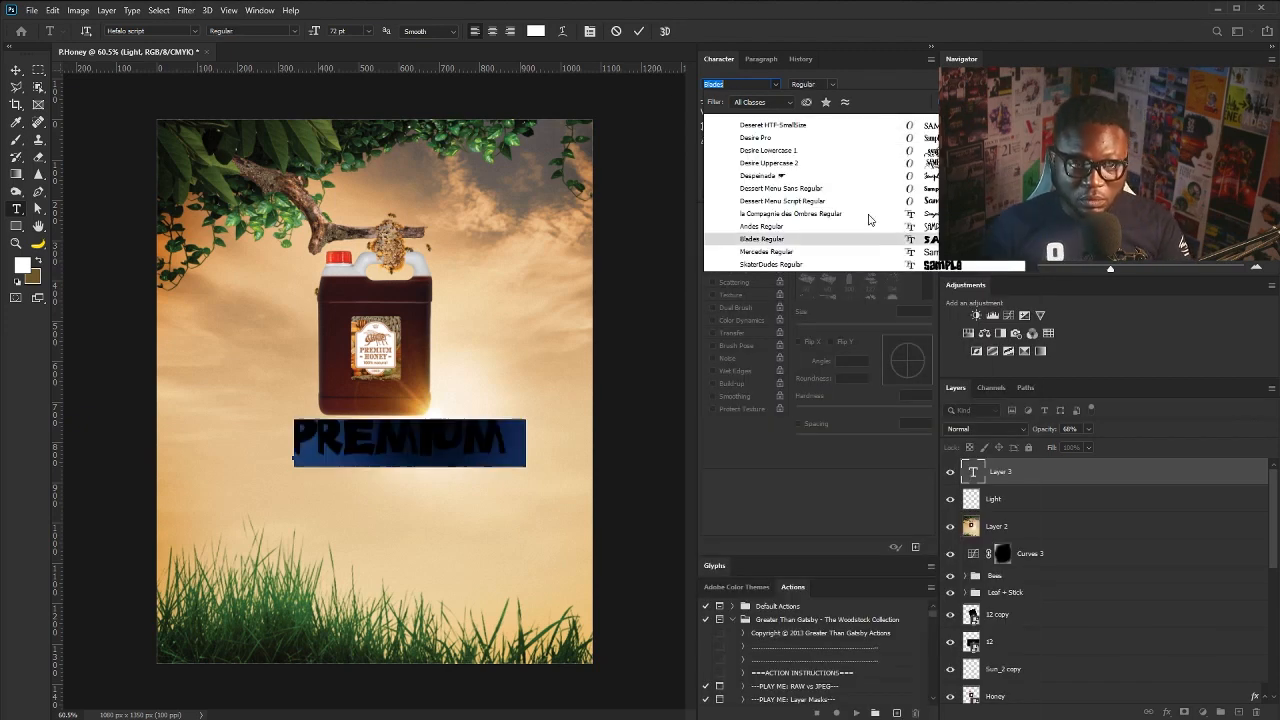
click(866, 203)
- Make the text All Caps, green sampled from the grass, with -100 tracking
click(745, 157)
click(536, 31)
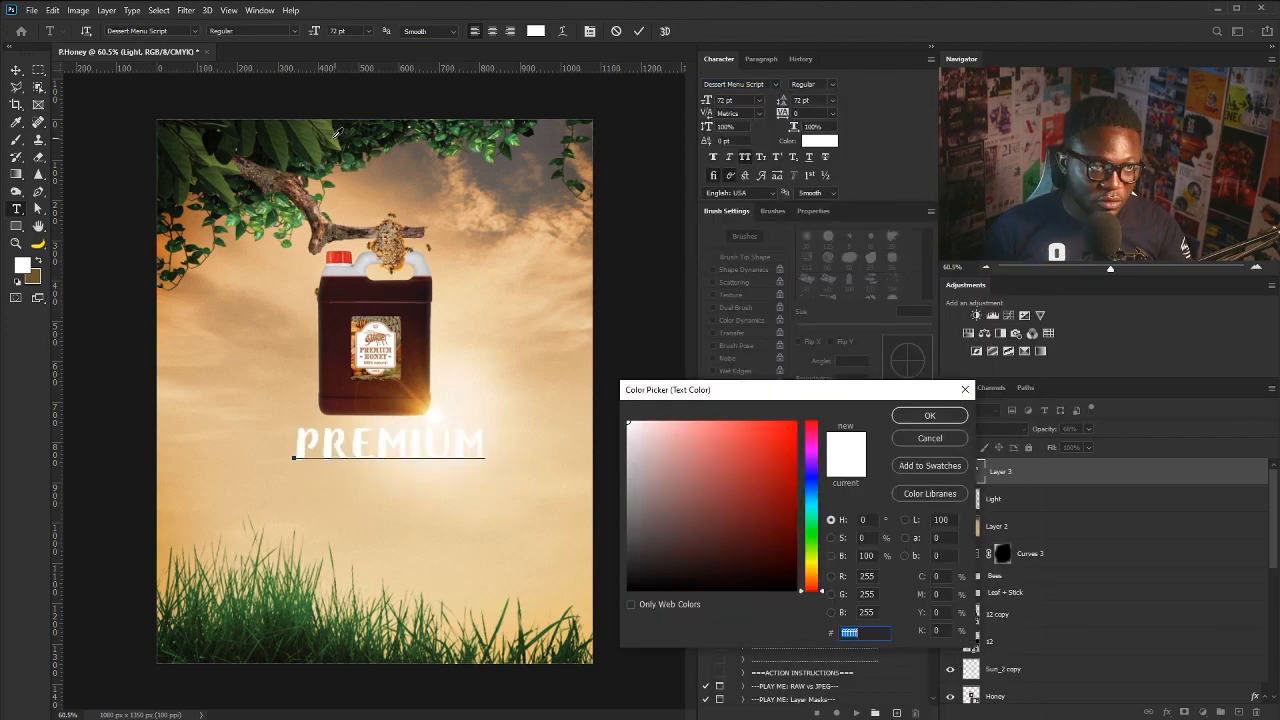
click(294, 616)
click(930, 416)
click(800, 113)
key(shift+Down)
key(shift+Down)
key(shift+Down)
key(shift+Down)
key(shift+Down)
key(shift+Down)
key(shift+Down)
key(shift+Down)
key(shift+Down)
key(shift+Down)
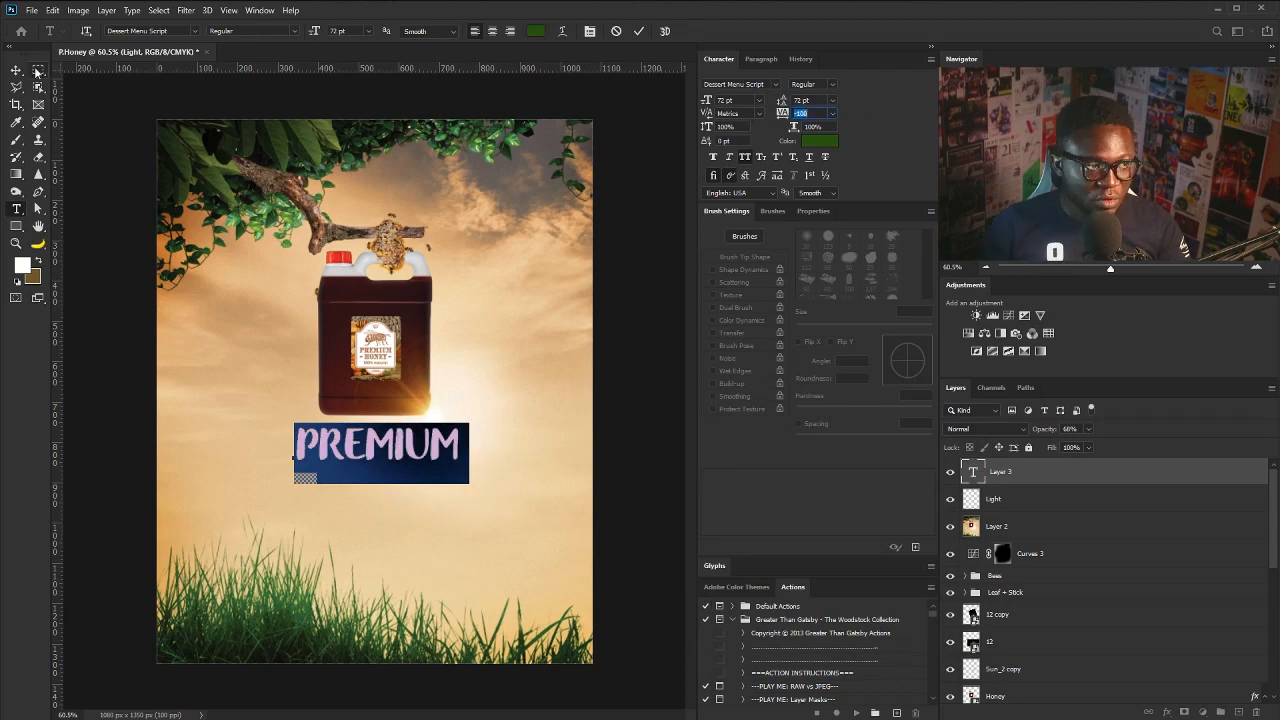
click(16, 70)
- Scale the PREMIUM text down
key(ctrl+t)
drag(471, 422, 463, 534)
key(Return)
- Duplicate the title, change the copy to 'Honey', and enlarge it under PREMIUM
key(ctrl+j)
double_click(380, 478)
text(Honey)
click(16, 70)
key(ctrl+t)
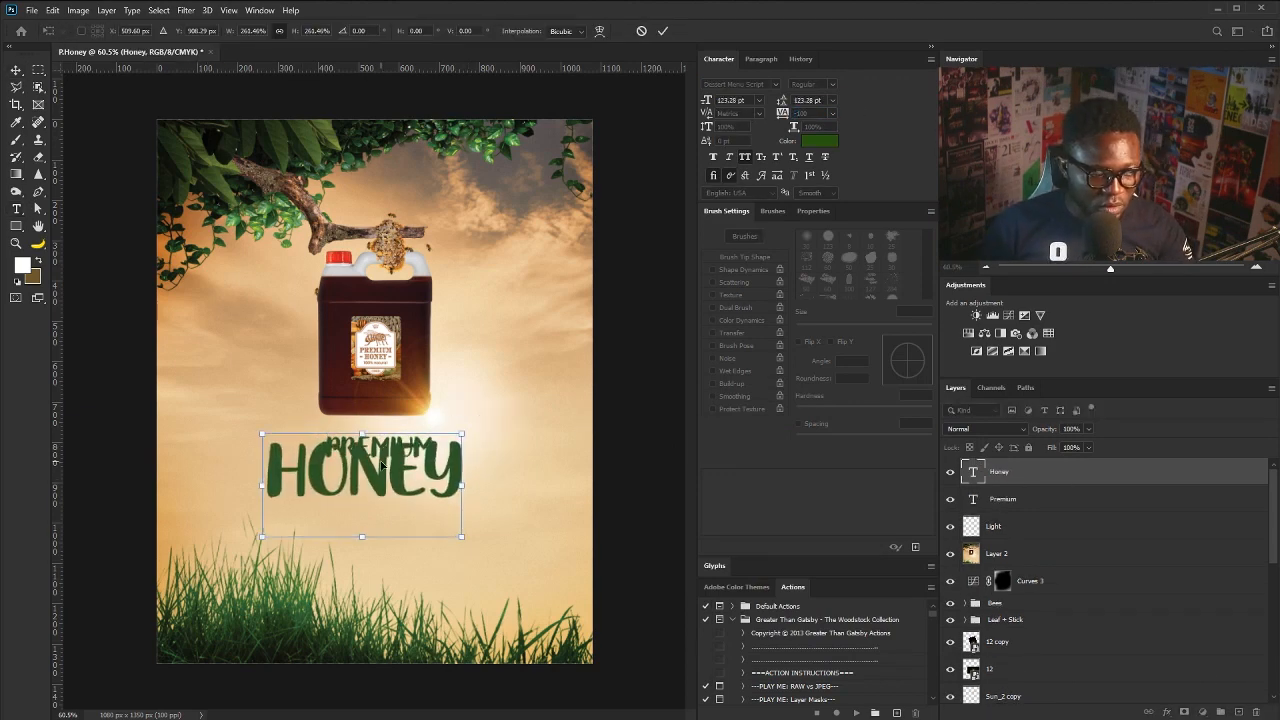
mouse_move(378, 464)
mouse_down()
mouse_move(391, 490)
mouse_move(381, 472)
mouse_up()
key(Return)
- Select the Honey text layer and convert it to a smart object
shift+click(385, 446)
right_click(411, 481)
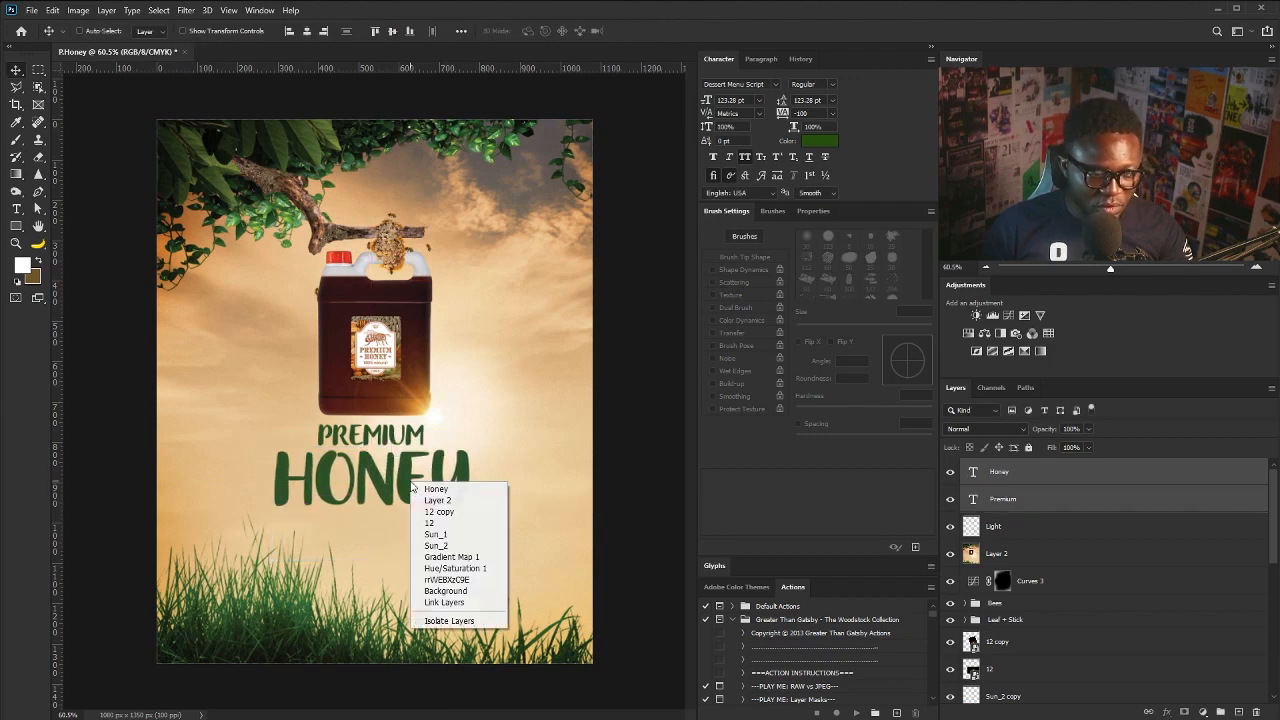
click(411, 470)
click(995, 473)
click(997, 496)
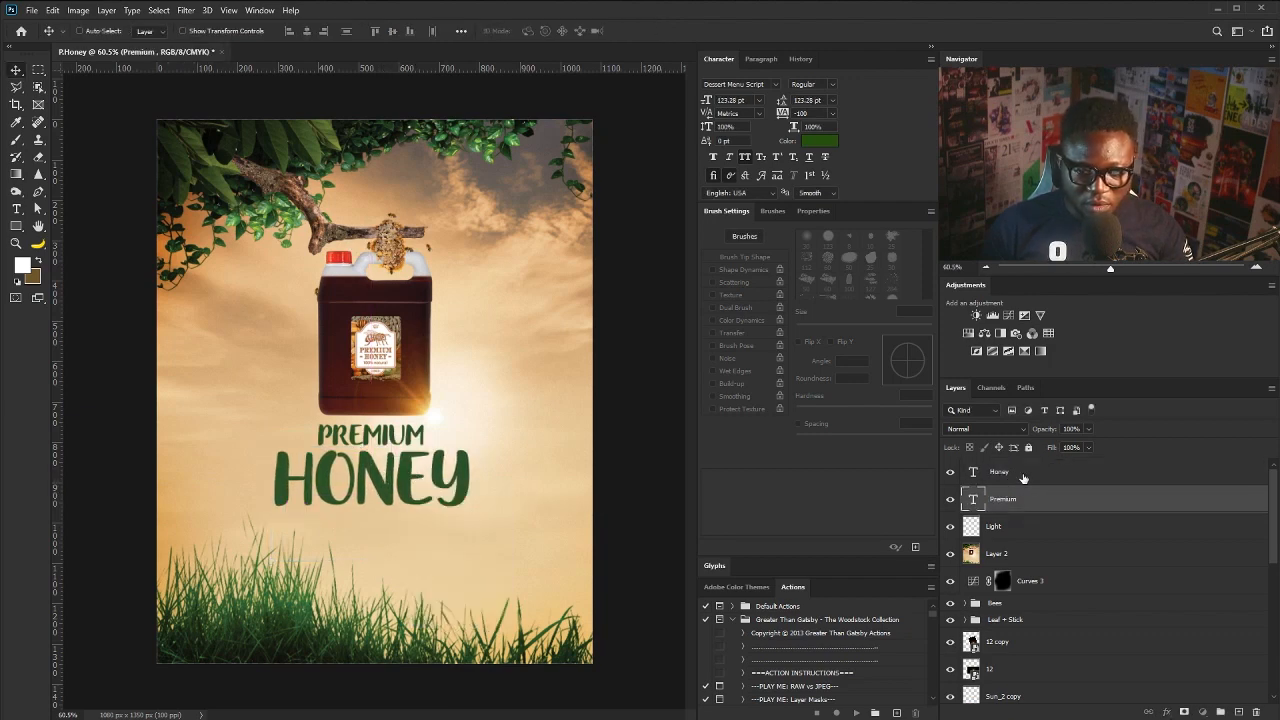
click(1020, 478)
right_click(1035, 480)
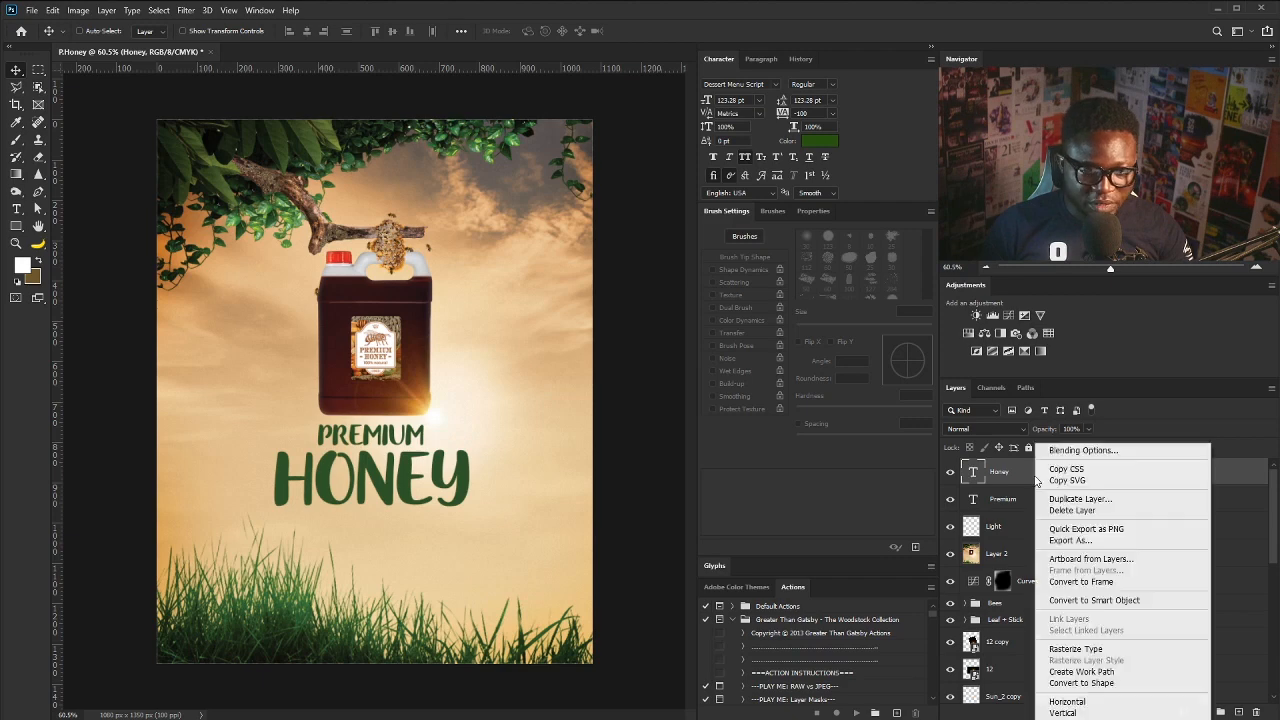
click(1100, 600)
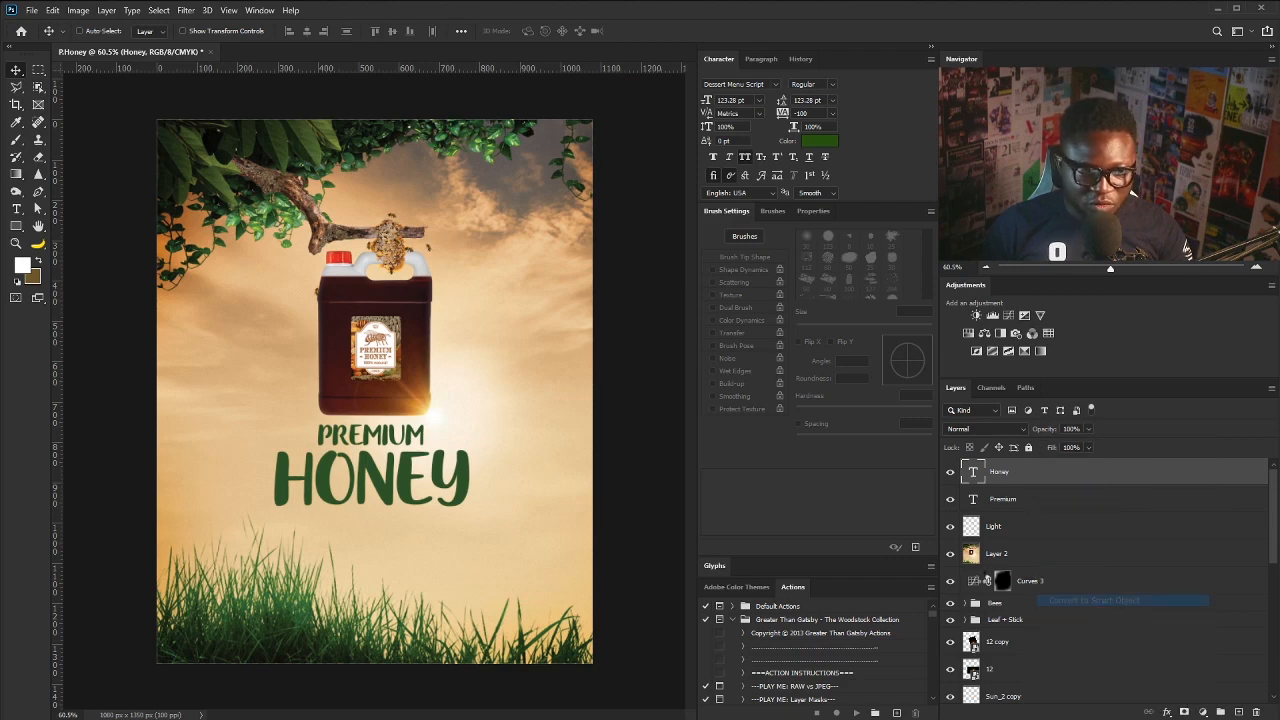
- Warp HONEY into a gentle arch by reshaping its corners and top and bottom edges
key(ctrl+t)
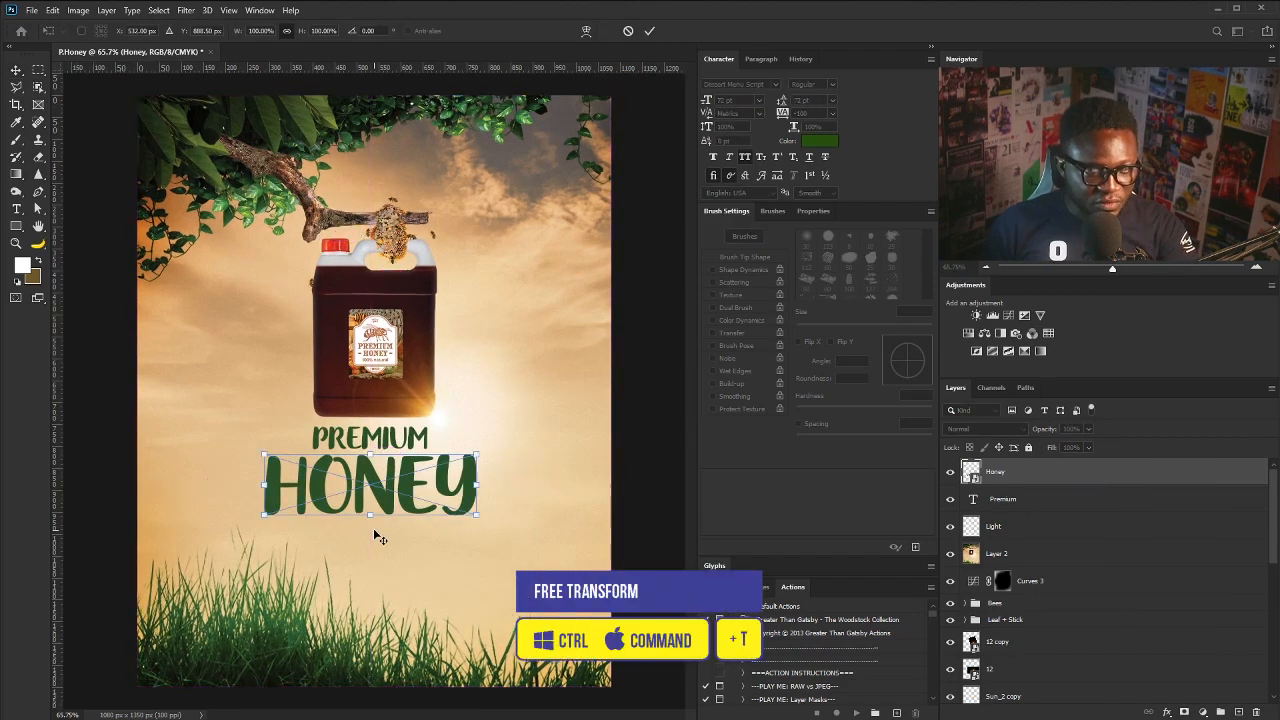
right_click(370, 490)
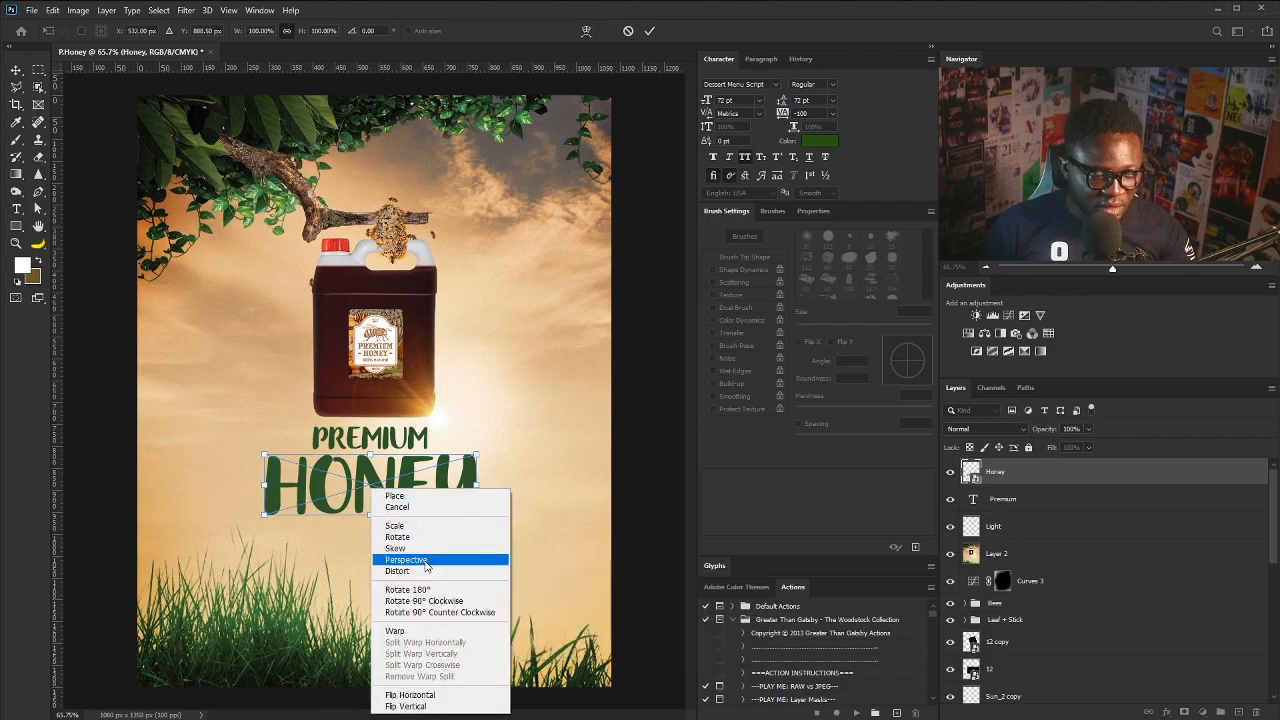
click(421, 631)
scroll(338, 467, up, 3)
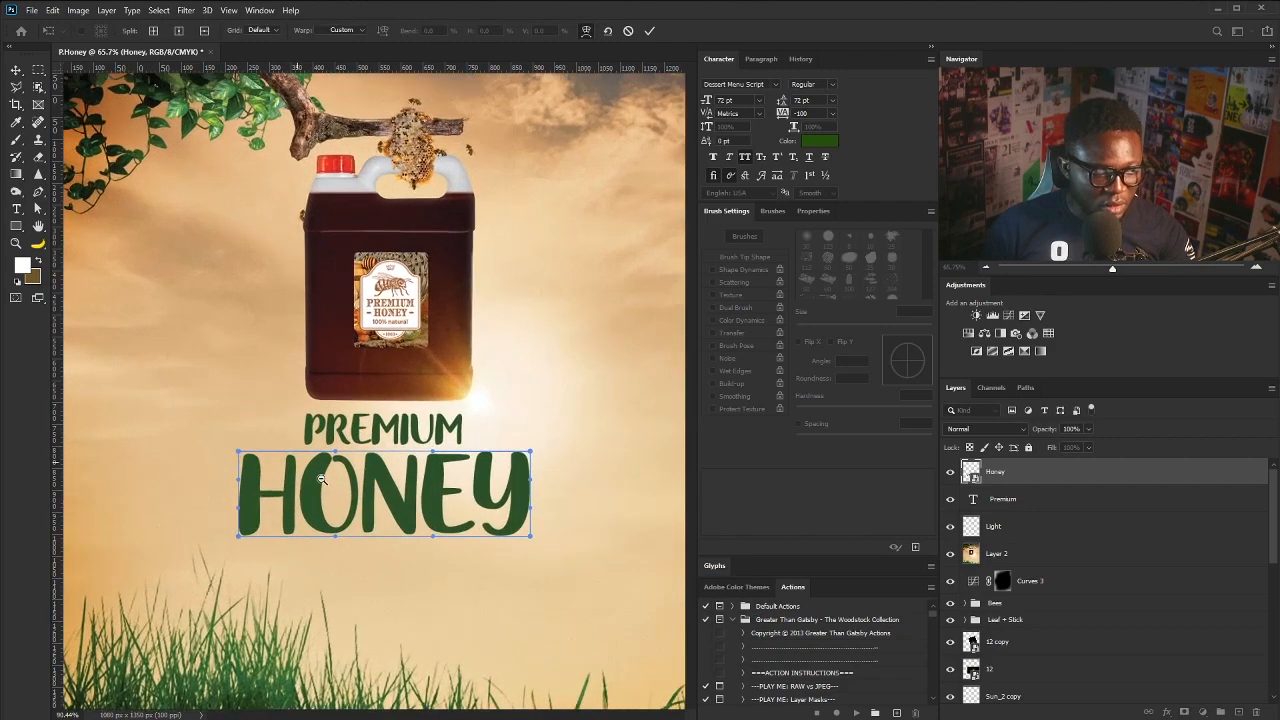
drag(530, 543, 513, 544)
mouse_move(239, 542)
mouse_down()
mouse_move(252, 540)
mouse_move(240, 538)
mouse_up()
drag(336, 452, 331, 436)
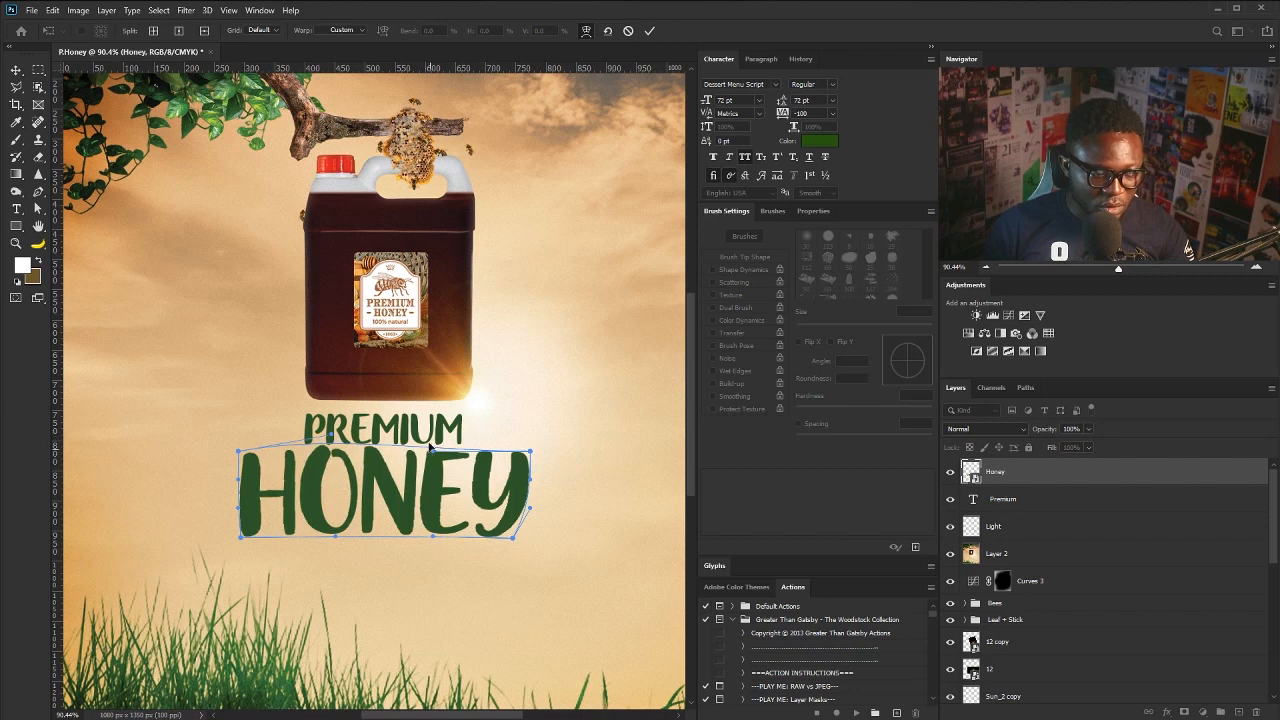
drag(430, 447, 432, 438)
drag(433, 540, 433, 550)
drag(336, 538, 333, 546)
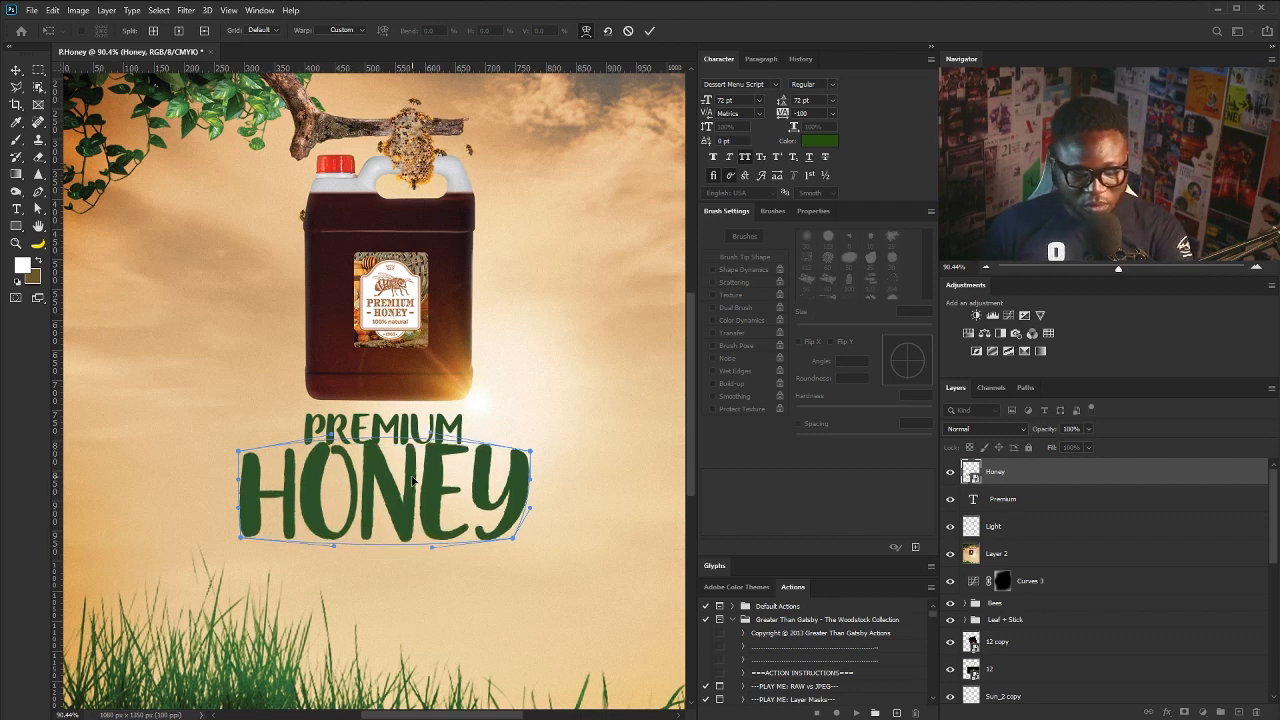
key(Return)
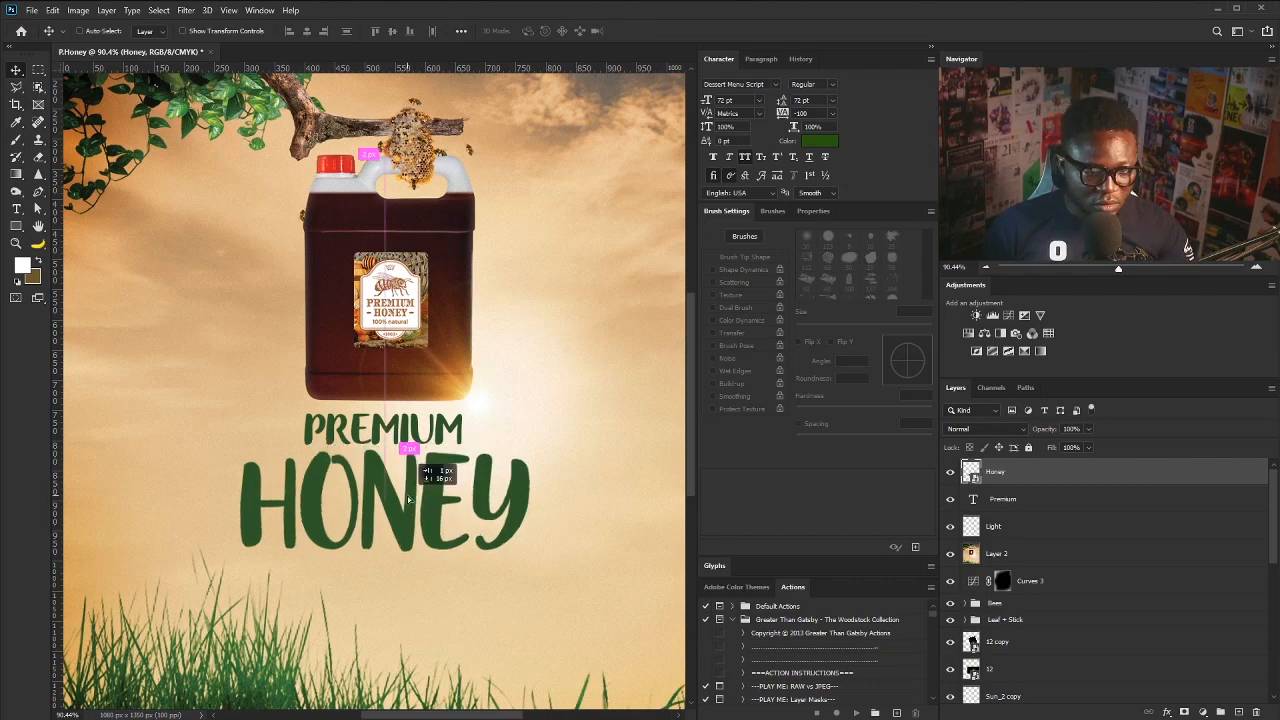
- Convert Premium to a smart object and warp it into a matching arch
right_click(1020, 502)
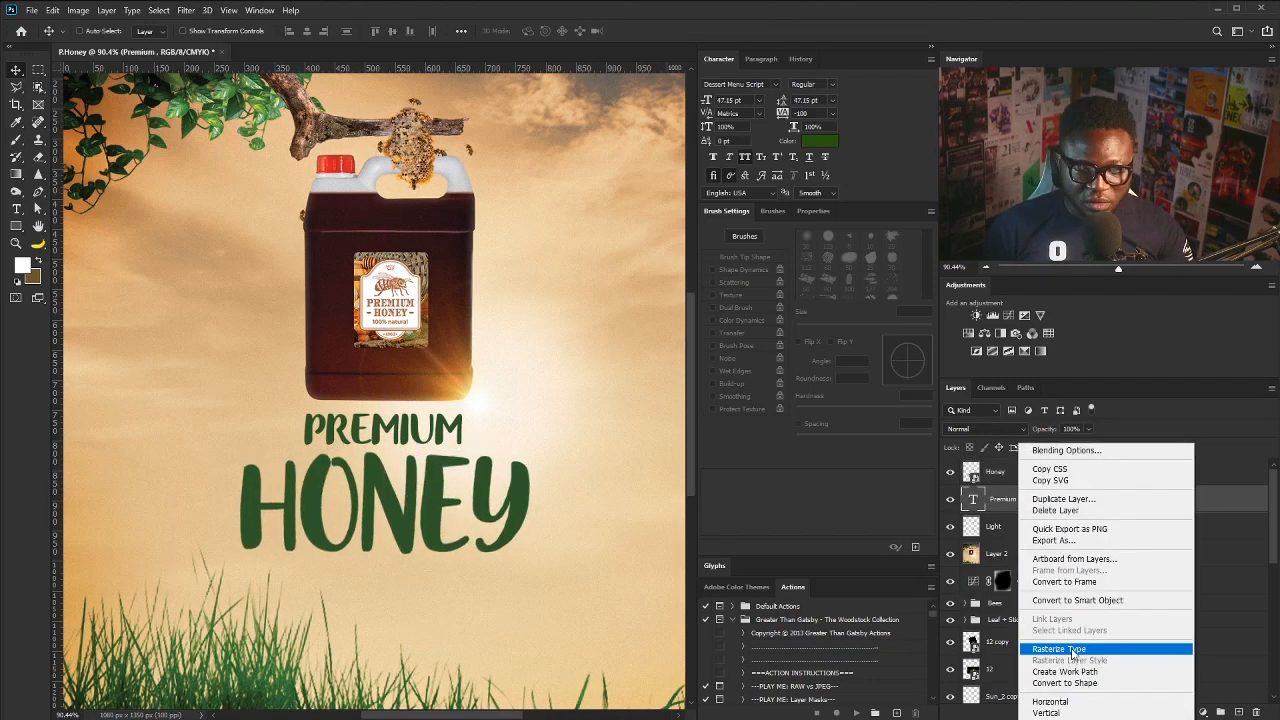
click(1075, 602)
key(ctrl+t)
right_click(432, 428)
click(462, 571)
scroll(520, 482, up, 3)
drag(509, 420, 515, 419)
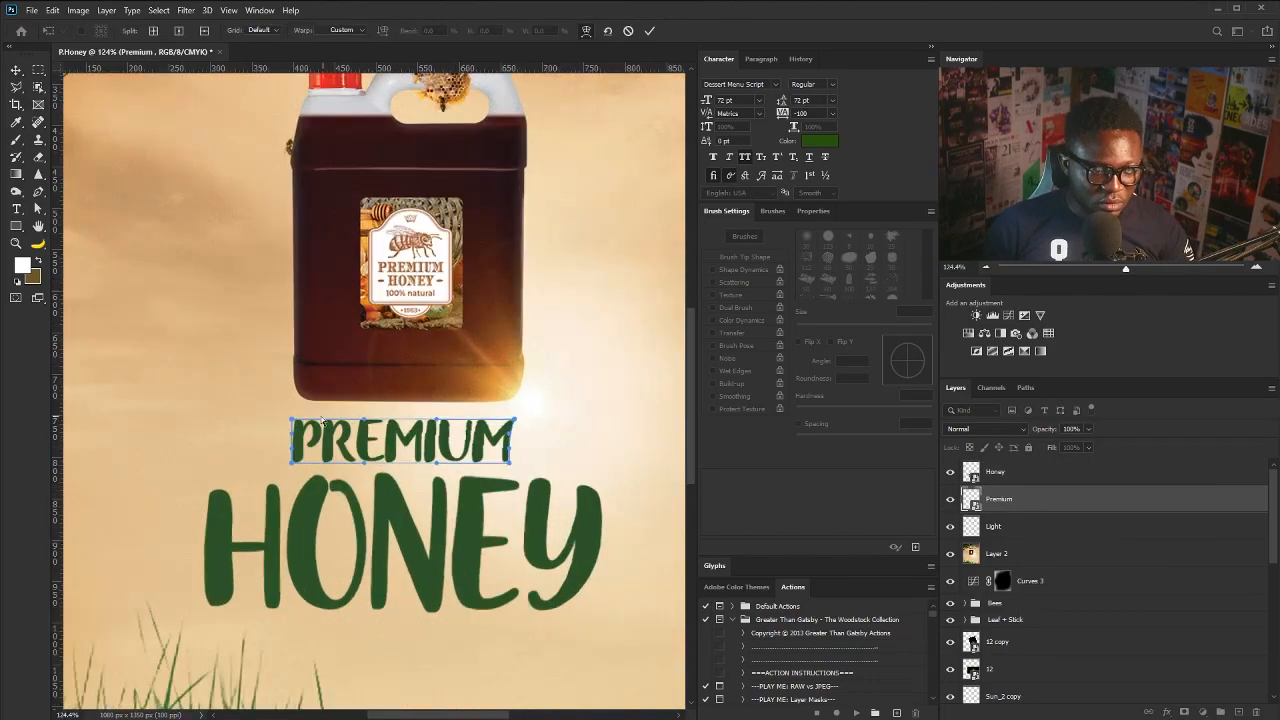
drag(292, 420, 286, 416)
drag(364, 419, 365, 415)
drag(364, 463, 365, 461)
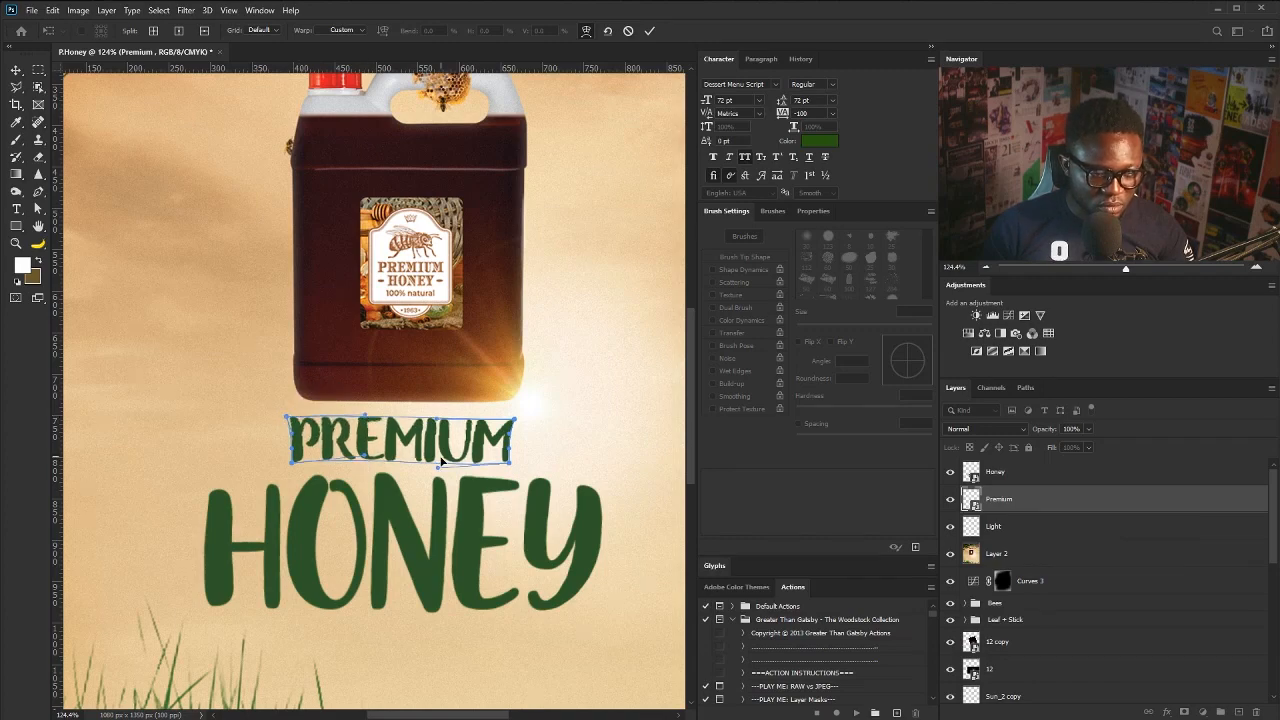
key(Return)
key(ctrl+0)
- Type the tagline 'SELLERS OF PURE UNTAINTED NATURAL HONEY!' below HONEY in Gotham Rounded Medium
key(alt+bracketright)
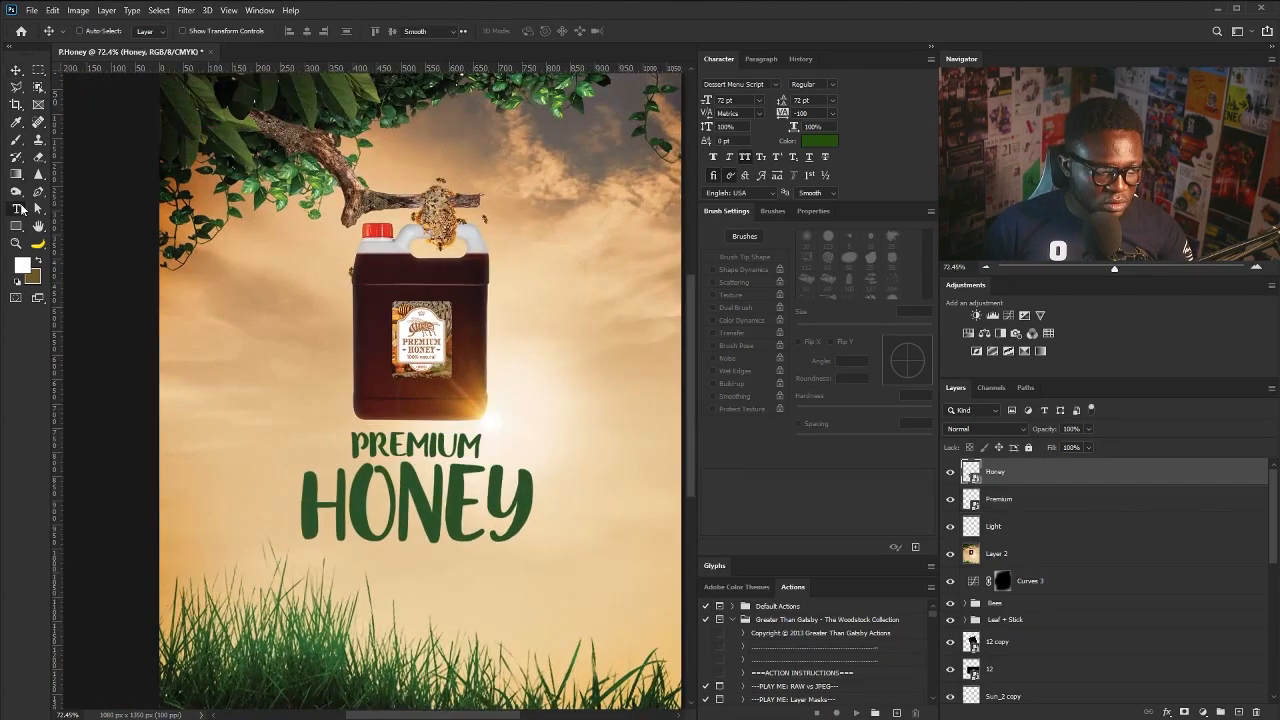
key(t)
click(348, 563)
text(SELLERS)
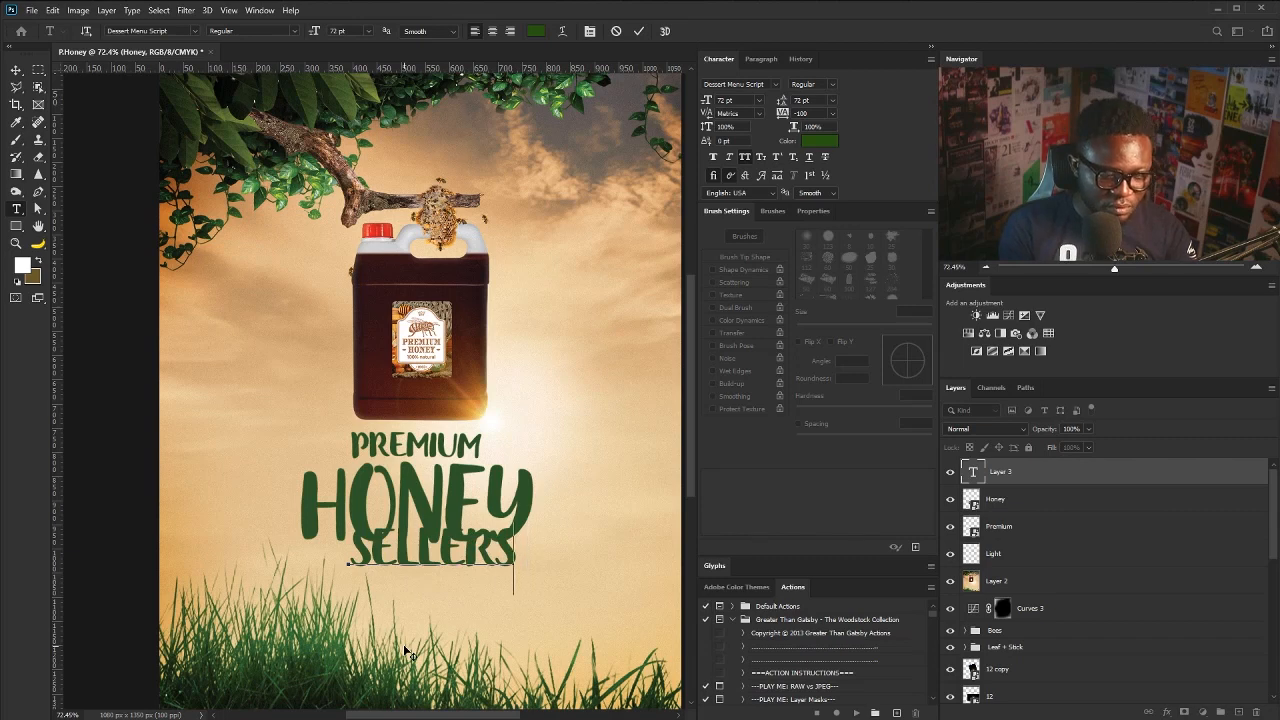
key(Escape)
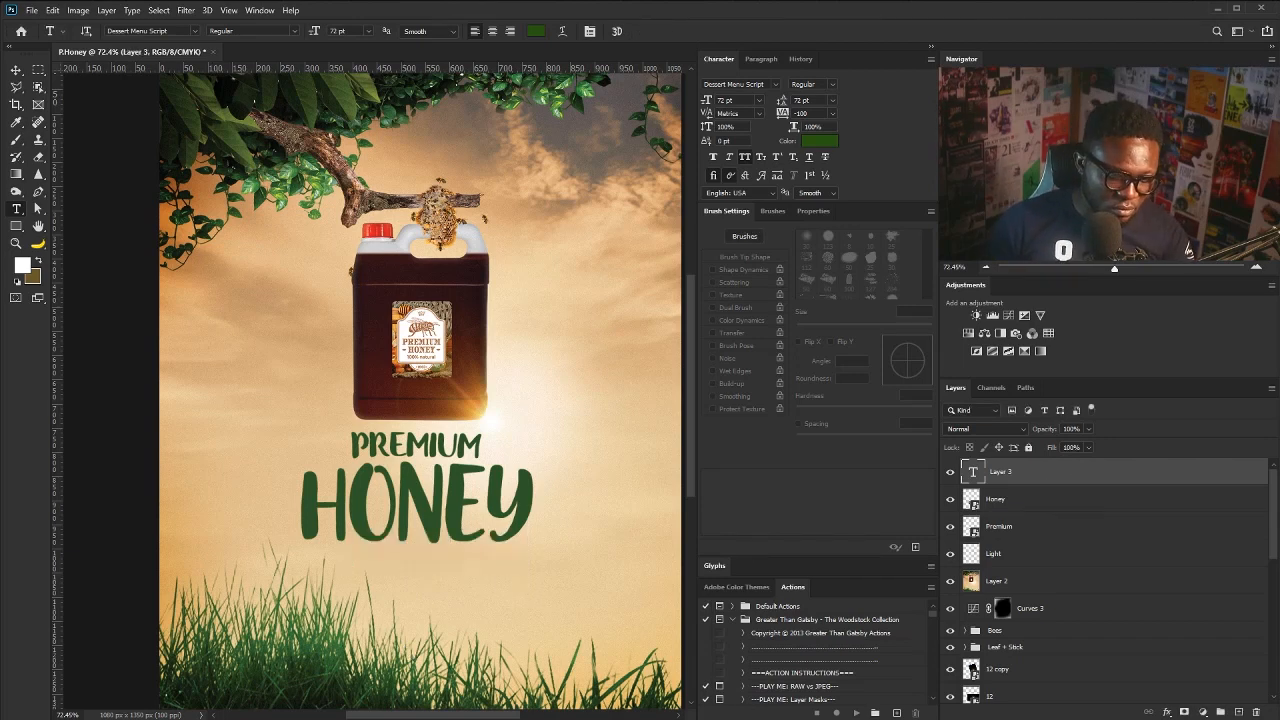
double_click(973, 473)
text(SELLERS OF PUR)
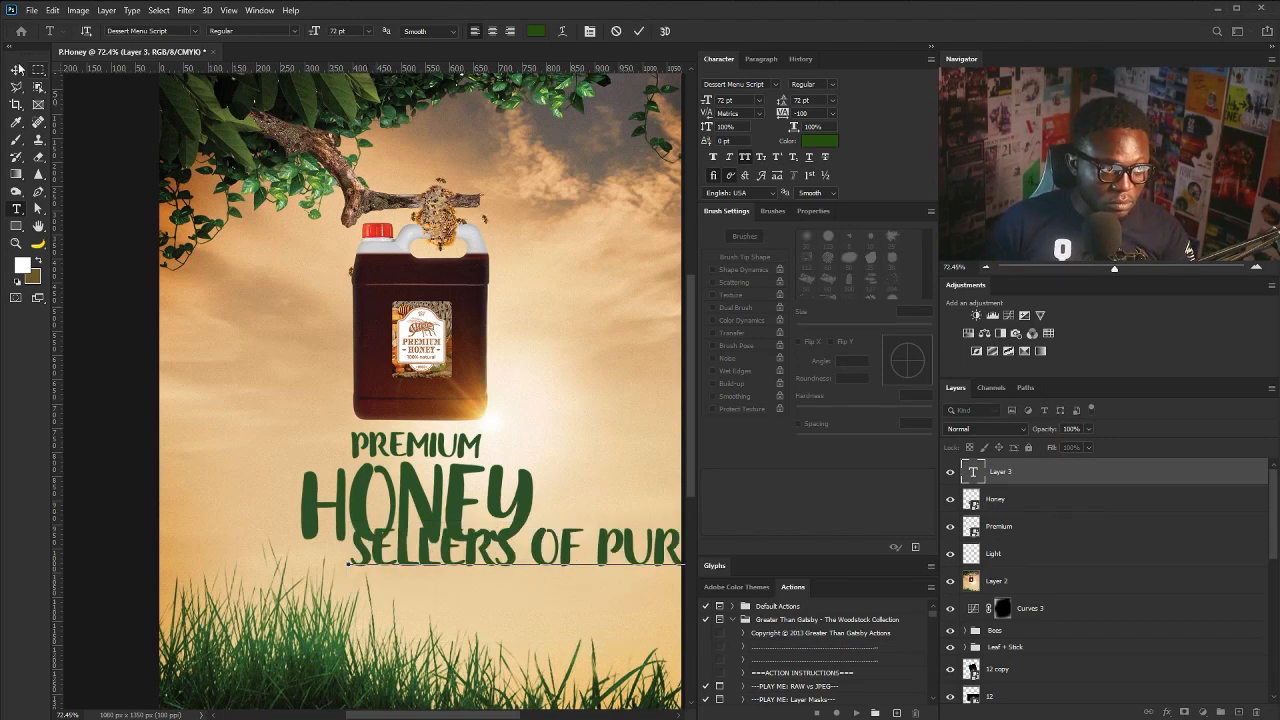
click(18, 68)
click(775, 85)
text(gotham)
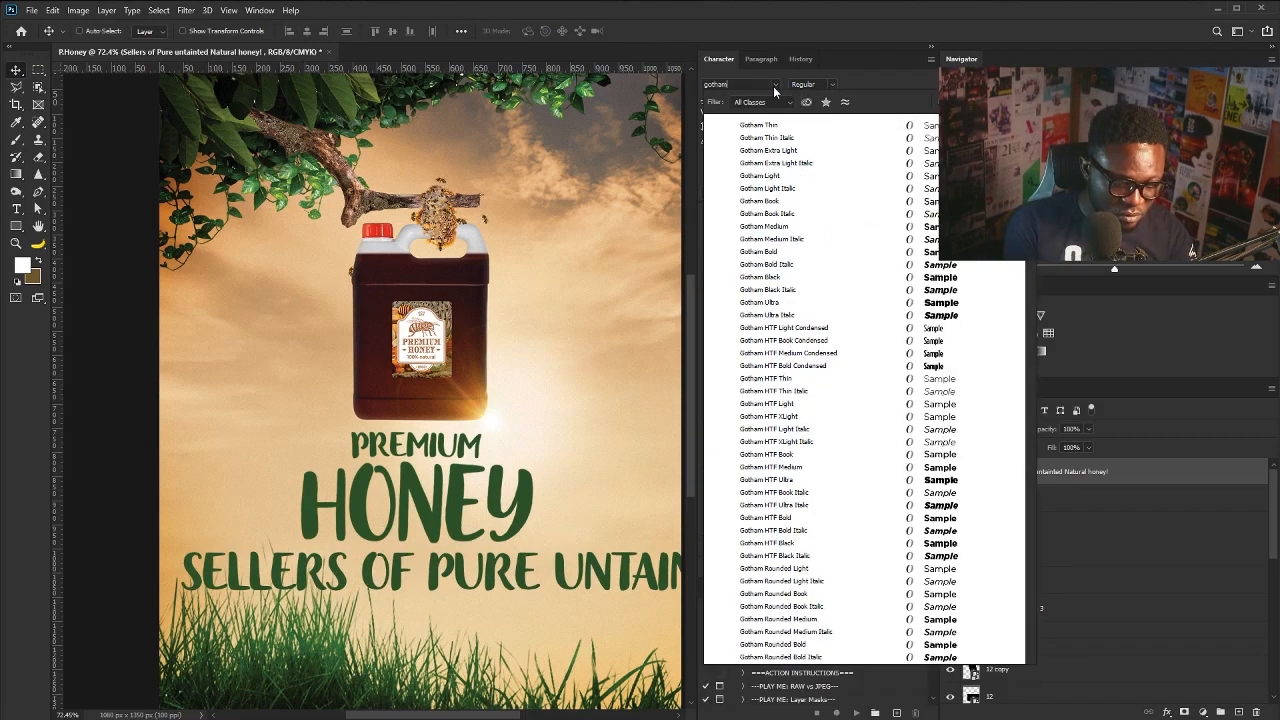
text( rou)
click(772, 176)
- Scale the tagline down and move it up under HONEY along the guides
key(ctrl+t)
drag(180, 547, 527, 581)
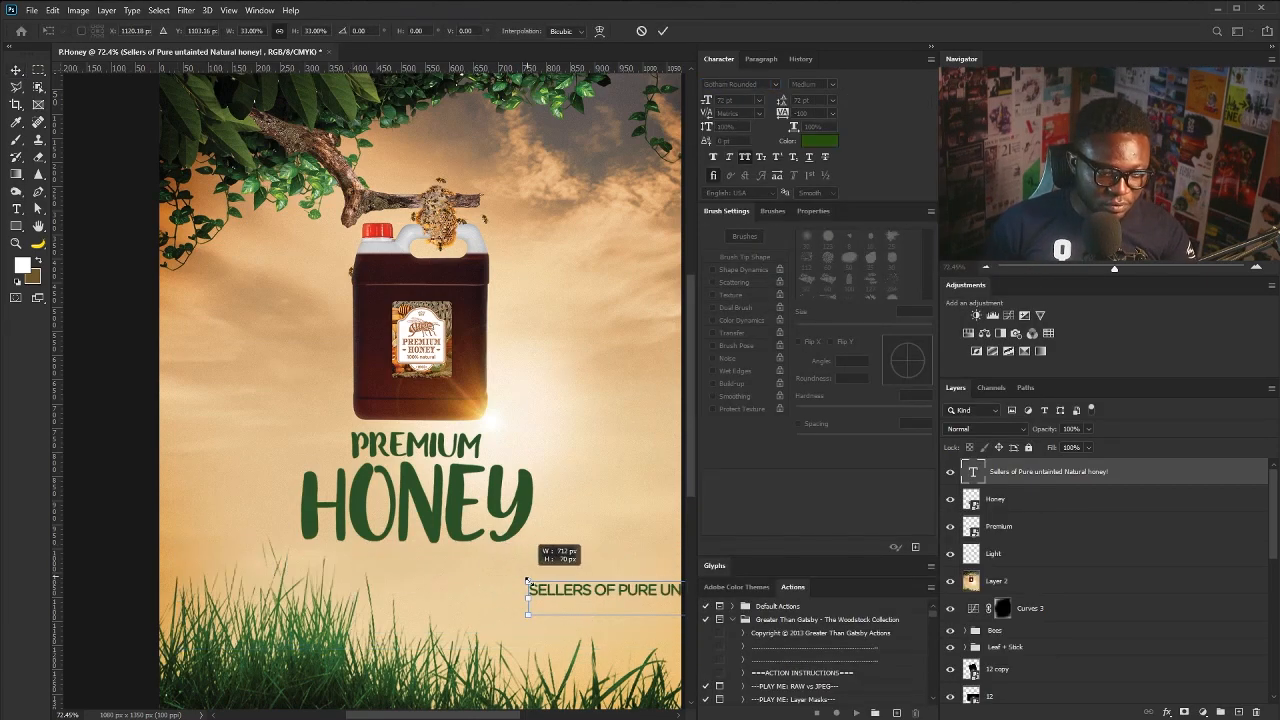
drag(620, 598, 321, 586)
drag(444, 596, 453, 585)
drag(582, 558, 539, 562)
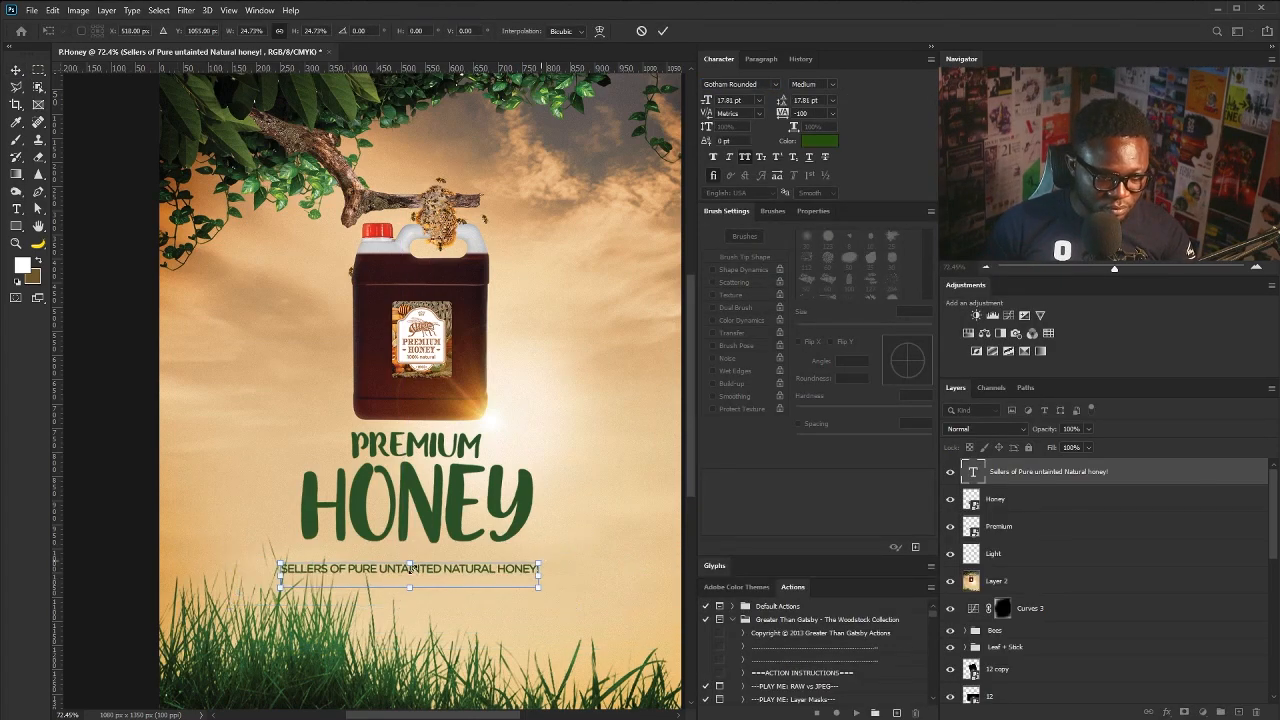
drag(411, 568, 421, 558)
- Set the tagline tracking to 0, then shrink it slightly and centre it
key(Return)
click(784, 114)
text(0)
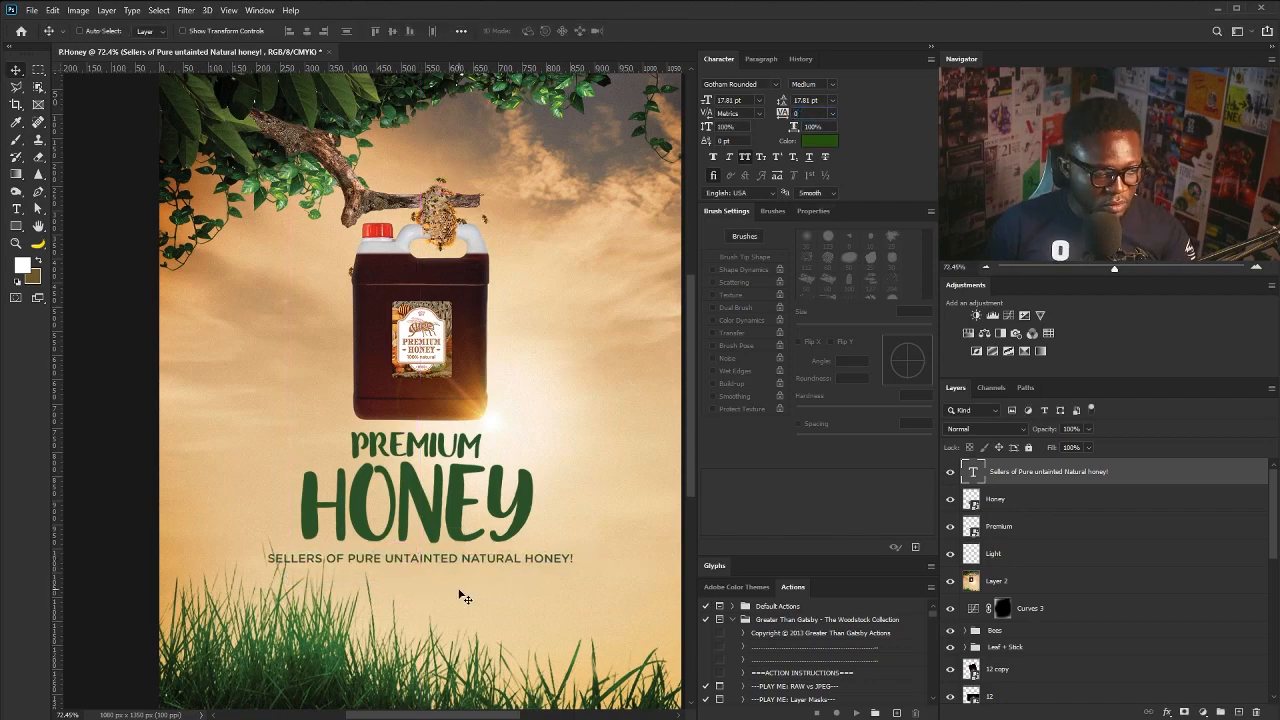
key(ctrl+t)
drag(576, 551, 545, 552)
drag(478, 557, 470, 558)
key(Return)
drag(505, 494, 475, 506)
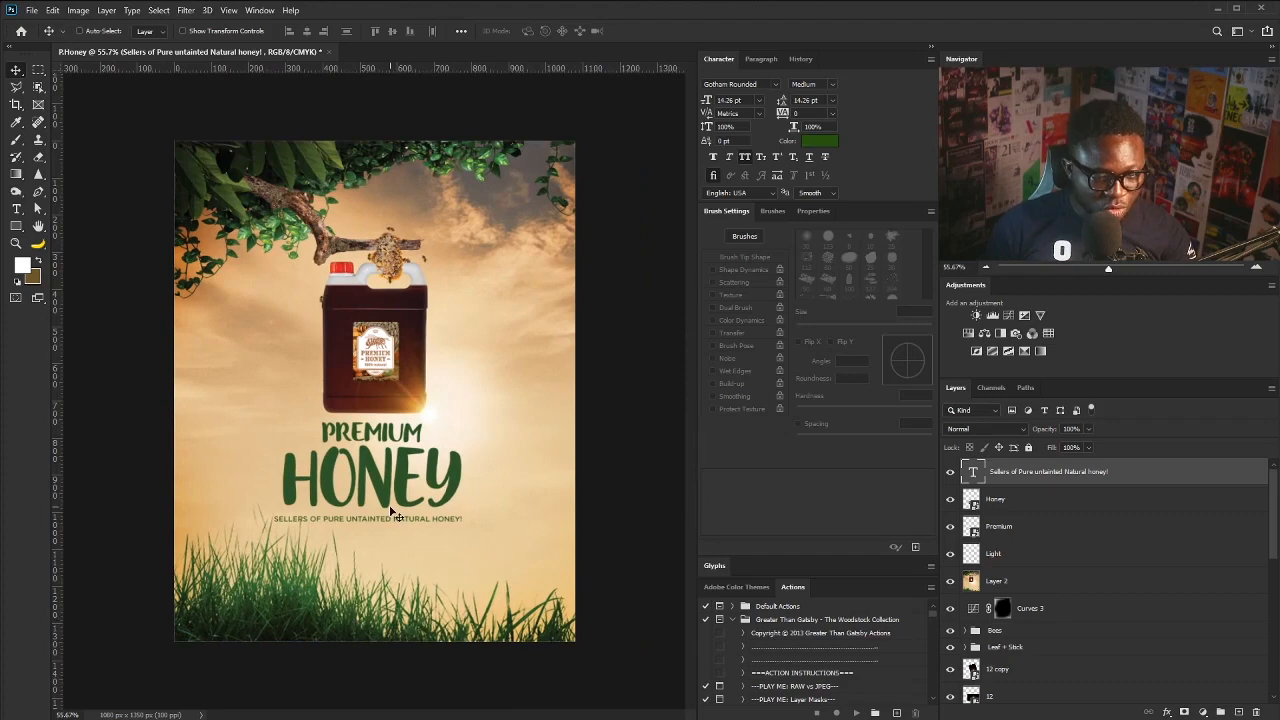
- Add a new empty layer named Brush above Layer 2
click(1014, 588)
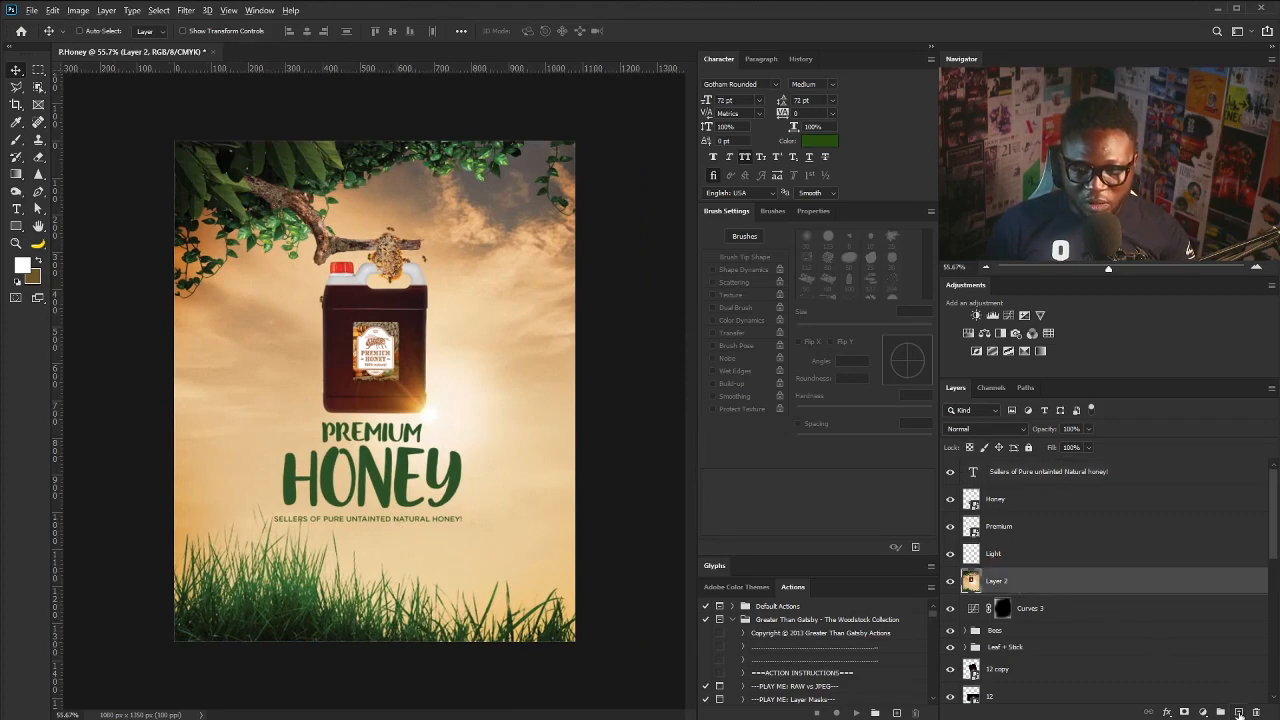
alt+click(1239, 712)
text(BN)
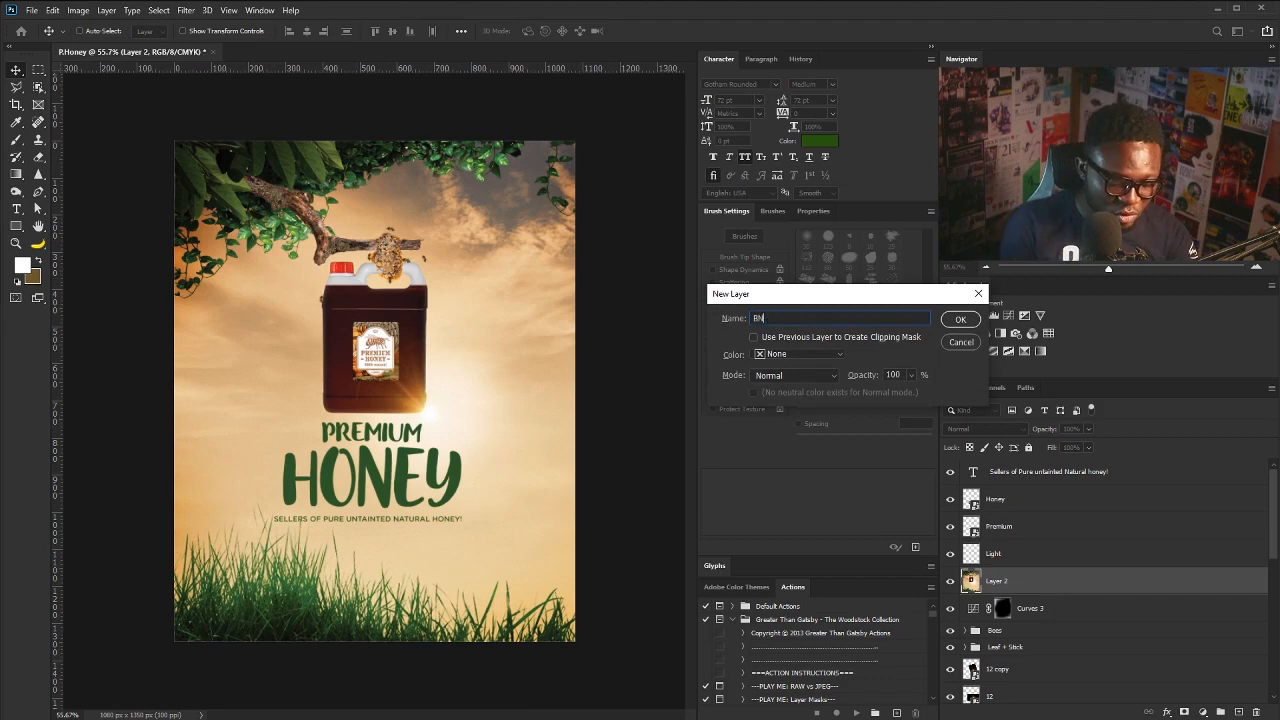
text(ush)
key(Return)
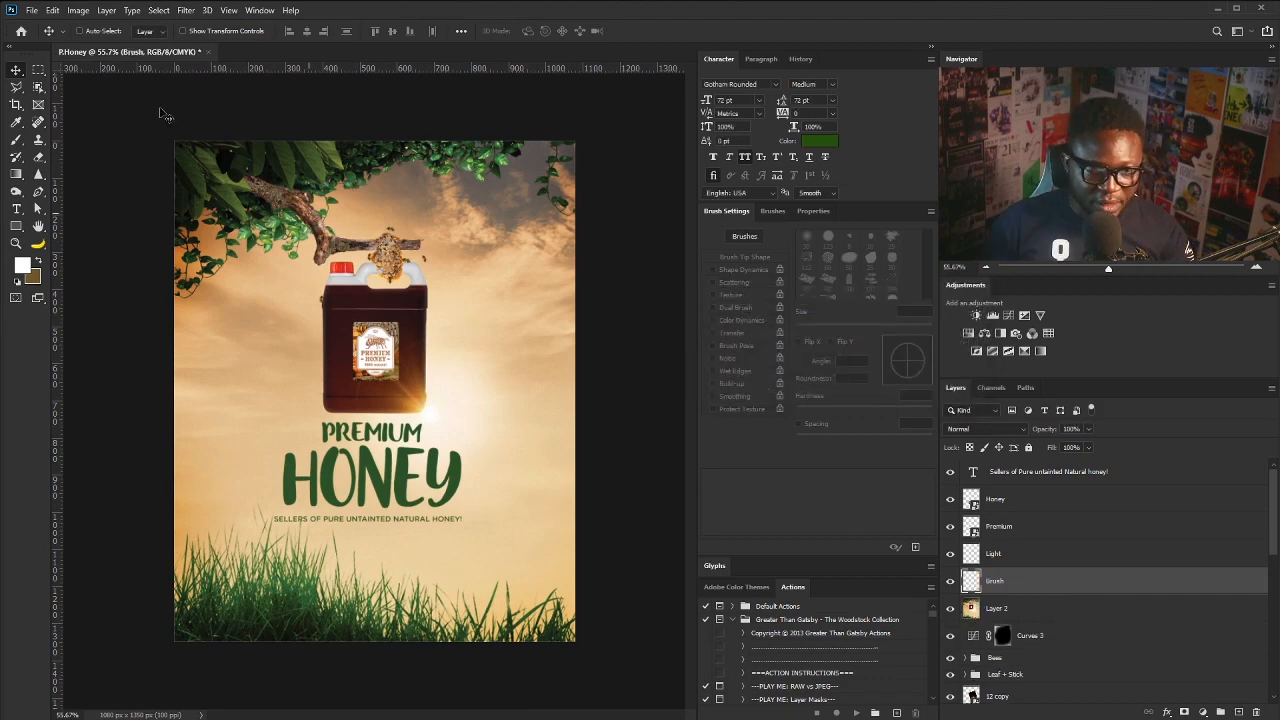
- Sample a beige from the poster and dab it with a 250 px soft round brush at 100% flow
click(16, 121)
click(480, 464)
scroll(377, 392, up, 2)
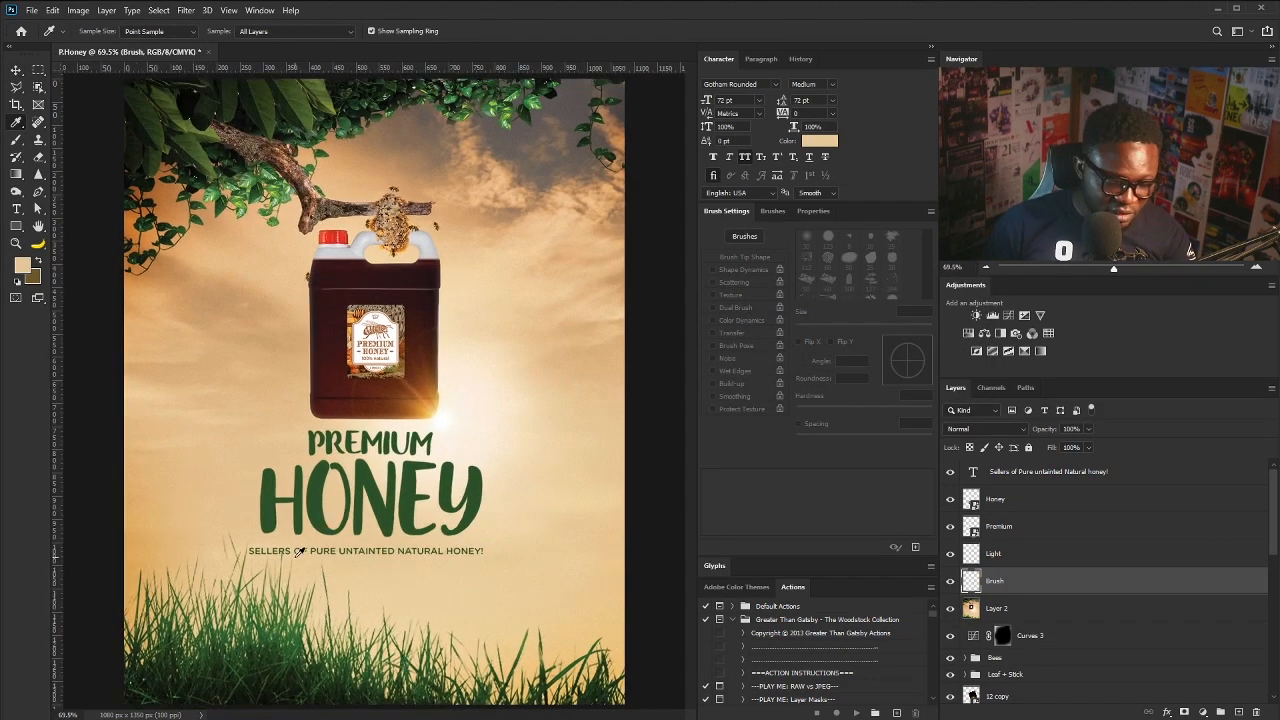
key(b)
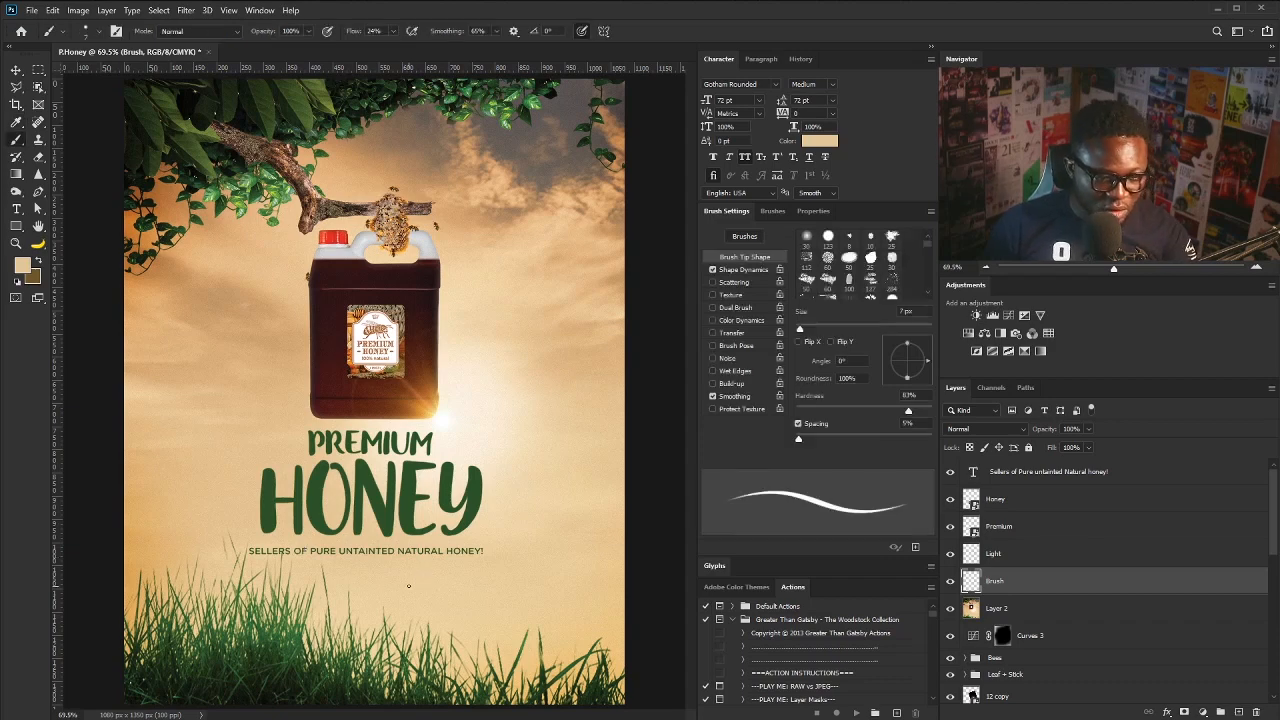
key(bracketright)
key(bracketright)
key(bracketright)
key(bracketright)
key(bracketright)
key(bracketright)
key(bracketright)
key(bracketright)
key(bracketright)
key(bracketright)
key(bracketright)
key(bracketright)
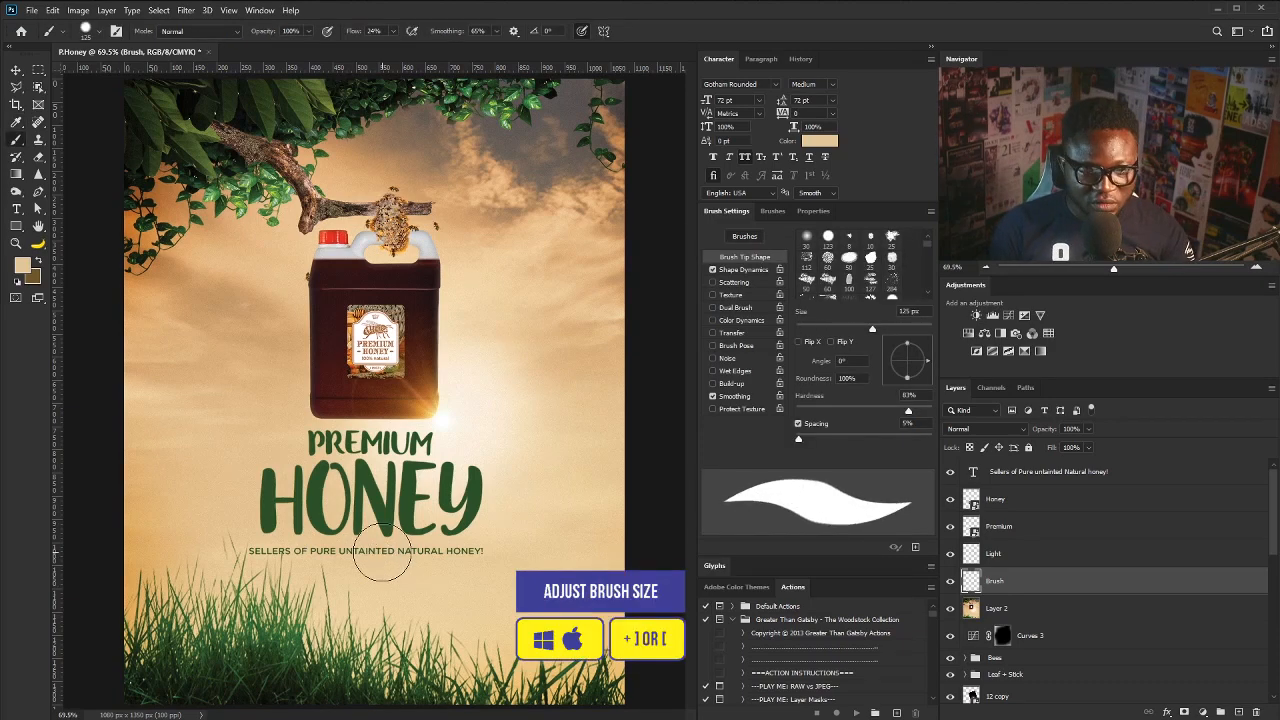
click(810, 238)
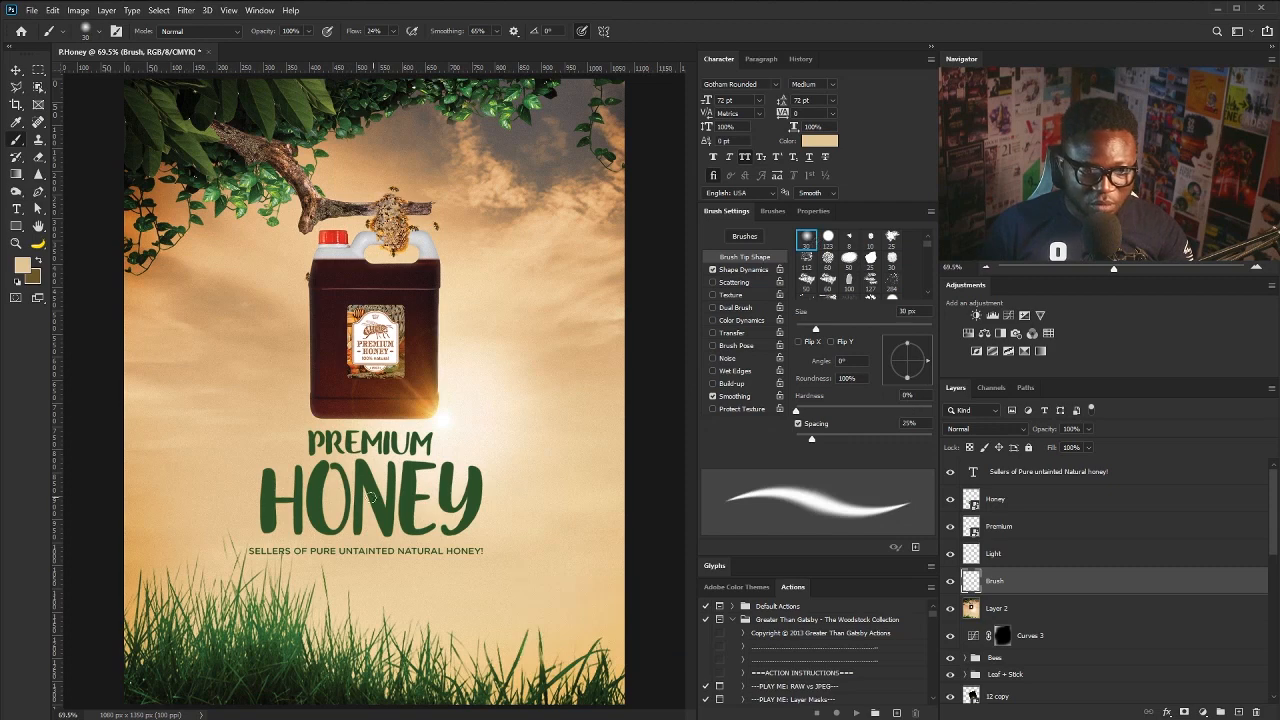
key(bracketright)
key(bracketright)
key(bracketright)
key(bracketright)
key(bracketright)
key(bracketright)
key(bracketright)
key(bracketright)
key(bracketright)
key(bracketright)
key(bracketright)
key(bracketright)
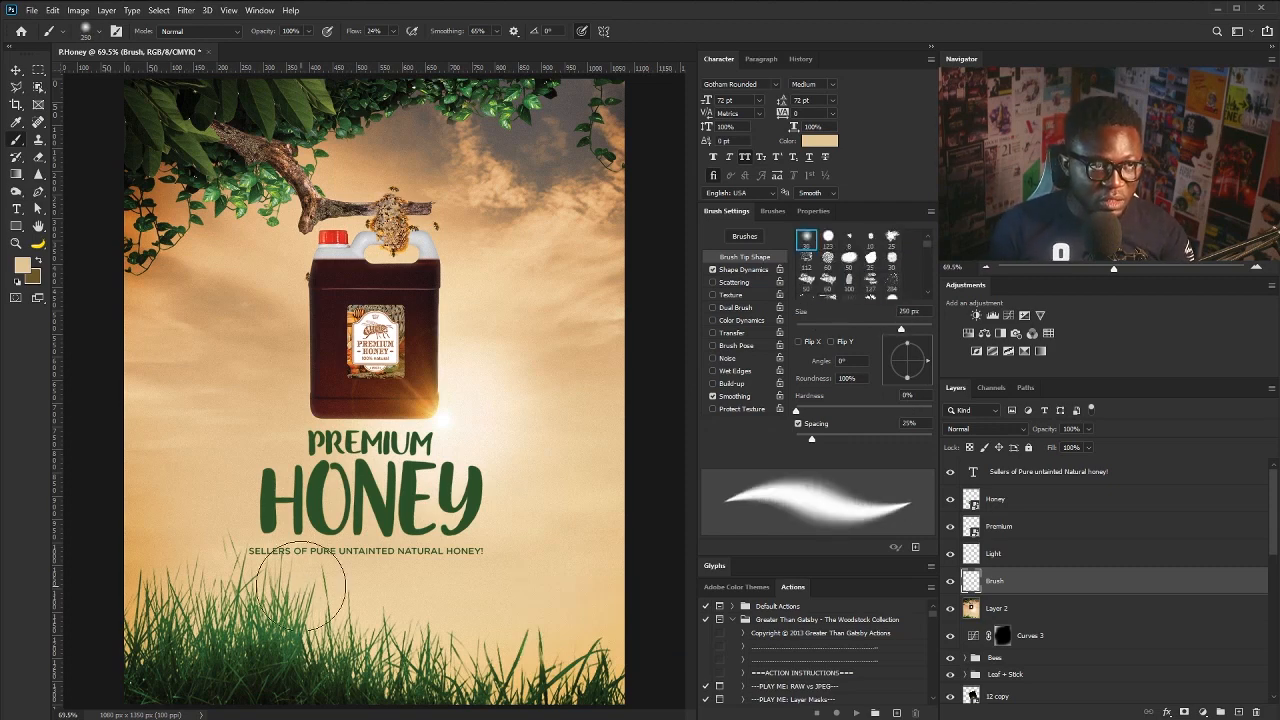
click(391, 32)
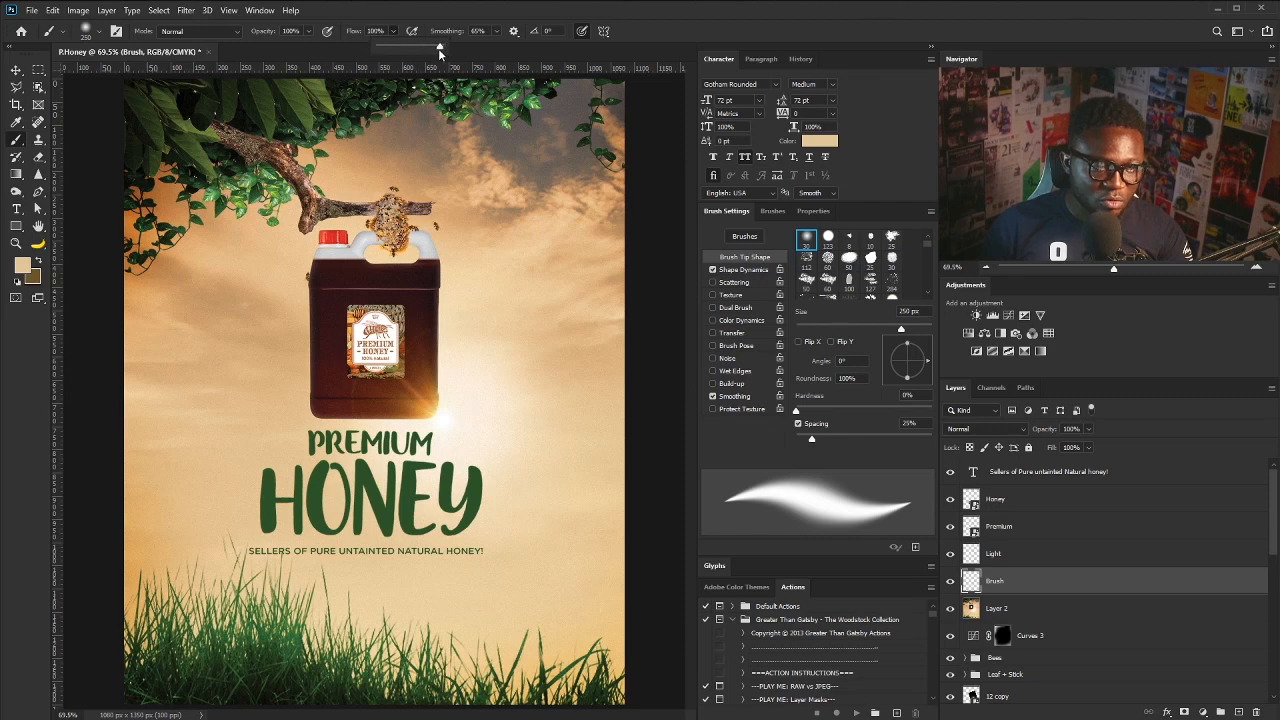
click(312, 577)
click(303, 584)
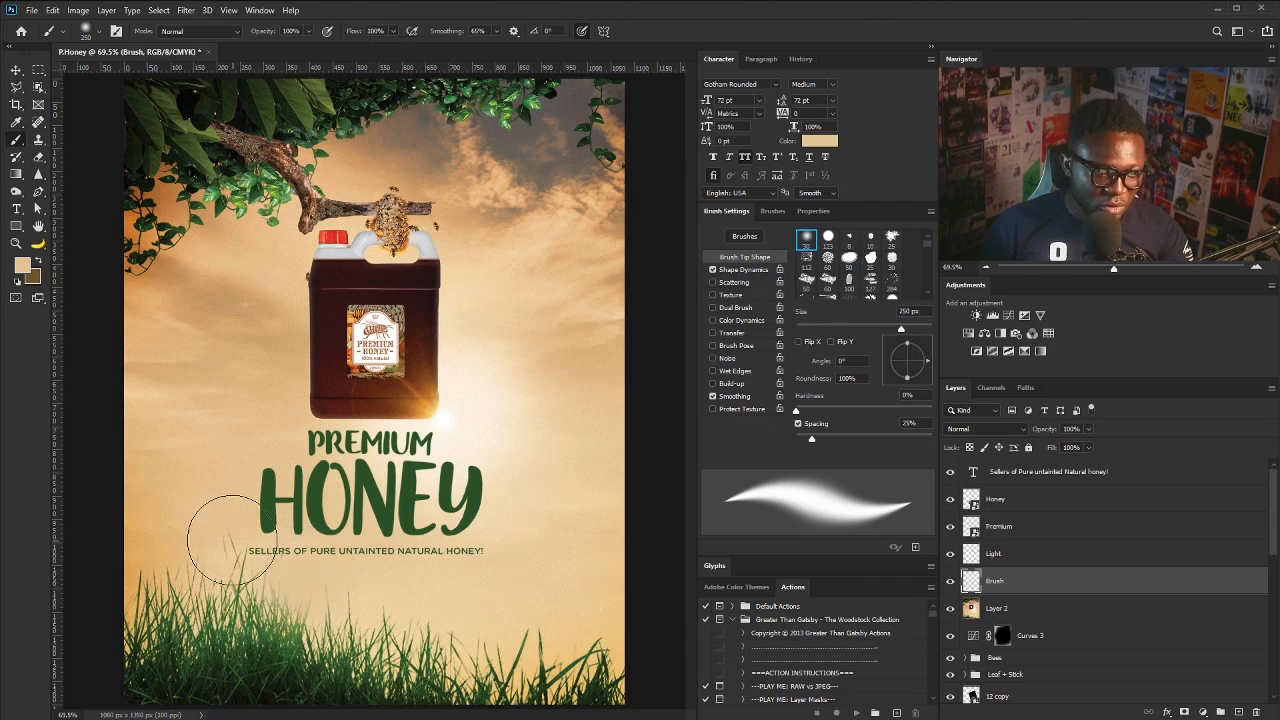
- Select the words NATURAL HONEY! in the tagline layer
key(v)
click(395, 552)
key(t)
drag(395, 552, 488, 552)
- Colour NATURAL HONEY! dark red and make the tagline Bold
click(820, 141)
click(811, 589)
click(790, 501)
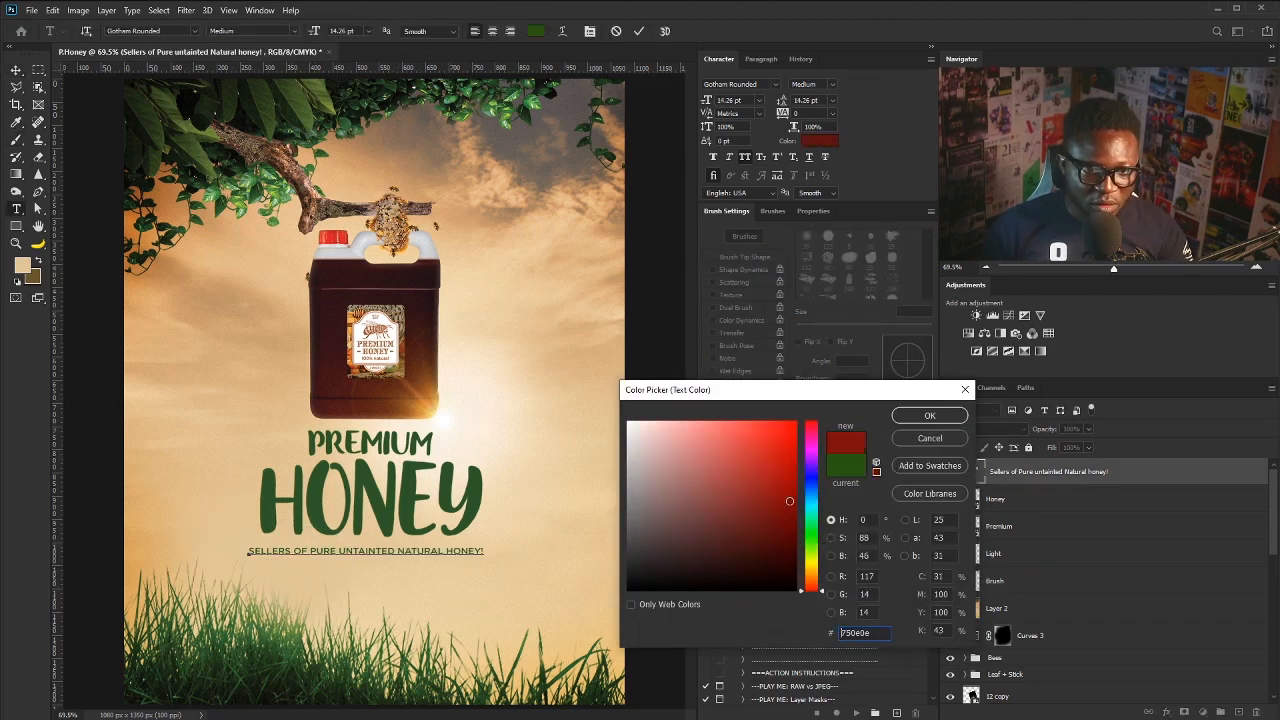
click(906, 418)
click(15, 71)
click(832, 85)
click(828, 161)
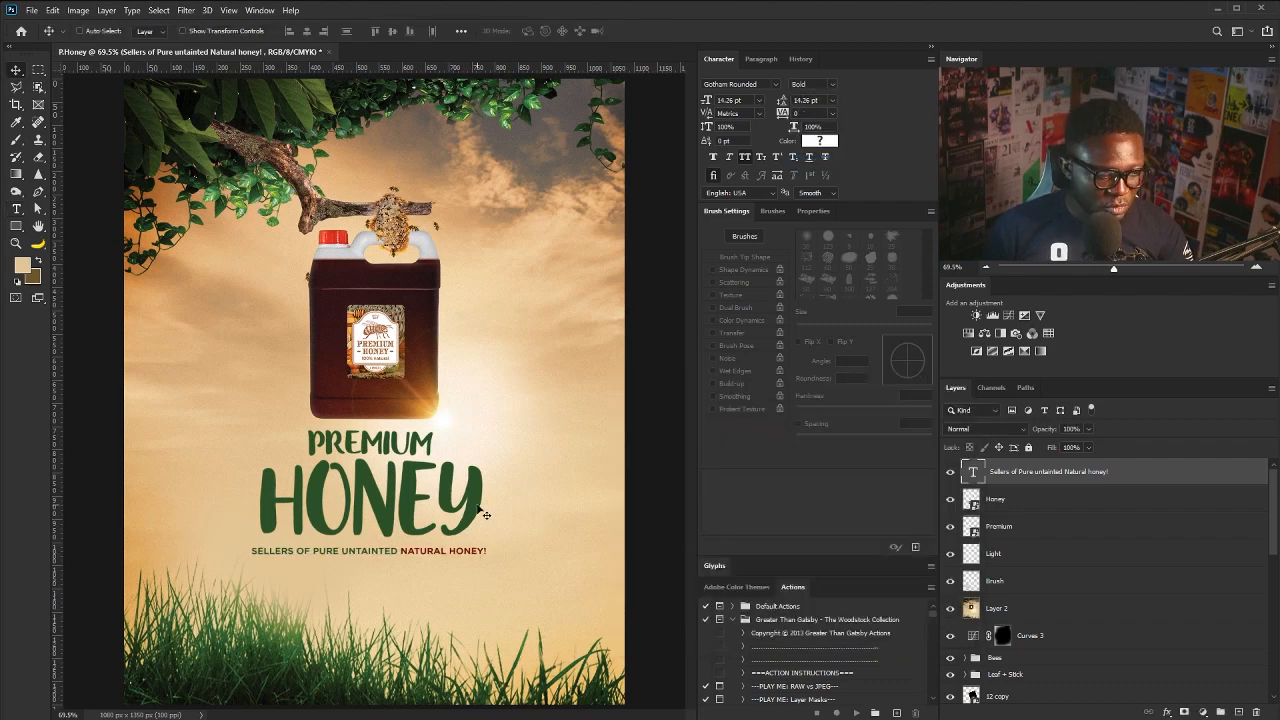
- Add a 30 pt 'CALL:' text line with two phone numbers on the grass
key(t)
click(302, 678)
click(759, 102)
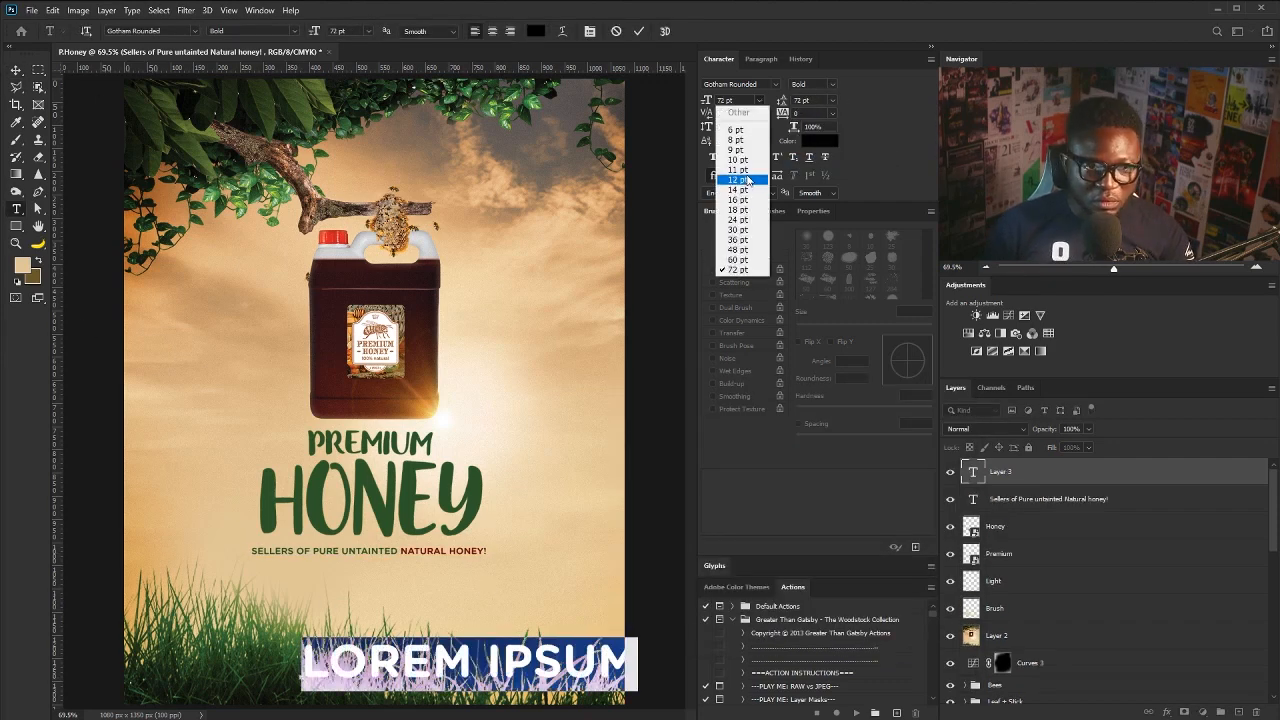
click(740, 180)
click(759, 102)
click(737, 229)
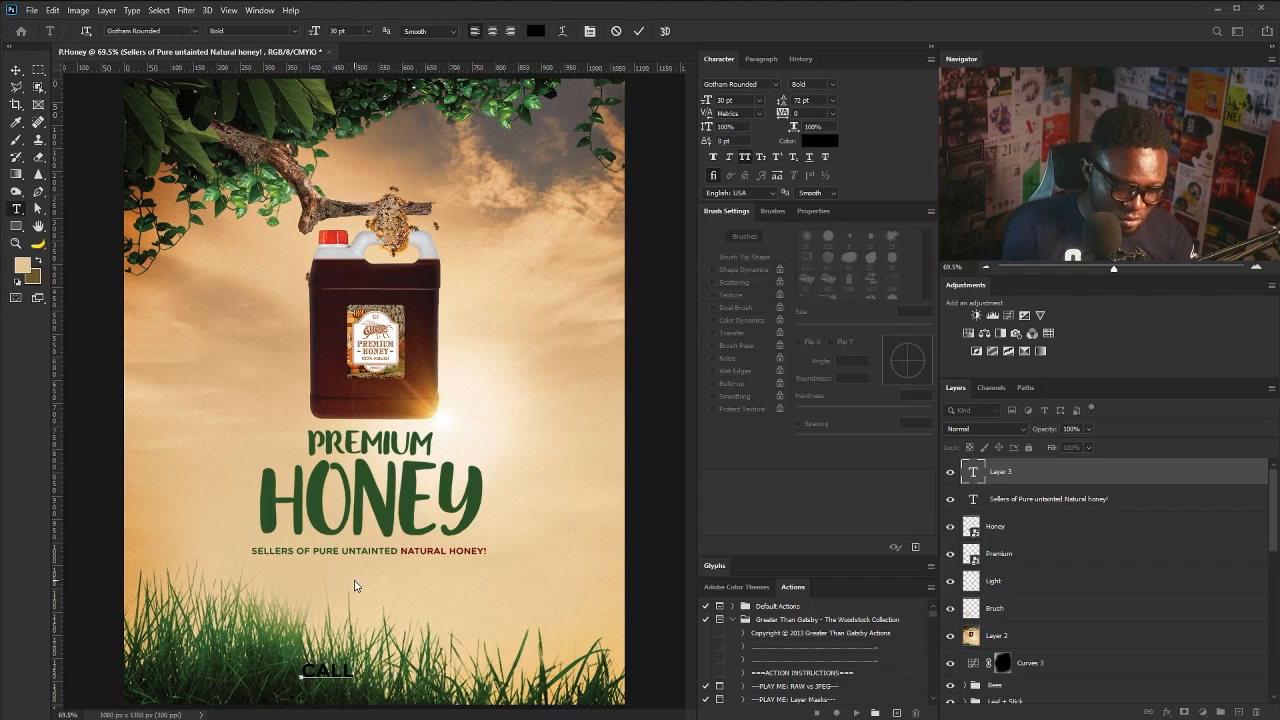
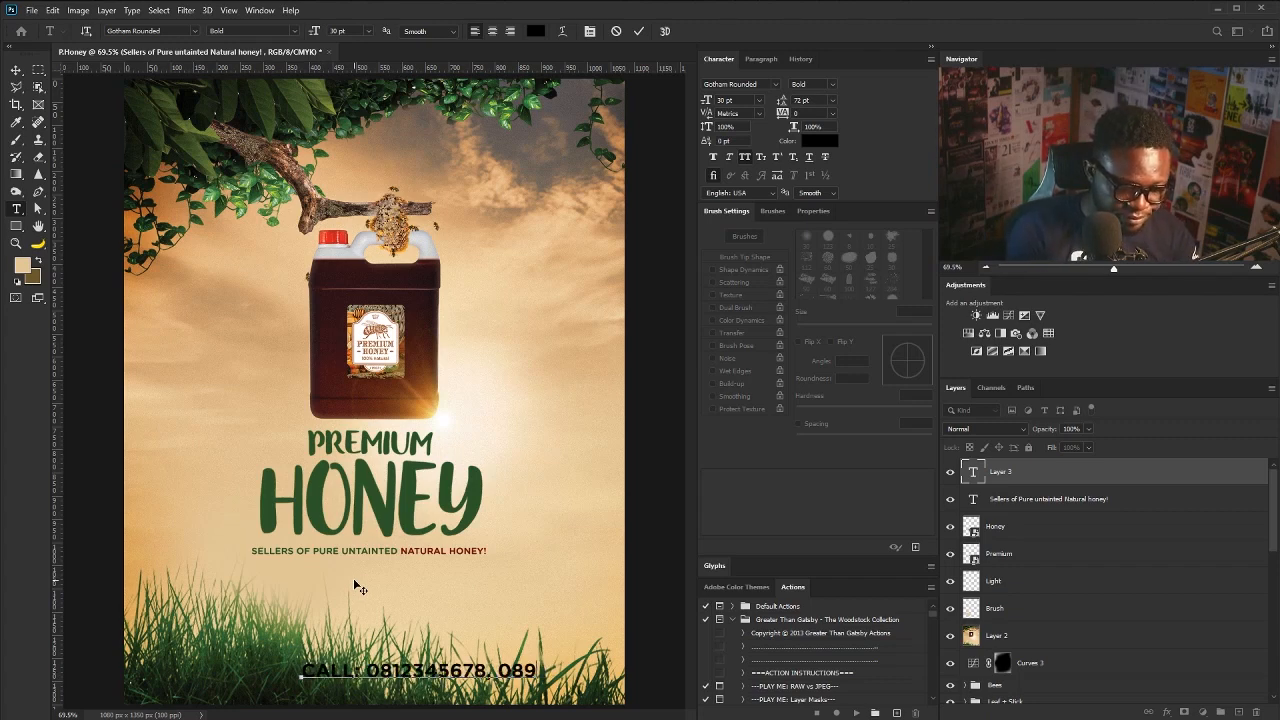
click(16, 70)
- Scale the call text, centre it at the poster's bottom, and colour it white
drag(480, 665, 394, 667)
key(ctrl+t)
drag(535, 663, 481, 664)
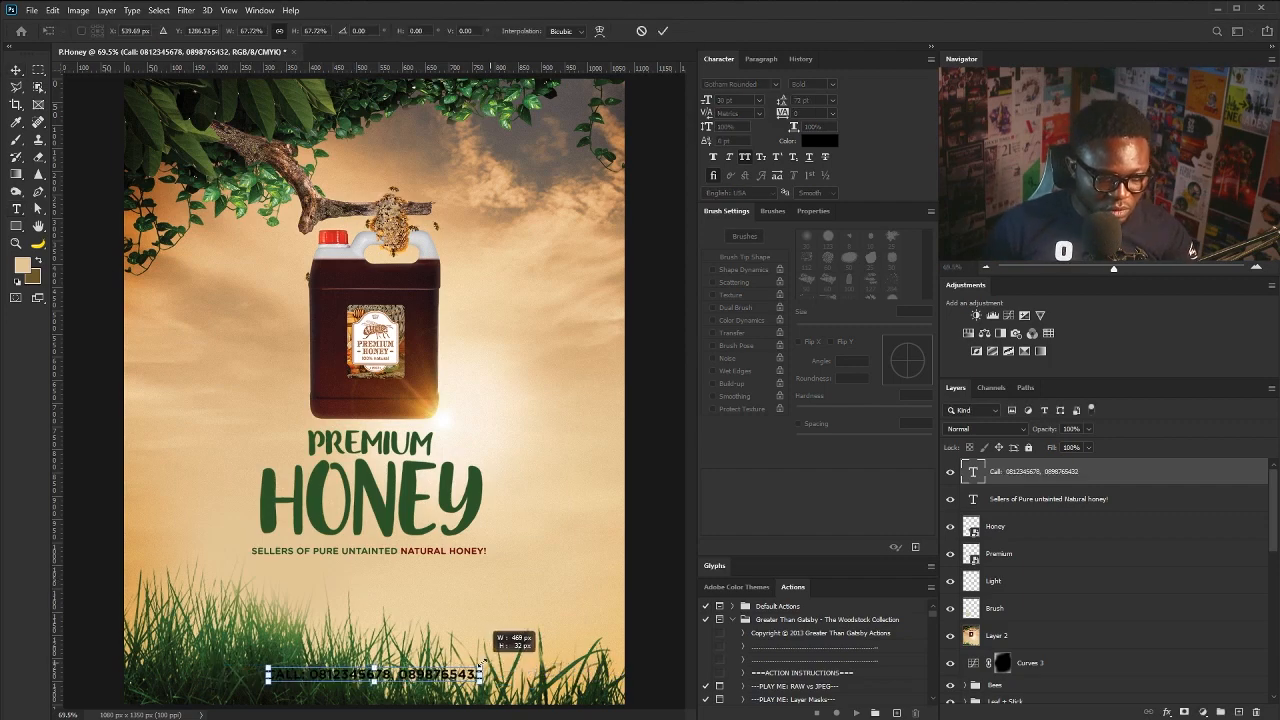
key(Return)
key(ctrl+t)
drag(268, 667, 251, 667)
key(Return)
drag(372, 676, 400, 676)
click(820, 141)
click(630, 423)
click(912, 421)
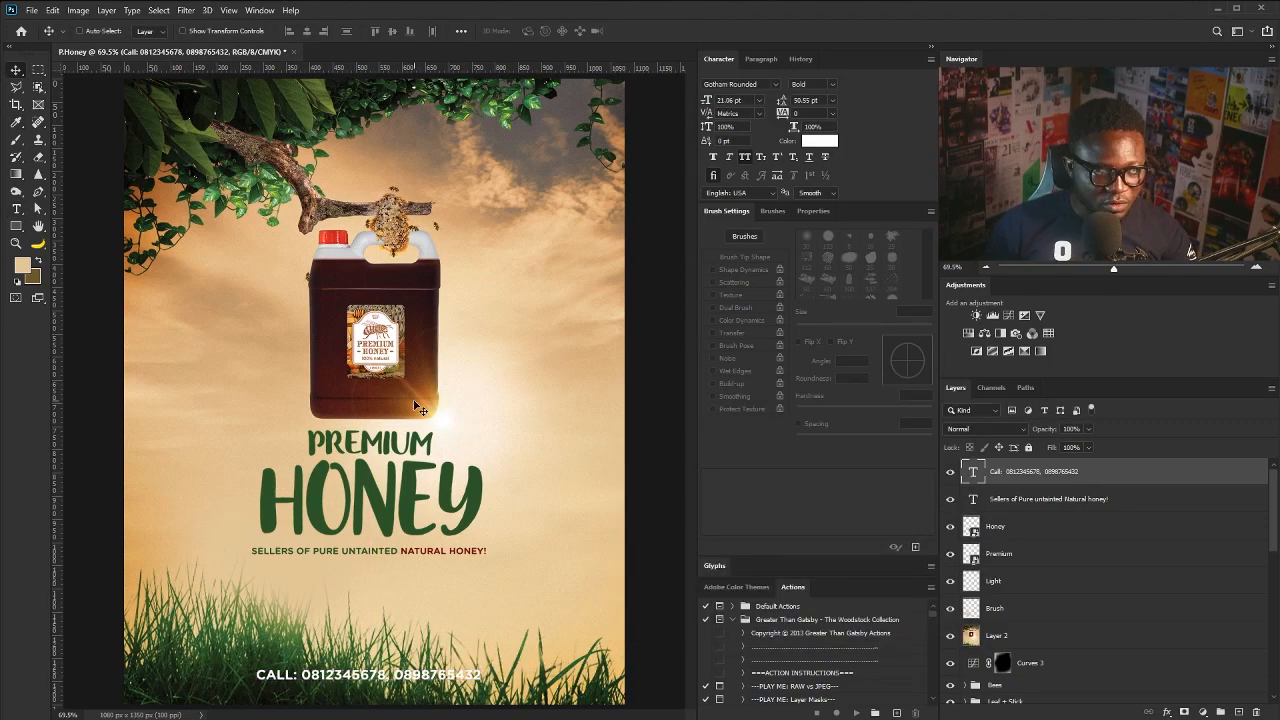
- Draw a rectangle bar behind the call text at reduced opacity and move both up slightly
click(17, 228)
key(d)
drag(246, 660, 494, 690)
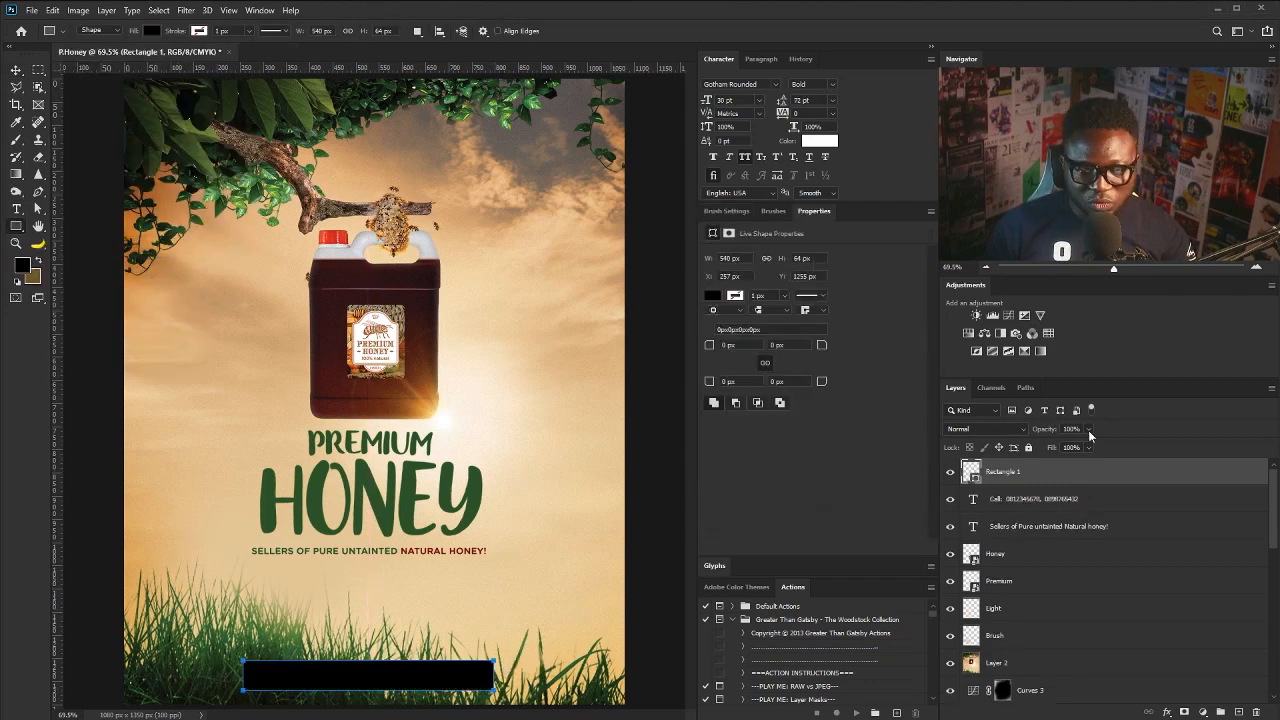
drag(1088, 429, 1041, 447)
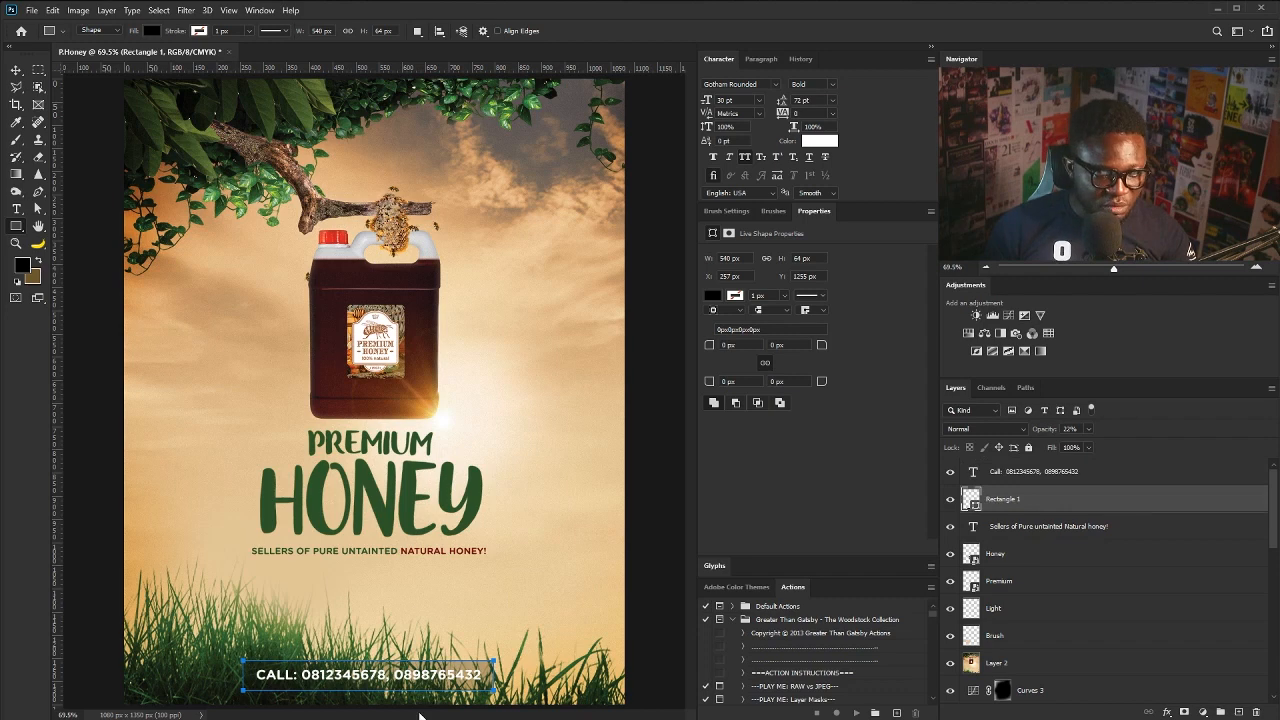
key(v)
drag(467, 673, 485, 652)
- Fill the bar with green at 43% opacity, then select the call text and bar layers
click(1007, 467)
shift+click(1007, 498)
key(ctrl+t)
key(Return)
click(1007, 499)
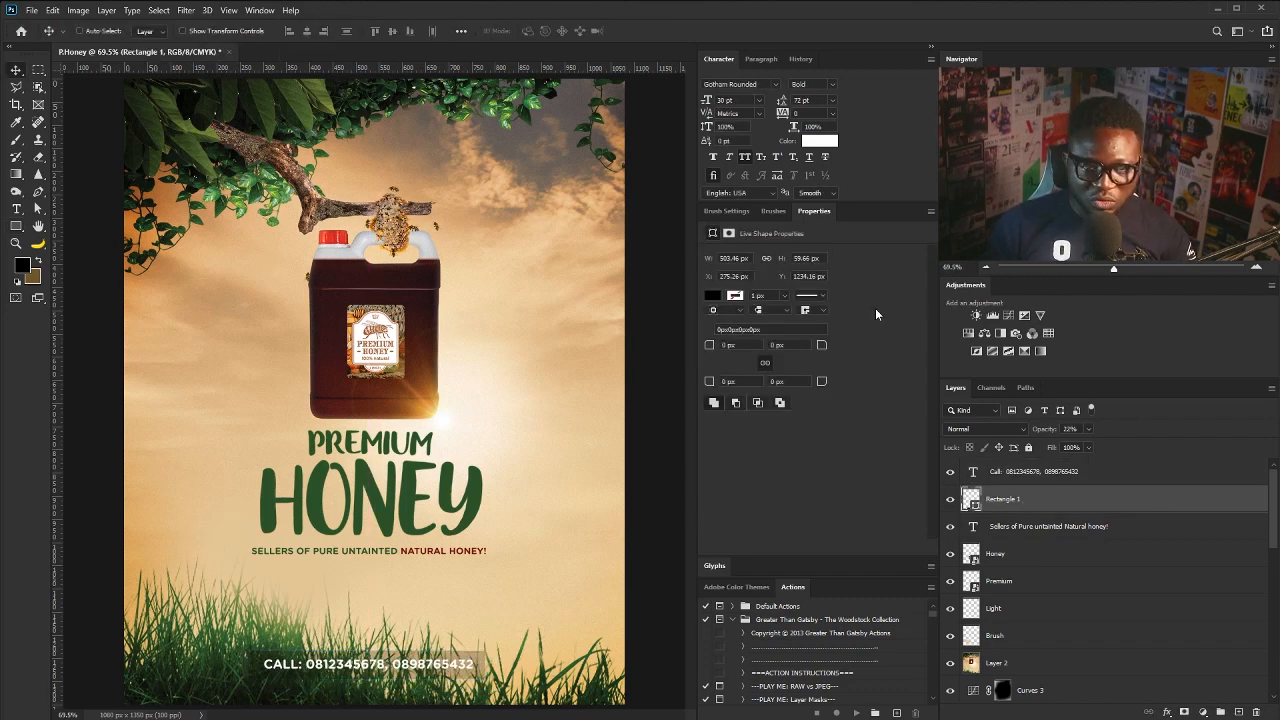
drag(1093, 442, 1095, 440)
click(713, 296)
click(780, 365)
click(1059, 506)
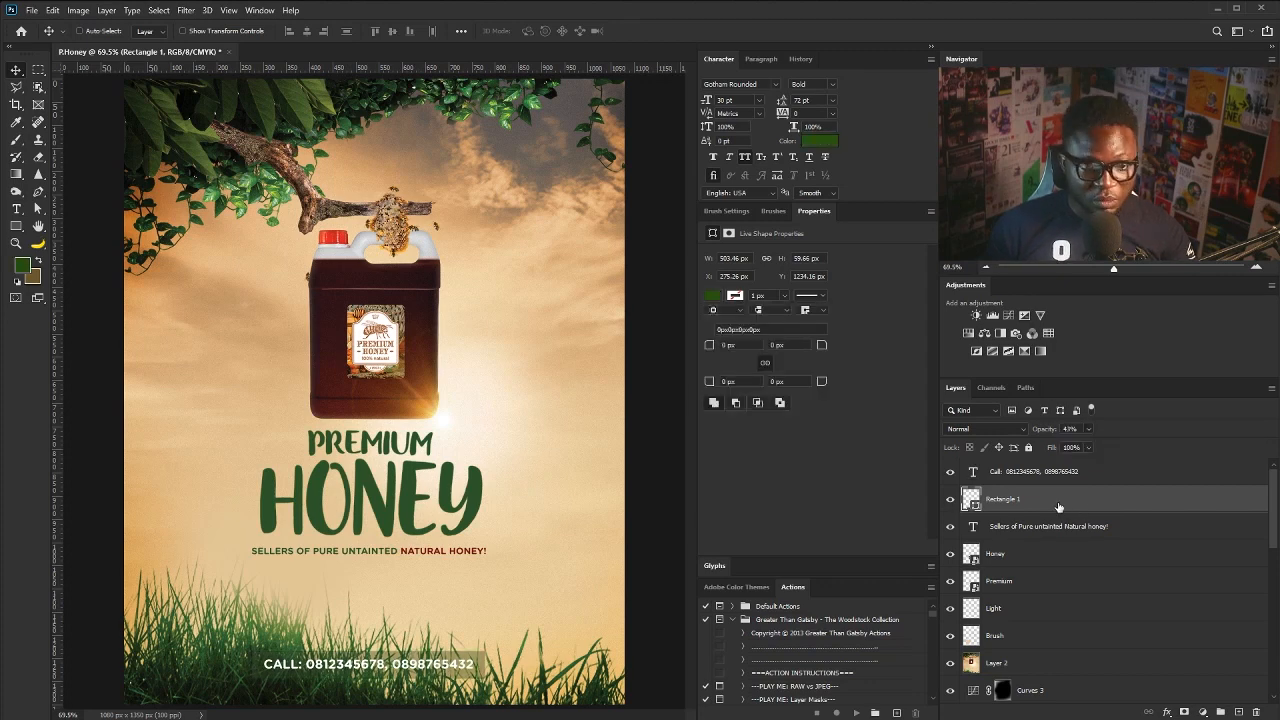
click(1036, 472)
shift+click(1014, 606)
ctrl+click(1014, 608)
- Nudge the selected call text and green bar slightly right
scroll(1163, 649, down, 5)
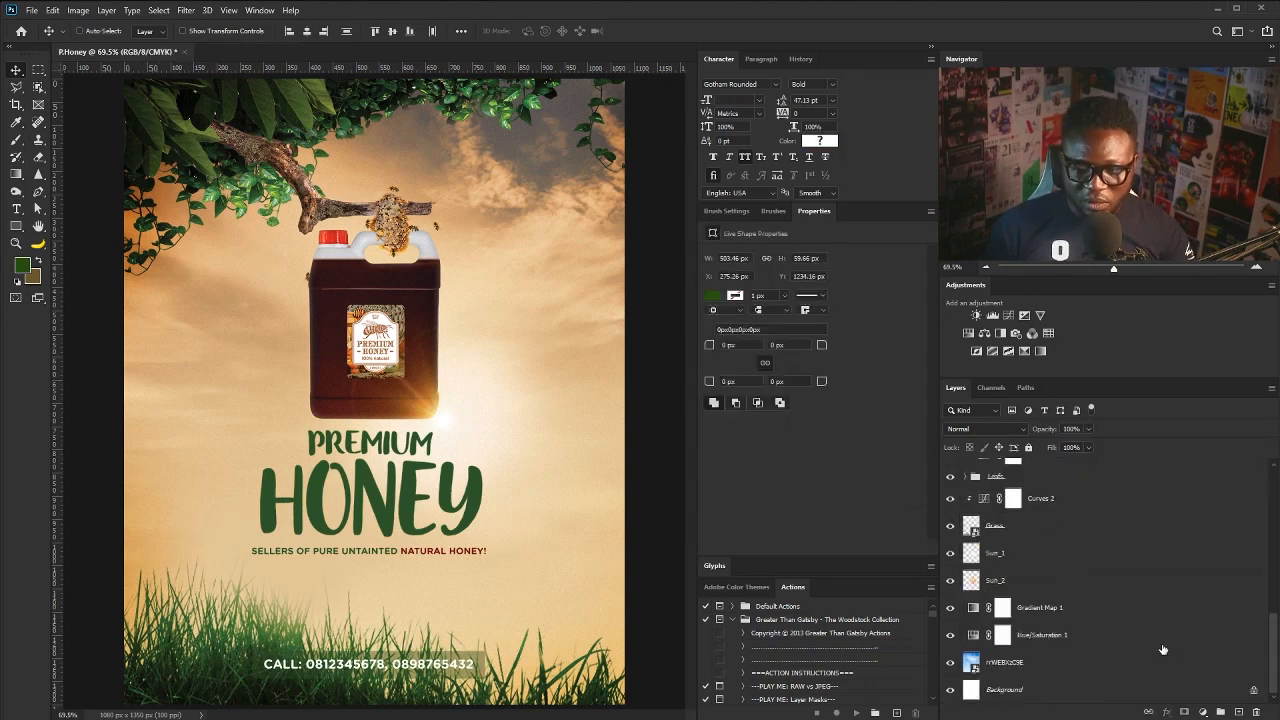
key(shift+Right)
scroll(1113, 567, up, 5)
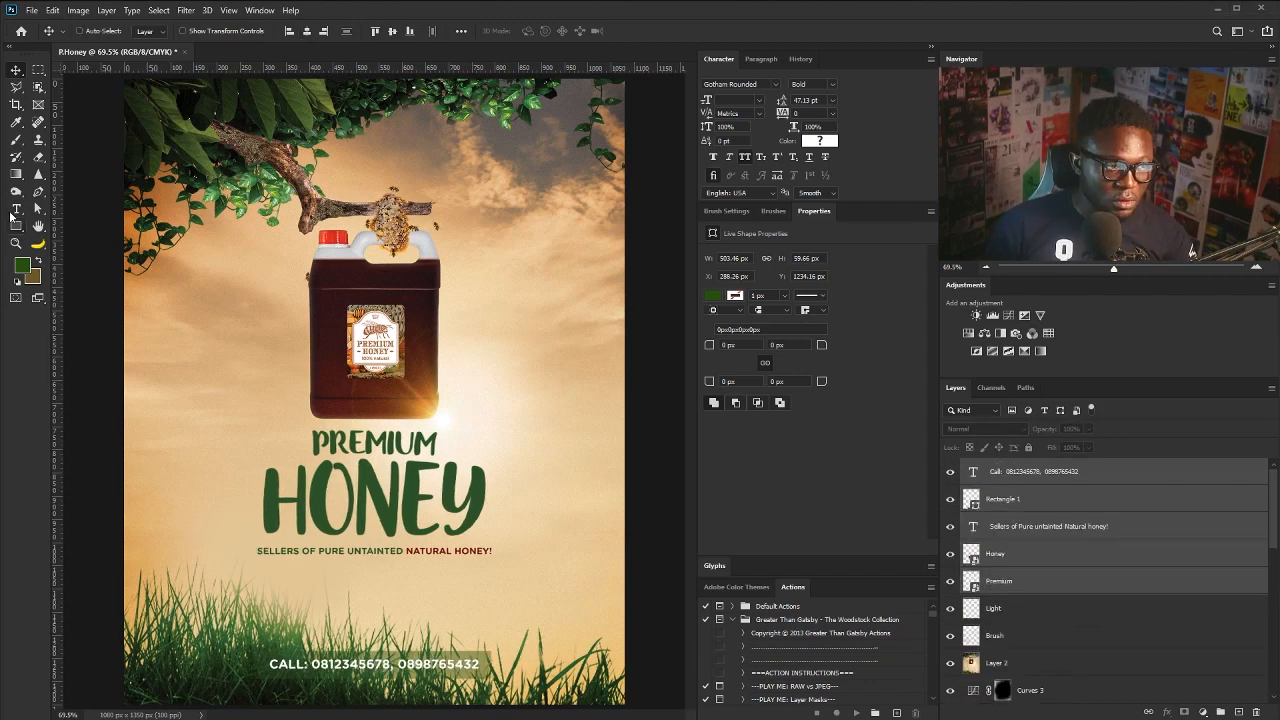
- Add the 'WE SELL IN MINI AND MEGA QUANTITIES…' tagline at 14 pt Medium in green
key(t)
click(493, 401)
click(759, 100)
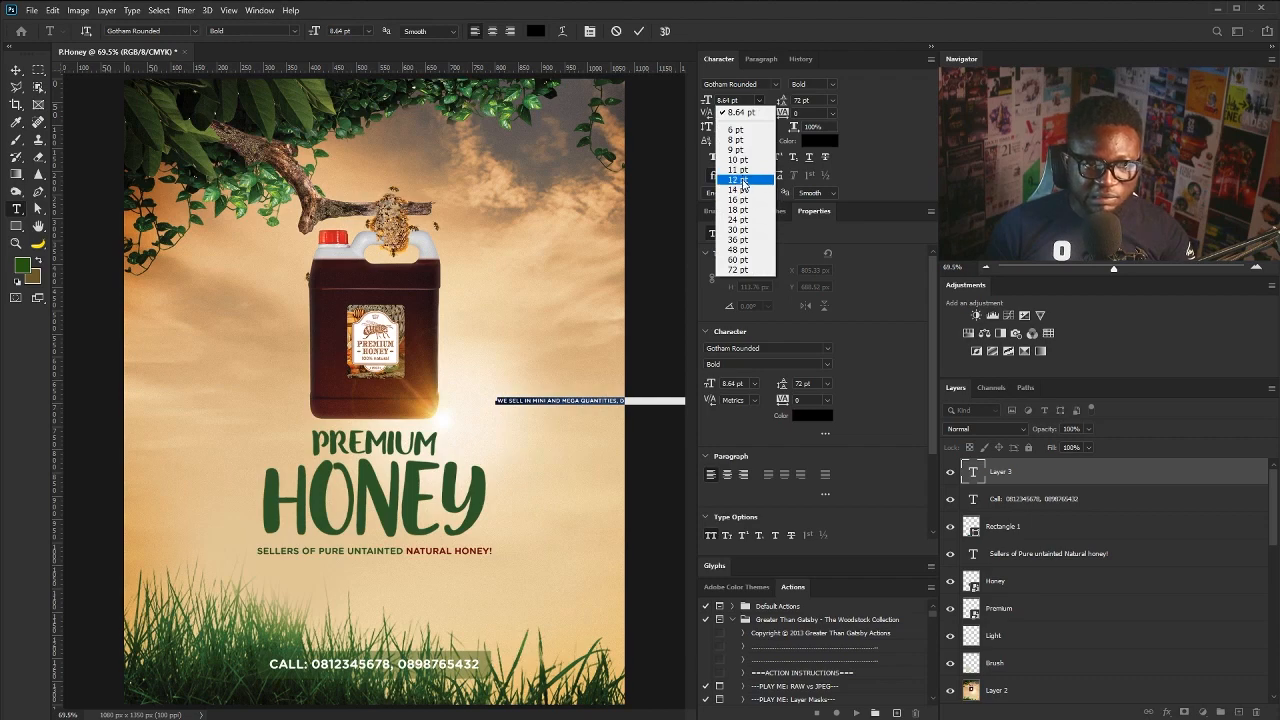
click(737, 189)
click(812, 84)
click(815, 112)
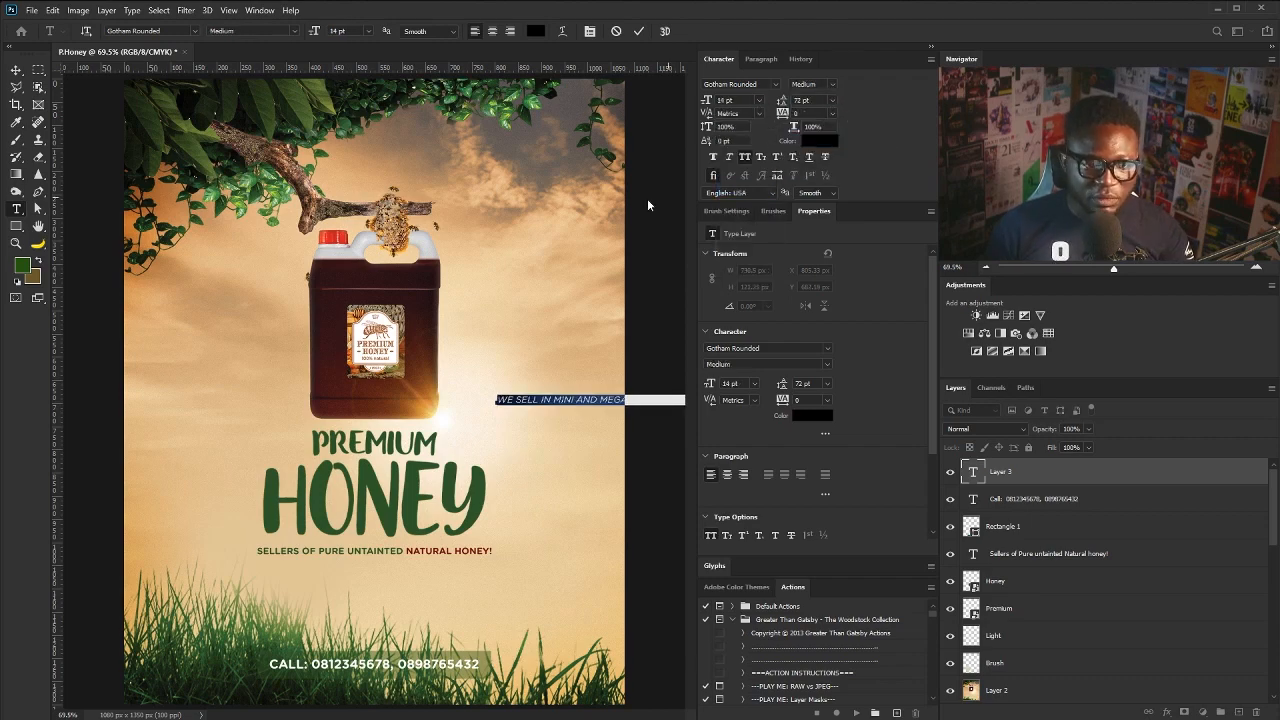
click(820, 141)
click(466, 494)
key(Return)
- Rotate the tagline -90°, move it to the right edge, and scale it to about 93%
key(ctrl+Return)
key(v)
drag(598, 402, 458, 397)
key(ctrl+t)
drag(346, 374, 505, 598)
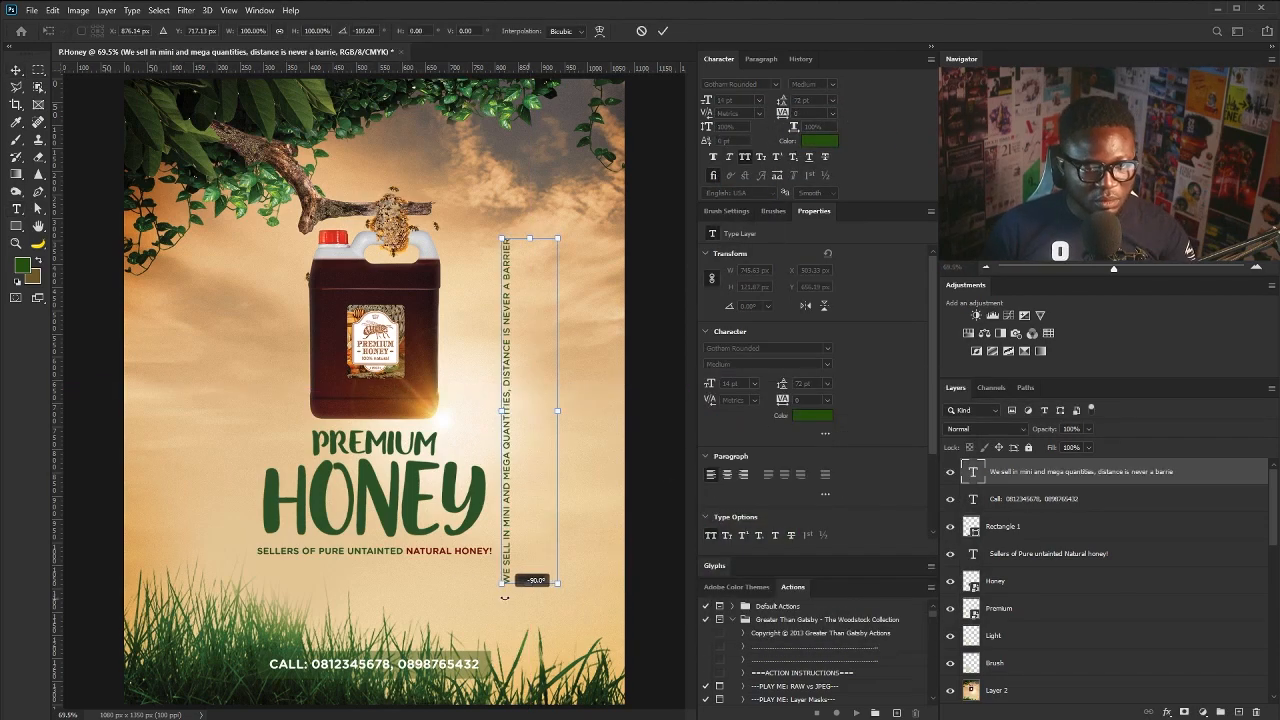
drag(518, 382, 614, 379)
key(Return)
drag(599, 315, 599, 323)
key(ctrl+t)
drag(601, 247, 603, 260)
key(Return)
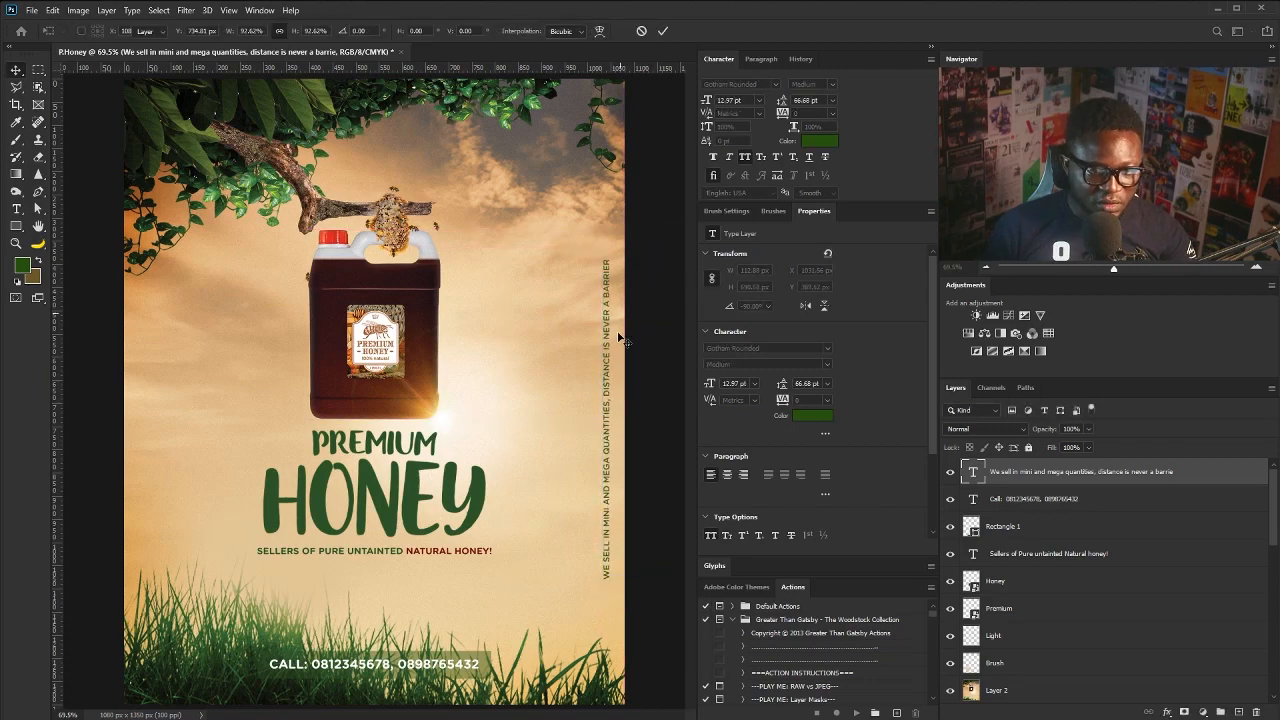
- Draw a circle to the left of the jug with the Ellipse tool
right_click(16, 225)
click(70, 244)
drag(241, 305, 316, 398)
- Fill the circle red and nudge it slightly down-right
click(151, 31)
click(234, 56)
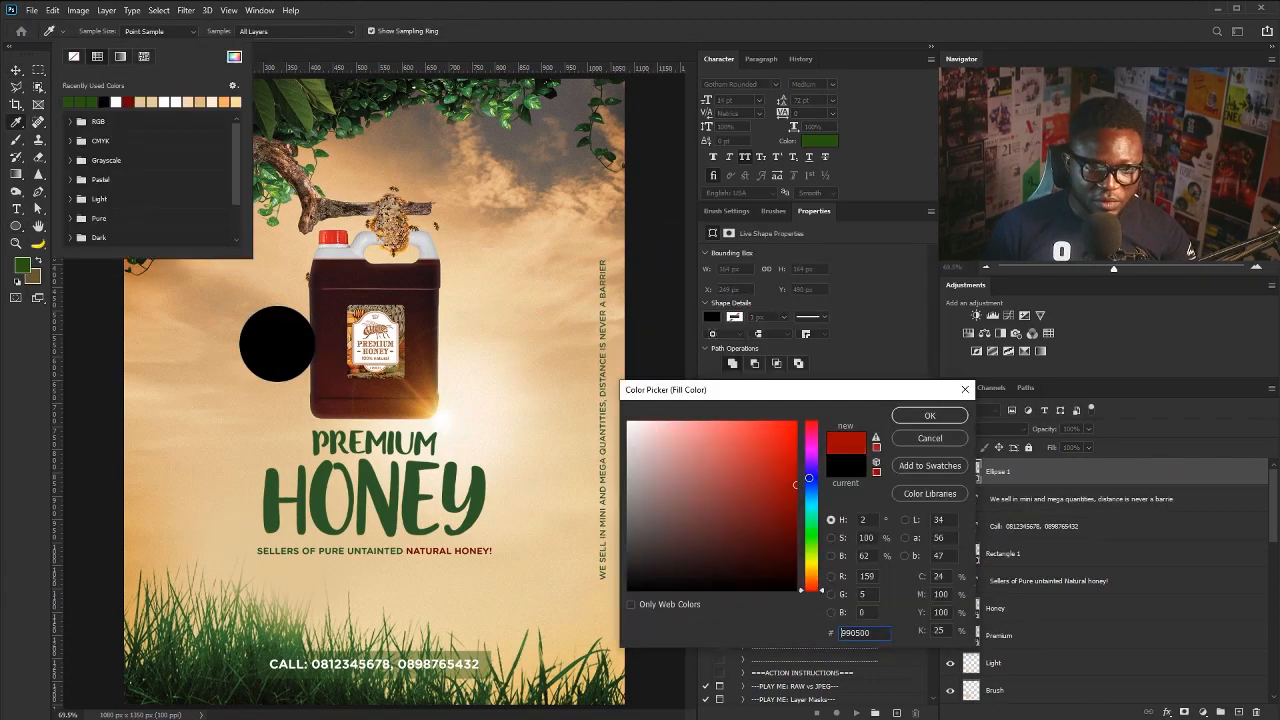
key(Return)
key(Return)
click(16, 70)
drag(277, 343, 283, 363)
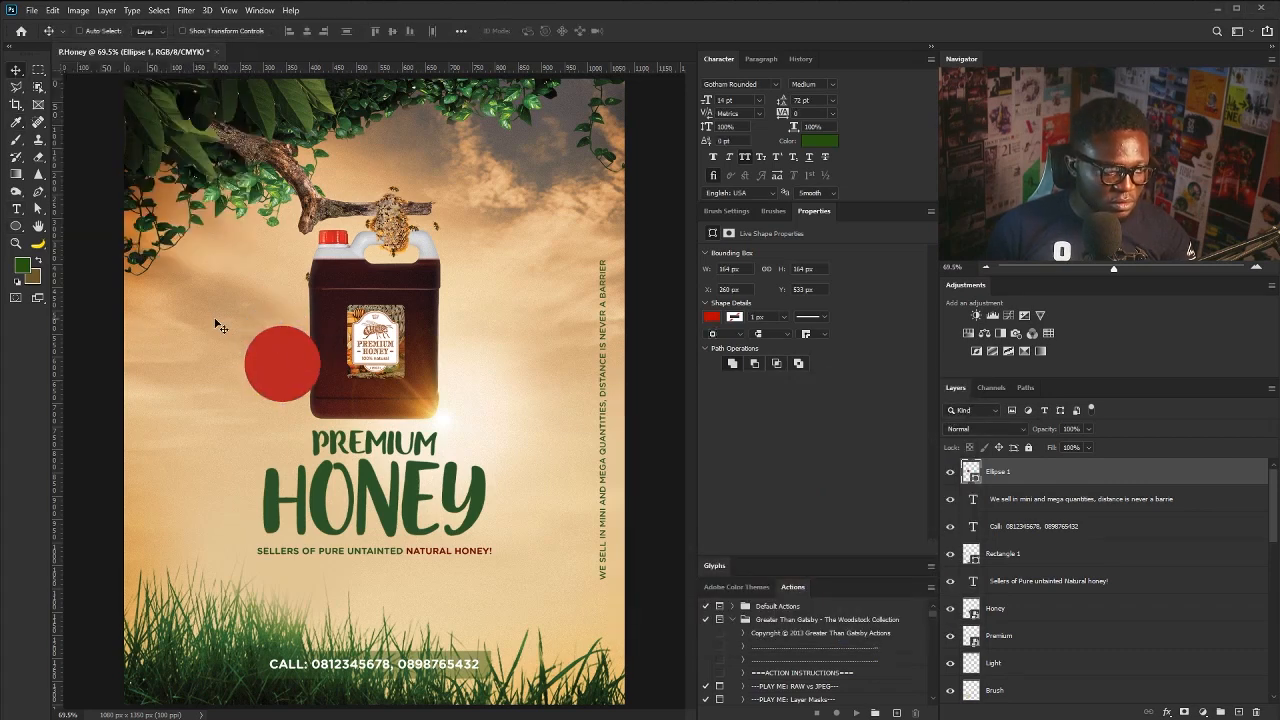
- Add bold ORDER NOW text and move it onto the red circle
click(16, 209)
click(146, 352)
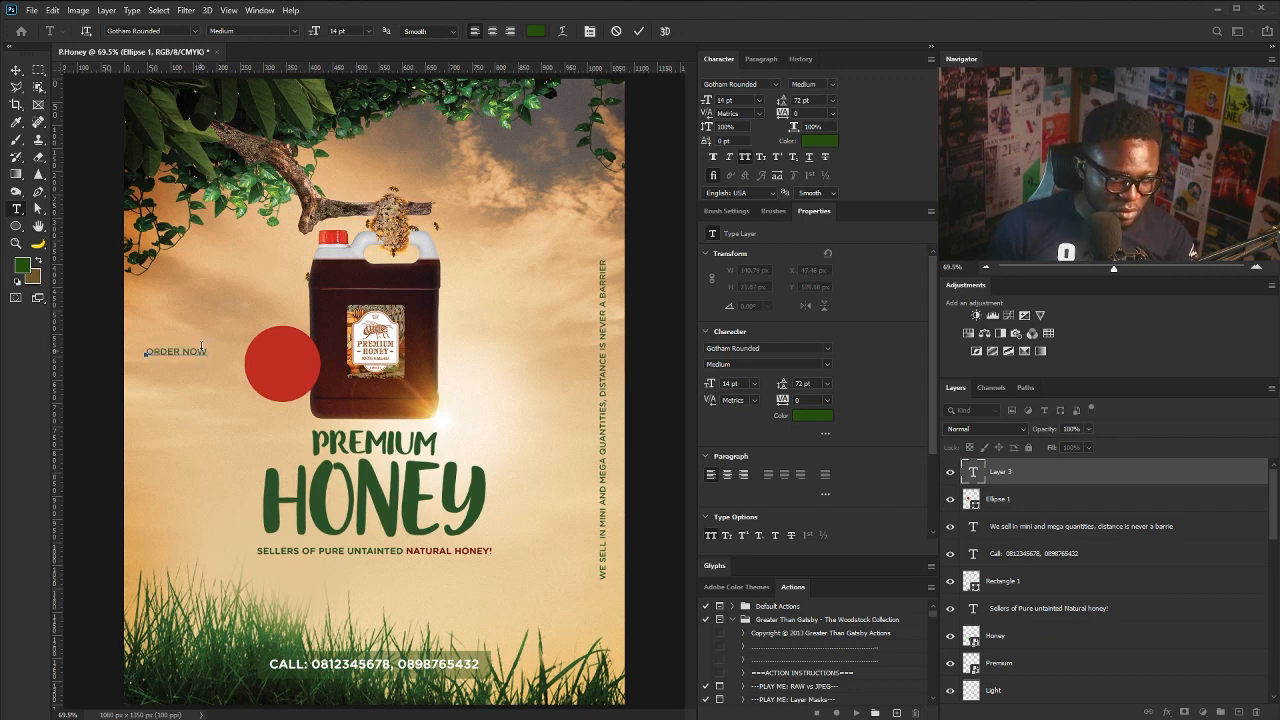
click(16, 72)
click(832, 85)
click(824, 166)
drag(187, 353, 298, 356)
- Set ORDER NOW's line spacing to 16, enlarge it to fill the circle, and make it white
double_click(300, 354)
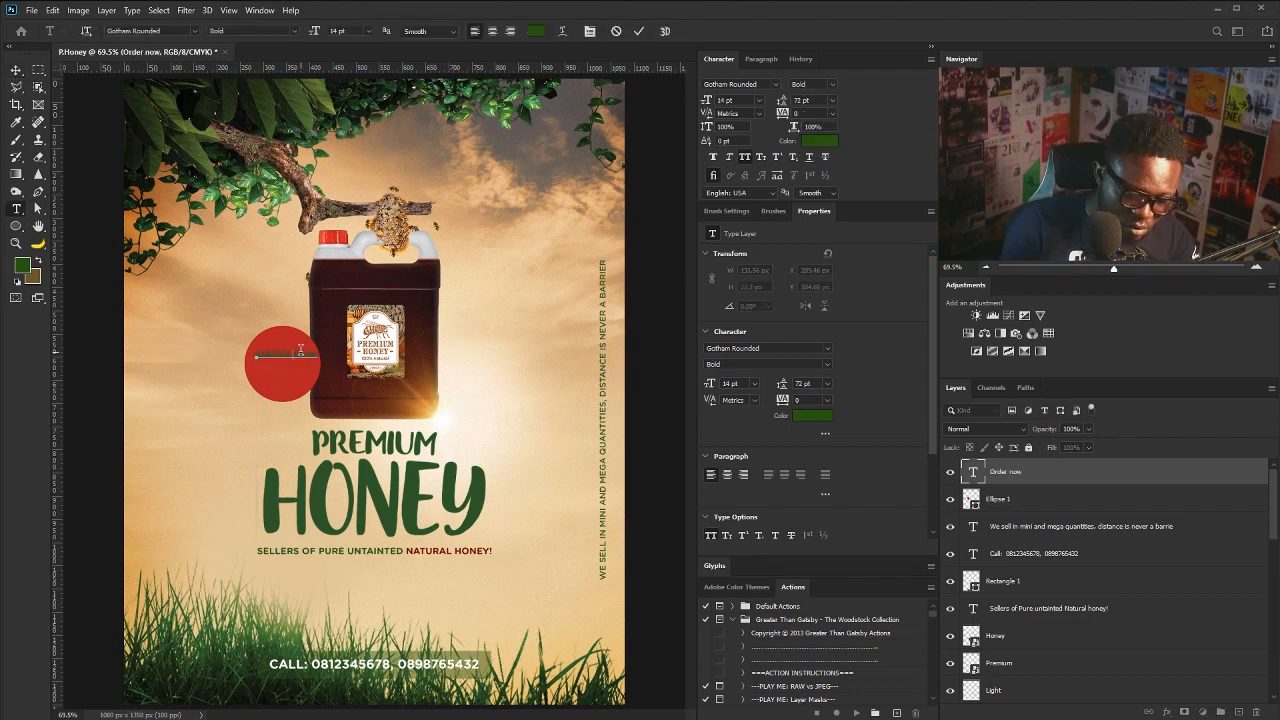
text(16)
key(Return)
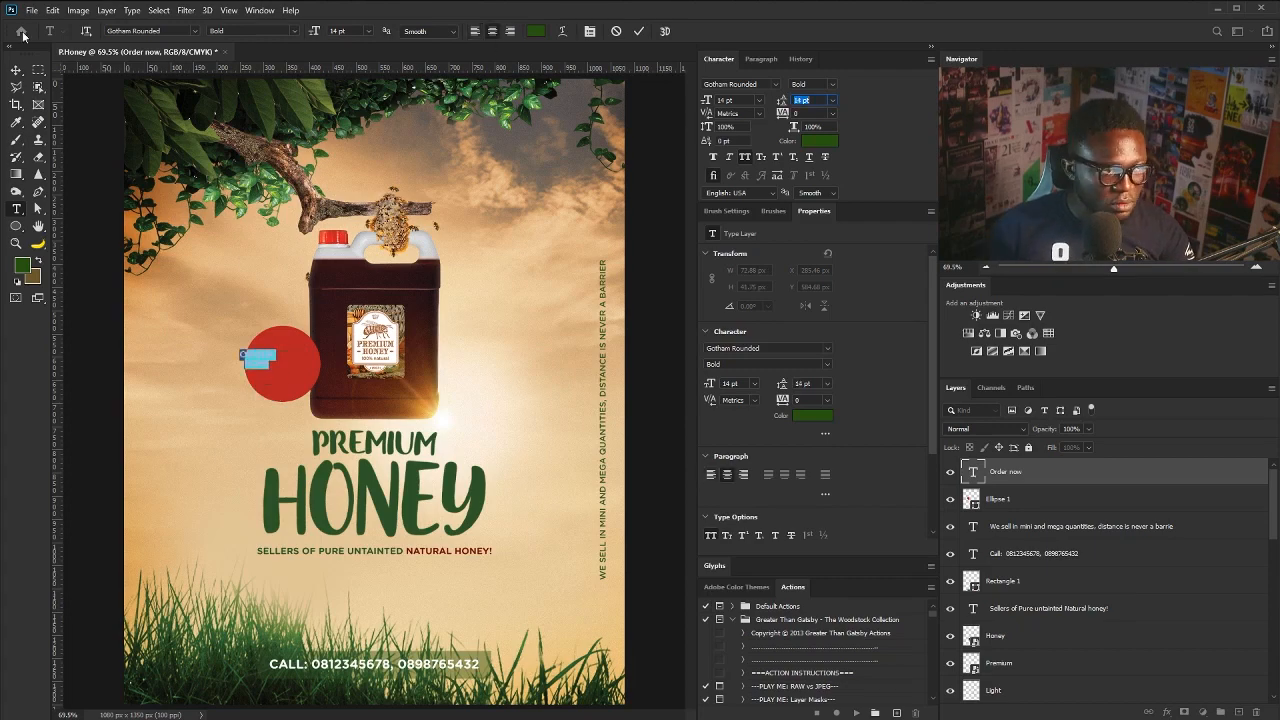
click(333, 483)
key(ctrl+t)
drag(257, 357, 308, 345)
key(Return)
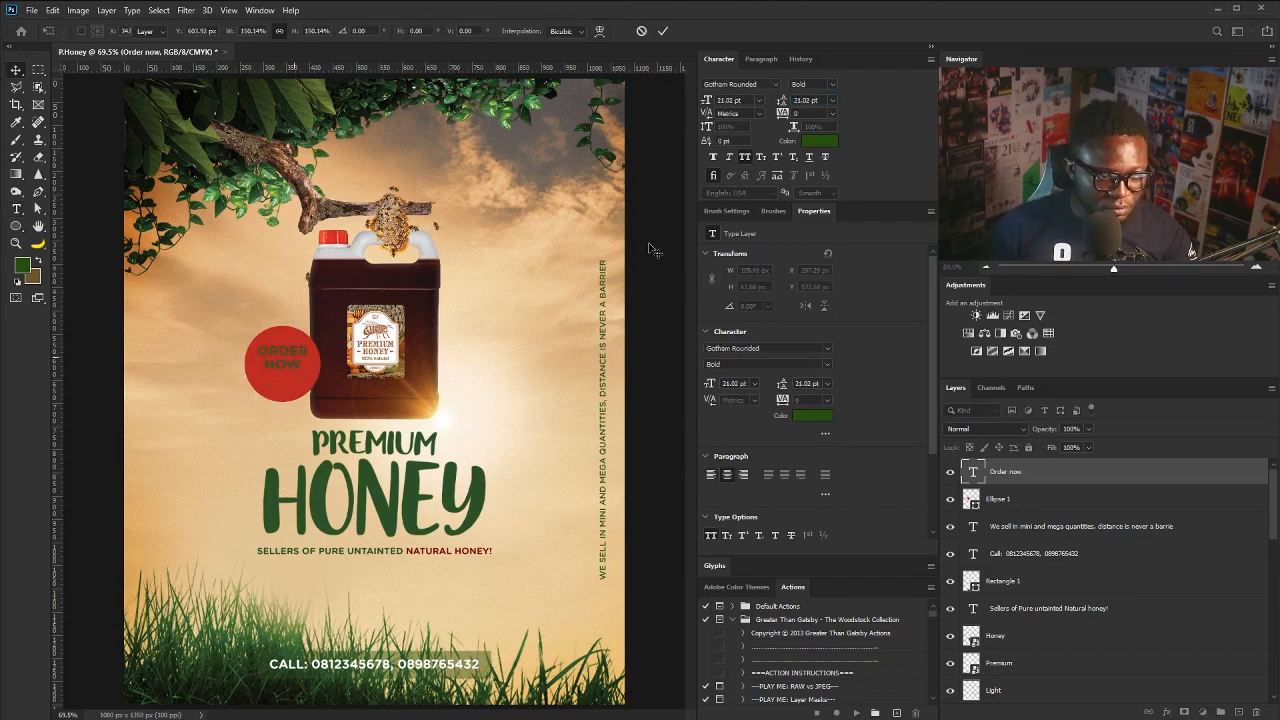
click(819, 141)
click(628, 422)
click(929, 415)
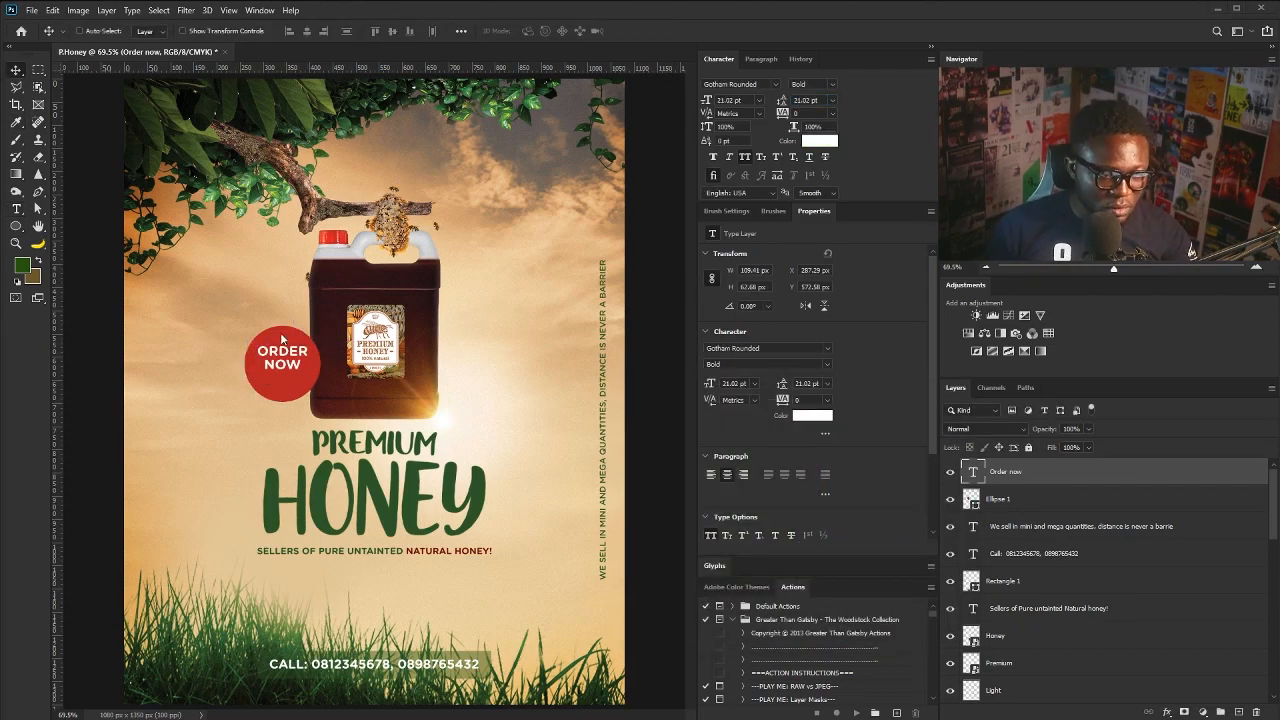
- Duplicate the text as 'we deliver', shrink it to about 72%, and place it below ORDER NOW
shift+click(1098, 498)
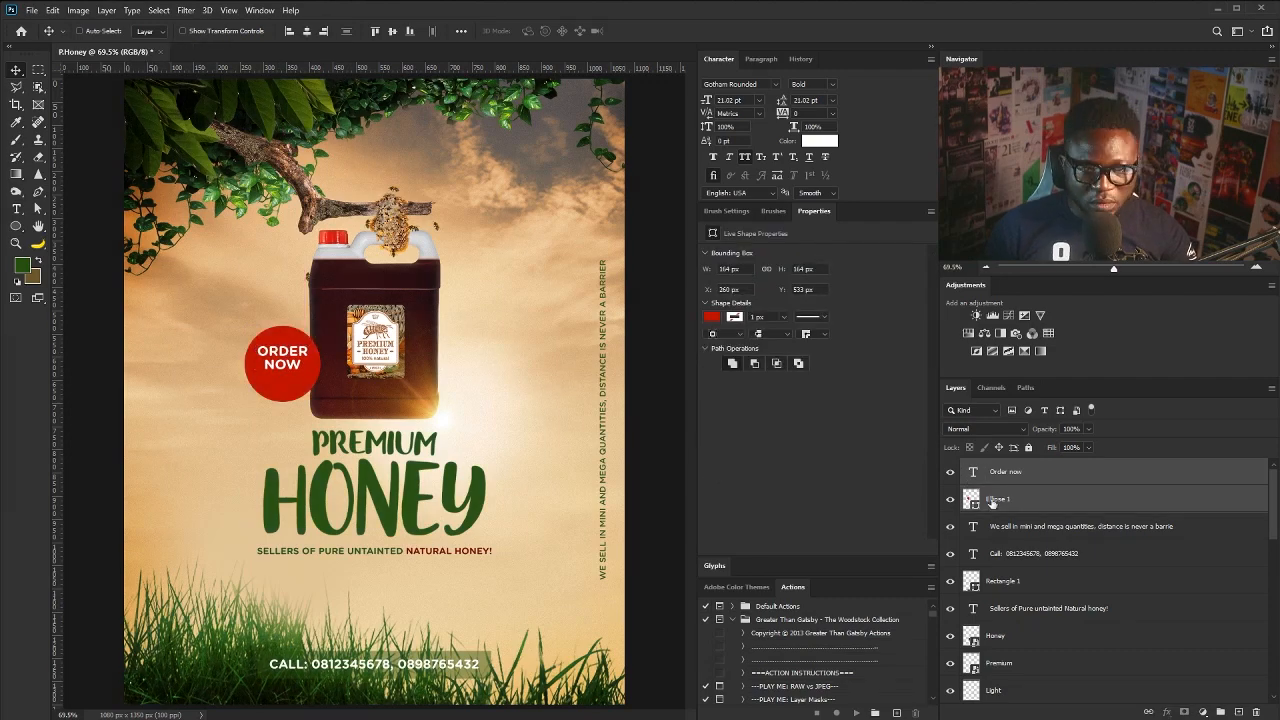
click(1006, 473)
drag(1006, 473, 1238, 712)
double_click(973, 472)
text(we deliver)
key(ctrl+Return)
key(ctrl+t)
drag(328, 343, 313, 345)
drag(294, 357, 299, 385)
key(Return)
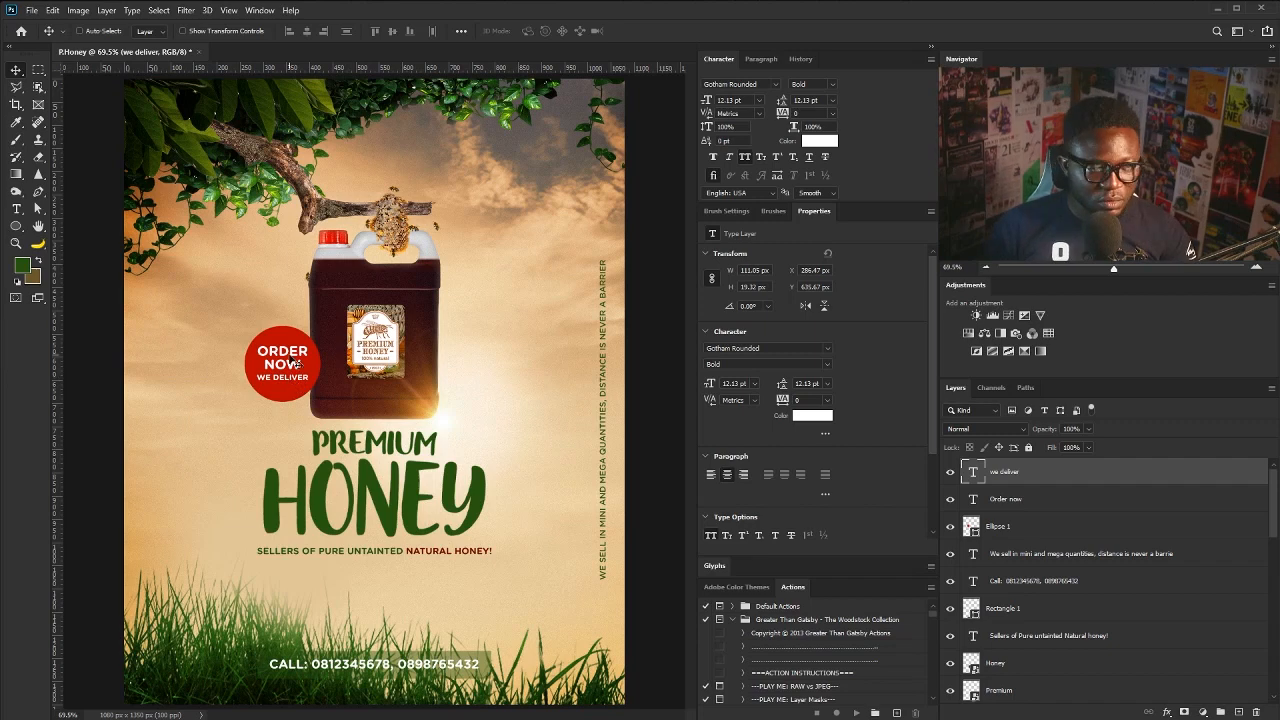
- Group the circle and both badge texts, then tilt the badge counterclockwise and shrink it slightly
shift+click(1003, 531)
key(ctrl+g)
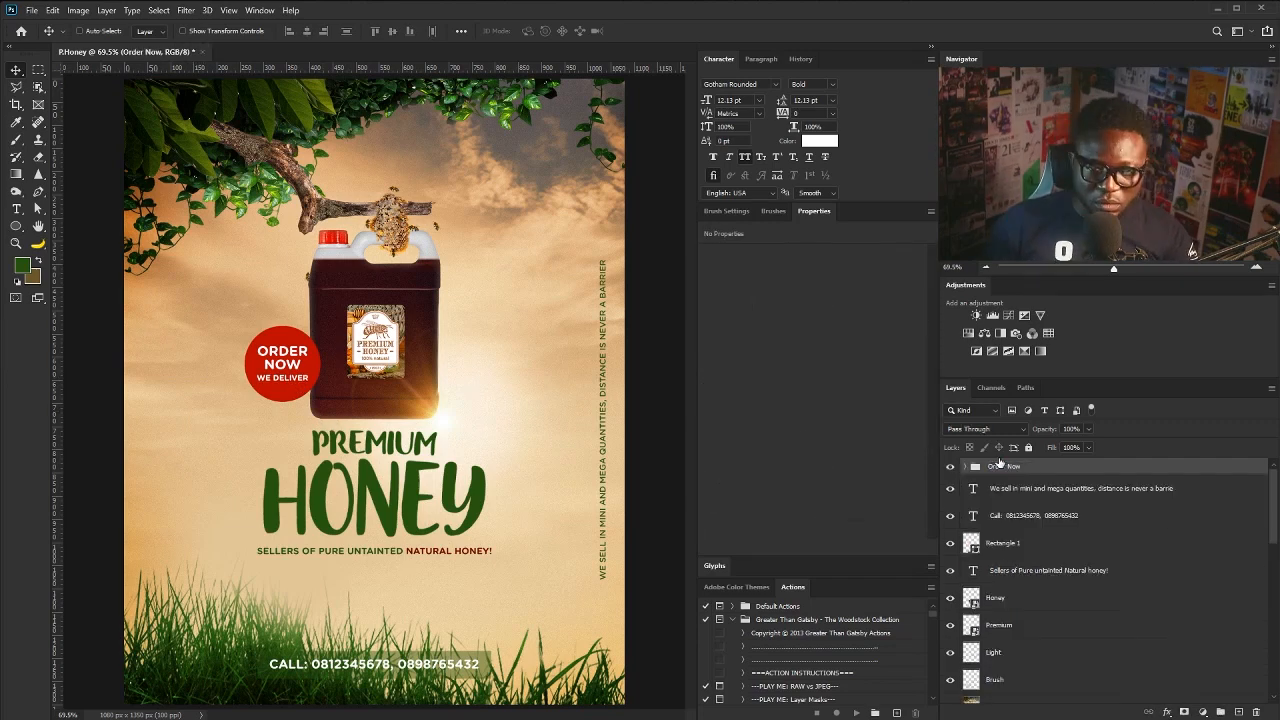
key(ctrl+t)
drag(330, 318, 308, 303)
drag(302, 313, 300, 317)
key(Return)
- Nudge the vertical tagline left and move the call text and bar slightly down
drag(602, 342, 598, 342)
right_click(422, 661)
click(450, 668)
shift+click(1003, 543)
drag(367, 664, 367, 670)
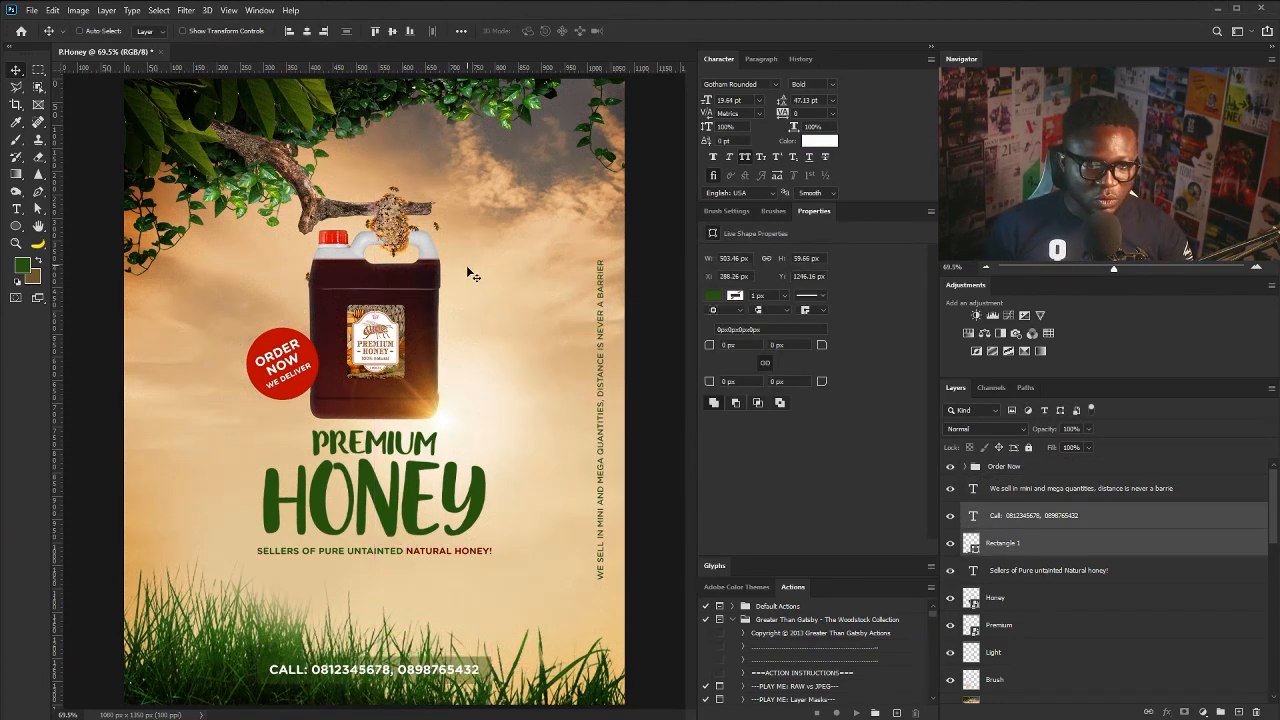
- Enlarge the Premium, Honey and tagline title block to about 106% and recentre it
scroll(1001, 558, down, 1)
click(1003, 576)
shift+click(1003, 520)
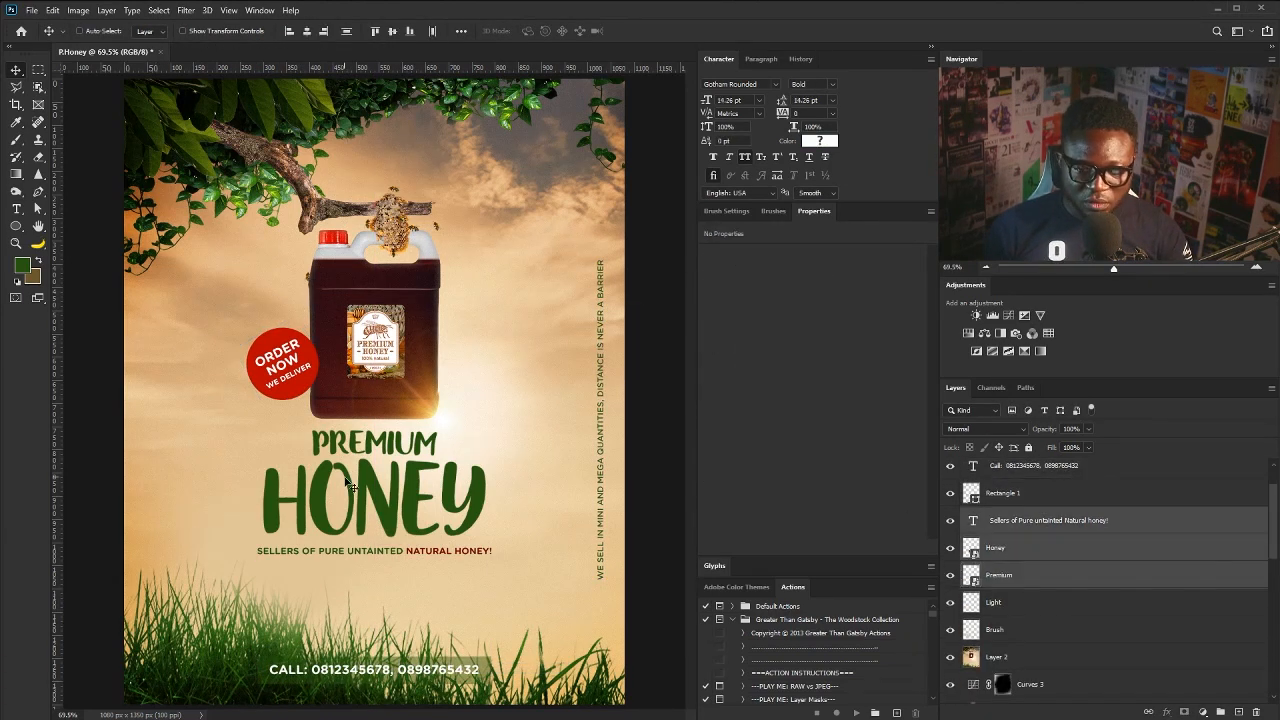
drag(347, 486, 358, 484)
key(ctrl+t)
drag(491, 431, 497, 429)
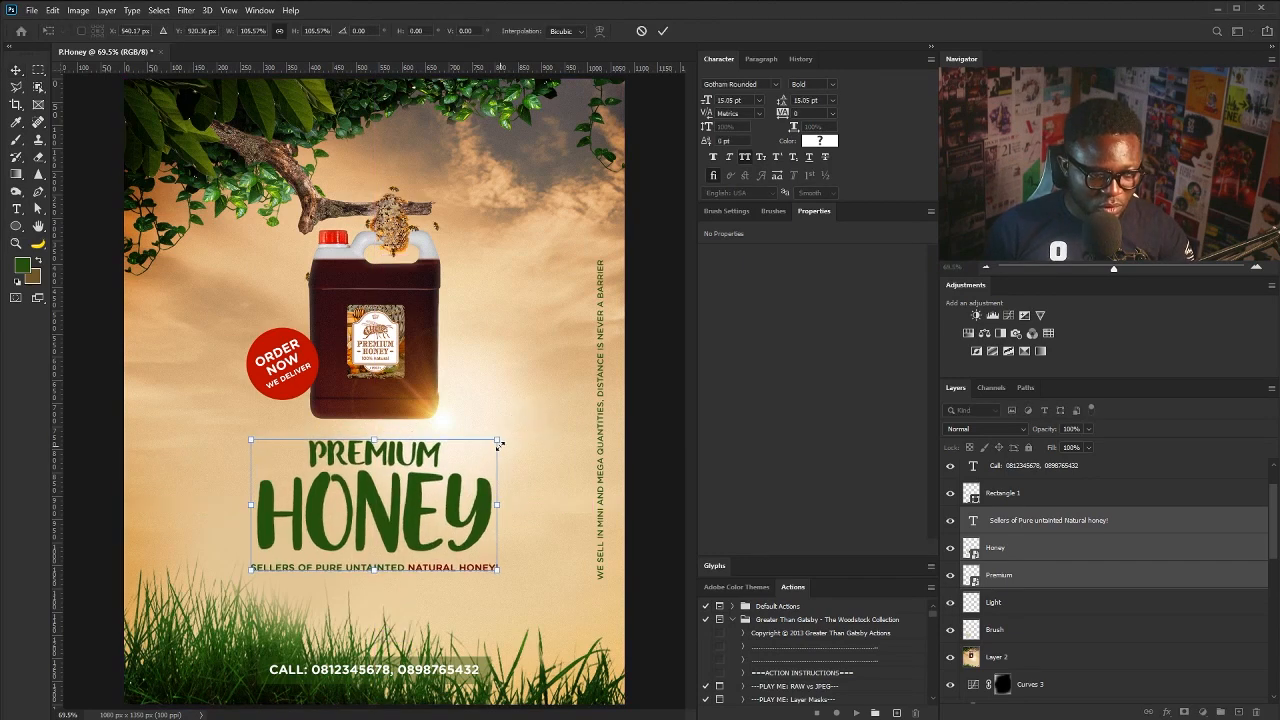
drag(452, 471, 487, 454)
key(Return)
drag(407, 474, 366, 477)
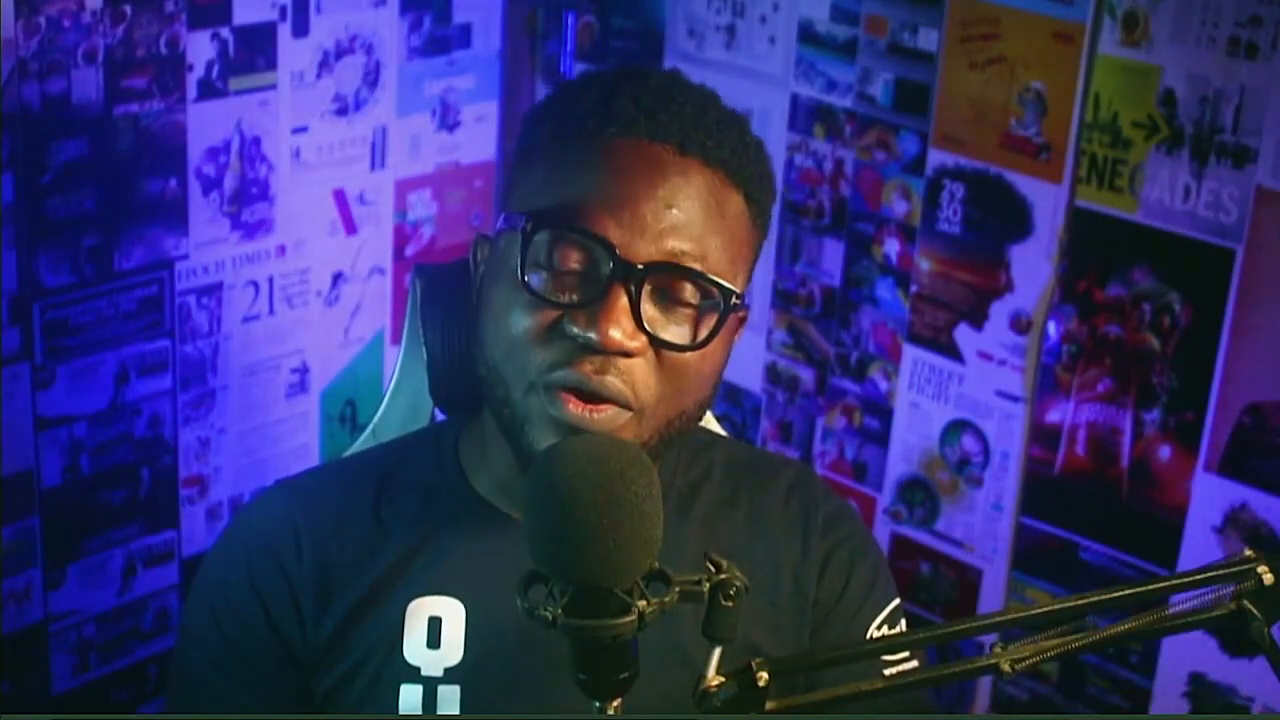